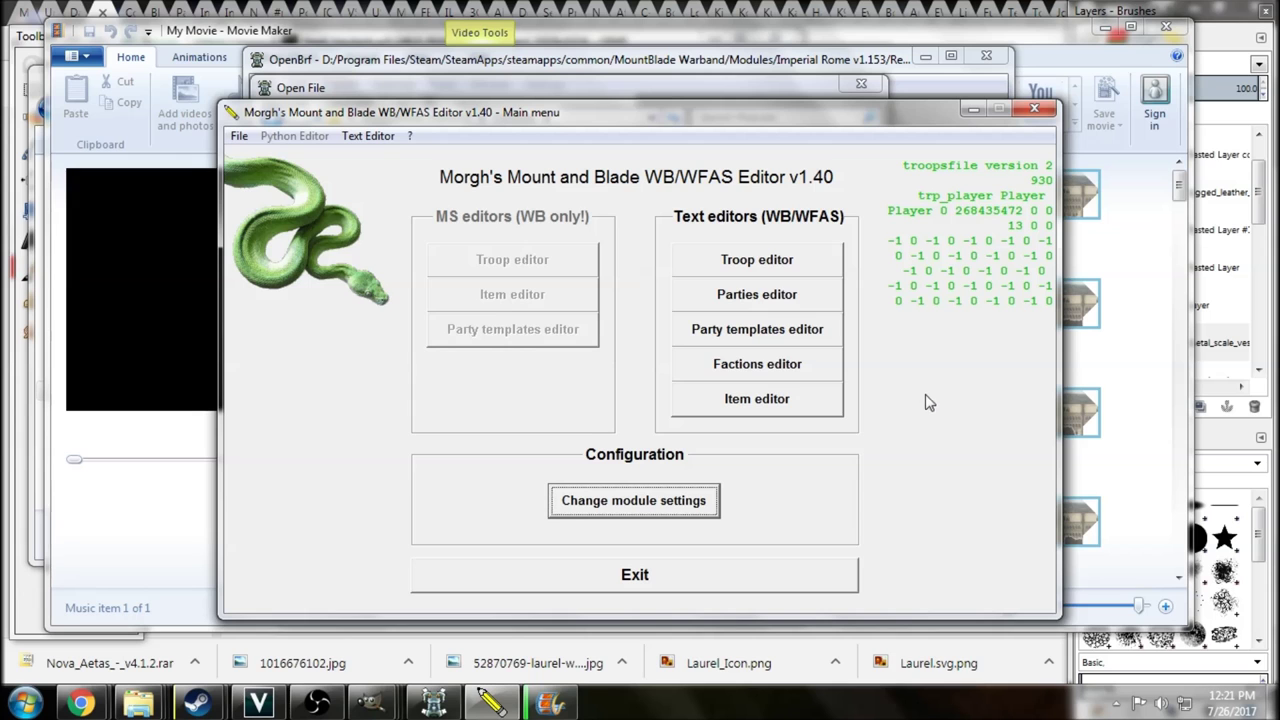
Drag Morgh's editor main menu window out of the way.
left_click_drag(709, 119, 717, 85)
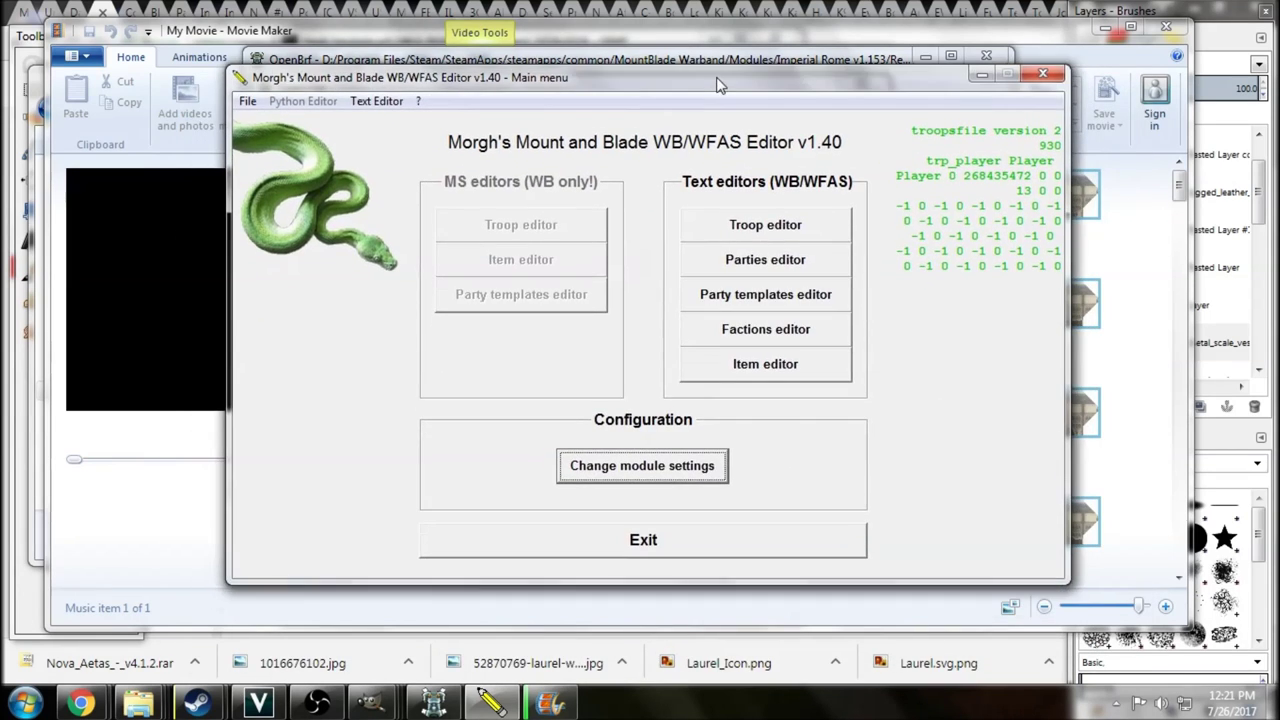
Open armadurasmedias.brf from Modules\Brytenwalda v1.41\Resource in OpenBrf.
left_click(440, 705)
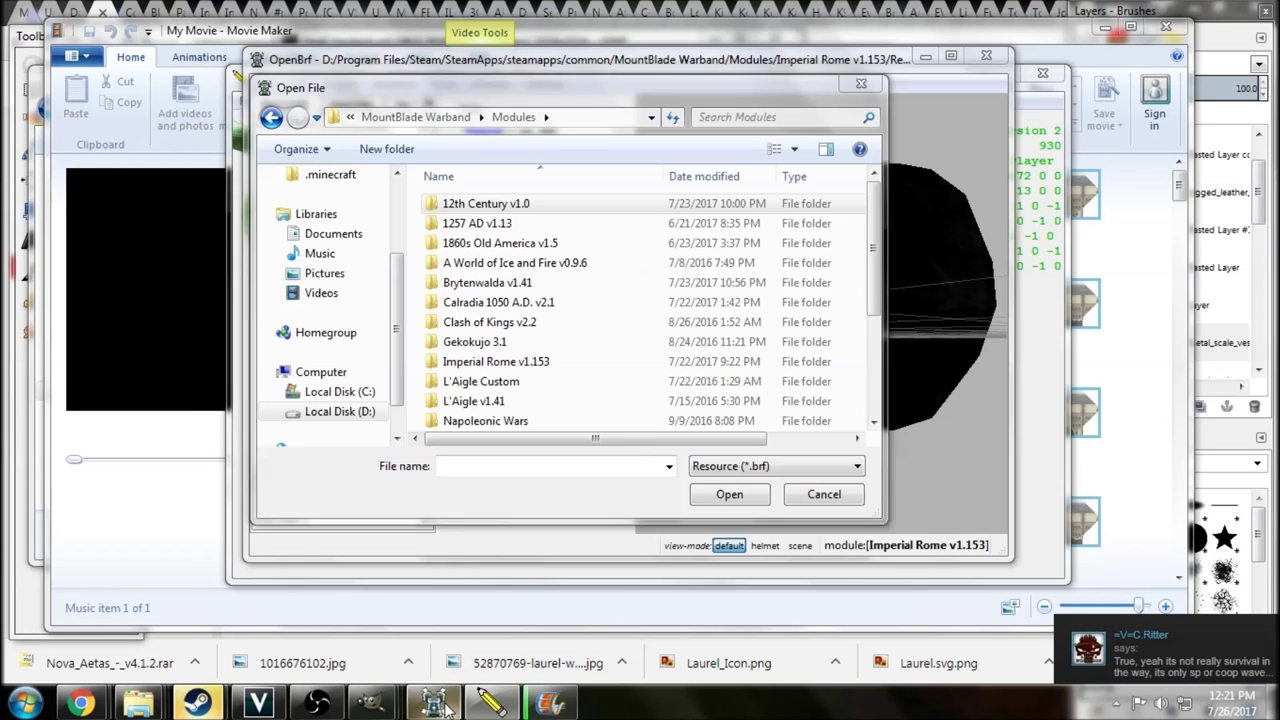
left_click_drag(638, 91, 733, 137)
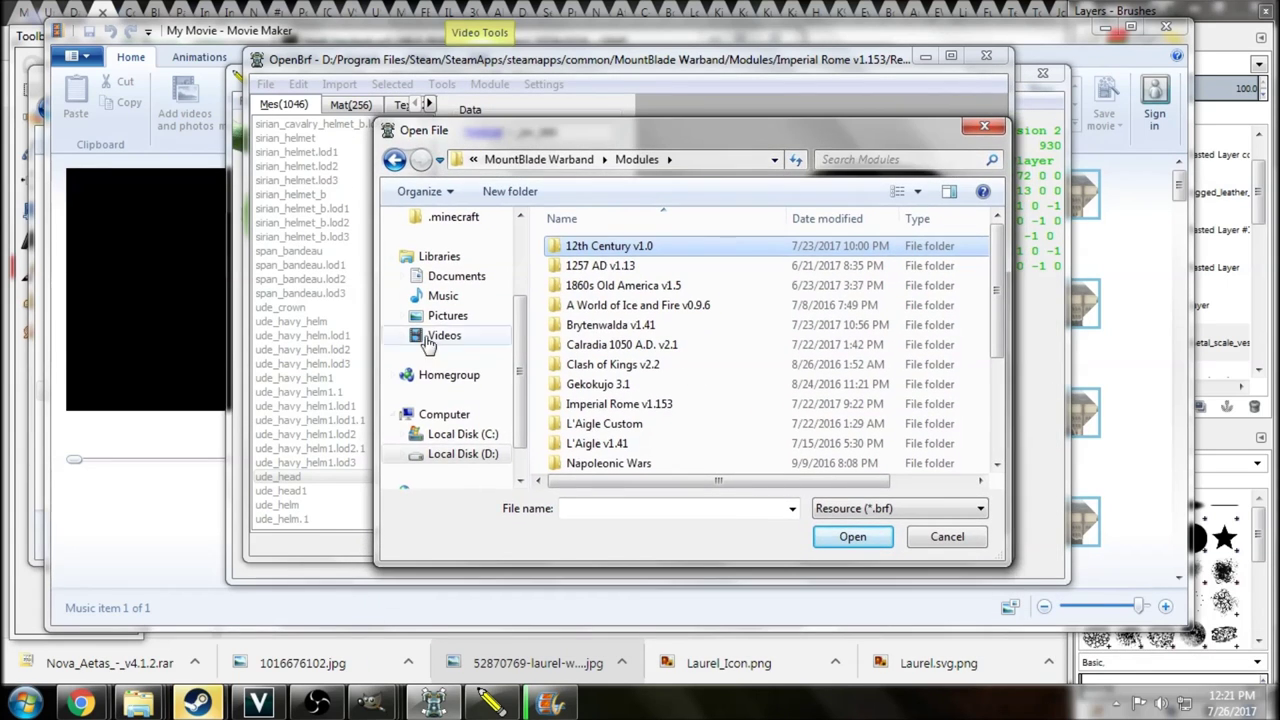
left_click_drag(797, 141, 788, 100)
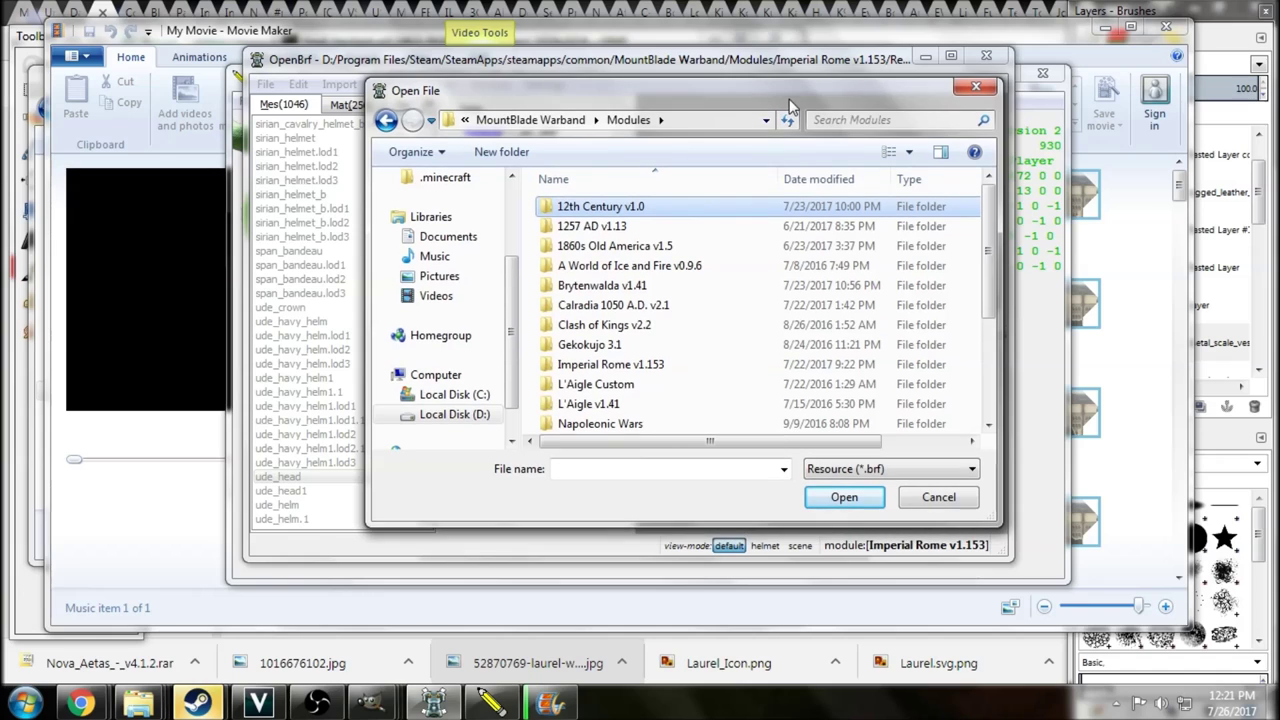
double_click(667, 289)
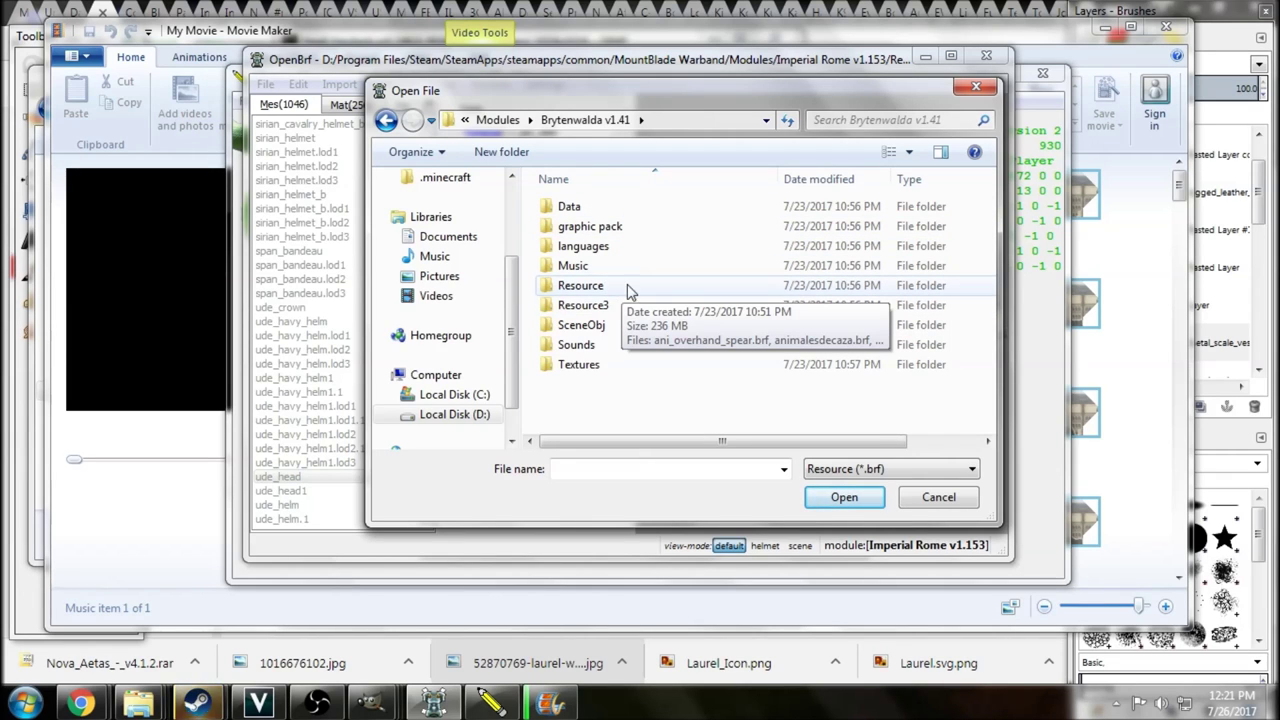
double_click(585, 289)
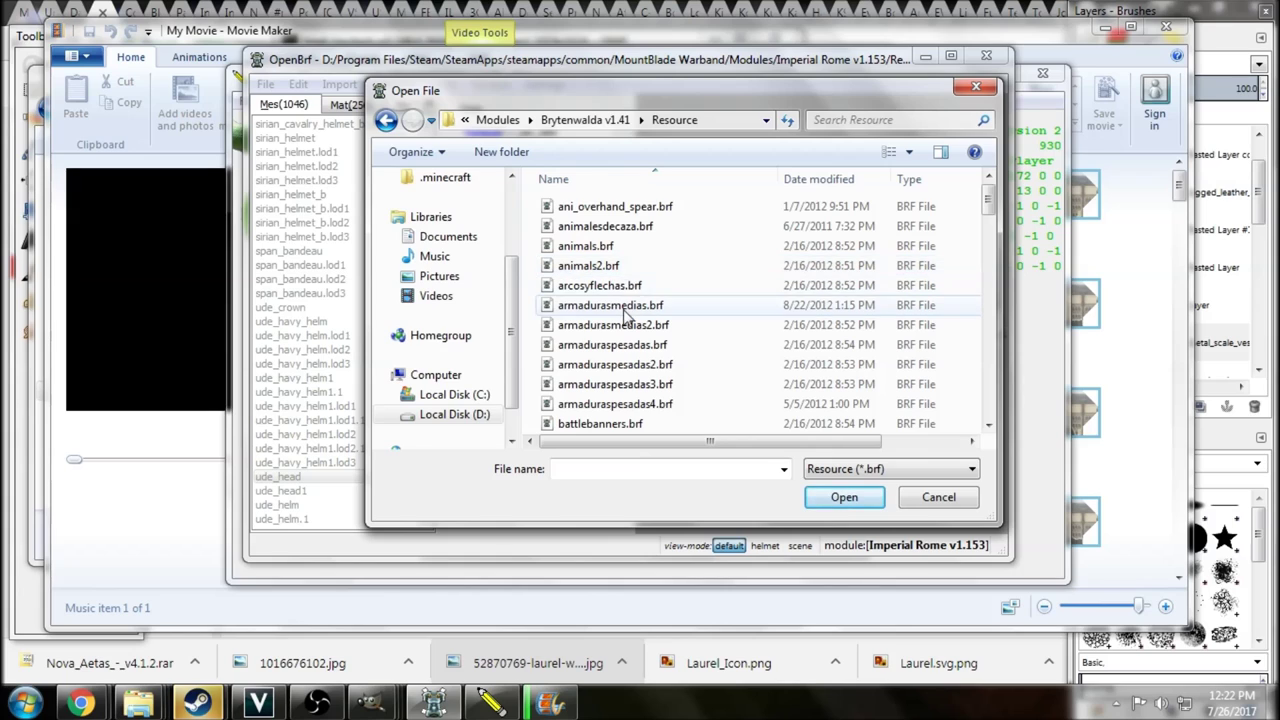
left_click(627, 315)
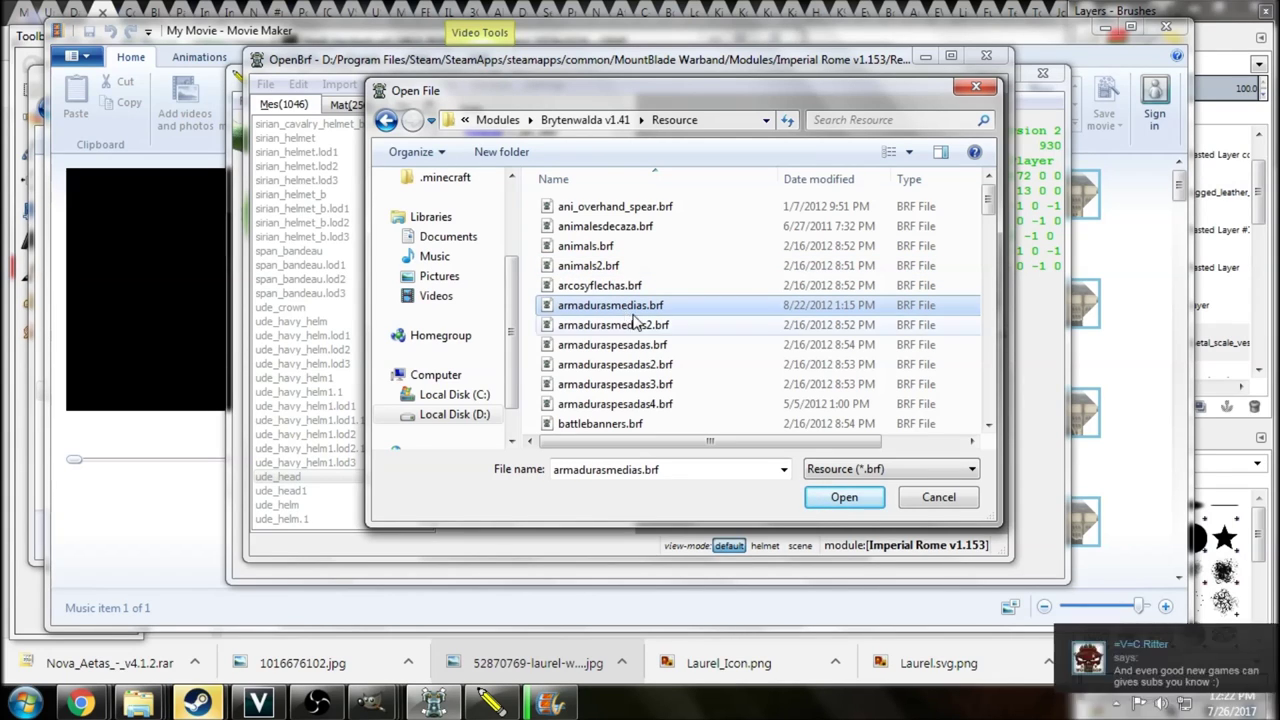
scroll(670, 327, "down", 2)
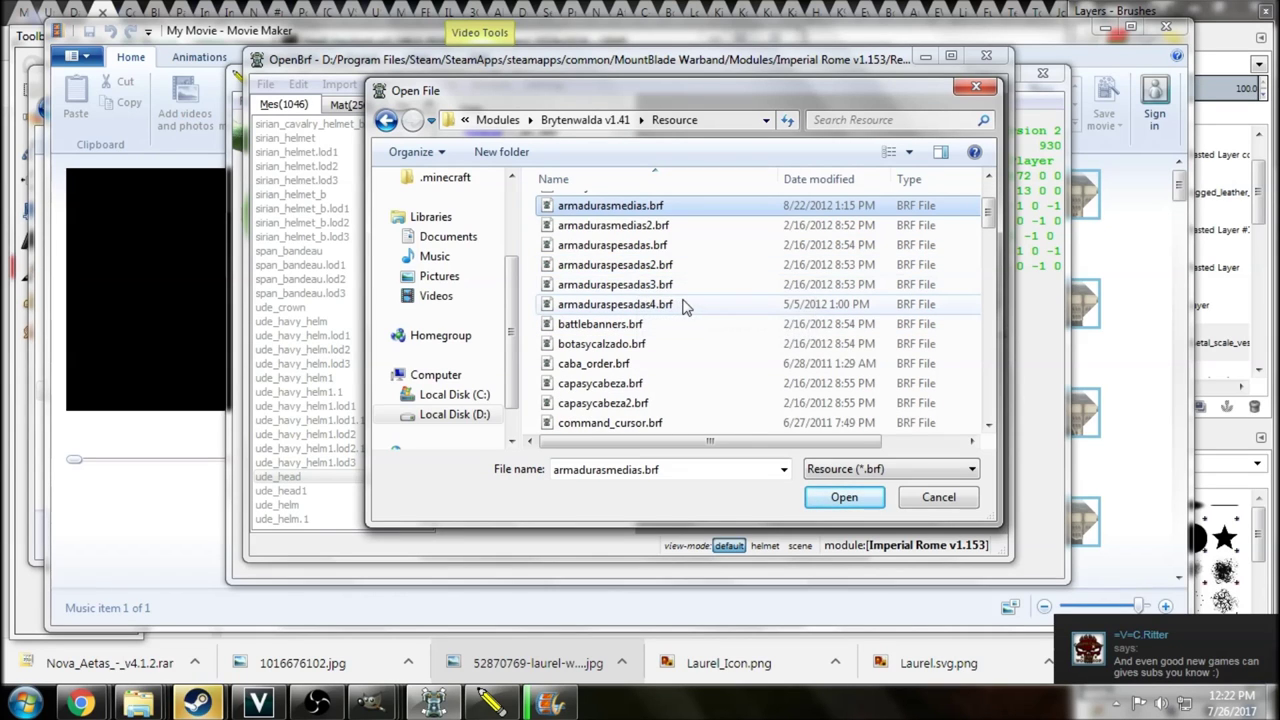
scroll(687, 318, "up", 1)
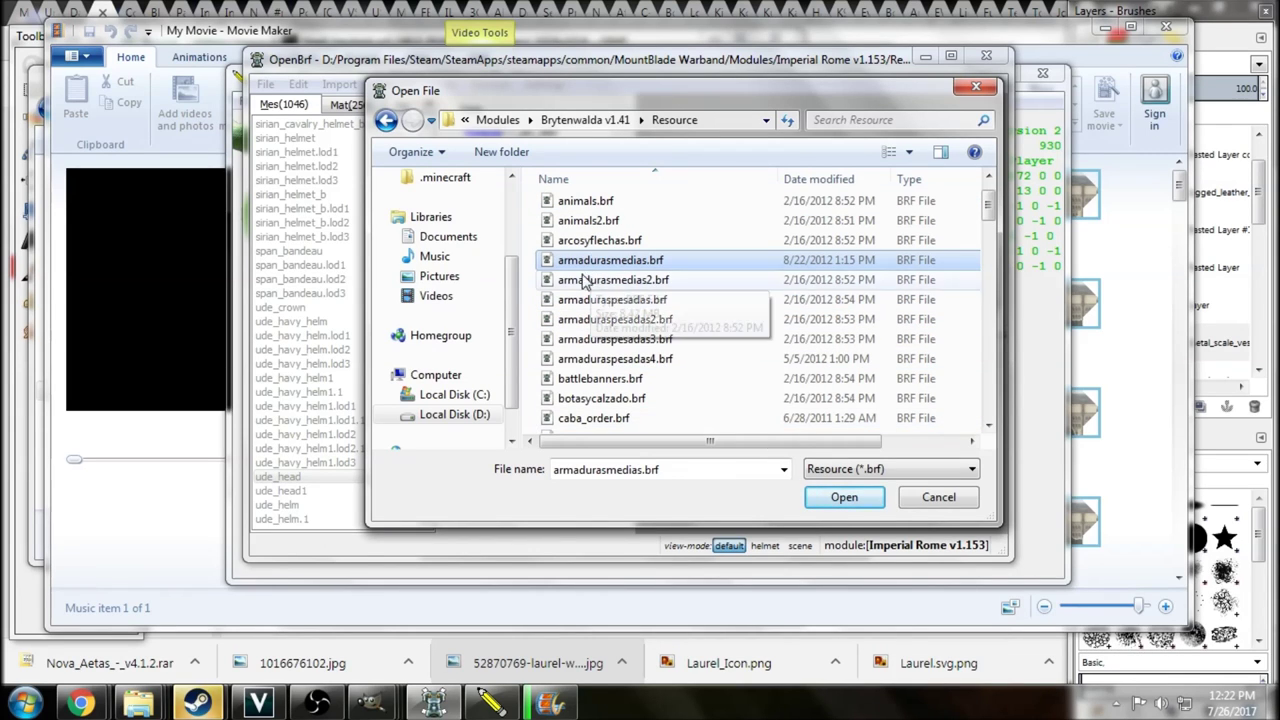
left_click(838, 495)
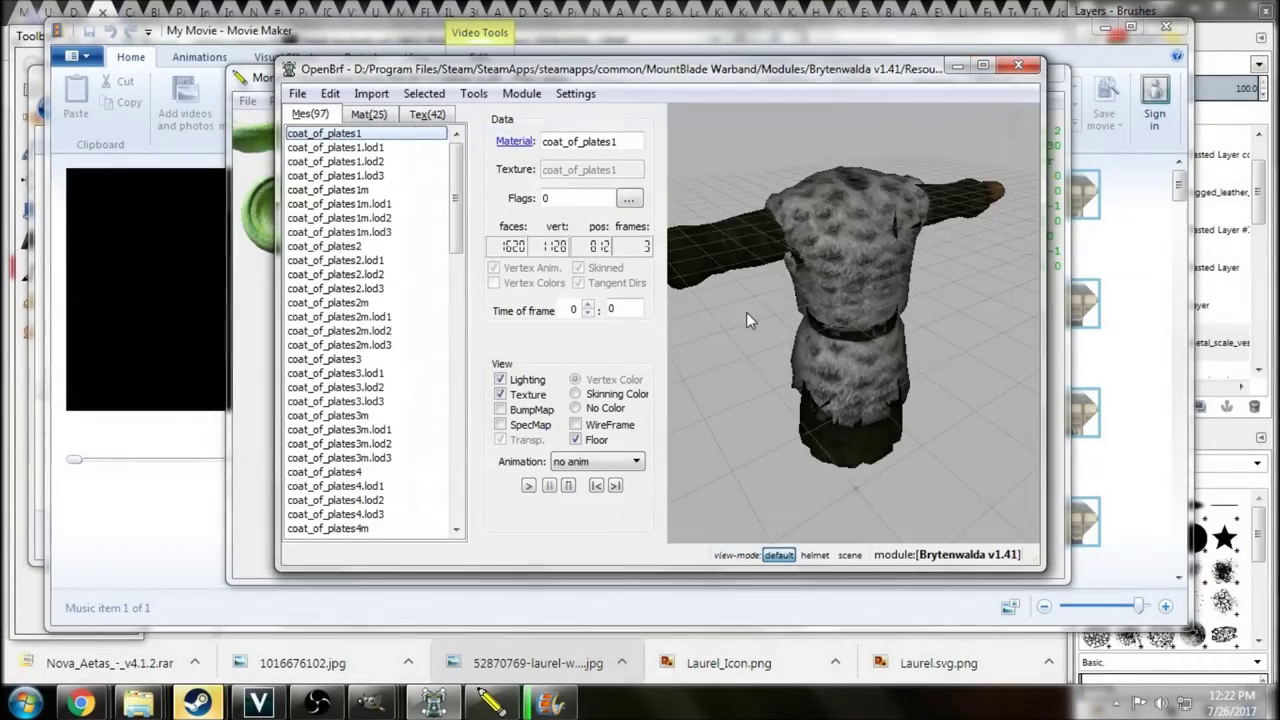
Preview and rotate the coat_of_plates1m and blue-sleeved coat_of_plates2 meshes.
mouse_move(721, 295)
left_mouse_down()
mouse_move(860, 304)
mouse_move(719, 299)
left_mouse_up()
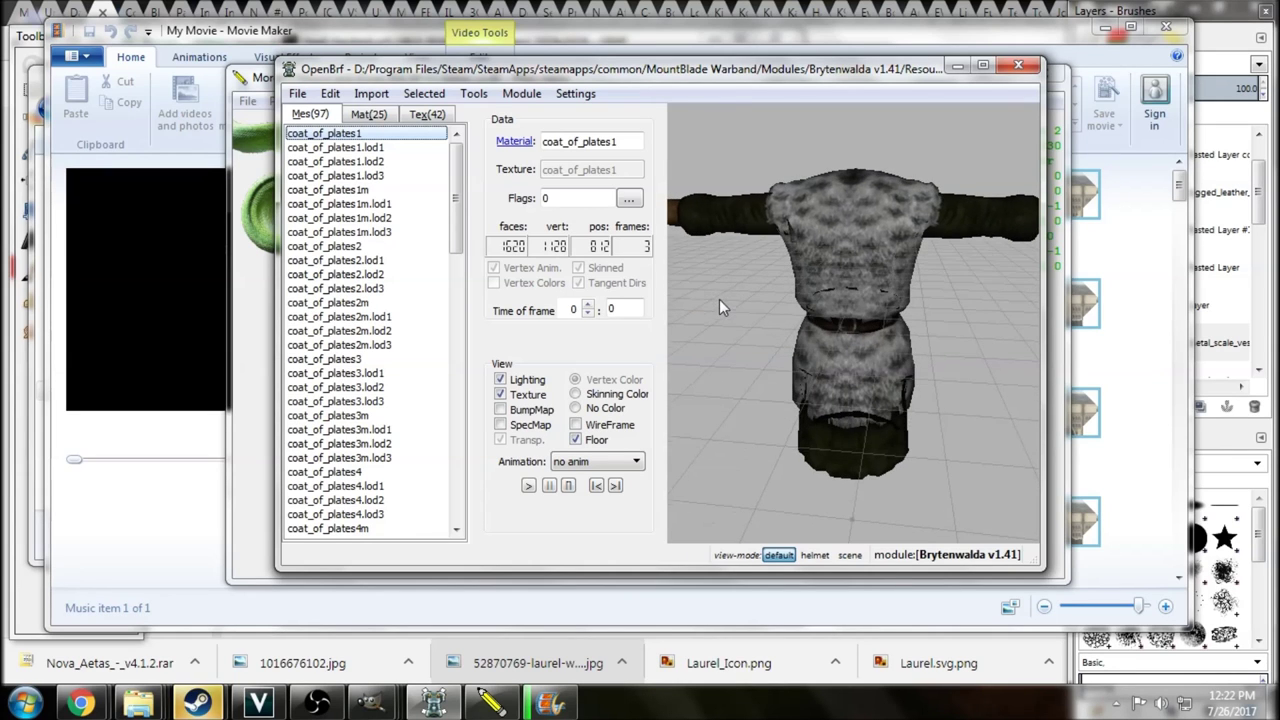
left_click(381, 192)
left_click(378, 248)
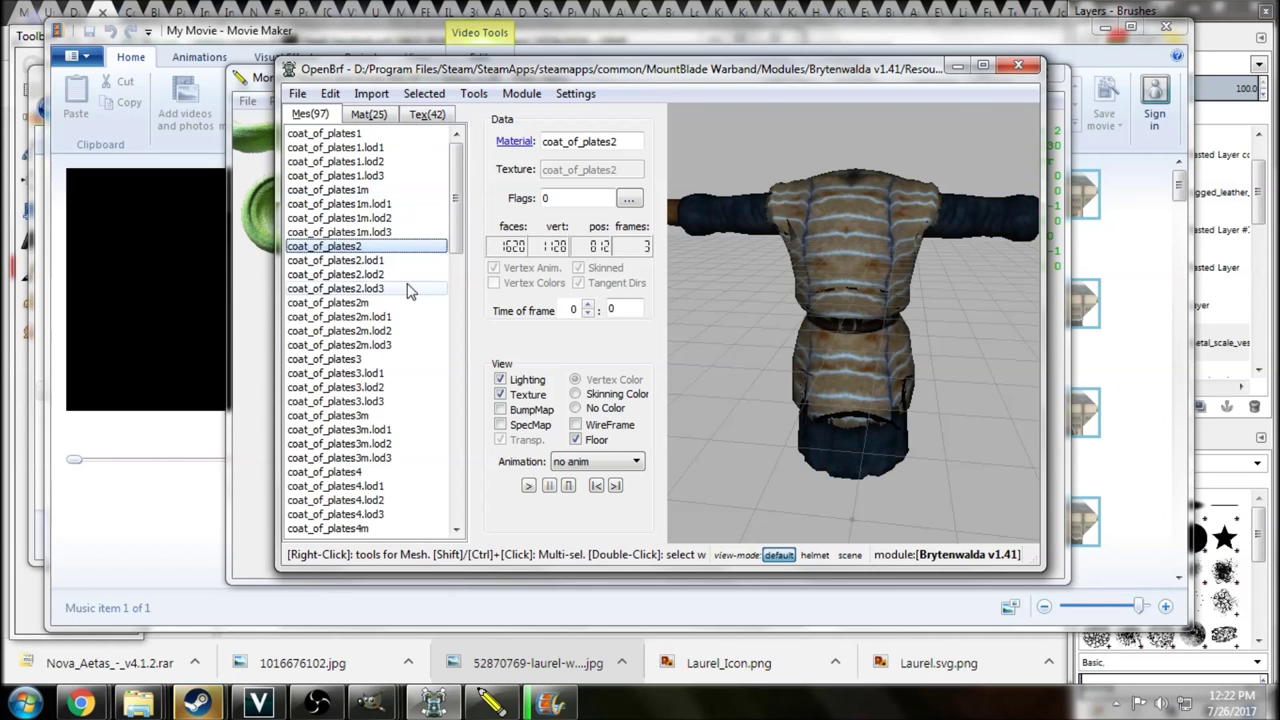
left_click_drag(827, 268, 622, 290)
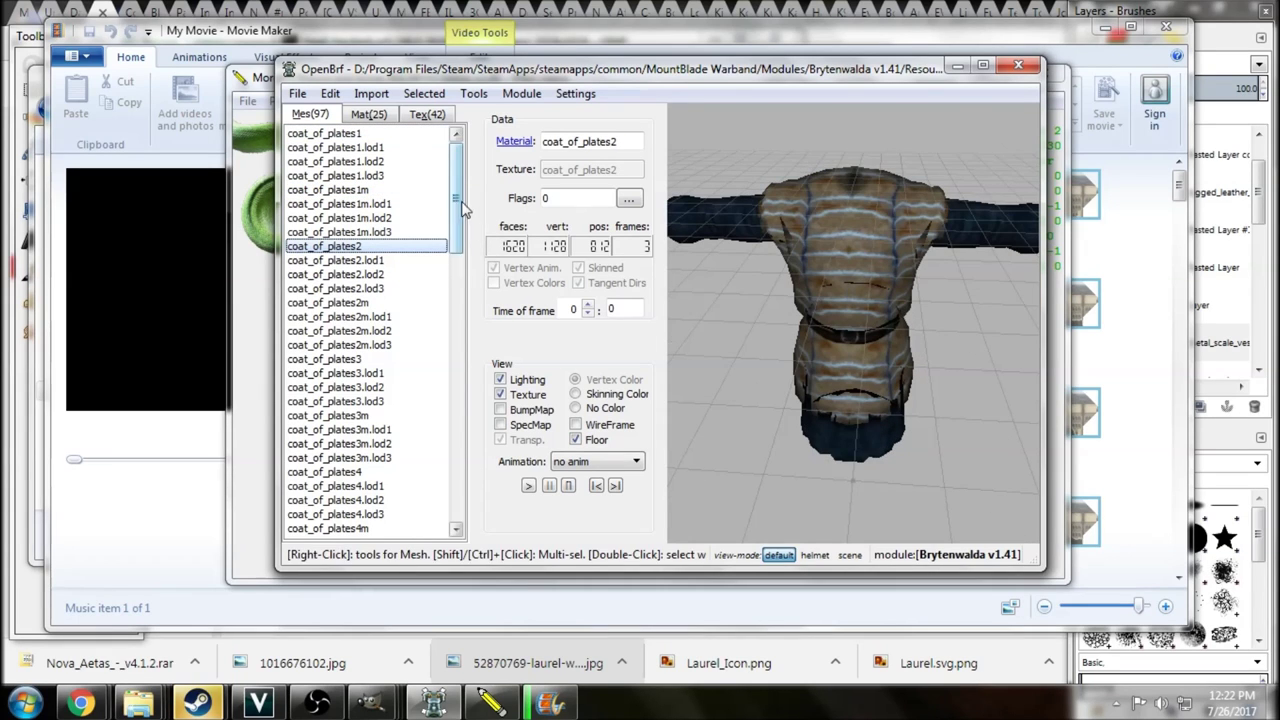
left_click_drag(458, 160, 463, 170)
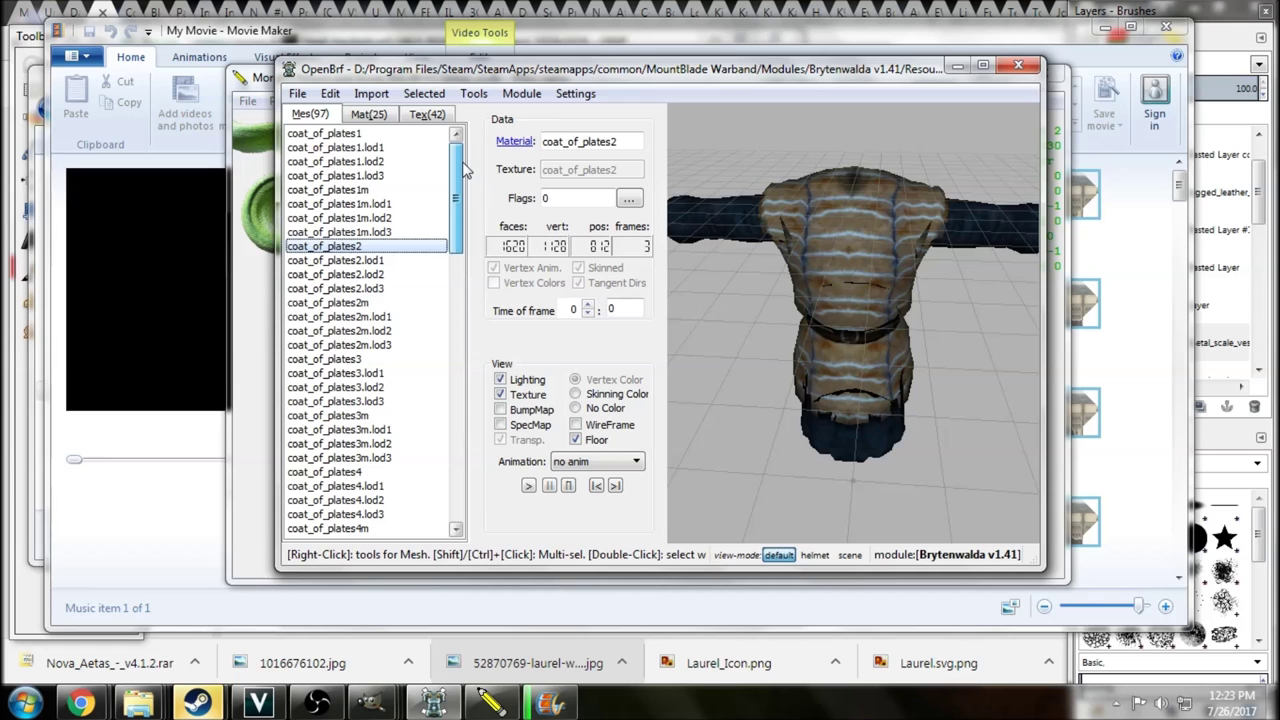
Return to coat_of_plates1 and step through its lod1, lod2 and lod3 versions.
left_click(330, 133)
left_click_drag(780, 290, 838, 295)
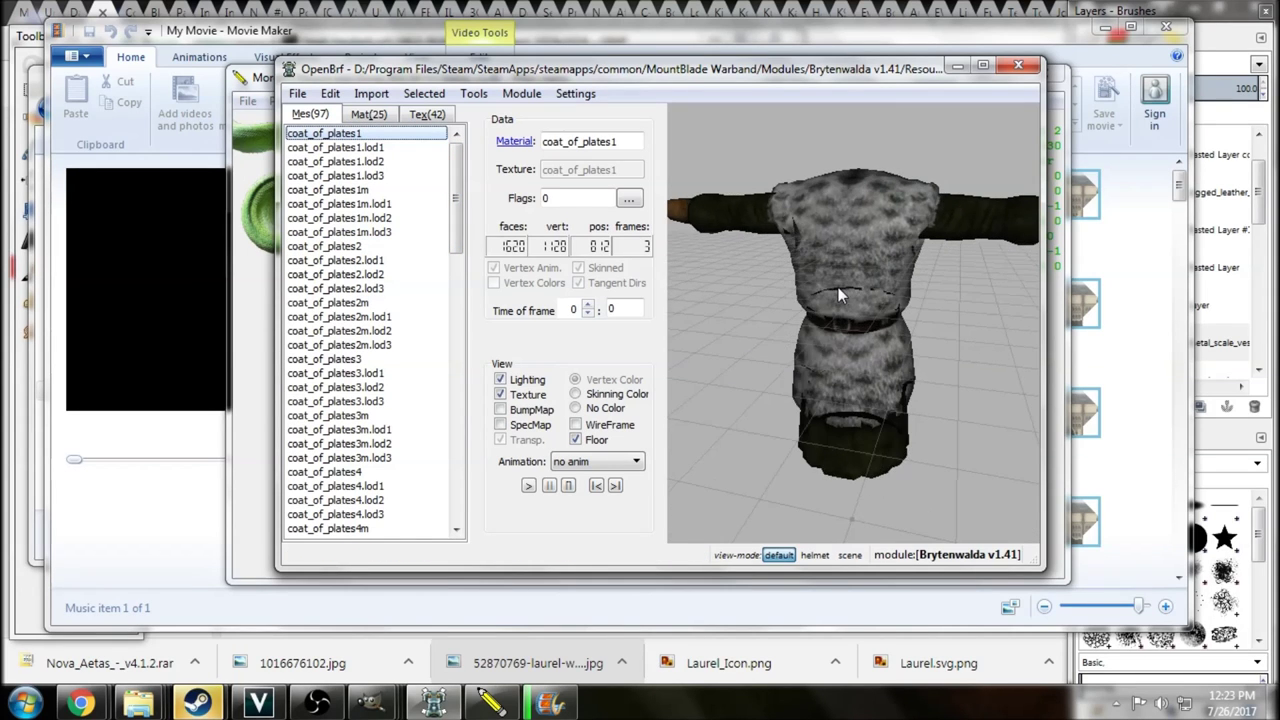
left_click(412, 148)
left_click(405, 165)
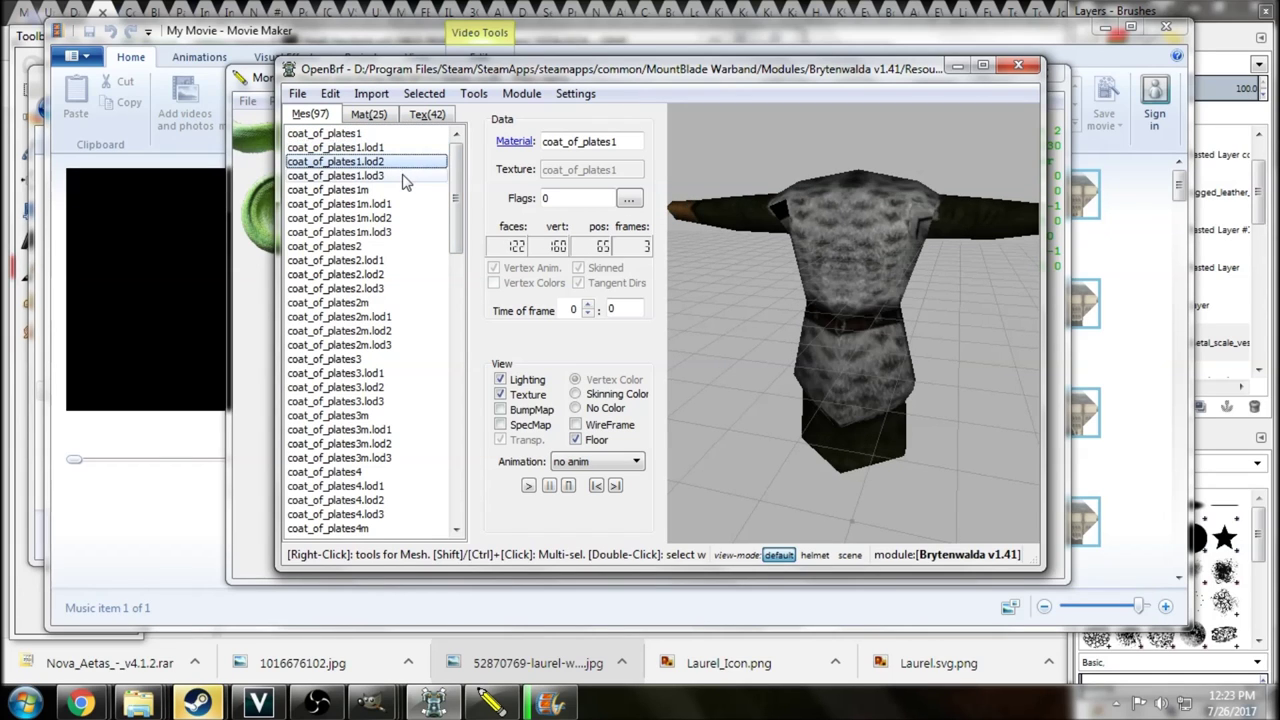
left_click(406, 176)
key("Up")
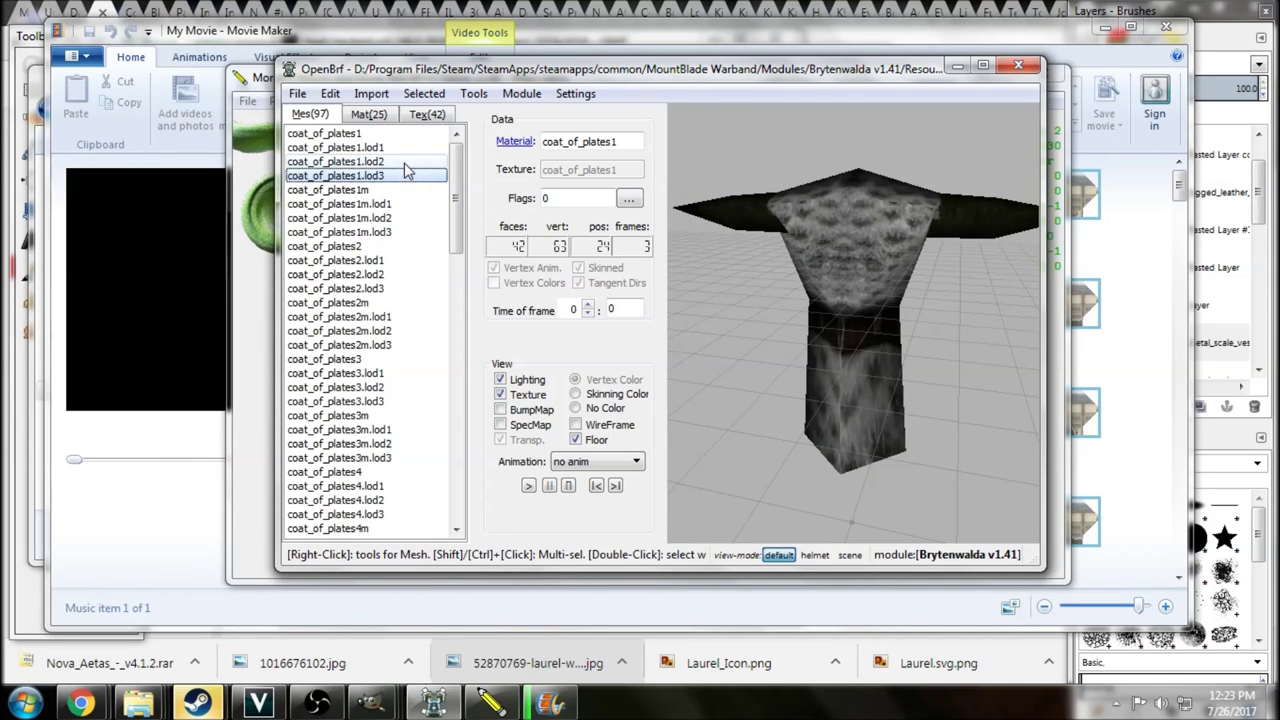
key("Down")
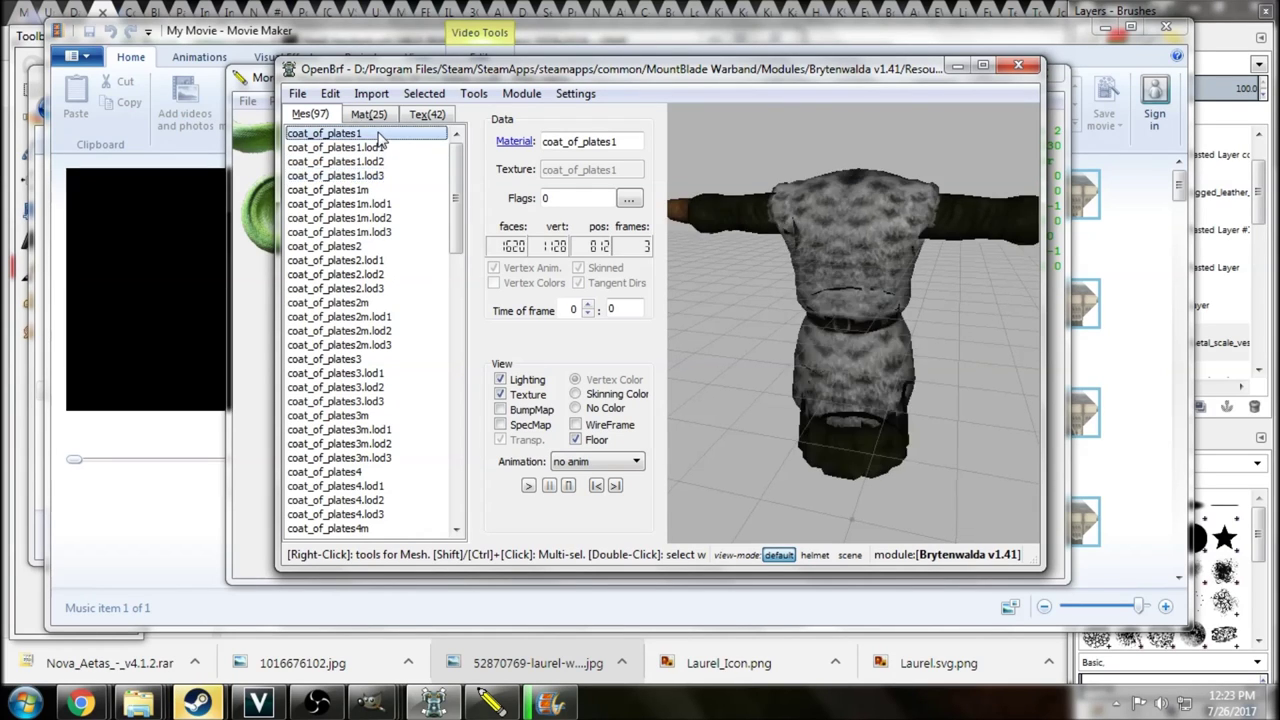
left_click(380, 147)
key("Delete")
key("Delete")
key("Delete")
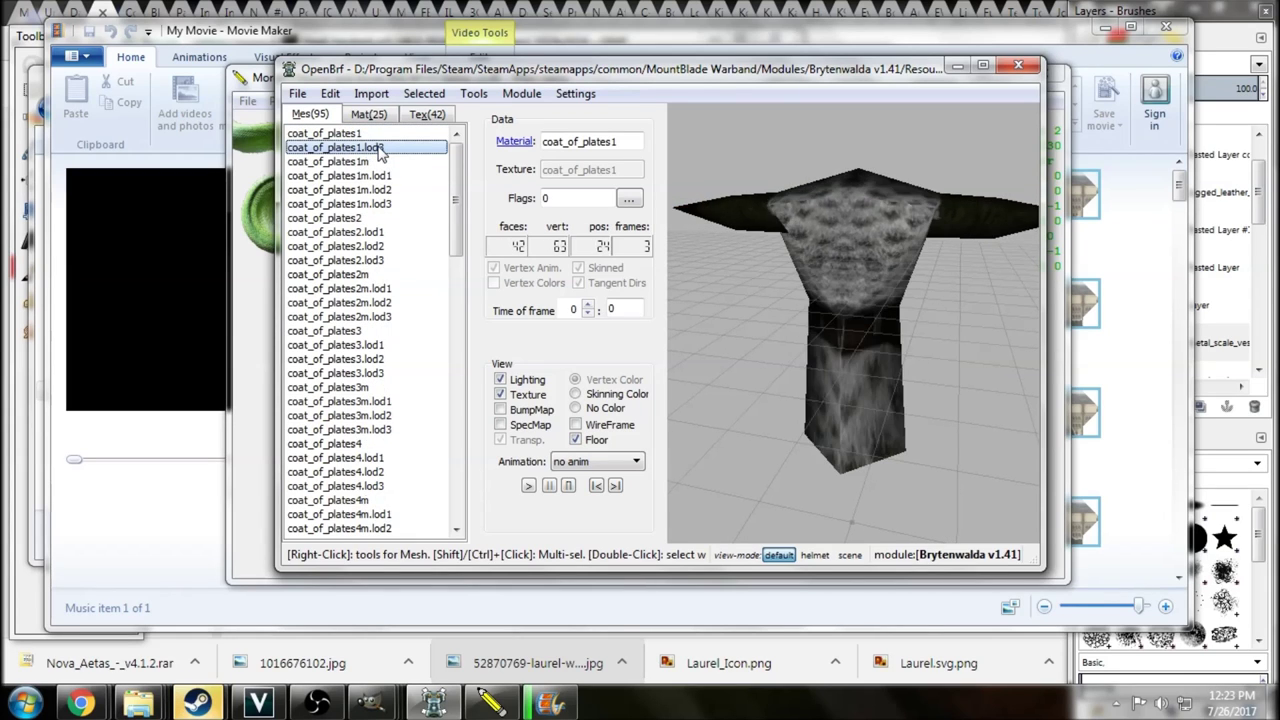
key("Up")
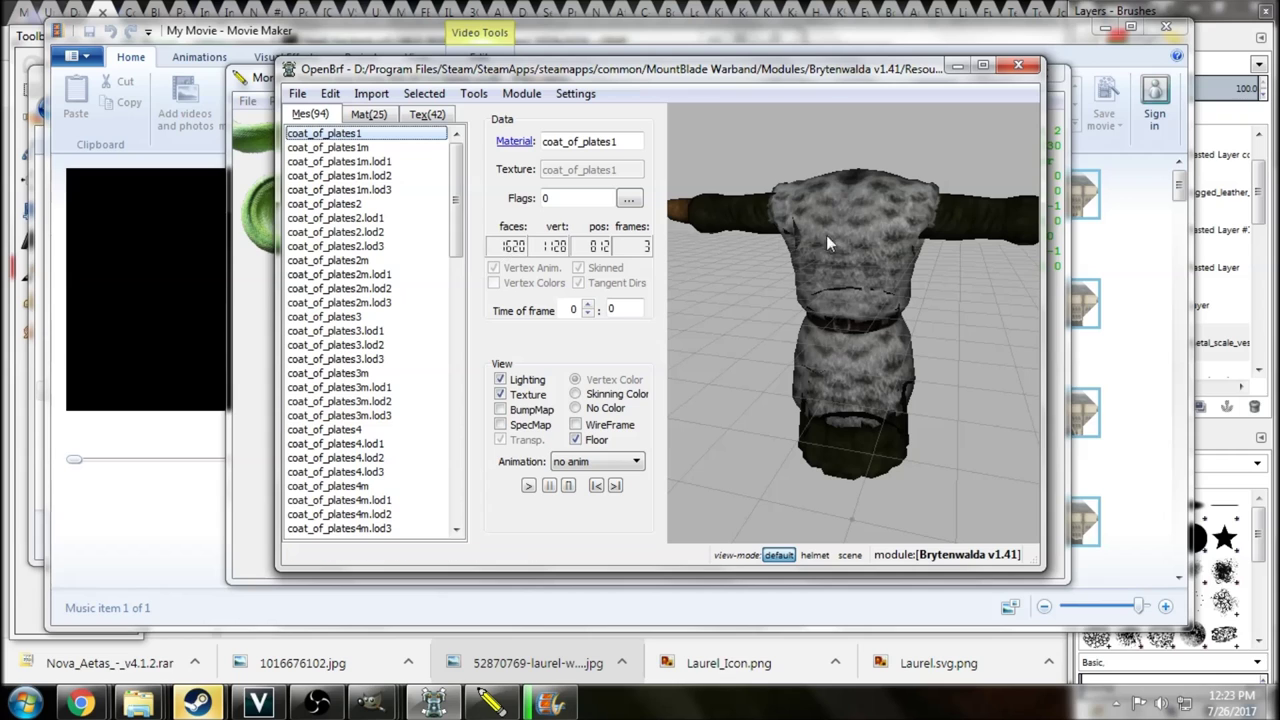
left_click_drag(826, 235, 861, 240)
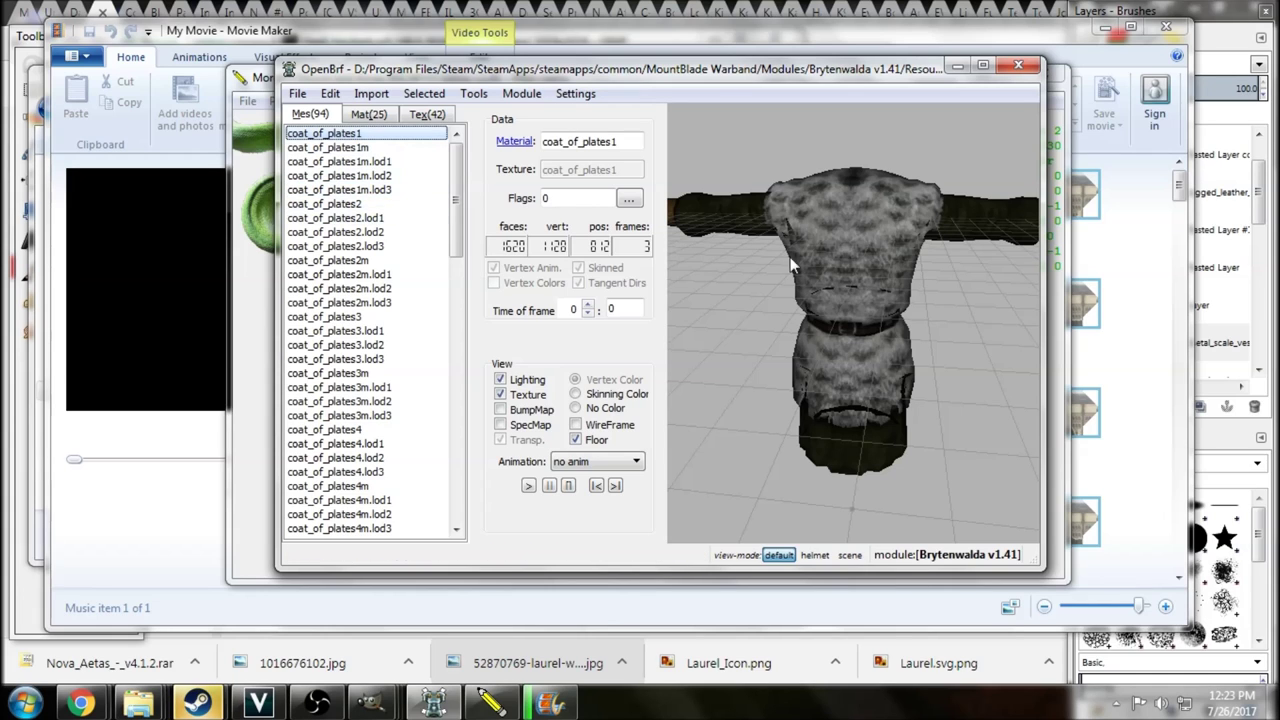
left_click_drag(838, 257, 842, 257)
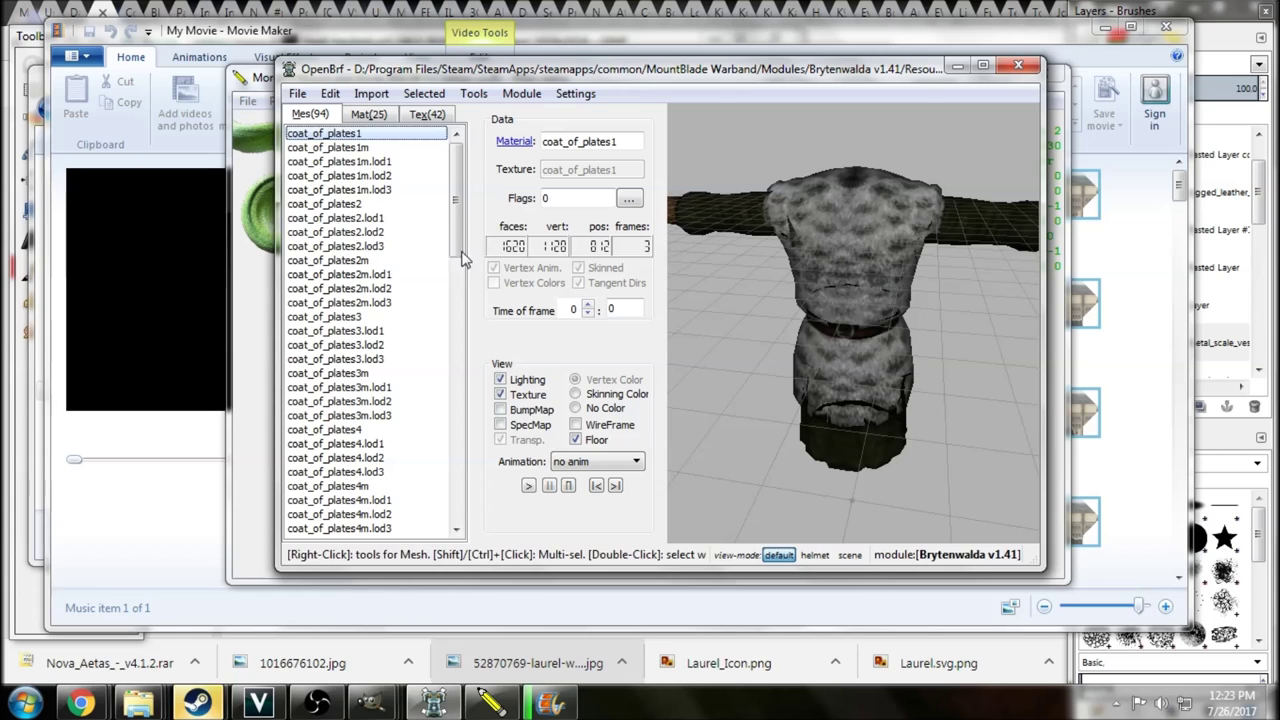
key("ctrl+z")
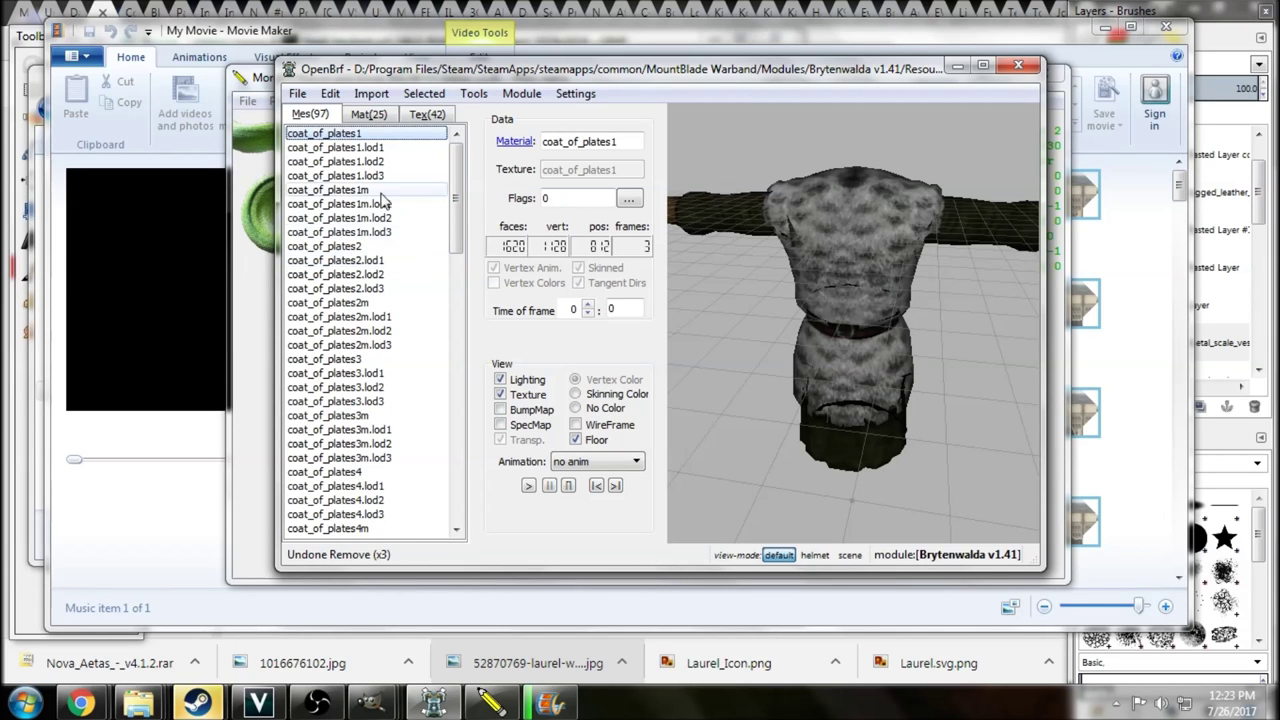
left_click_drag(456, 200, 458, 422)
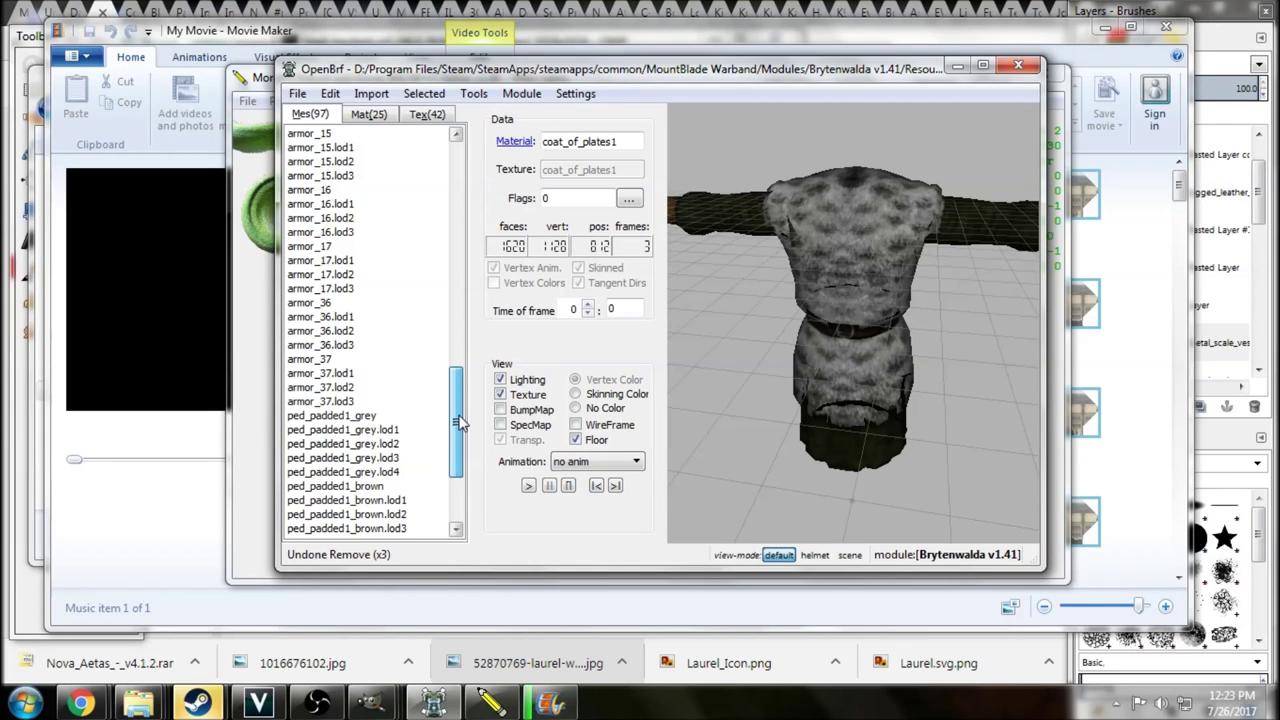
scroll(458, 422, "down", 4)
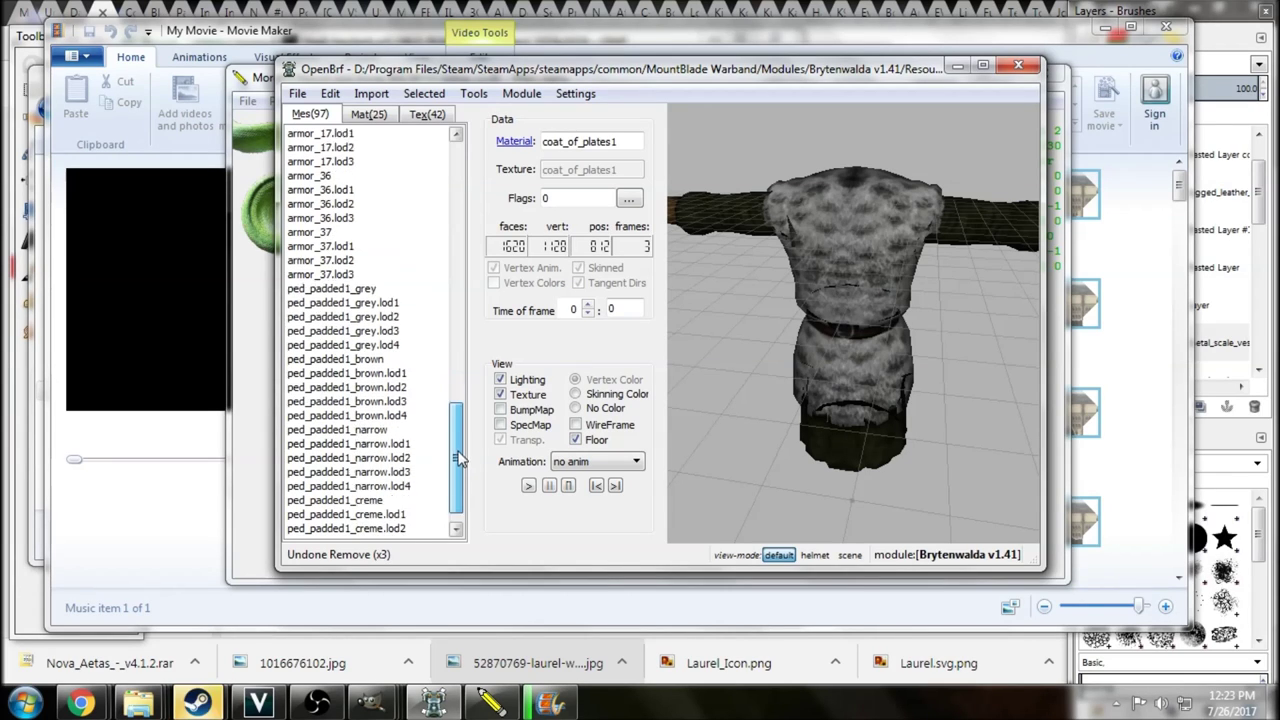
scroll(458, 420, "up", 7)
scroll(458, 420, "down", 10)
scroll(458, 420, "up", 20)
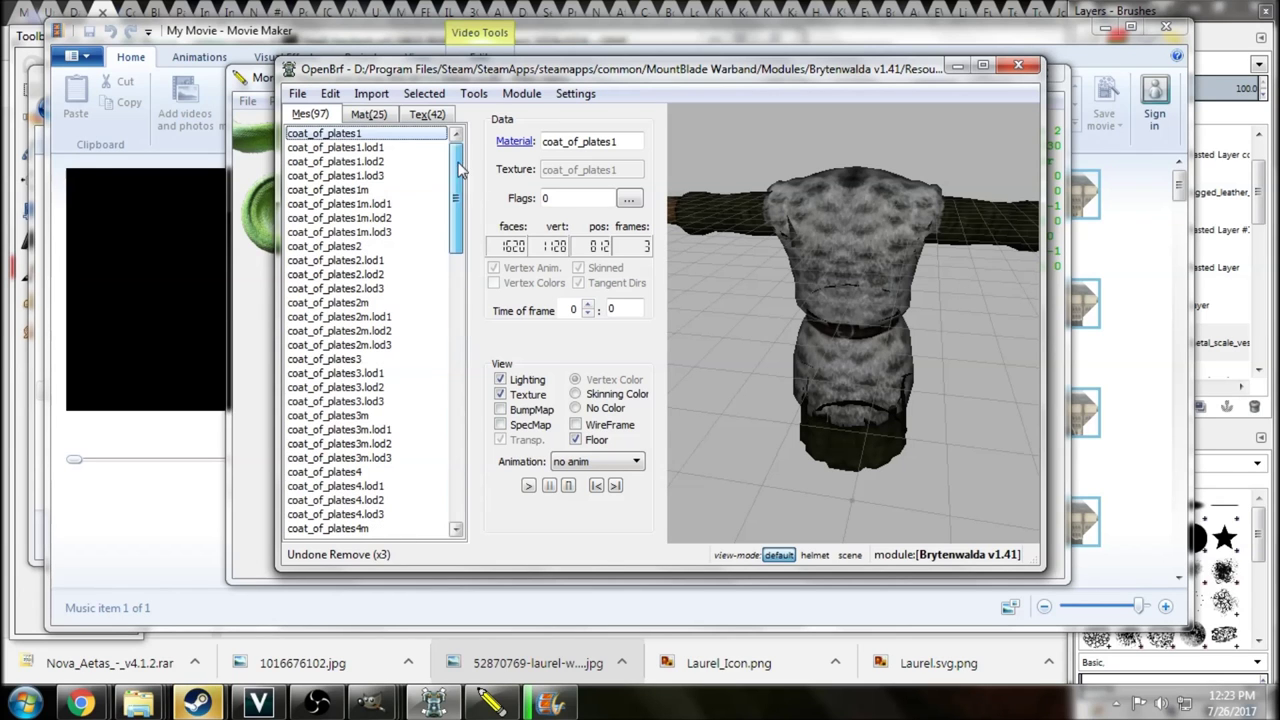
left_click_drag(845, 314, 877, 284)
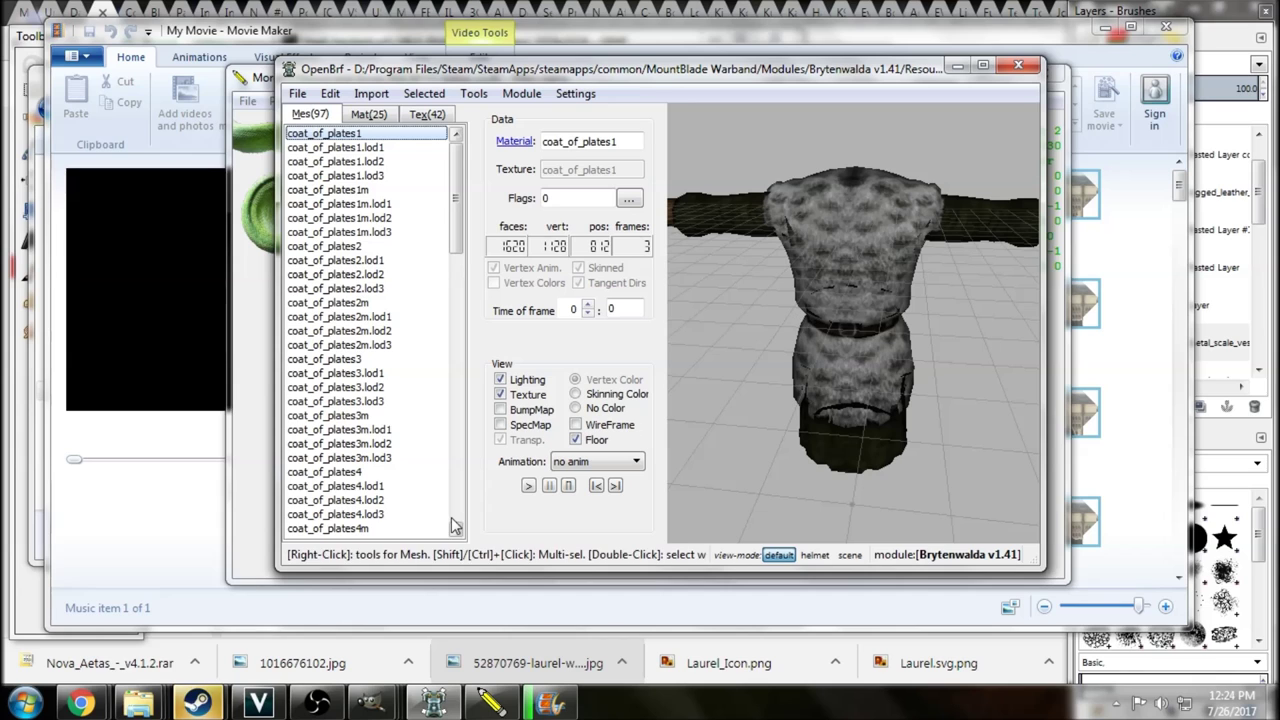
left_click_drag(872, 399, 871, 396)
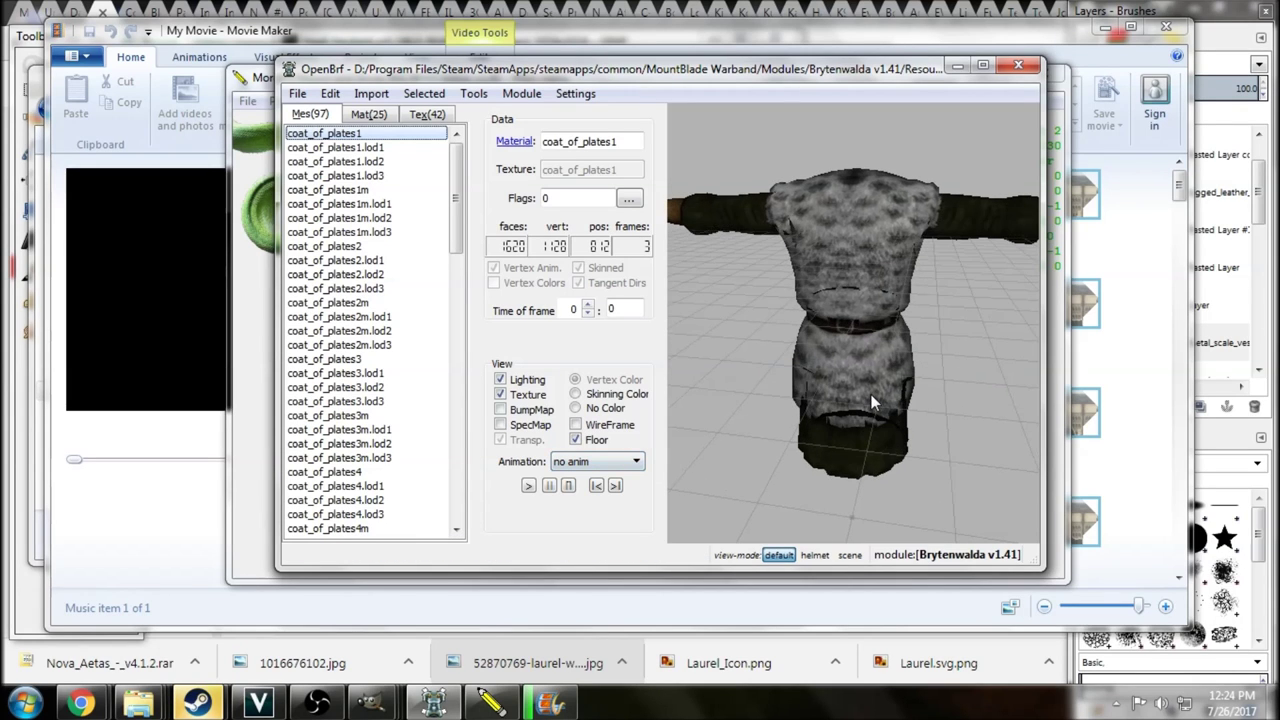
left_click(139, 703)
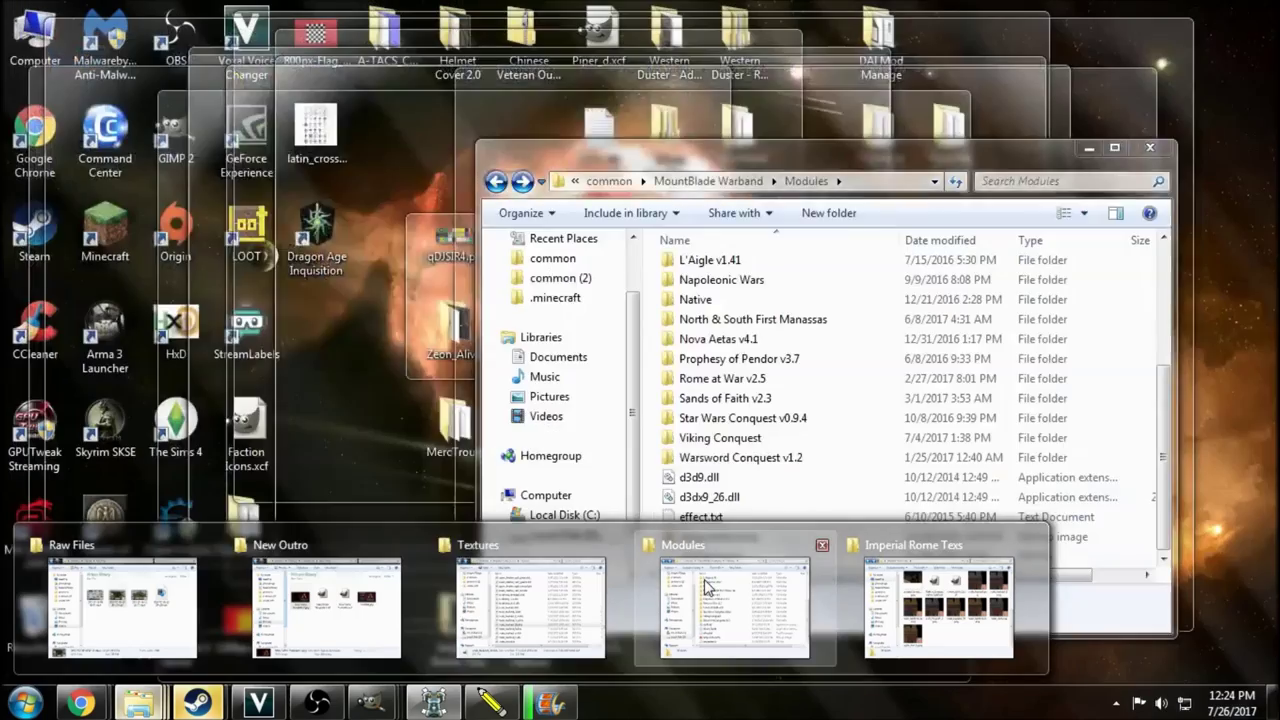
Open the Clash of Kings v2.2 mod folder in one Explorer window.
mouse_move(545, 585)
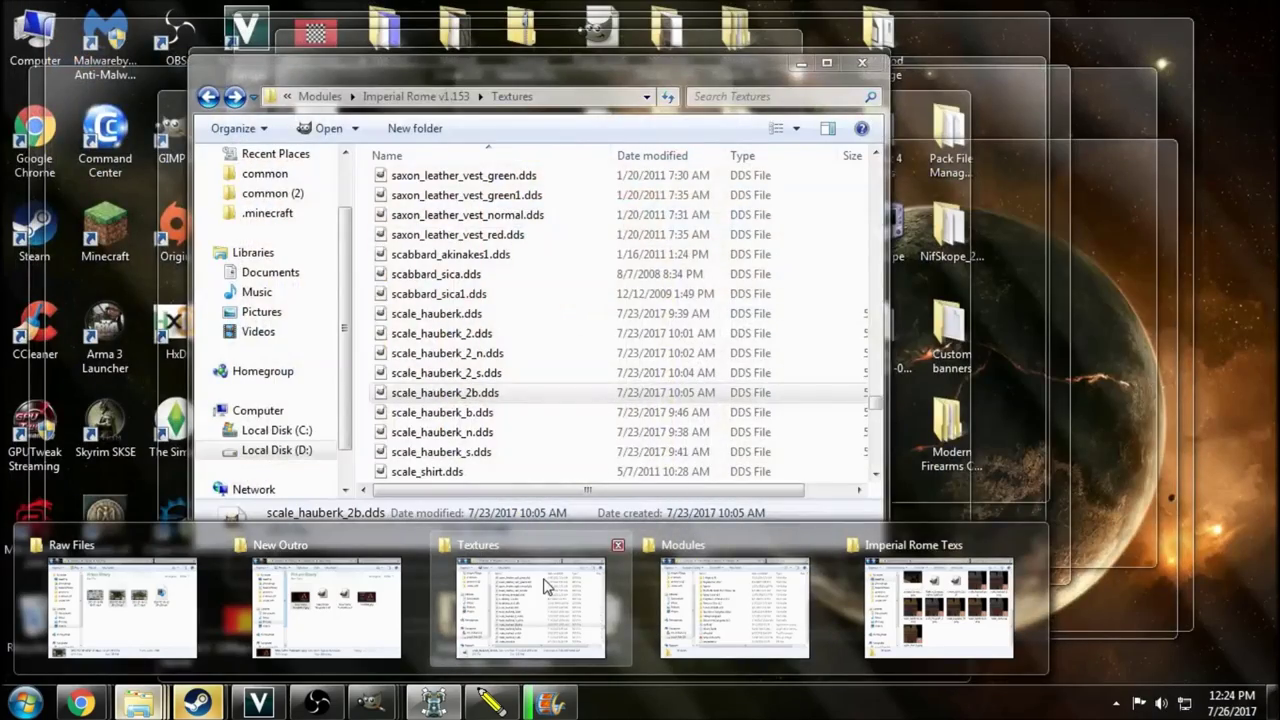
mouse_move(728, 588)
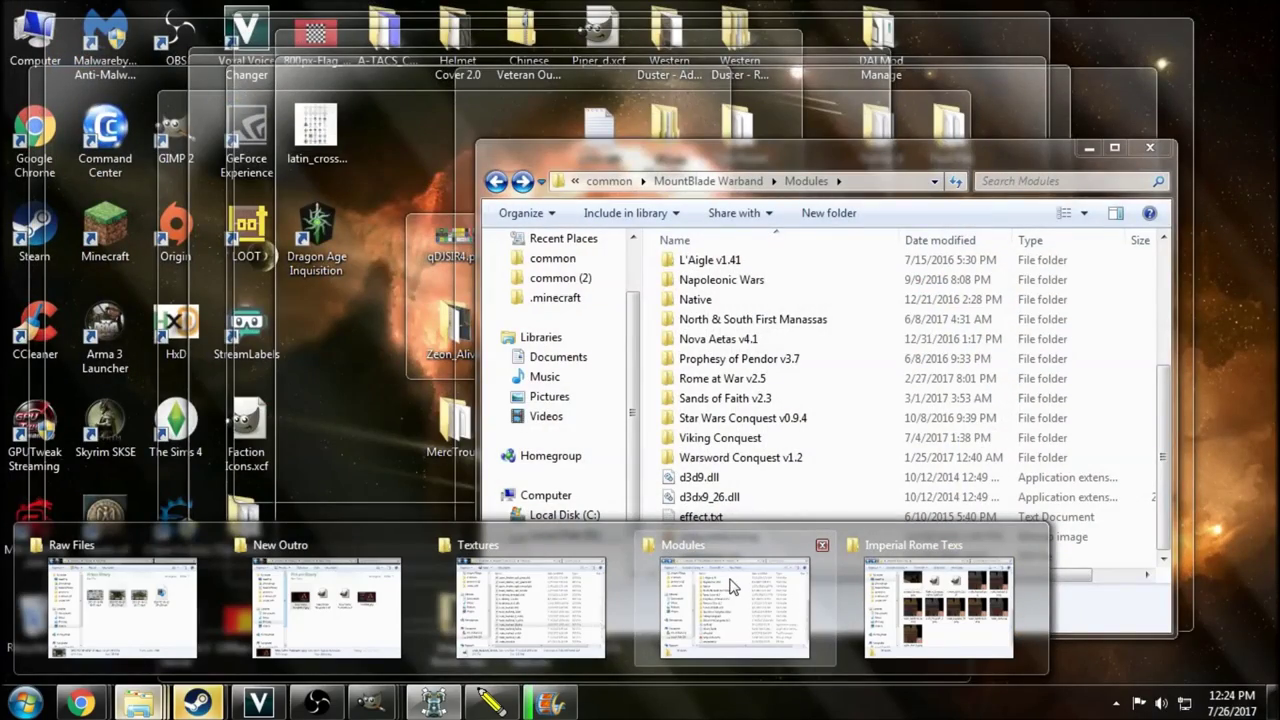
left_click(735, 585)
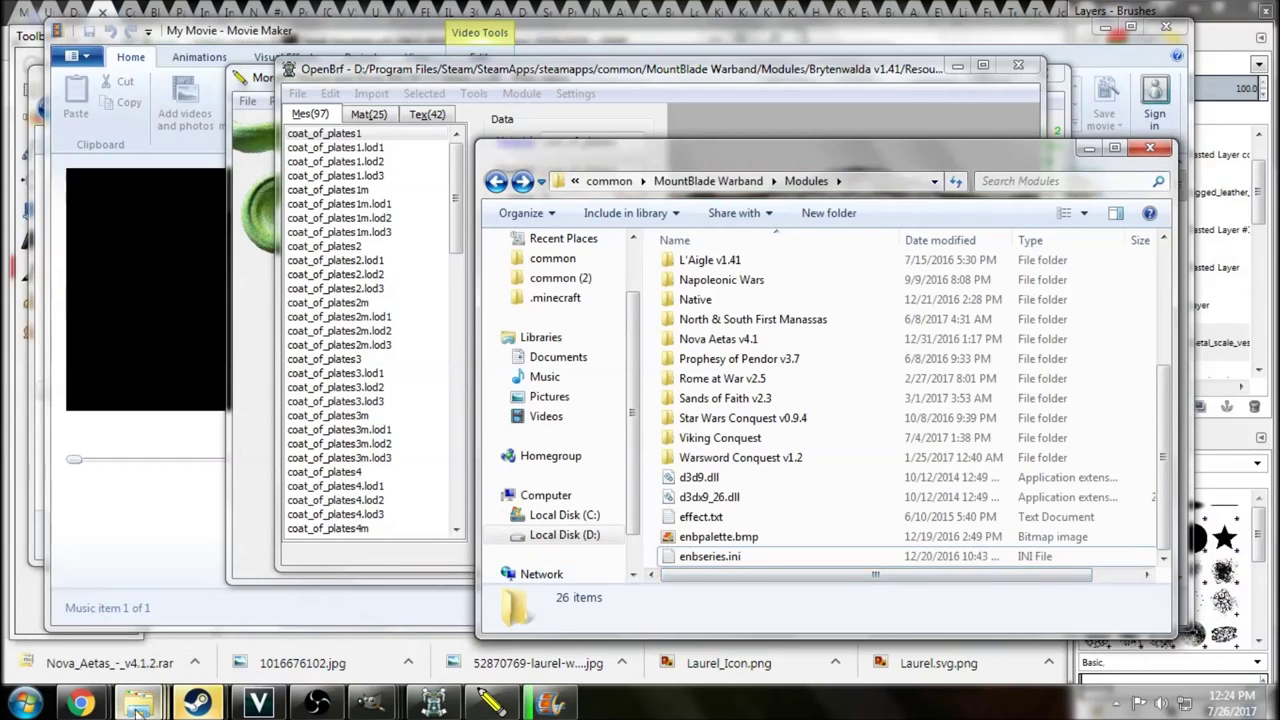
mouse_move(138, 706)
left_click(540, 660)
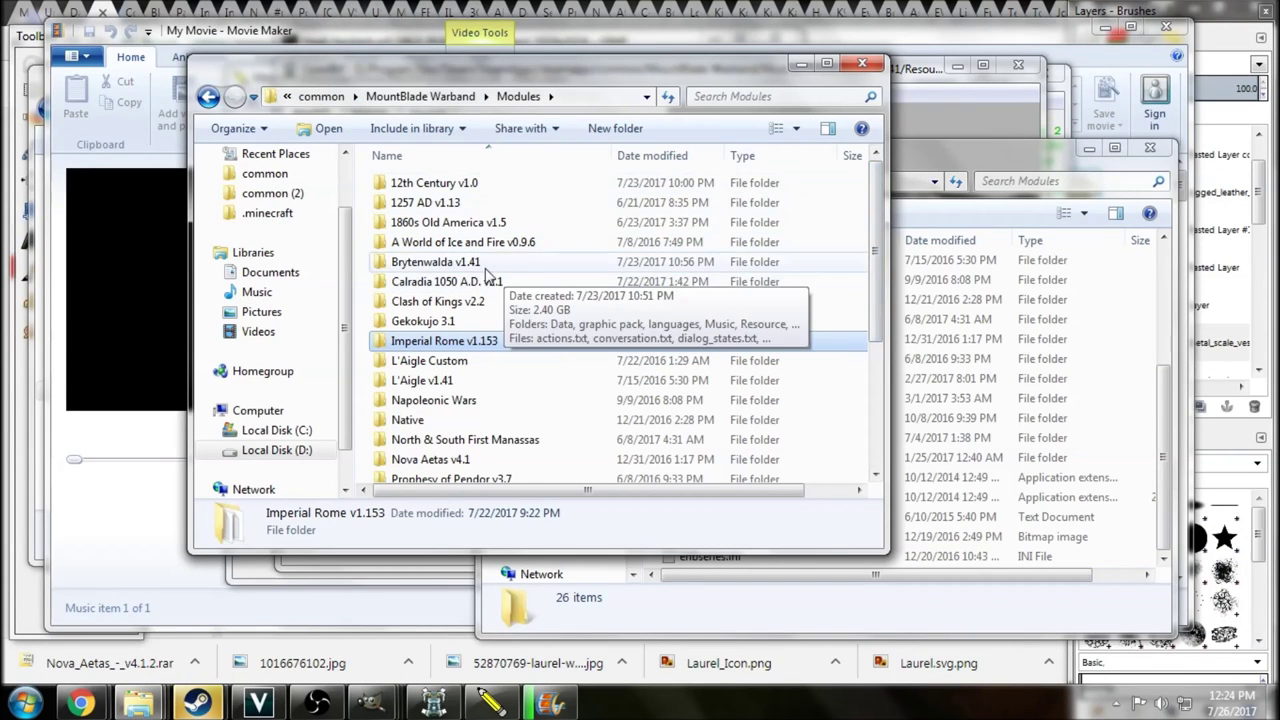
double_click(468, 301)
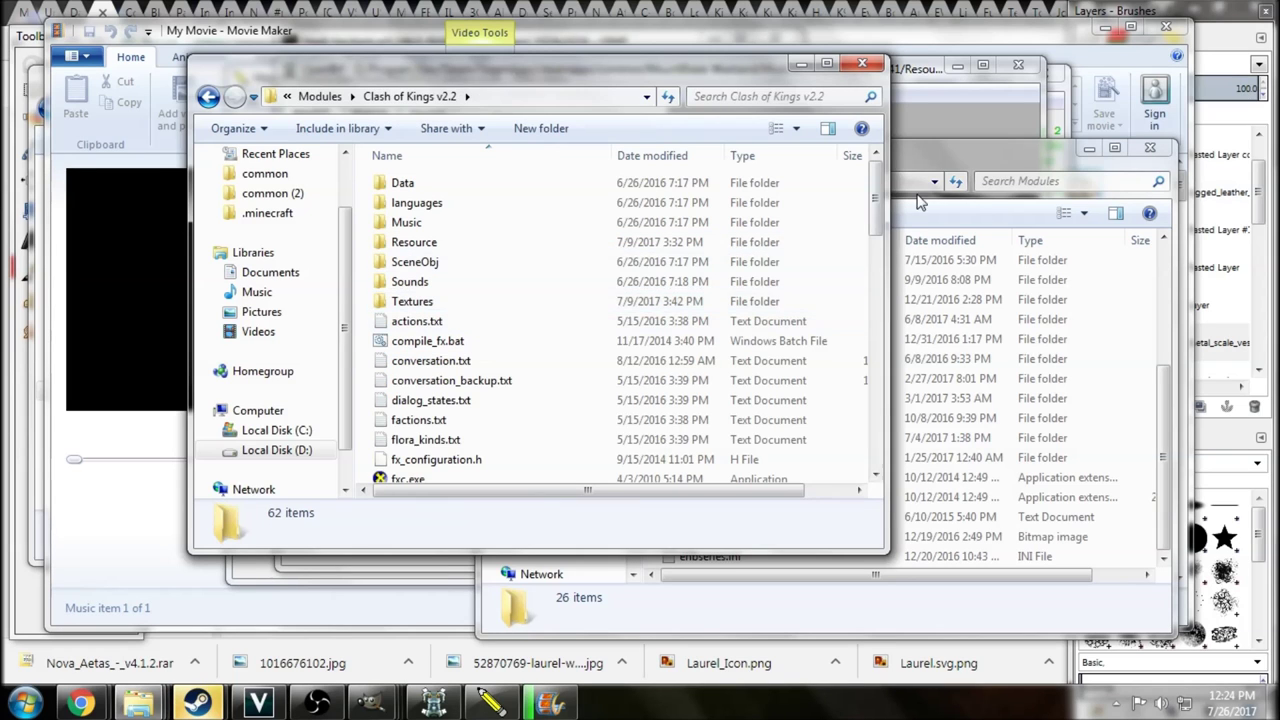
left_click_drag(927, 158, 946, 141)
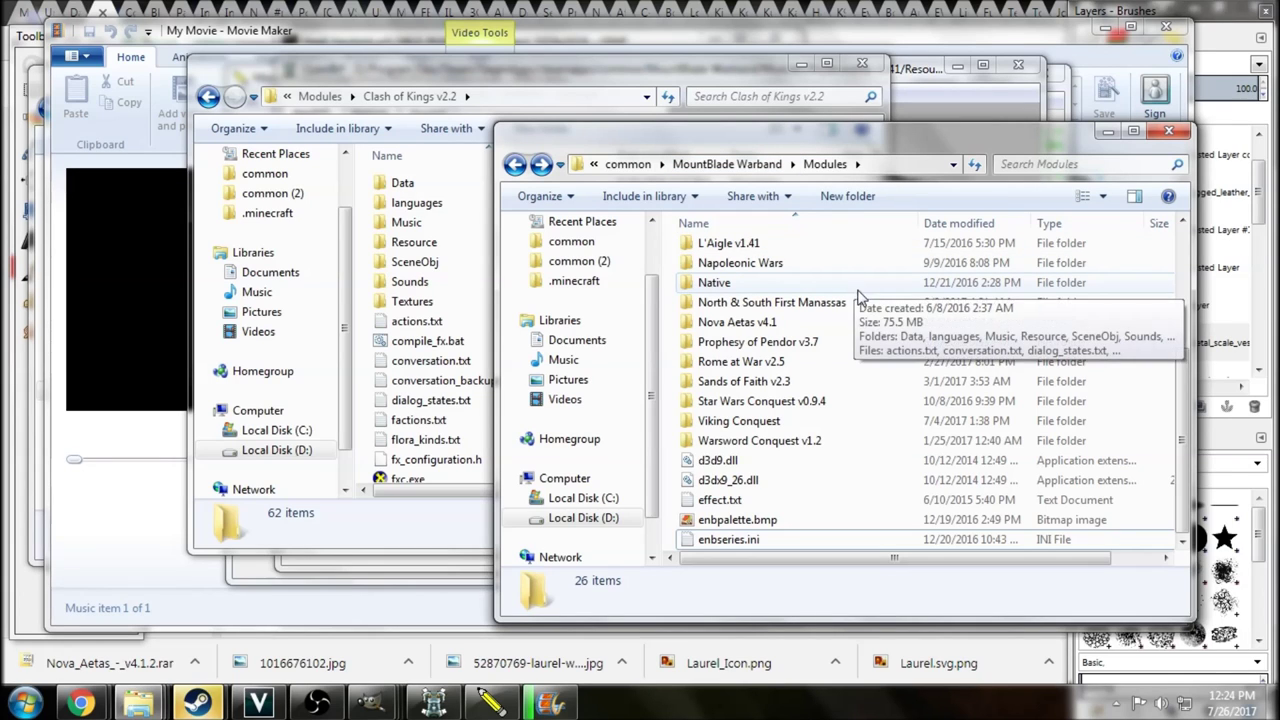
Browse to MountBlade Warband\Modules\Brytenwalda v1.41\Resource and copy armadurasmedias.brf.
left_click(628, 164)
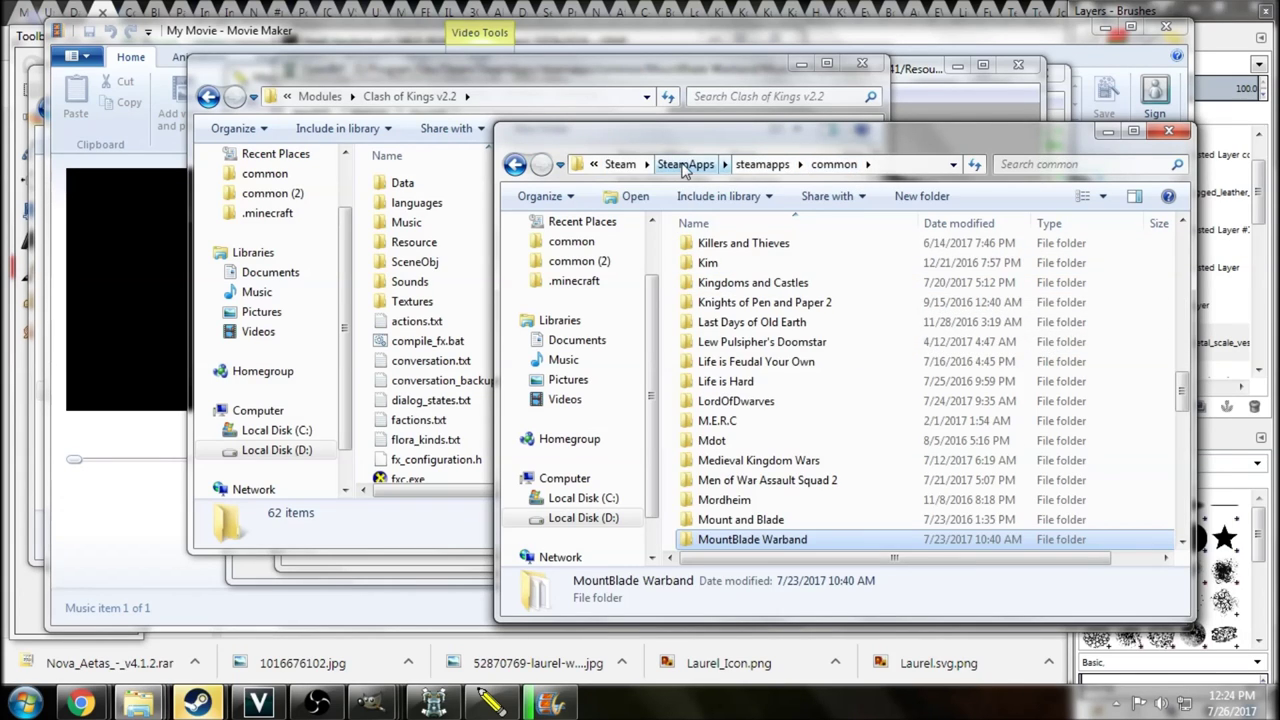
double_click(766, 545)
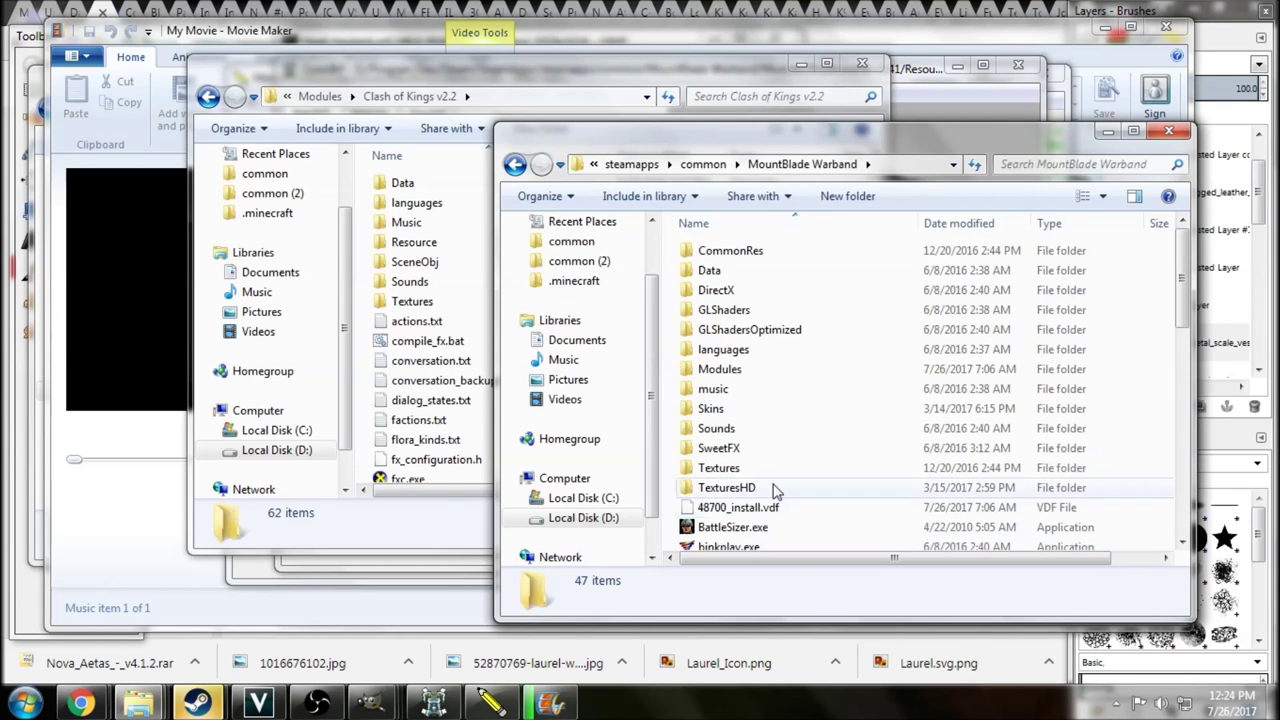
double_click(740, 372)
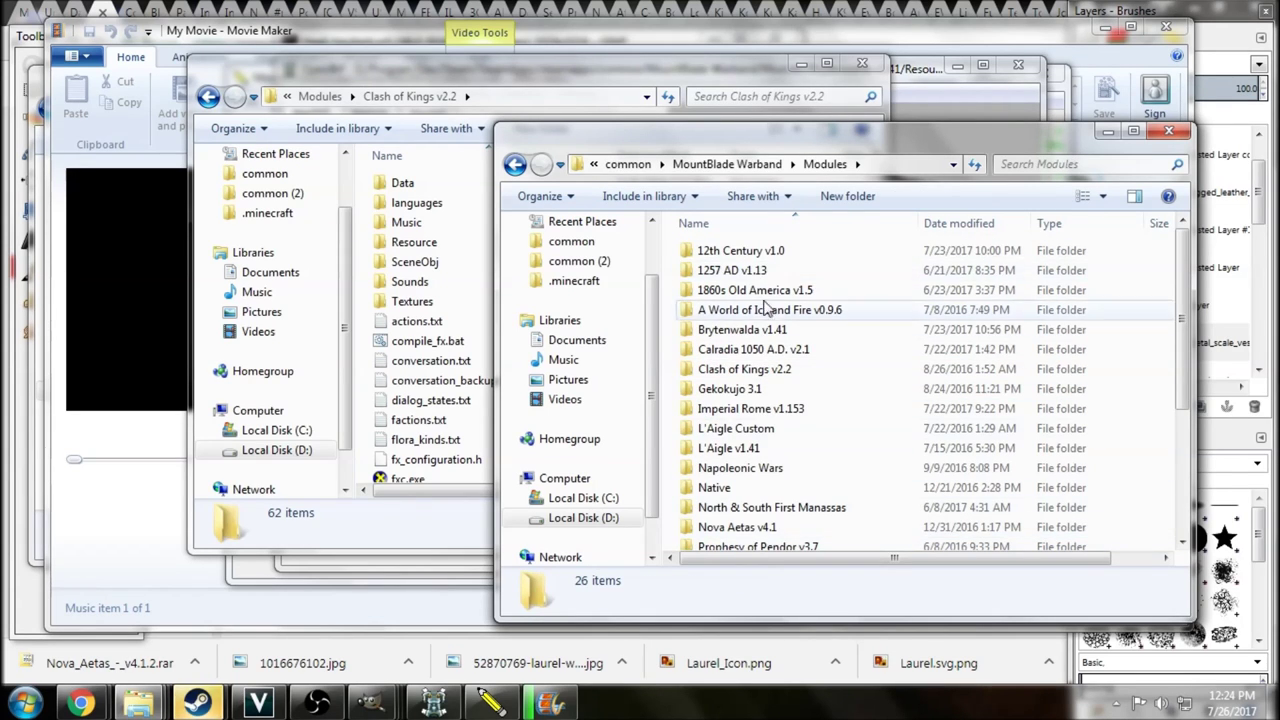
scroll(775, 345, "down", 4)
scroll(790, 392, "up", 4)
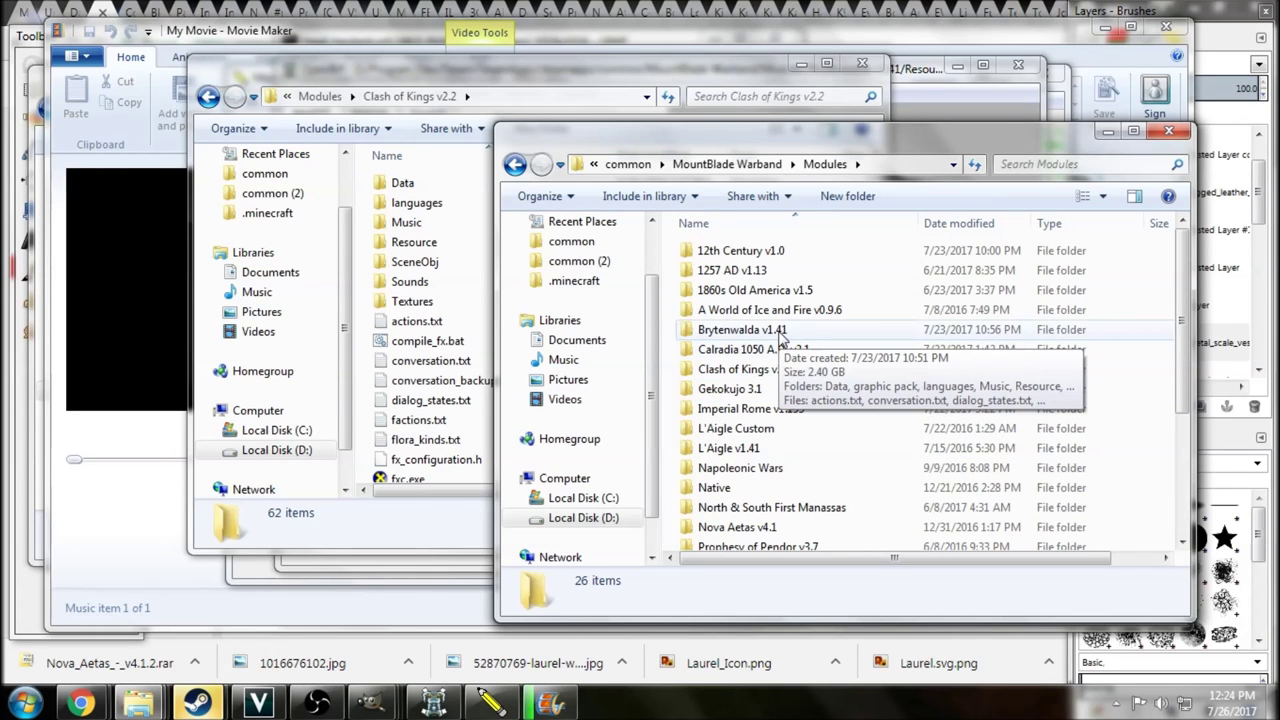
double_click(760, 330)
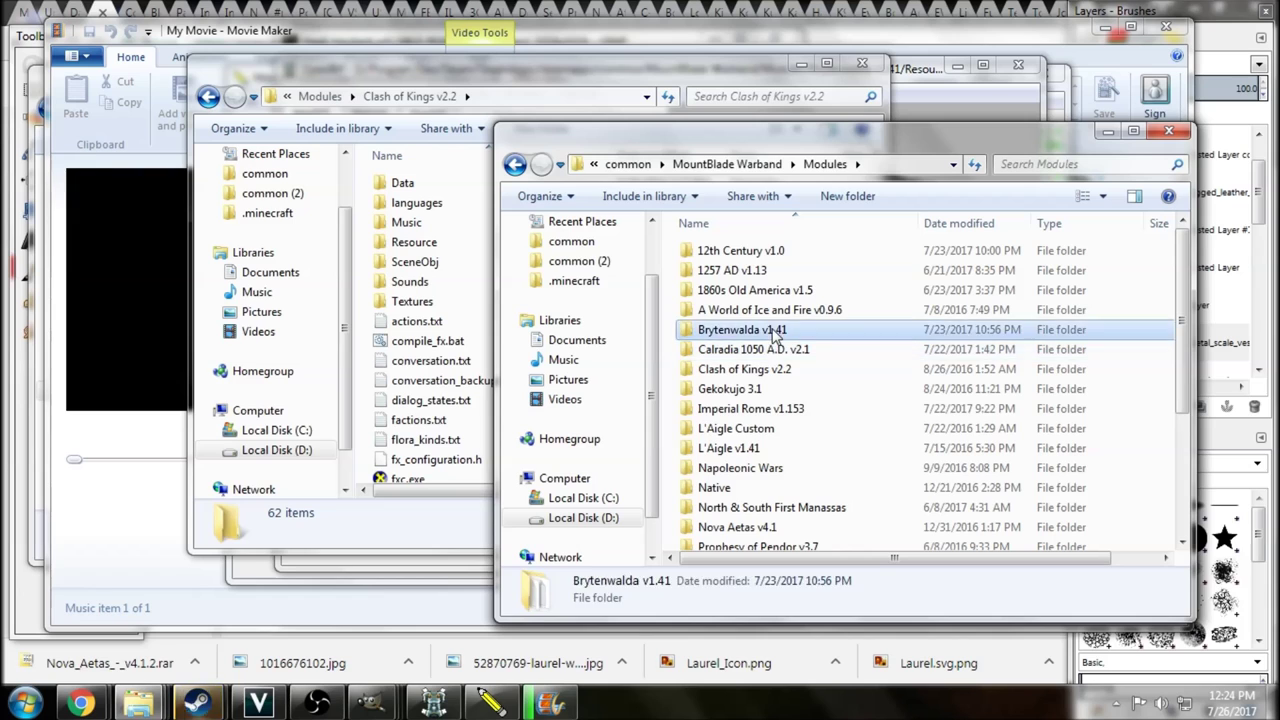
double_click(745, 330)
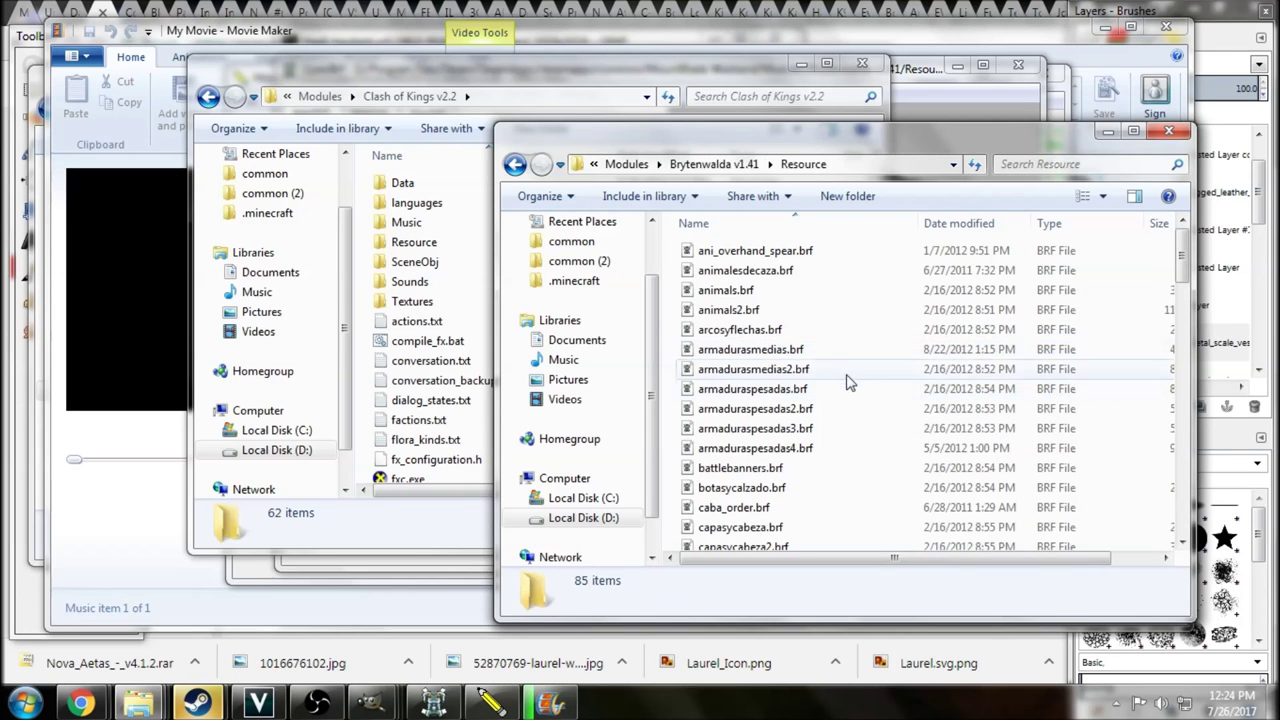
left_click(784, 355)
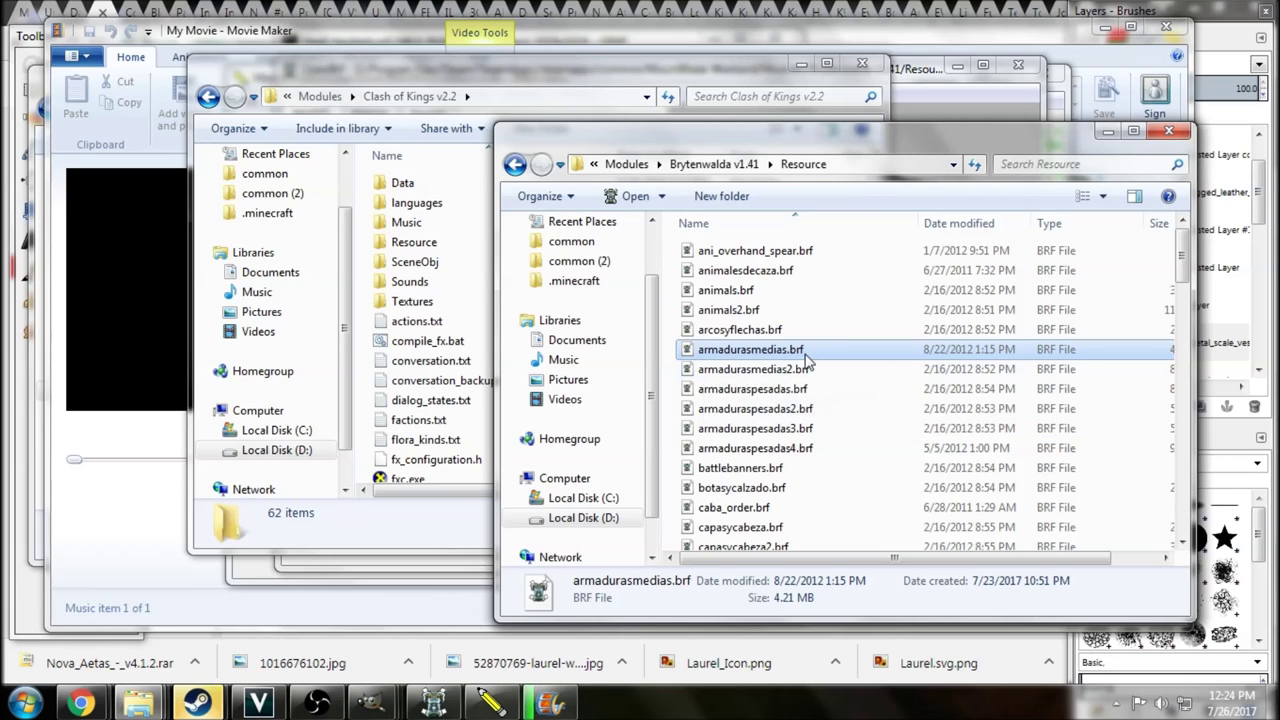
right_click(766, 357)
left_click(805, 540)
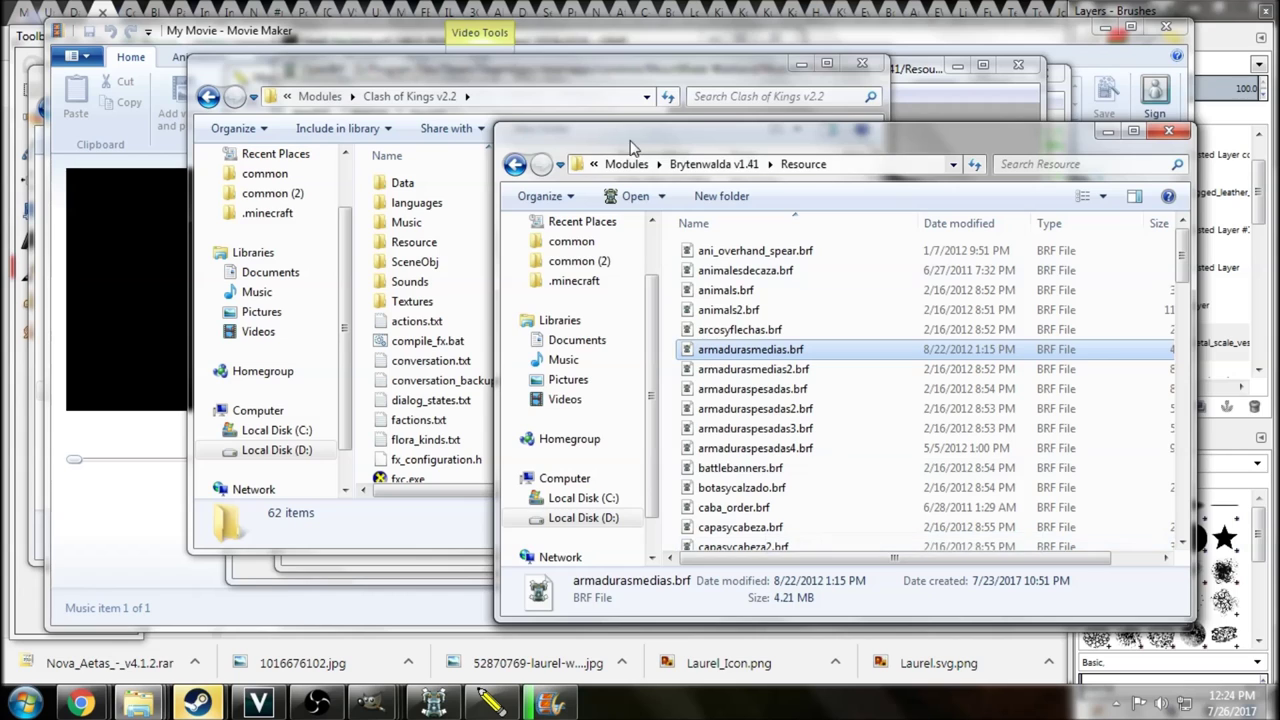
Paste armadurasmedias.brf into the Clash of Kings v2.2 Resource folder.
left_click(597, 67)
double_click(415, 243)
right_click(362, 290)
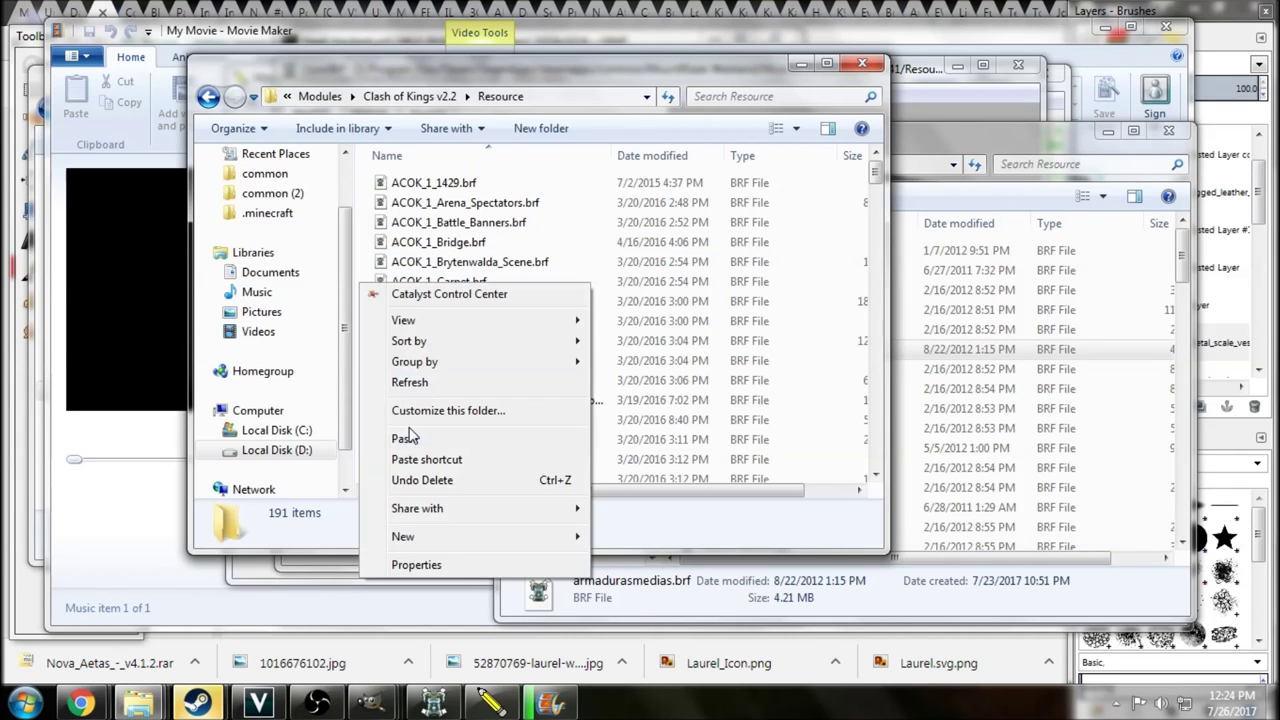
left_click(415, 436)
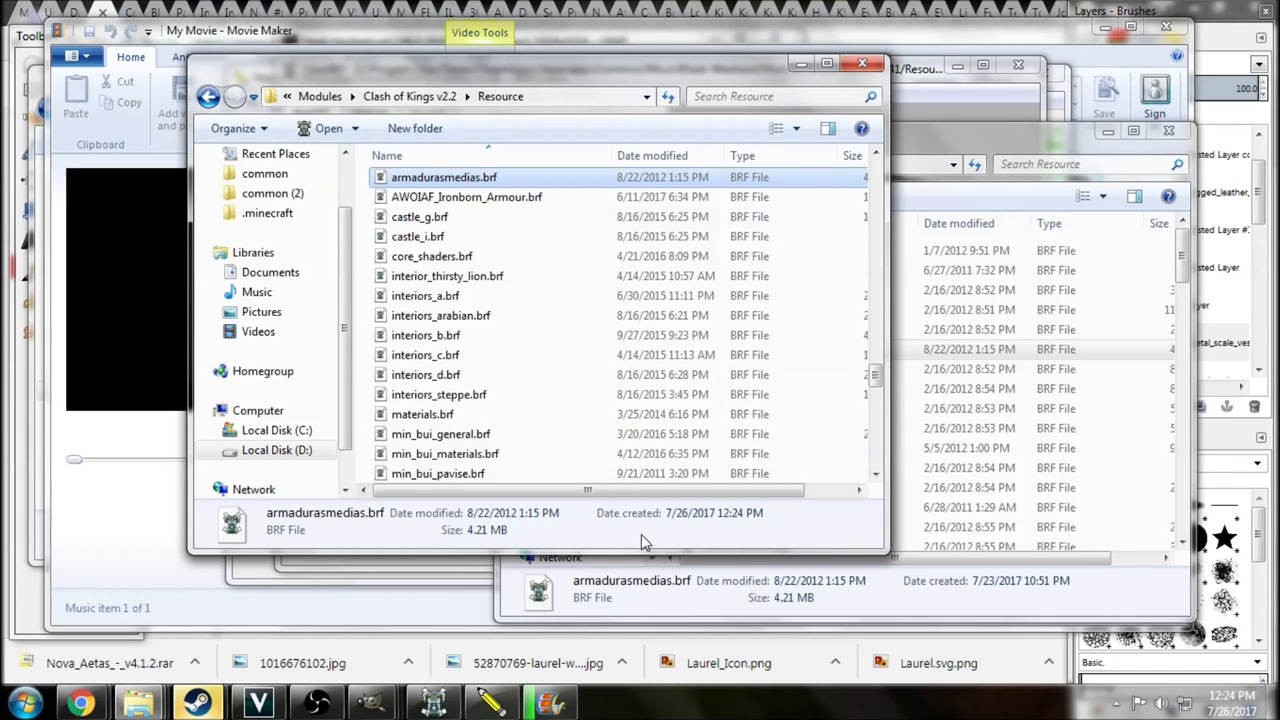
left_click(433, 703)
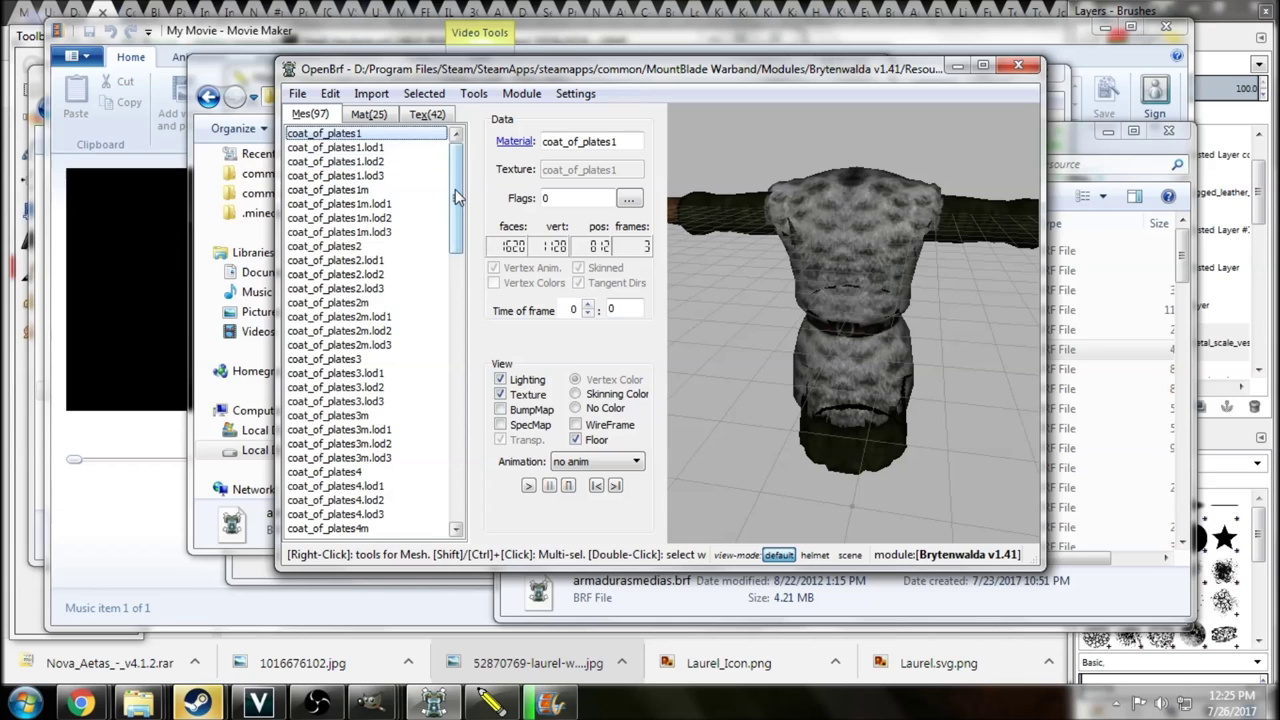
Check coat_of_plates1's material: coat_of_plates1_normal bump and coat_of_plates_specular maps.
scroll(456, 197, "down", 1)
scroll(456, 197, "up", 1)
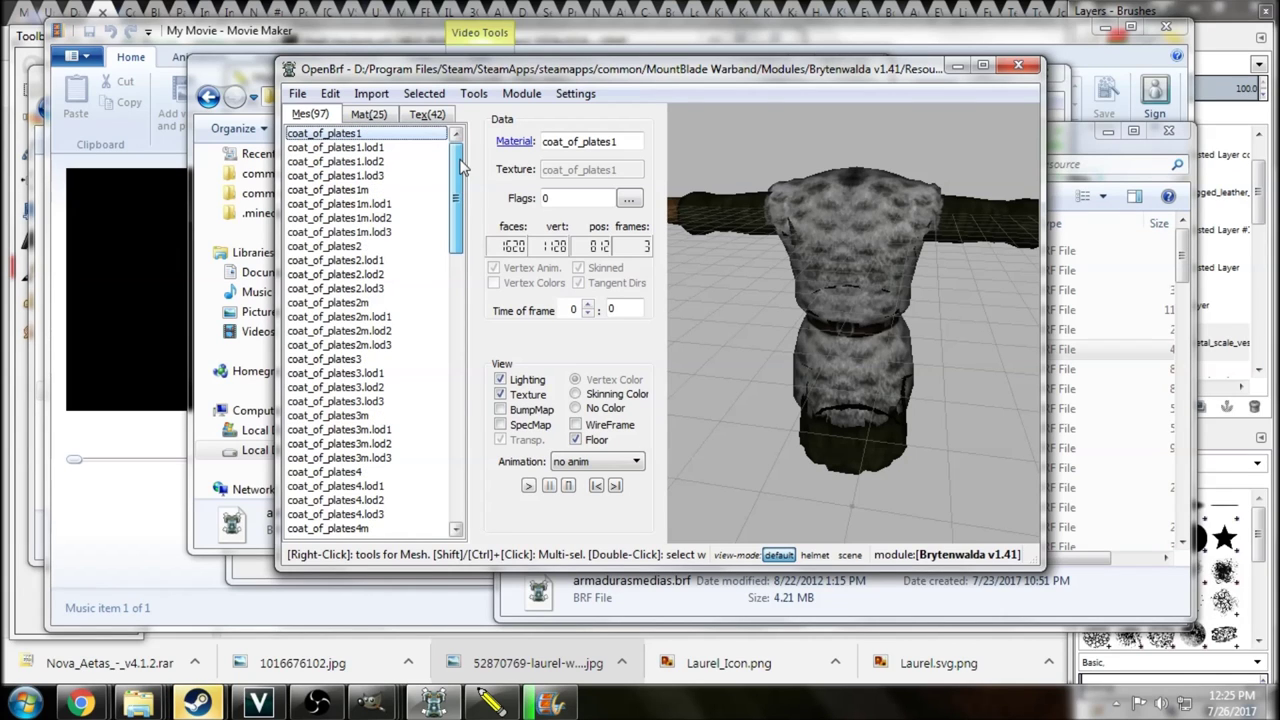
left_click(515, 141)
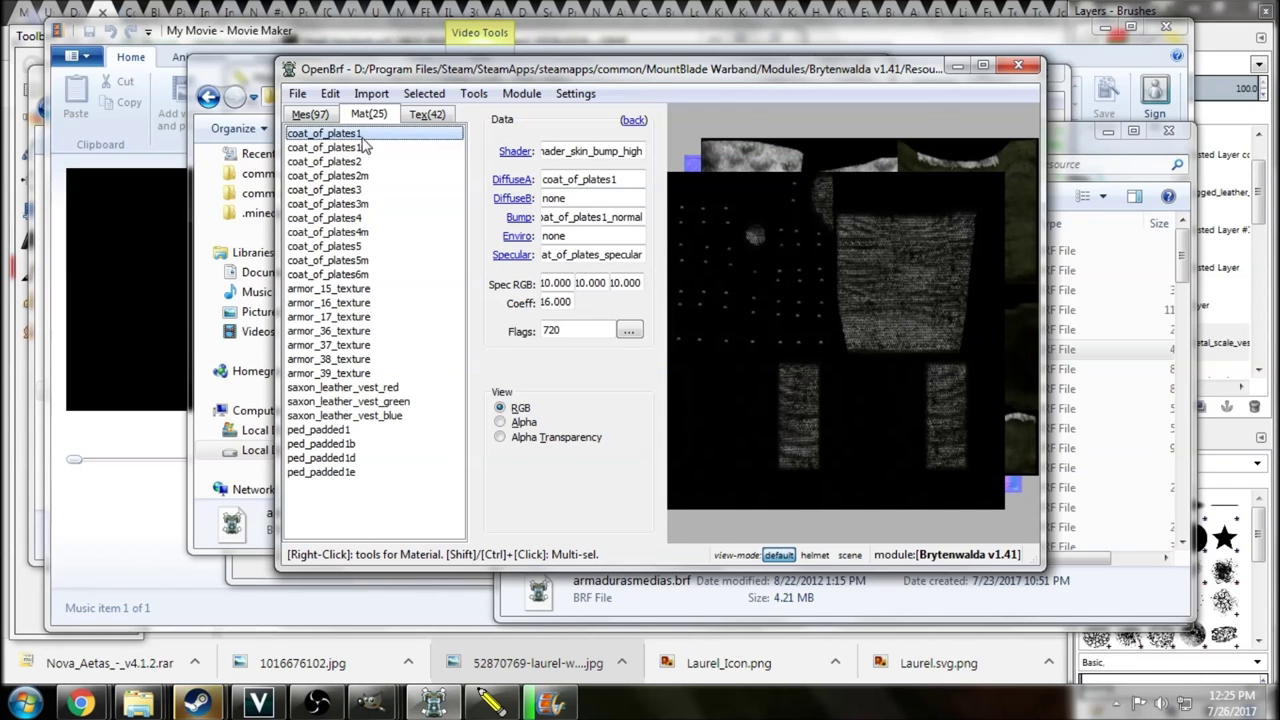
left_click(310, 114)
left_click_drag(700, 232, 760, 215)
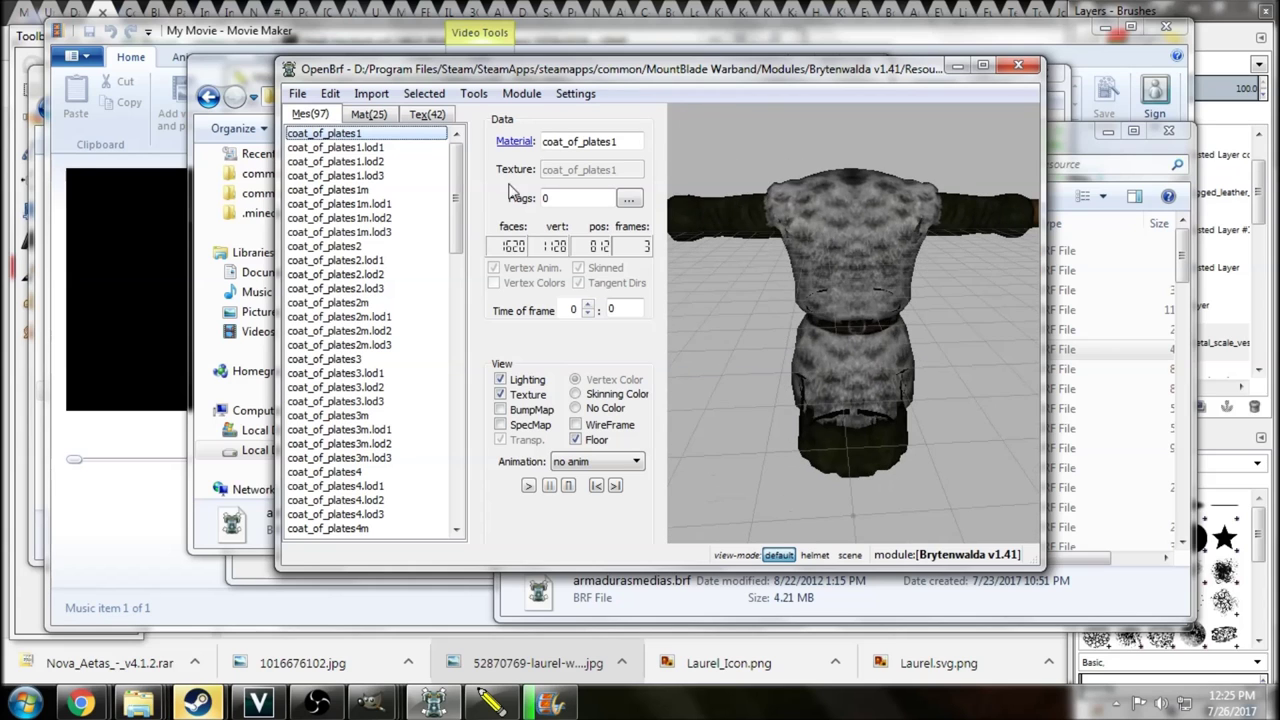
left_click(369, 114)
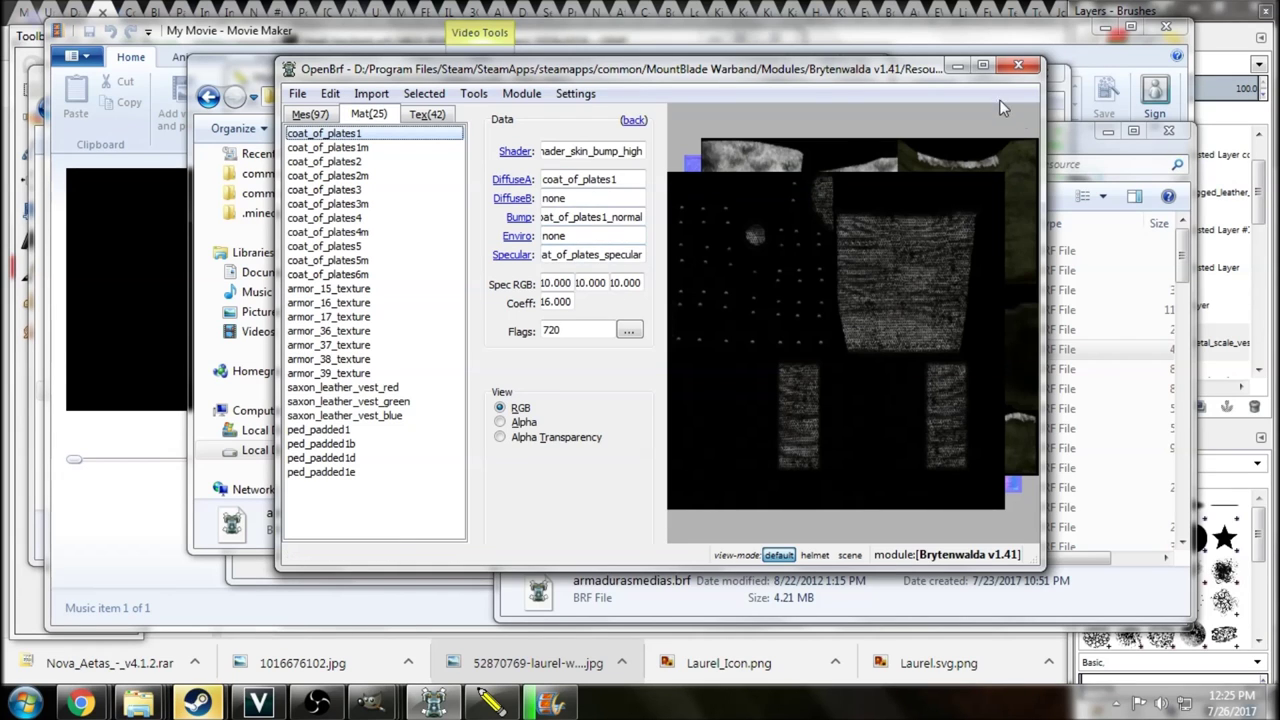
left_click(1063, 145)
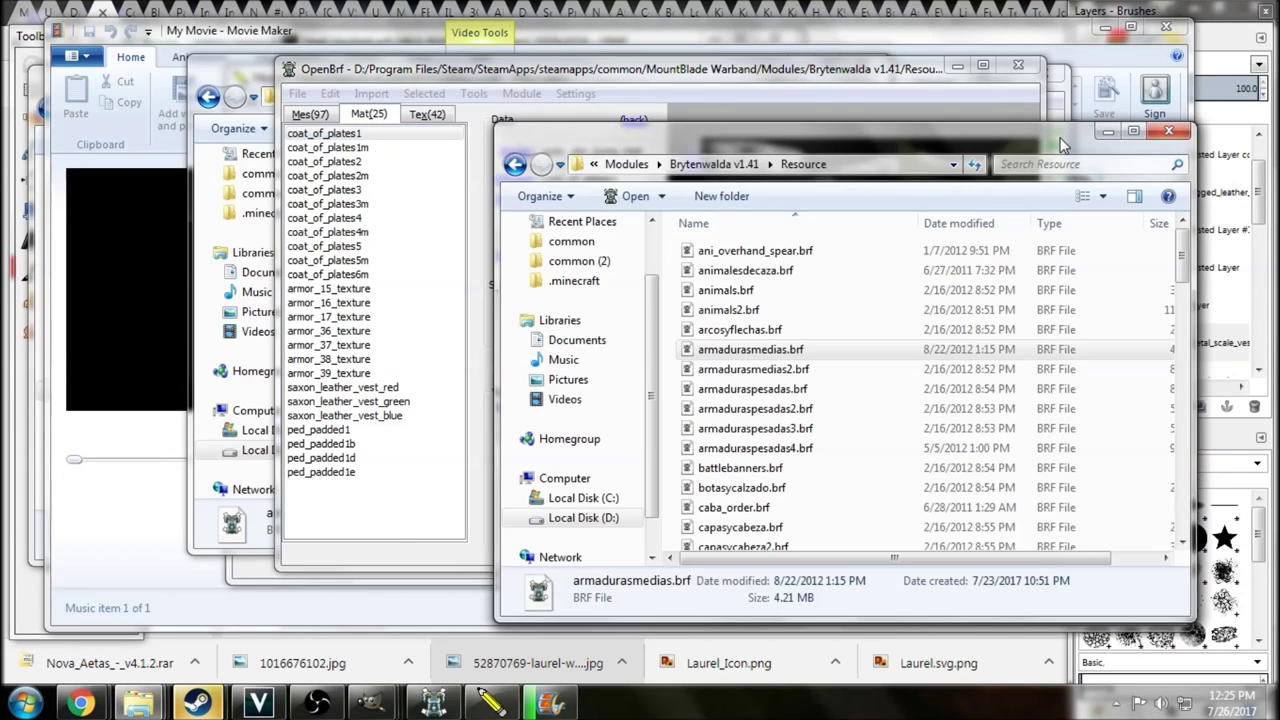
Open Brytenwalda's Textures folder and search it for 'coat_of'.
left_click(515, 164)
double_click(718, 408)
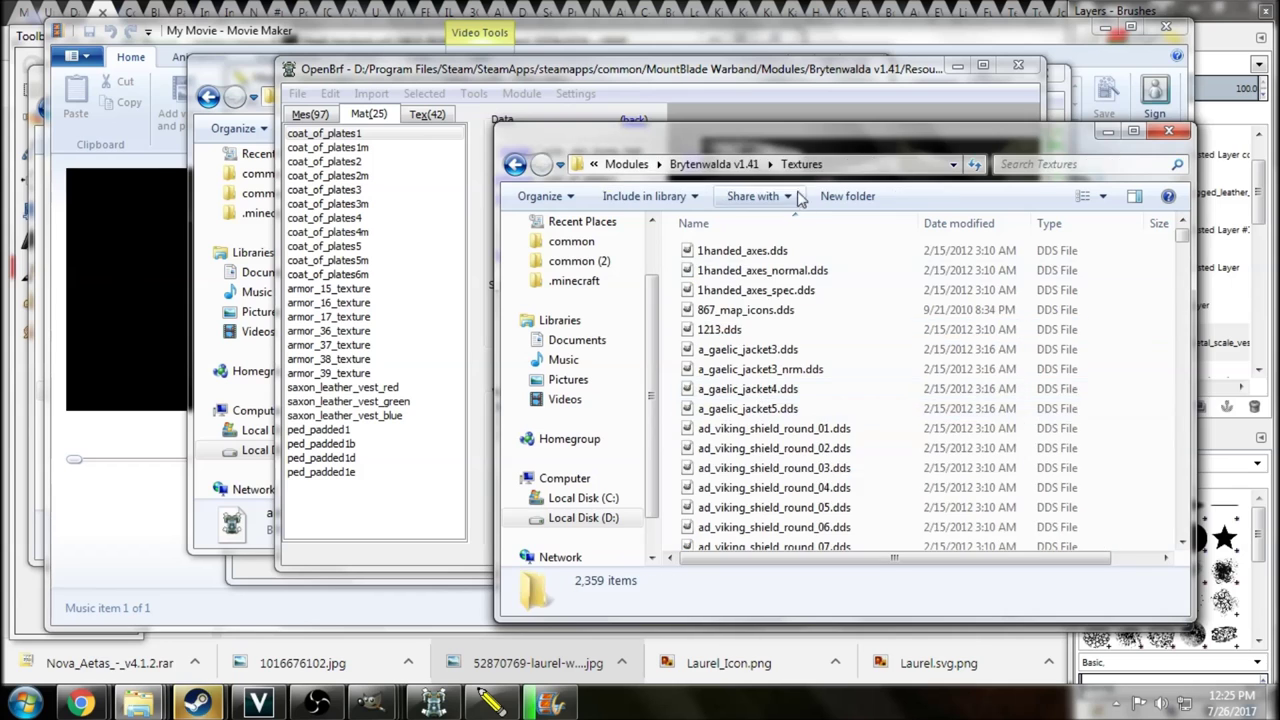
left_click_drag(796, 143, 973, 120)
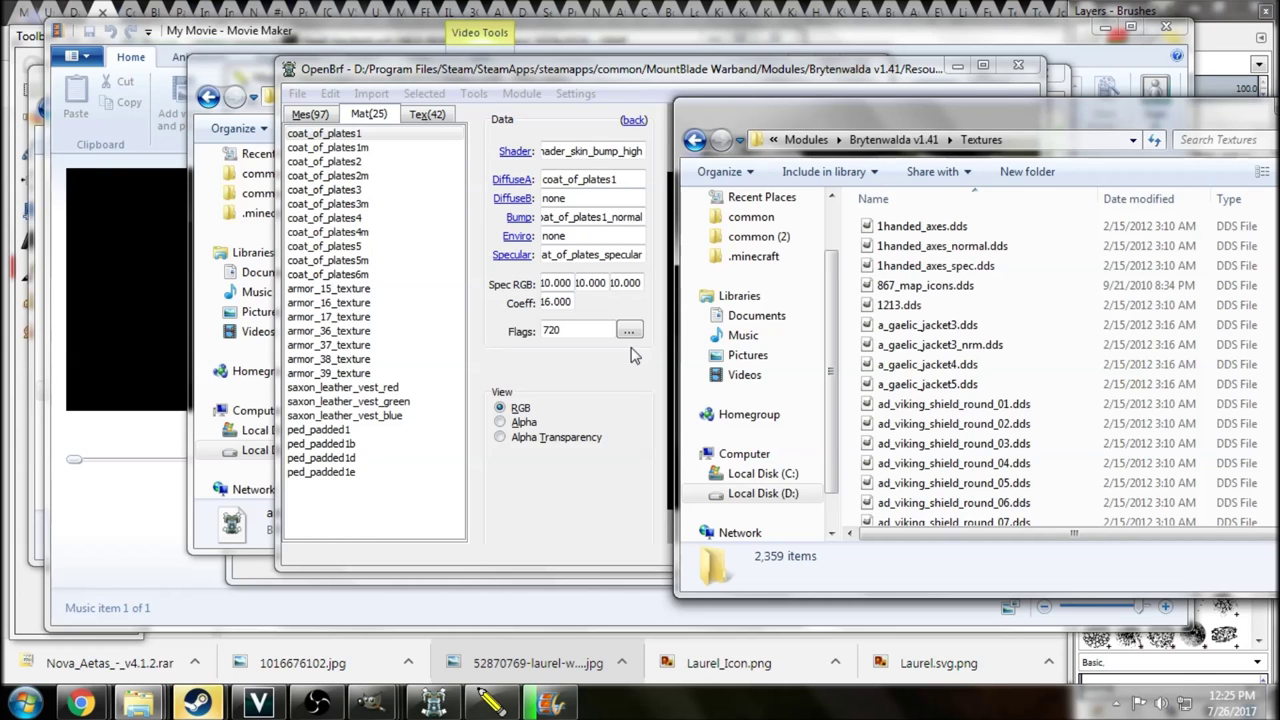
left_click_drag(1105, 121, 1096, 122)
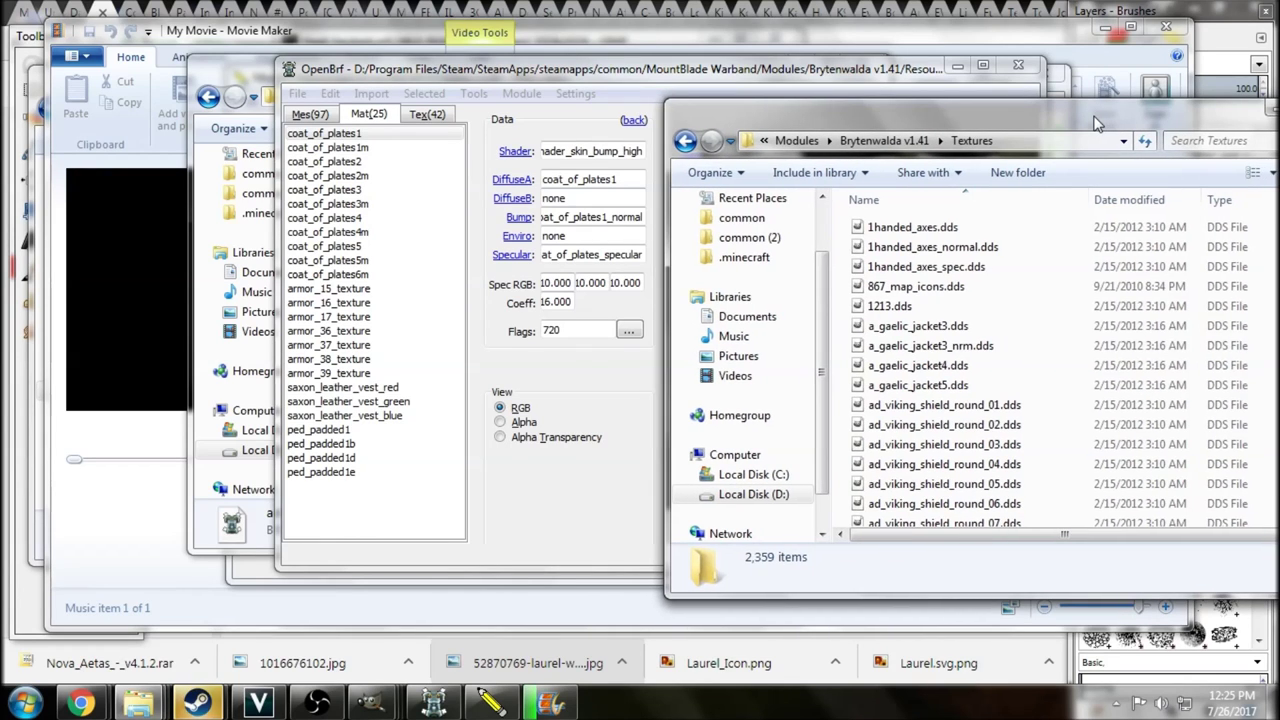
left_click(1197, 142)
type("coat")
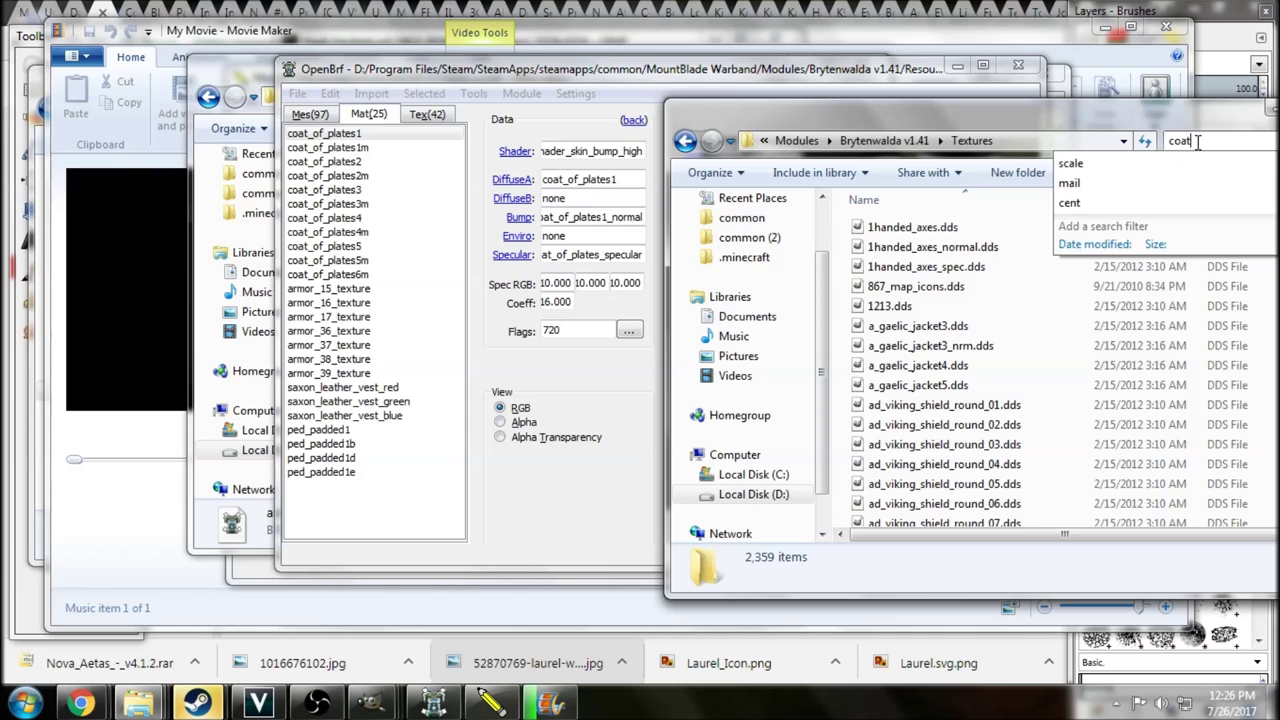
type("_")
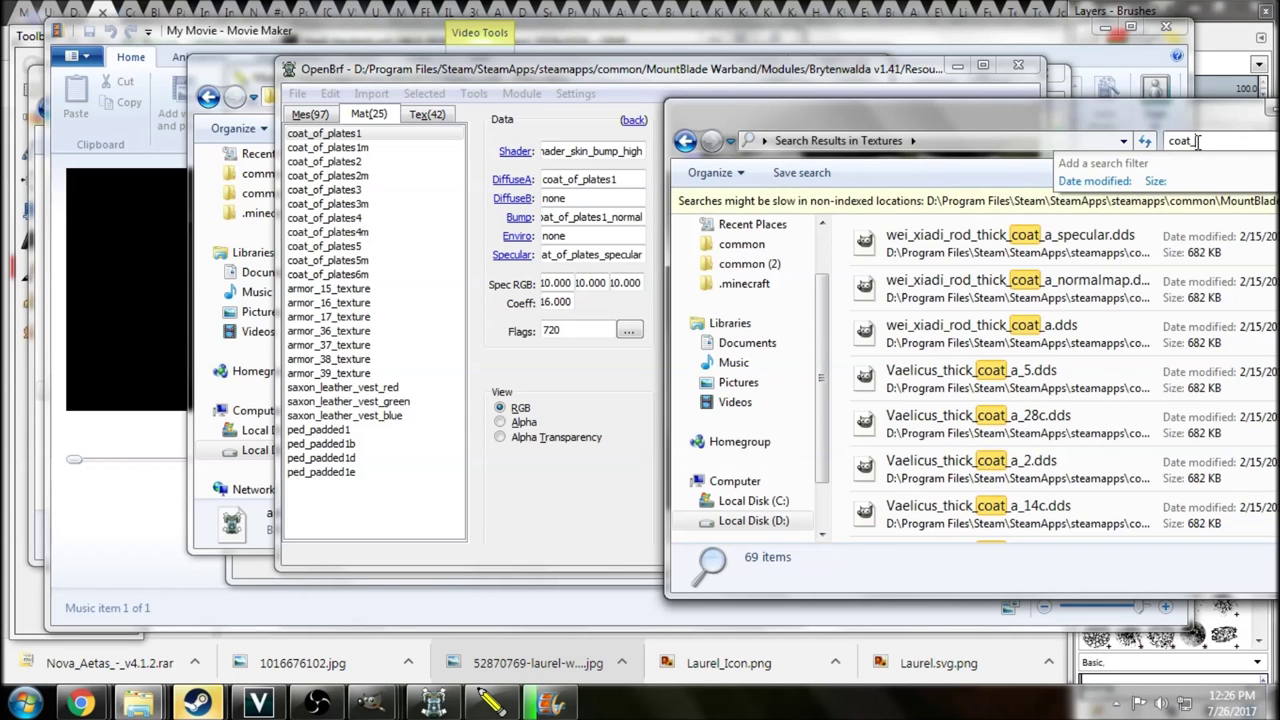
type("of_plates1")
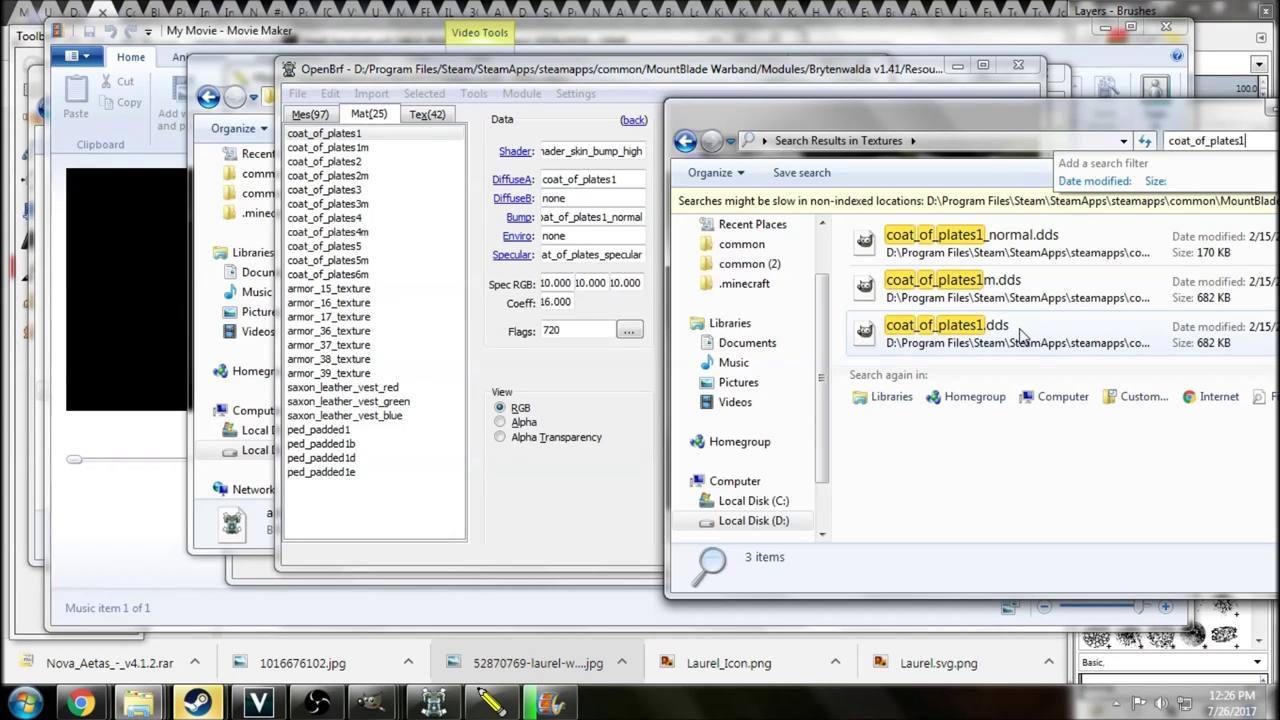
Copy coat_of_plates1_normal.dds and coat_of_plates1.dds from the search results.
left_click(1040, 247)
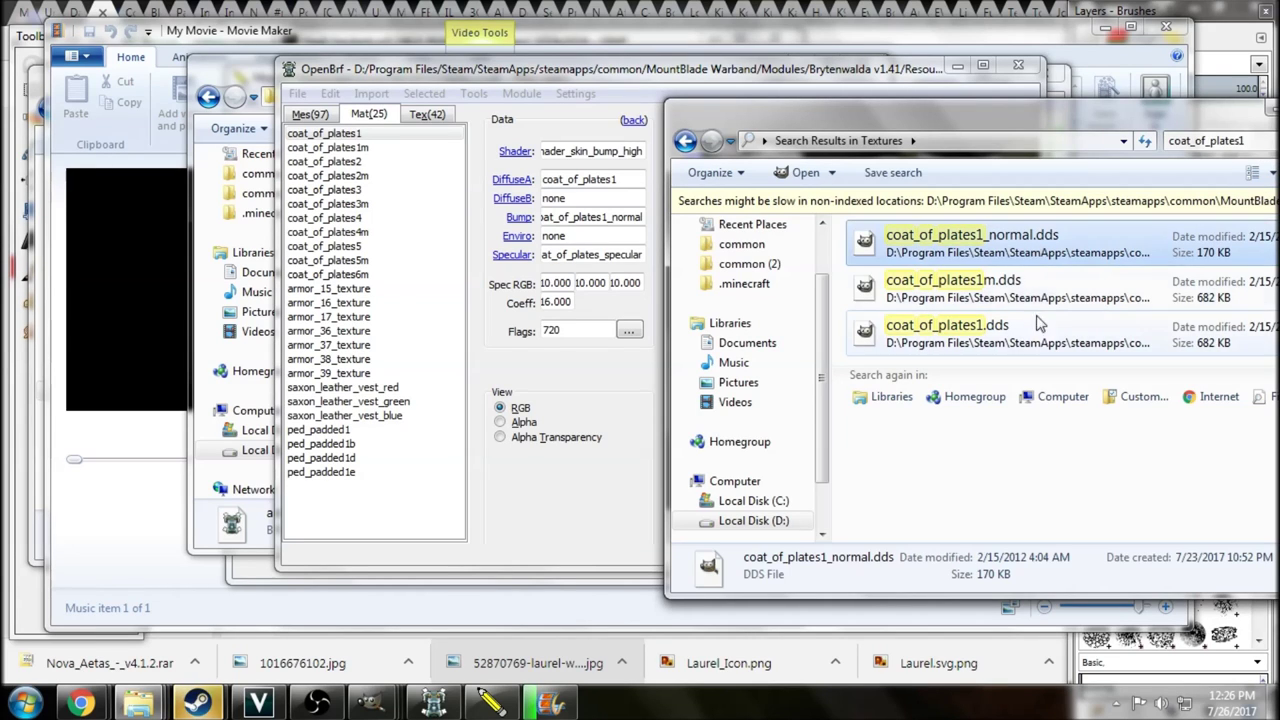
left_click(1035, 343, "ctrl")
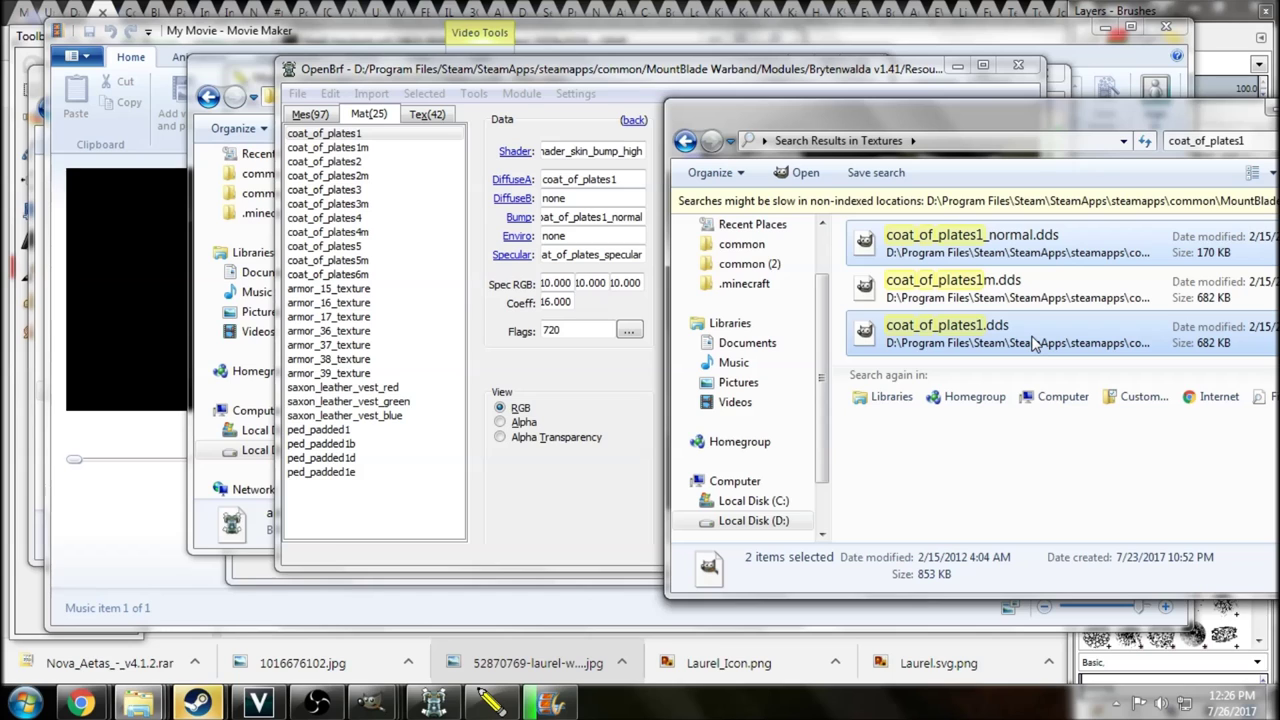
right_click(1035, 343)
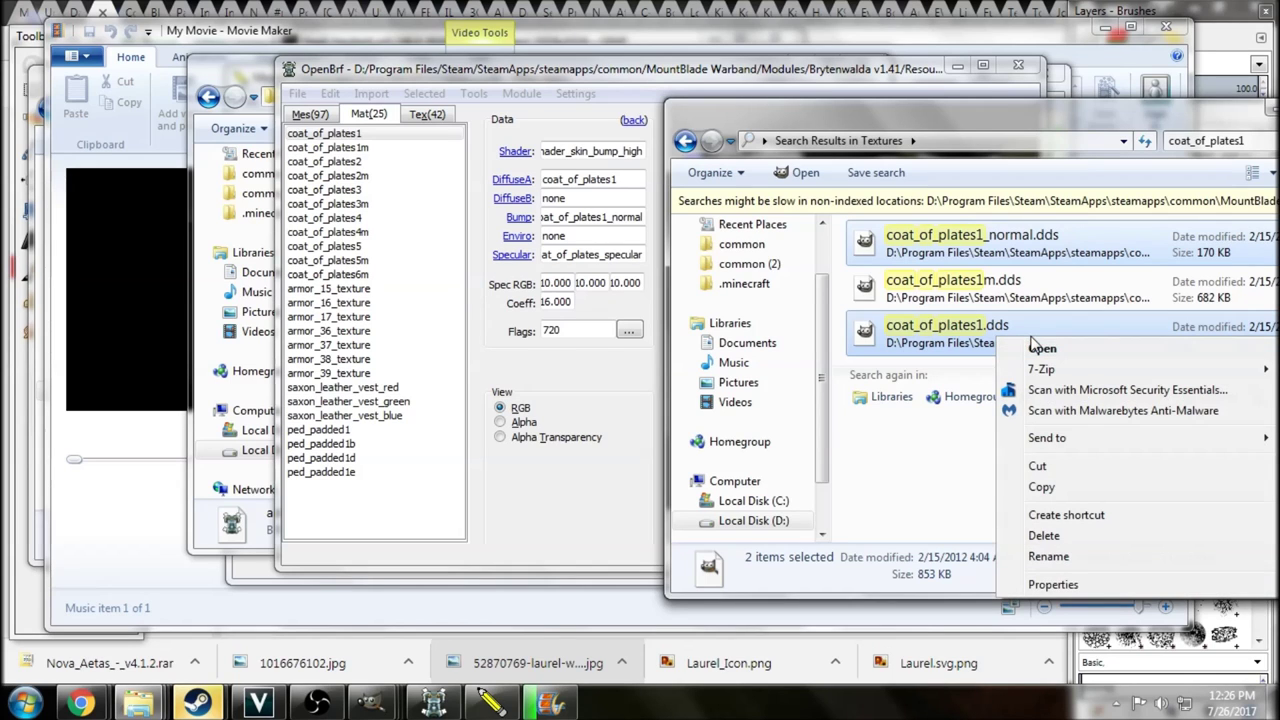
left_click(1042, 479)
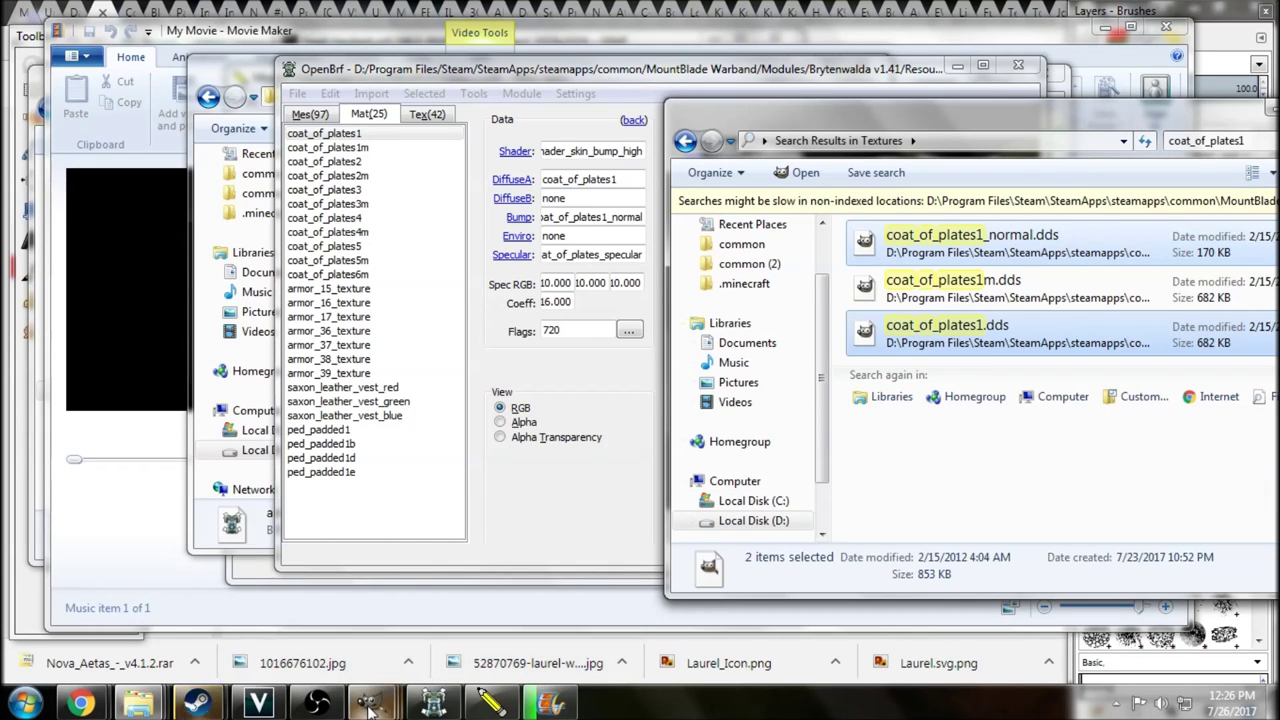
mouse_move(138, 706)
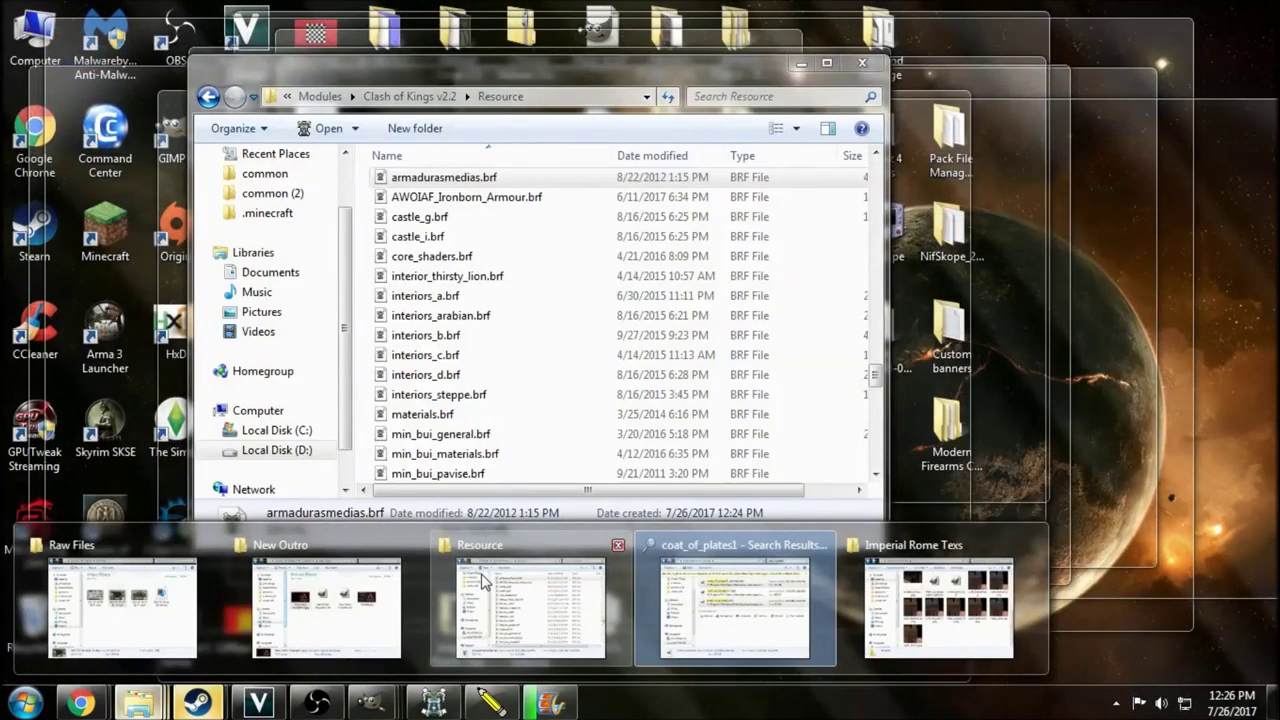
left_click(483, 582)
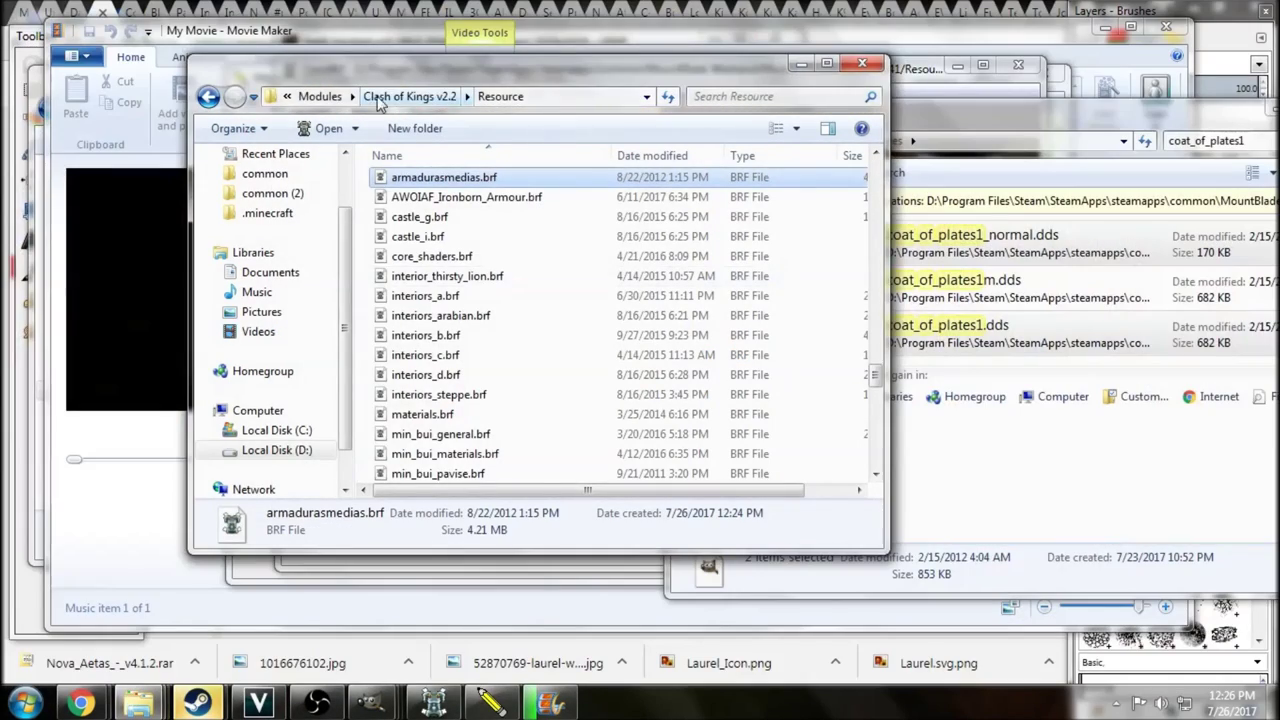
Paste the two coat_of_plates1 textures into the Clash of Kings v2.2 Textures folder.
left_click(409, 96)
double_click(430, 301)
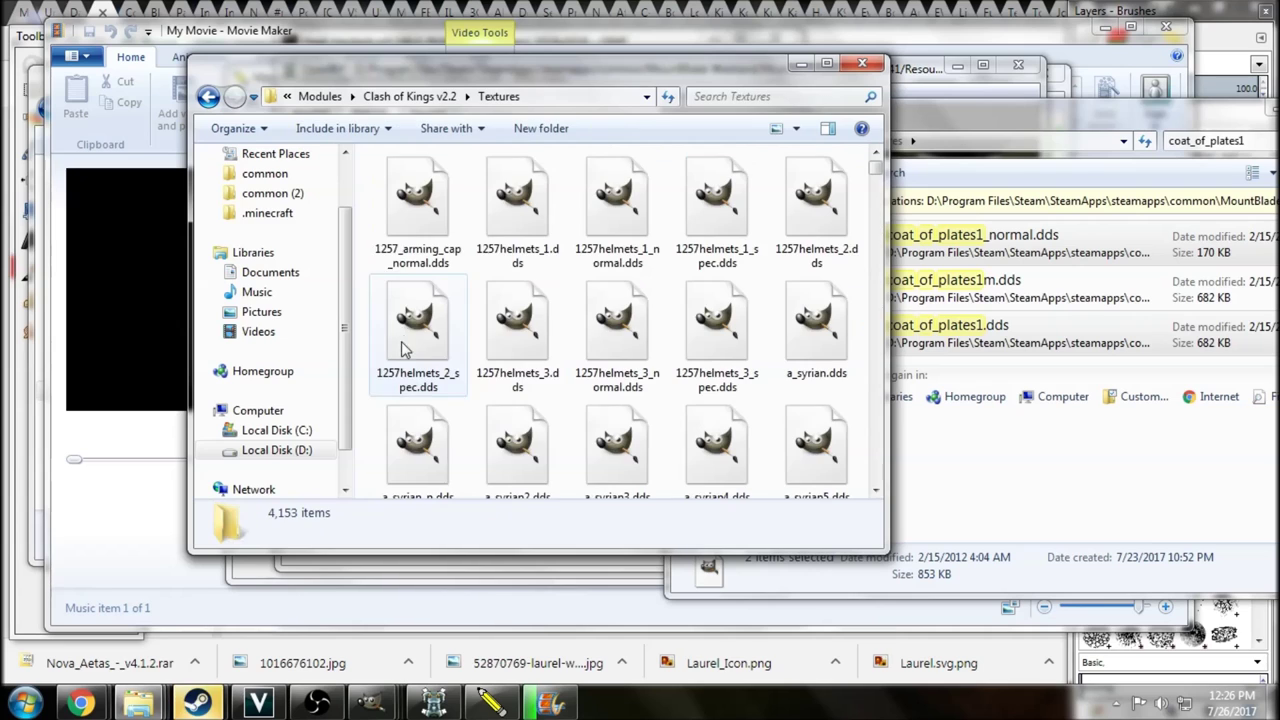
right_click(364, 244)
left_click(405, 397)
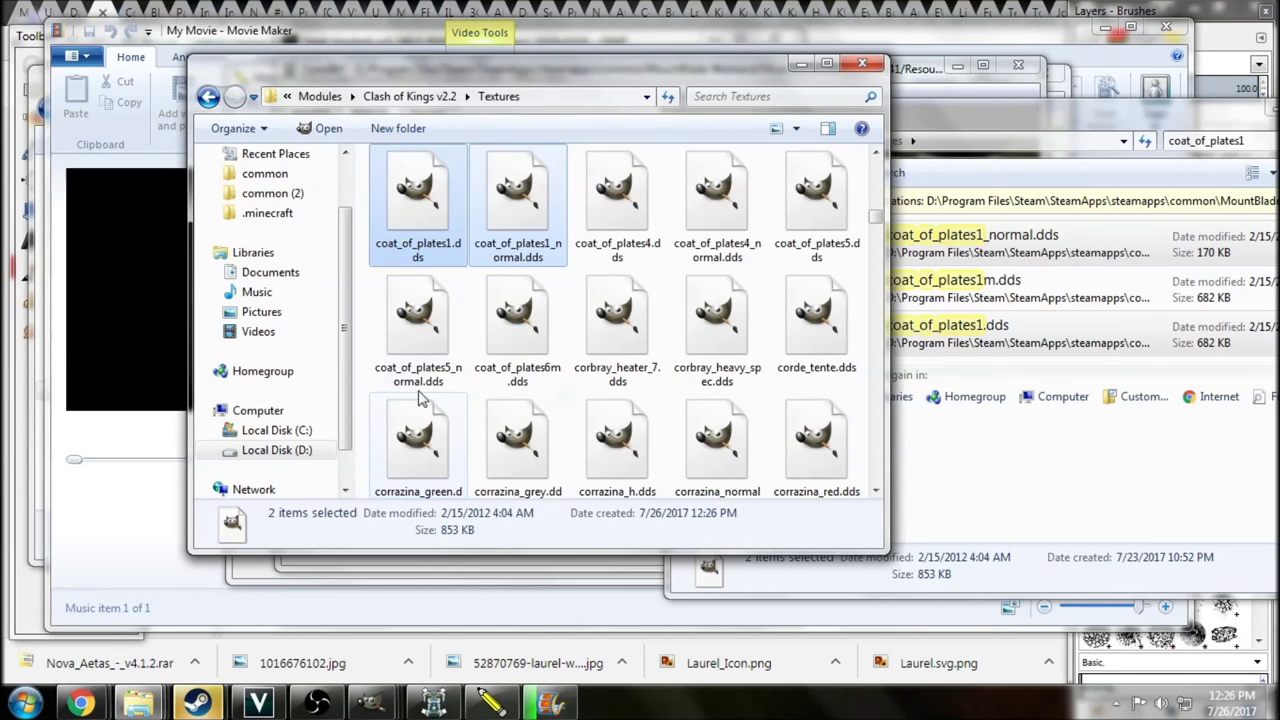
left_click(617, 200)
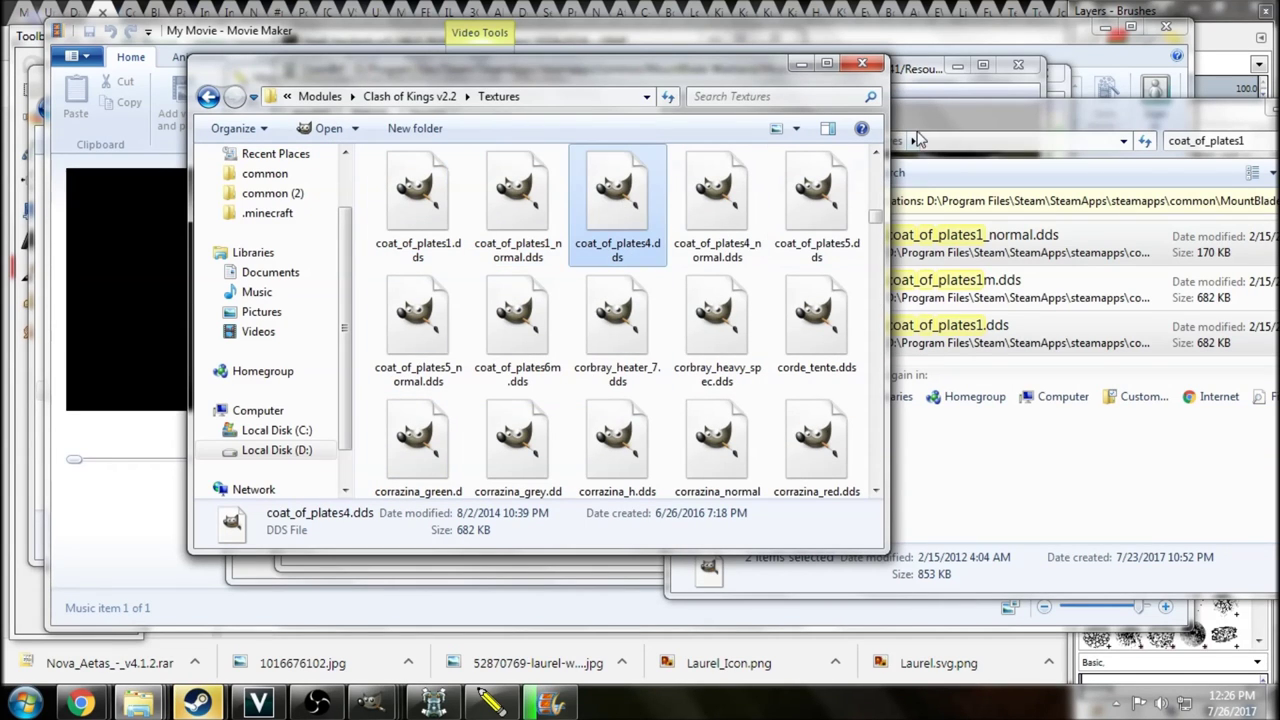
scroll(692, 210, "up", 1)
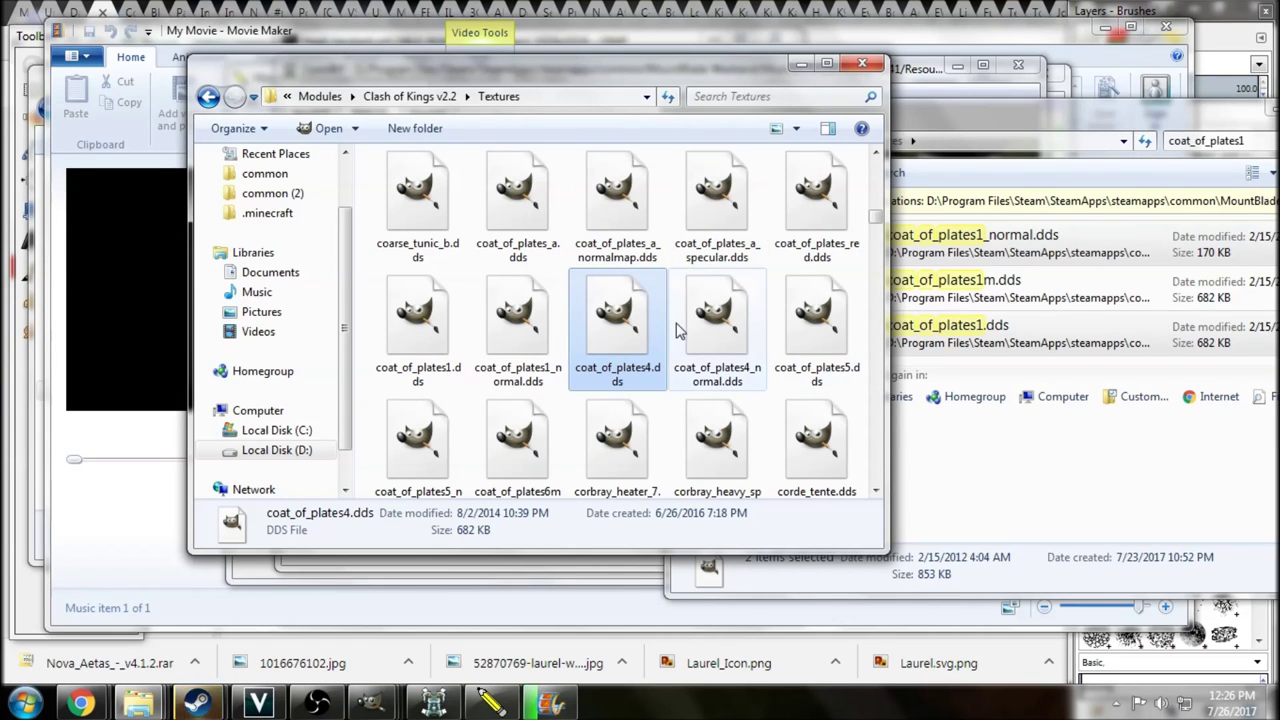
Narrow the Brytenwalda texture search to 'coat_of_' and copy coat_of_plates_specular.dds.
left_click(981, 123)
left_click_drag(981, 123, 963, 115)
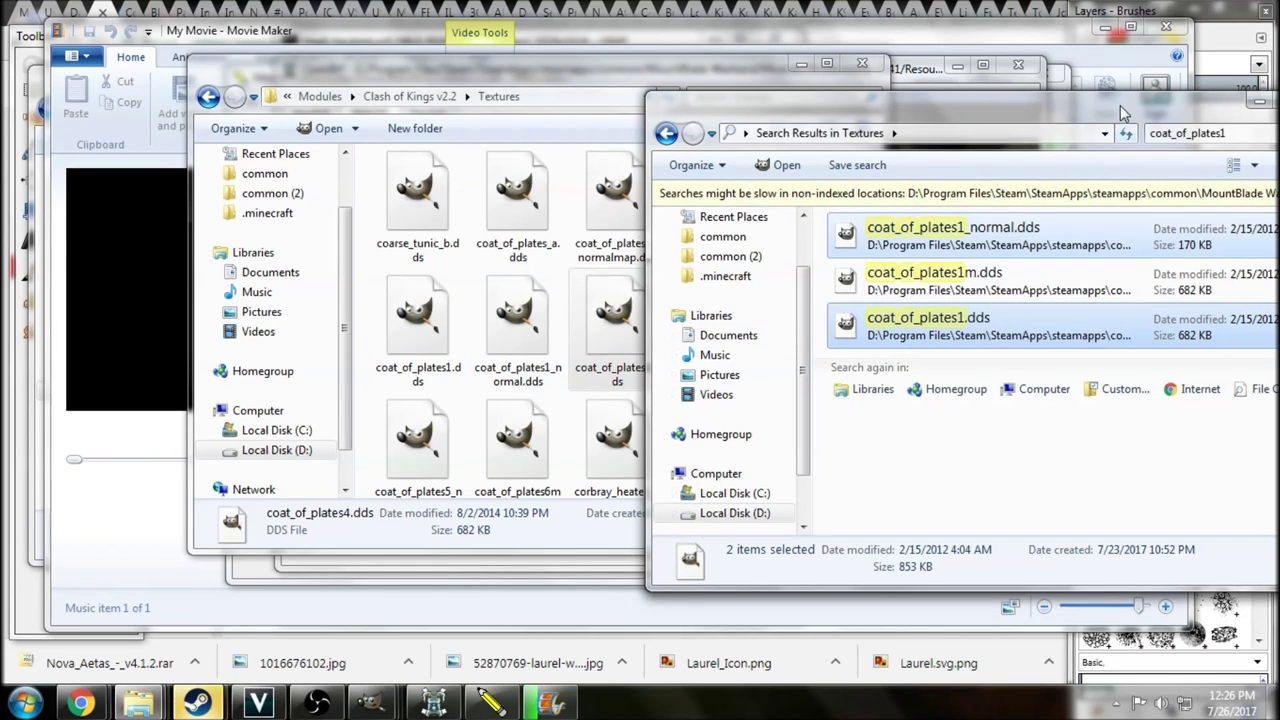
left_click_drag(1120, 105, 1047, 112)
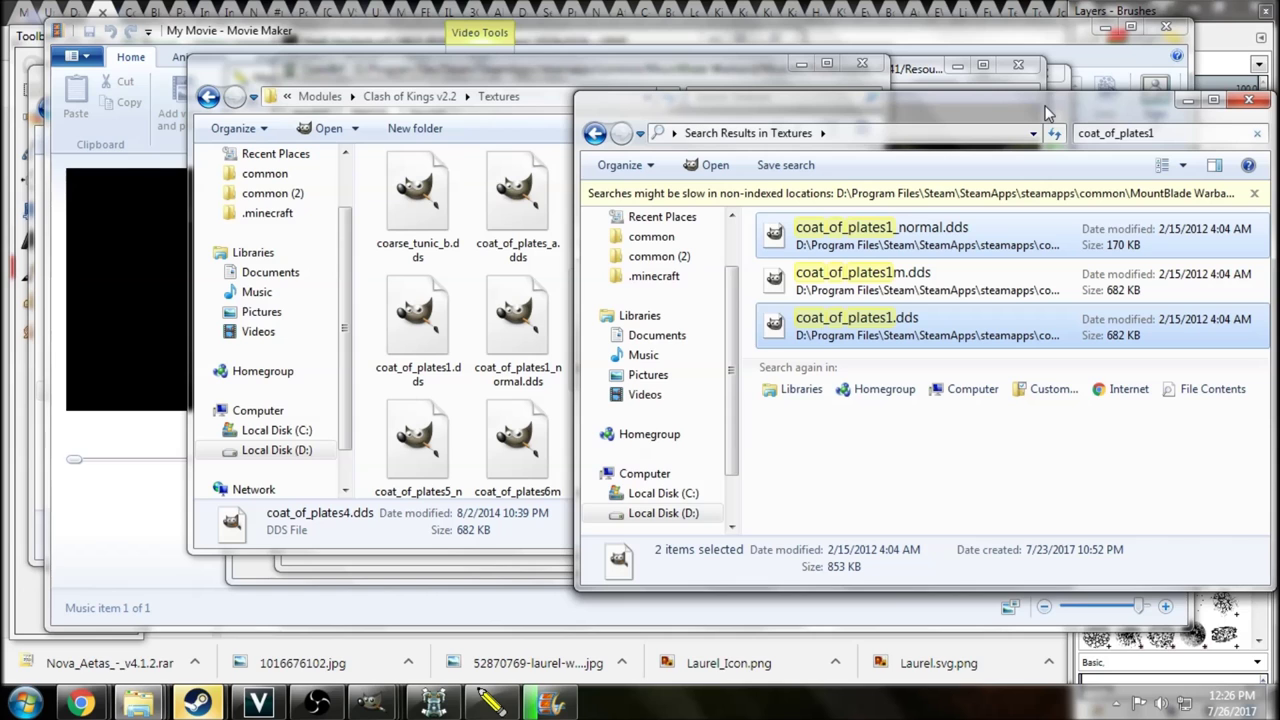
left_click(920, 86)
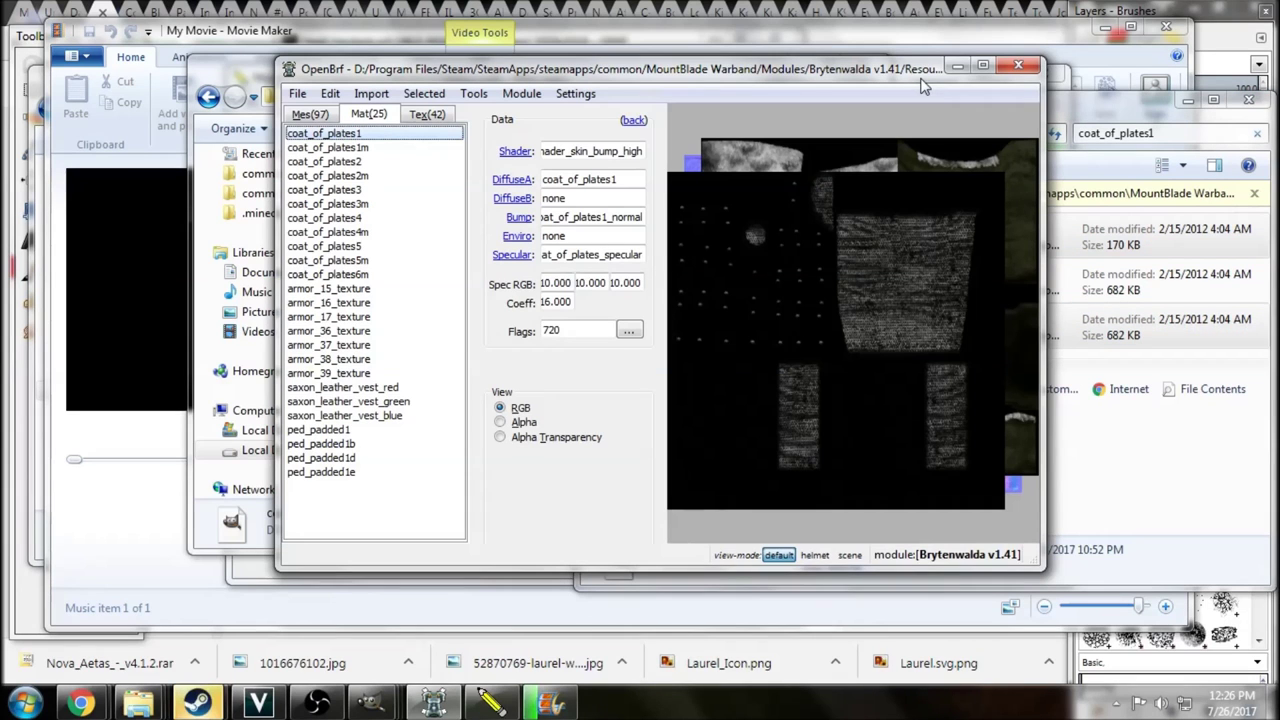
left_click(1105, 95)
left_click(1181, 130)
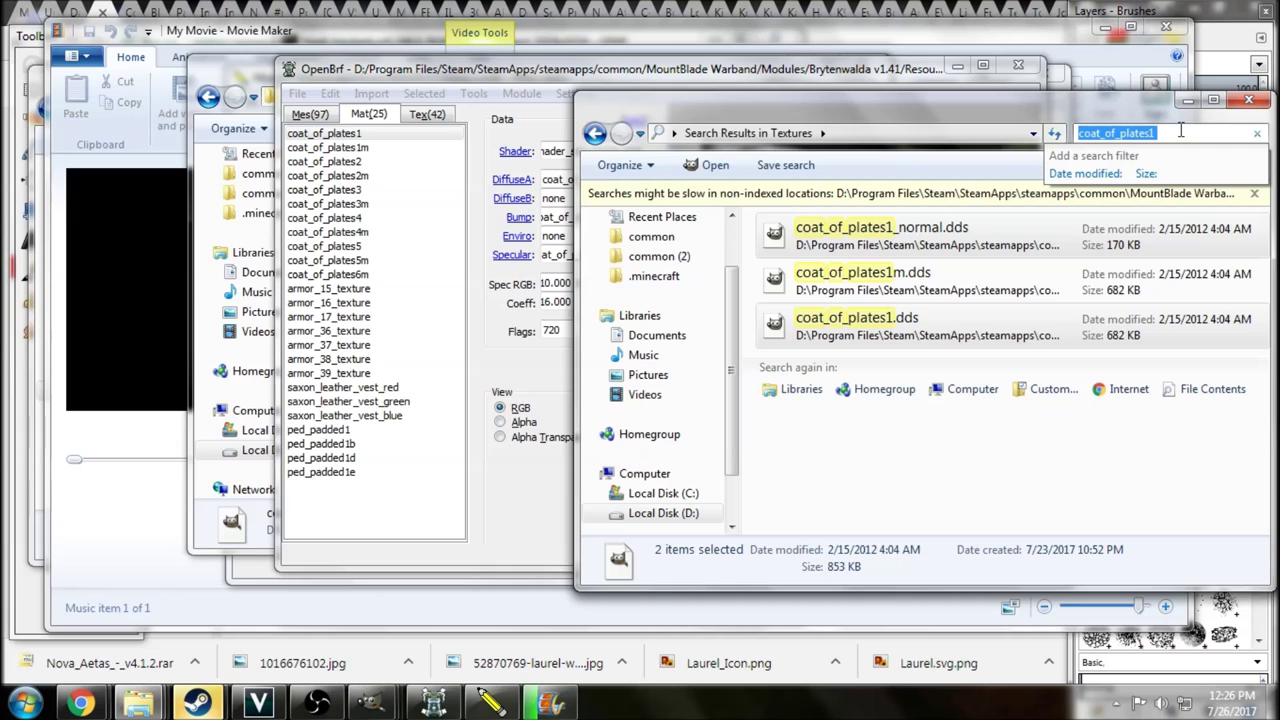
left_click(1190, 135)
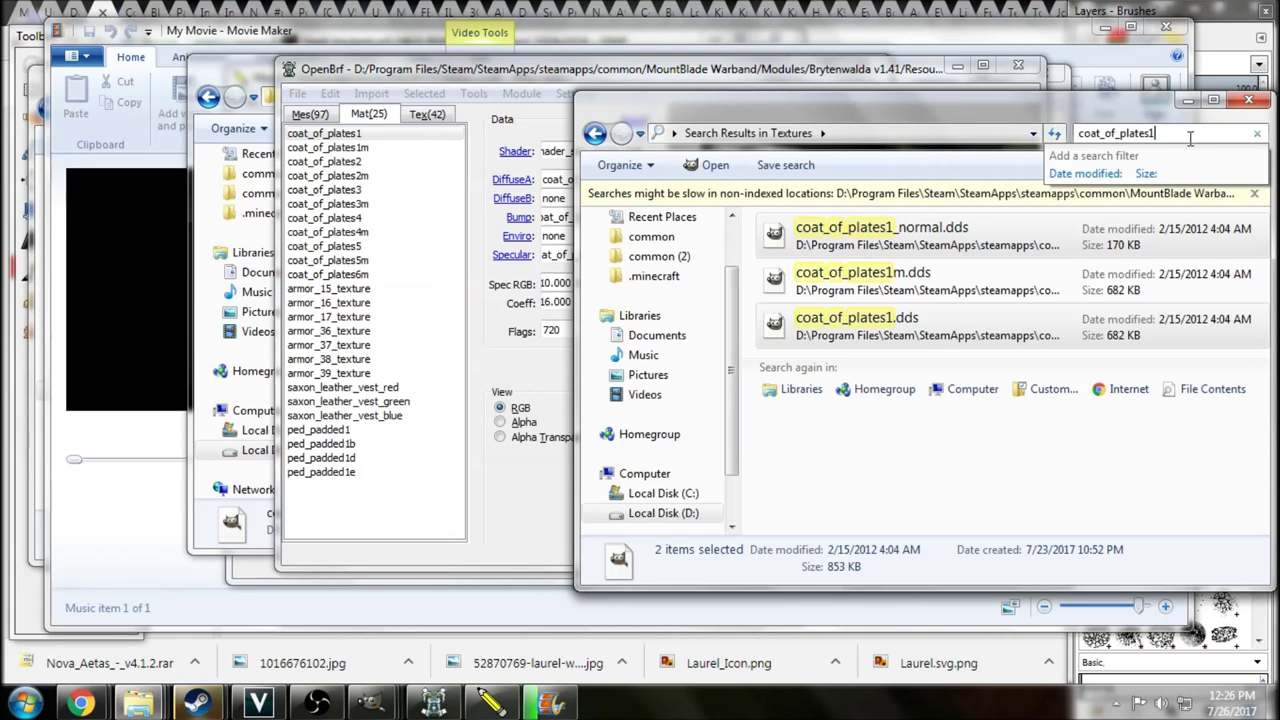
type("_")
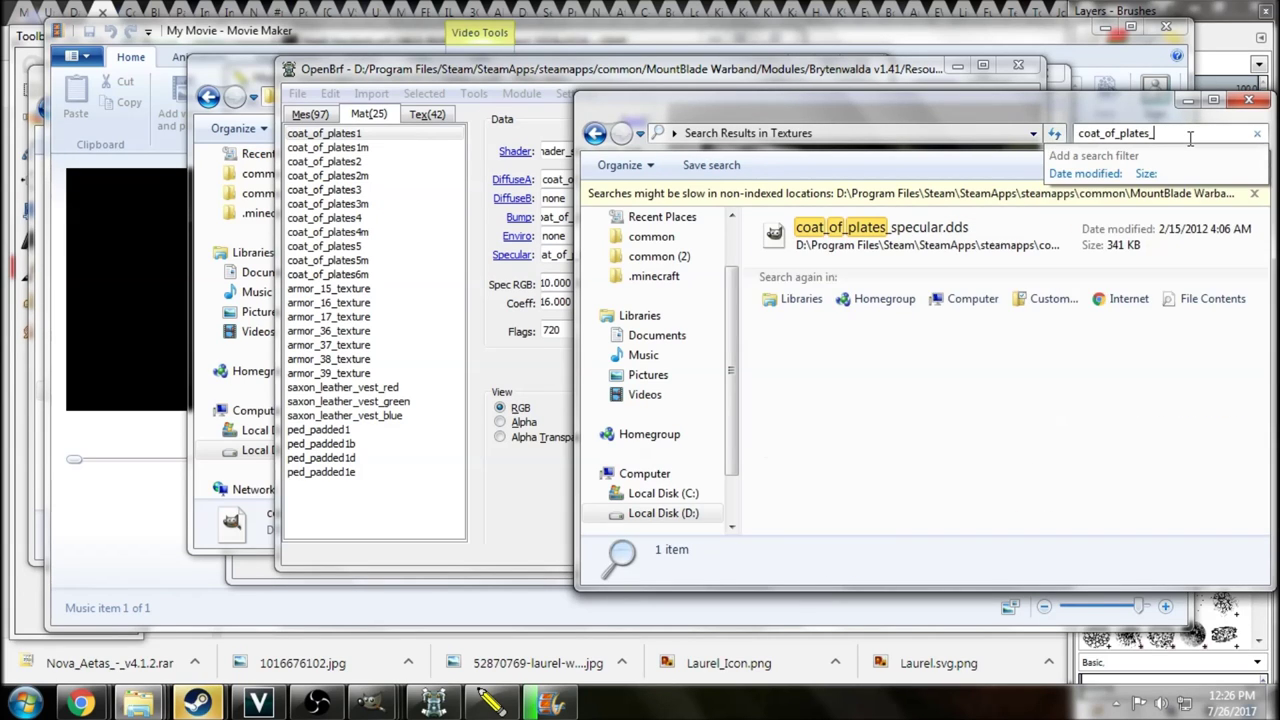
left_click(985, 240)
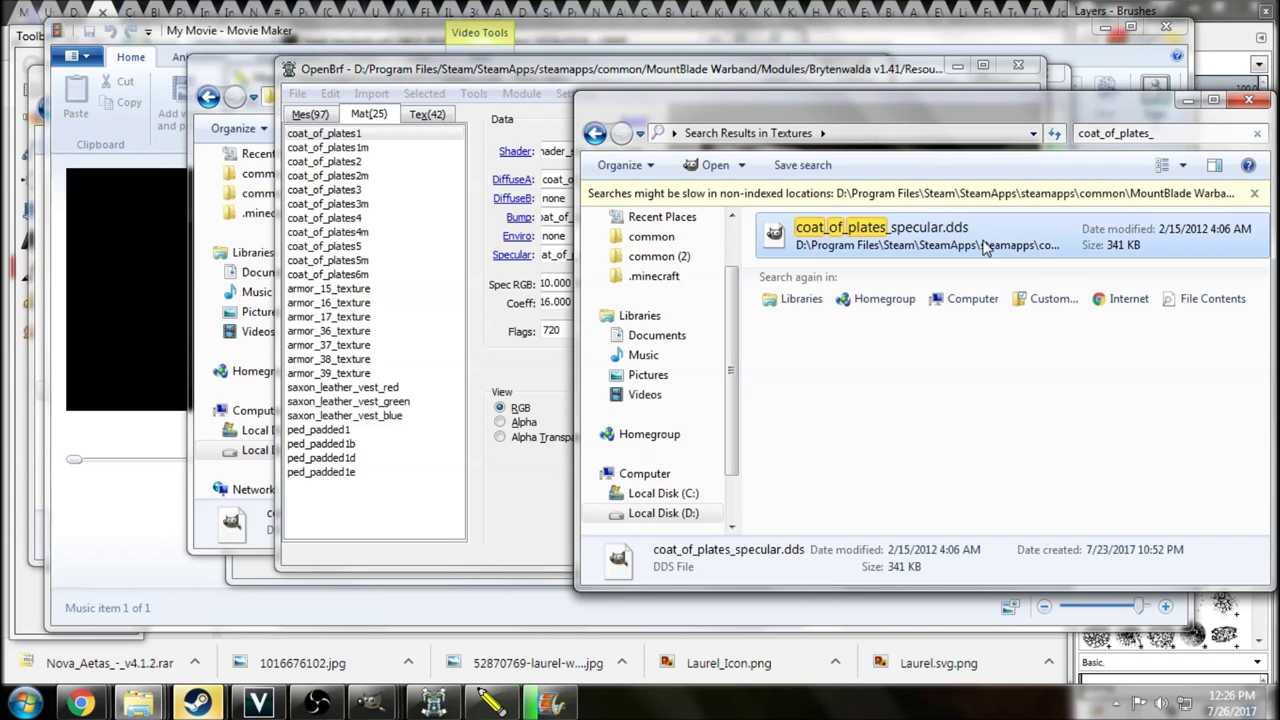
right_click(985, 240)
left_click(1027, 434)
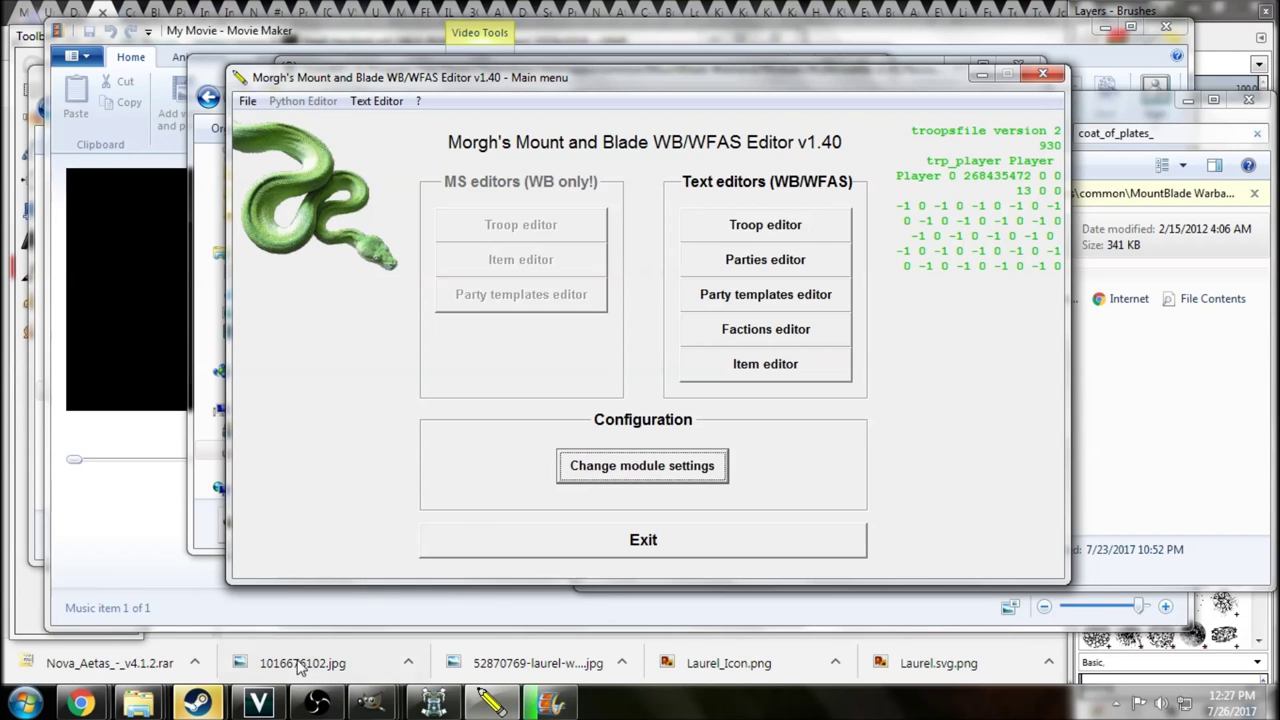
Paste coat_of_plates_specular.dds into the Clash of Kings v2.2 Textures folder.
mouse_move(138, 703)
left_click(568, 590)
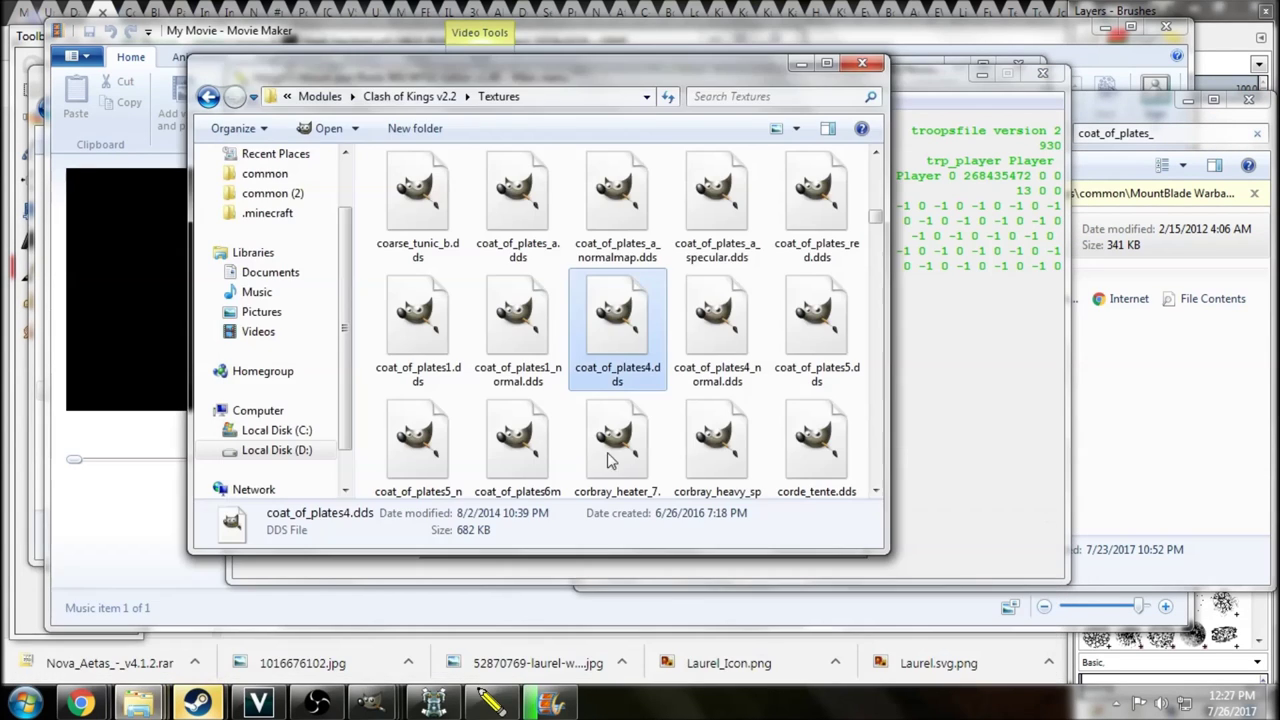
right_click(360, 288)
left_click(392, 441)
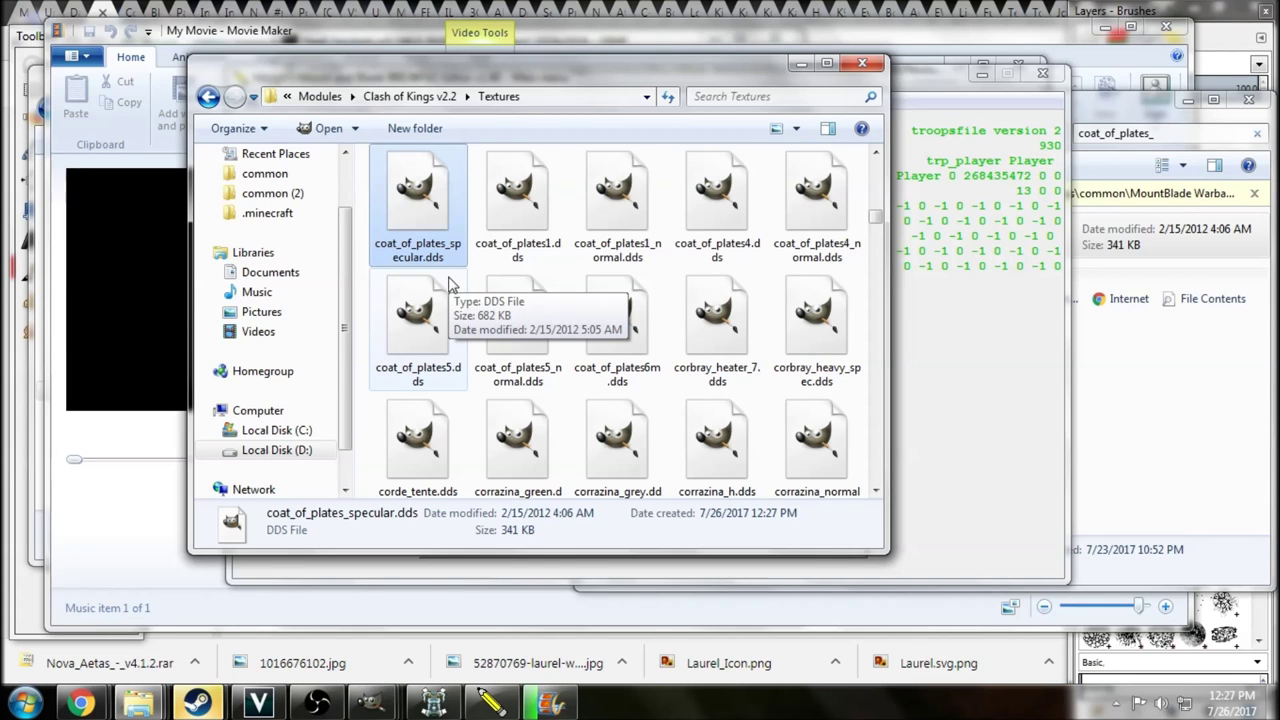
left_click_drag(752, 72, 758, 72)
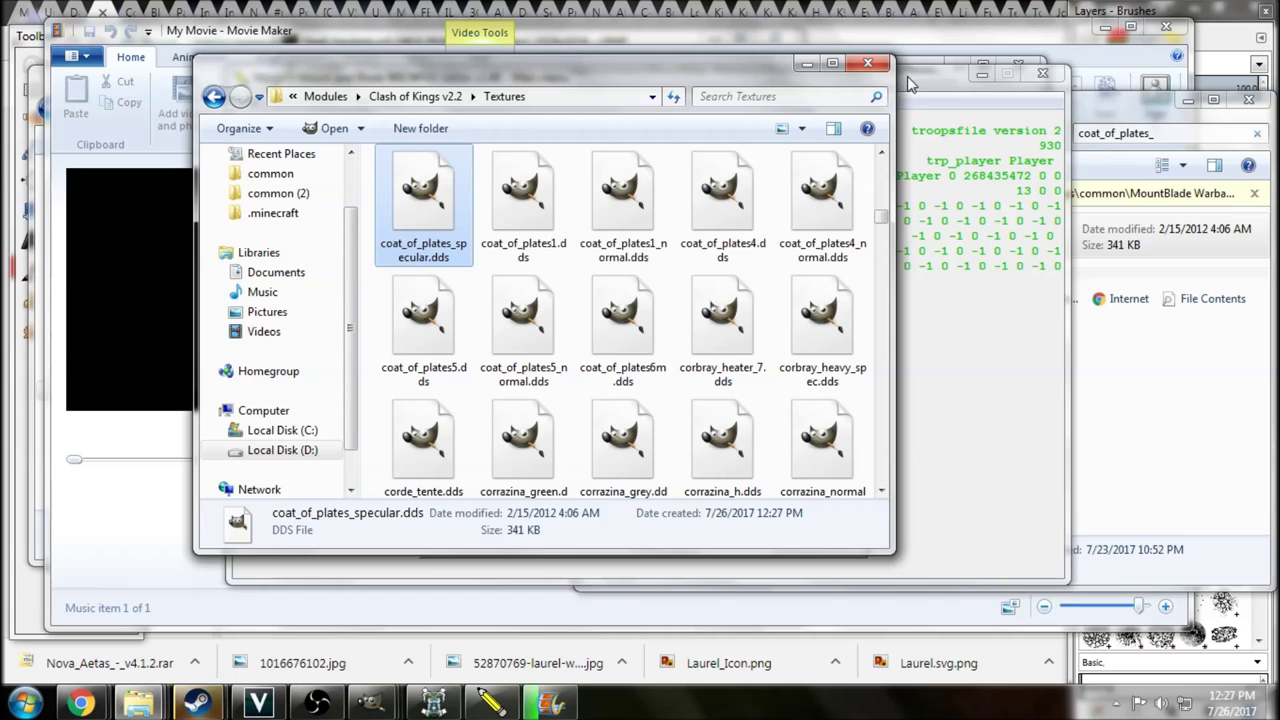
Return to OpenBrf's mesh list and bring up the file-open dialog.
left_click(433, 703)
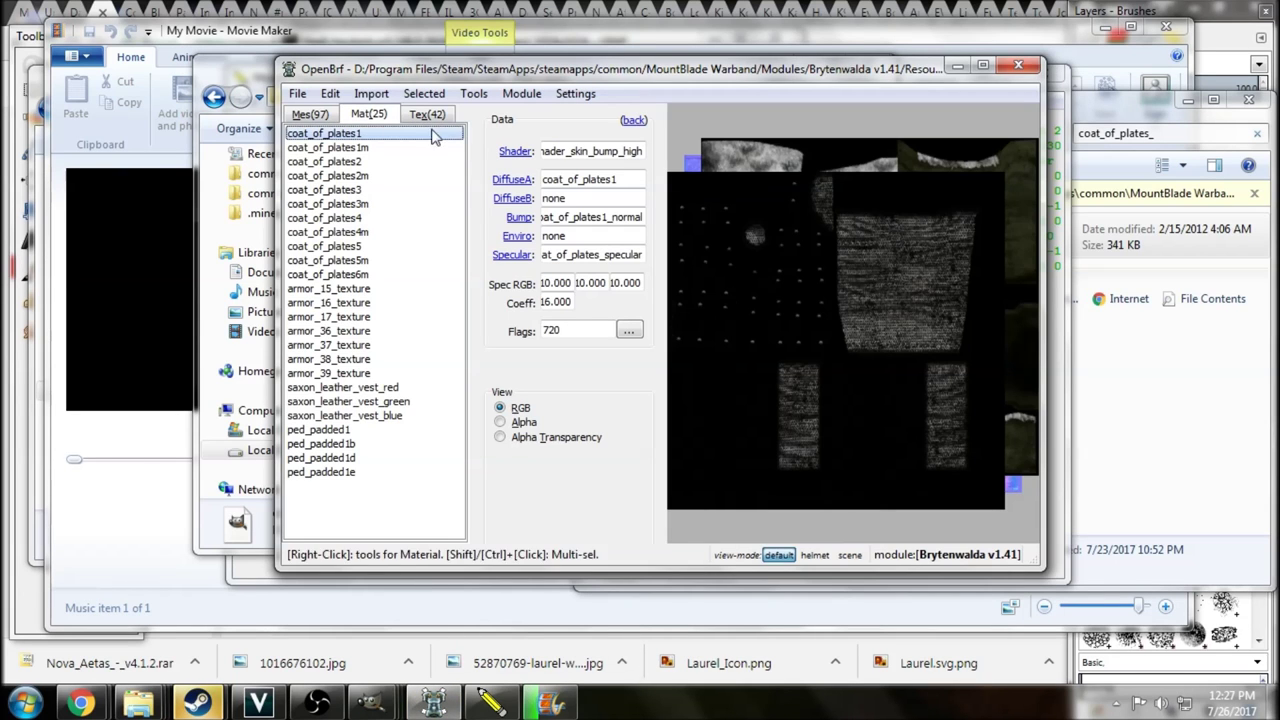
left_click(309, 116)
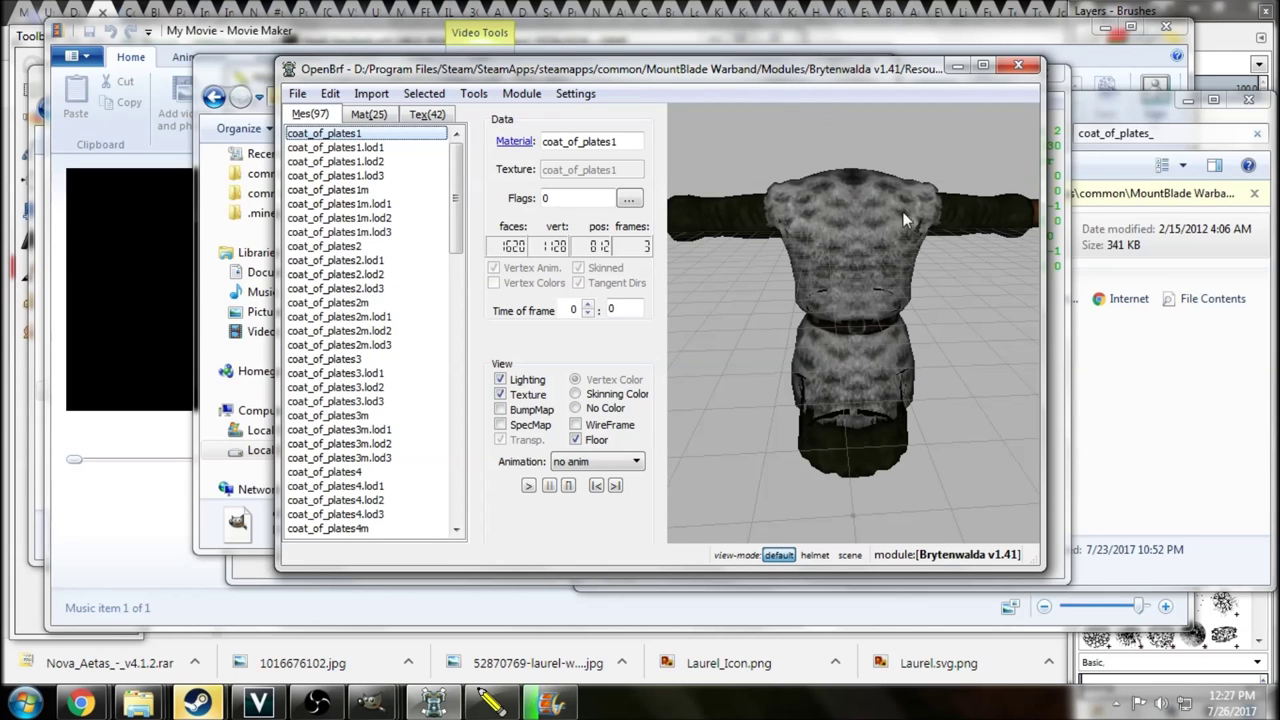
left_click(297, 94)
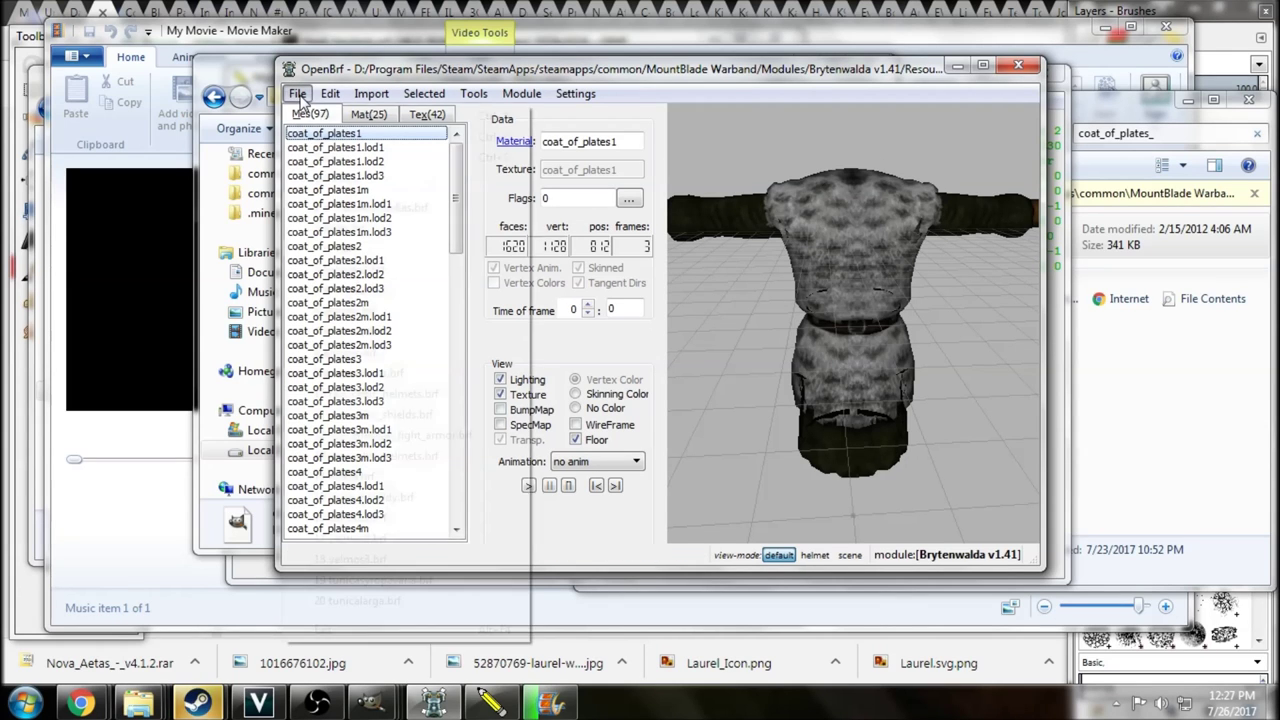
left_click(320, 130)
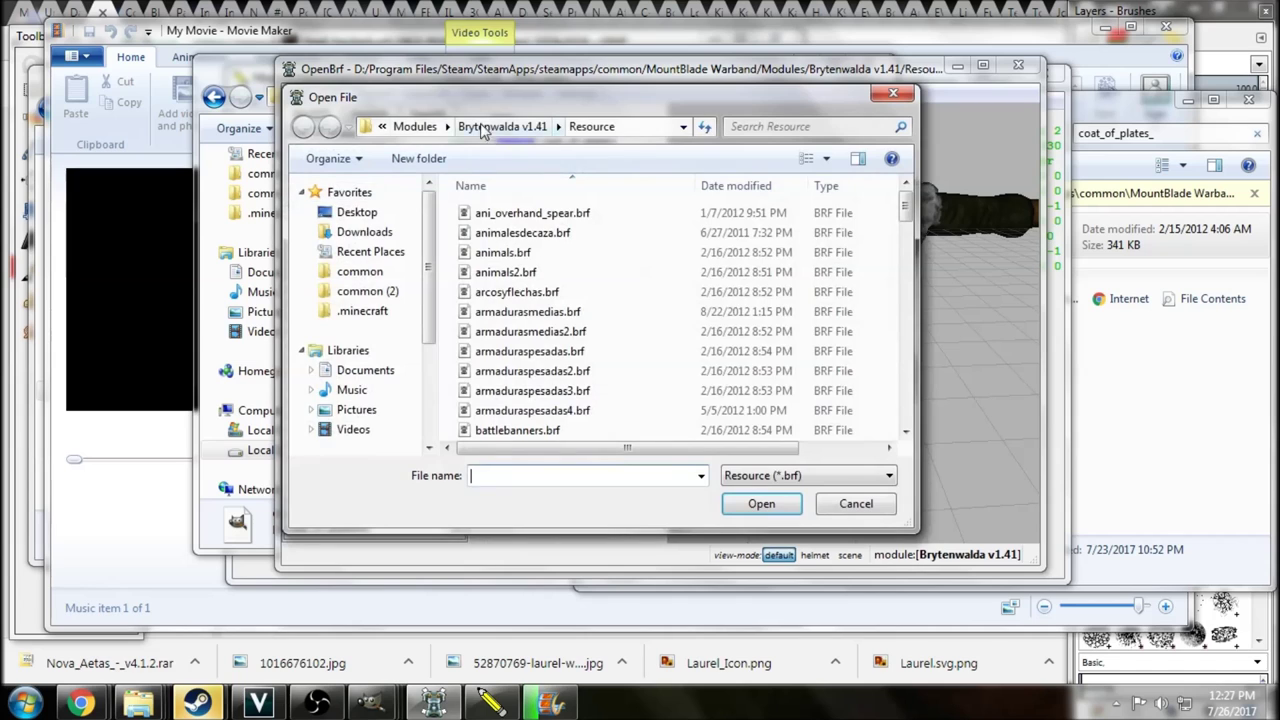
Open armadurasmedias.brf from Modules\Clash of Kings v2.2\Resource.
left_click(414, 126)
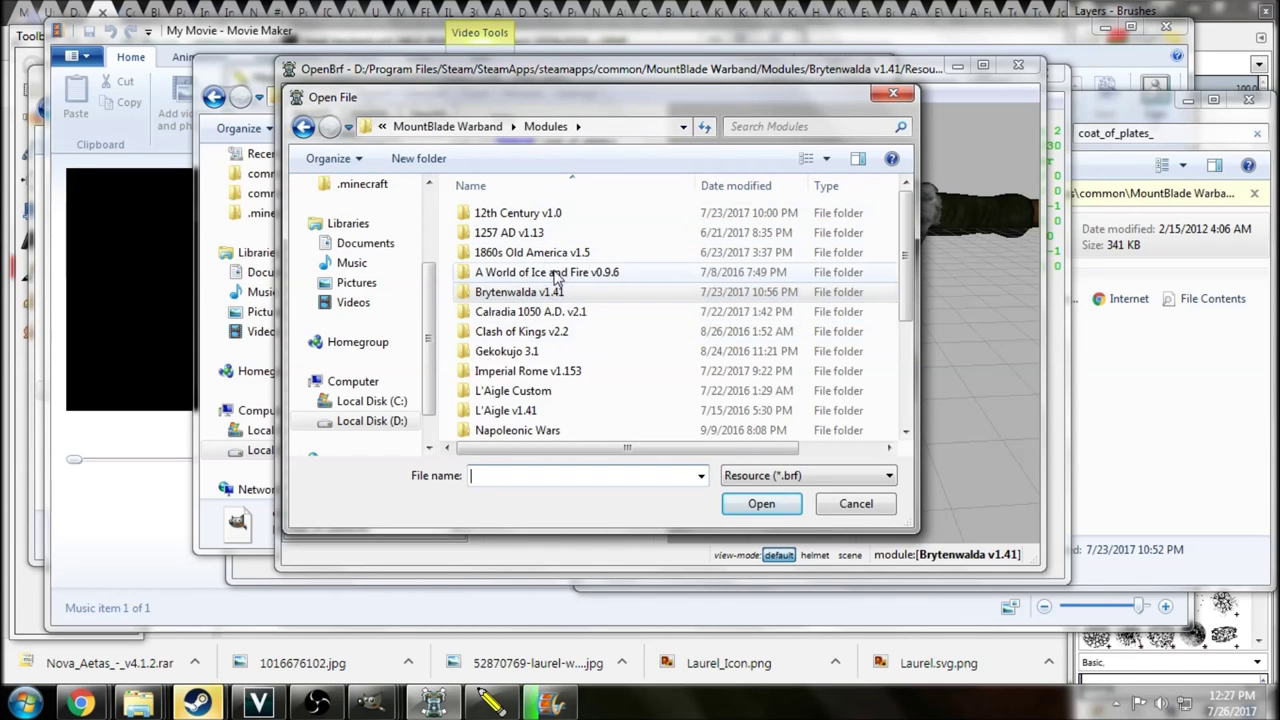
double_click(548, 341)
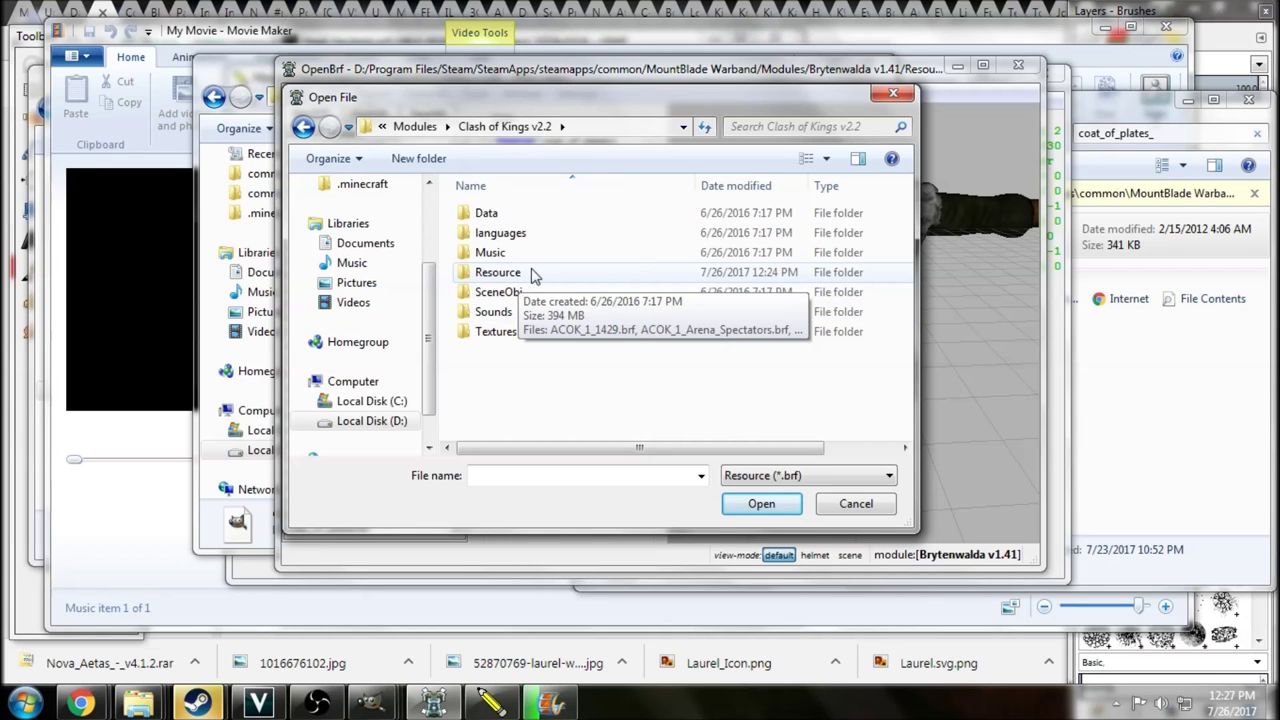
double_click(537, 275)
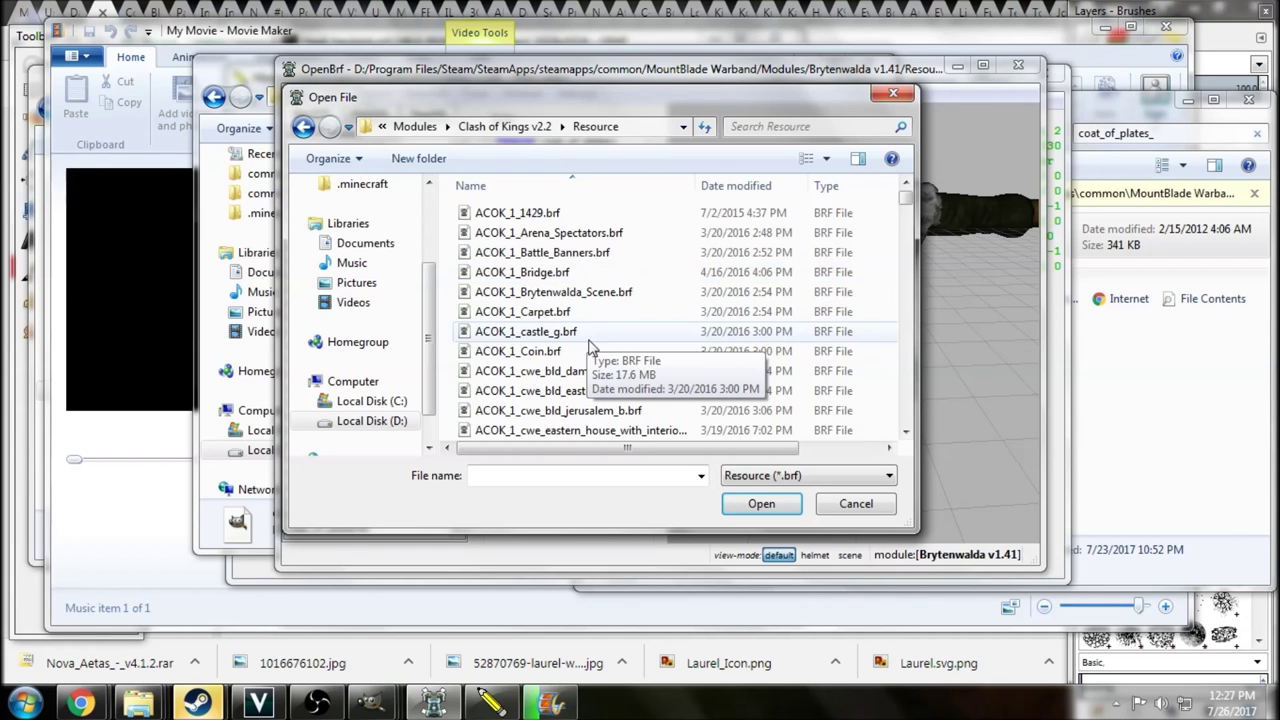
left_click(565, 295)
scroll(625, 328, "down", 5)
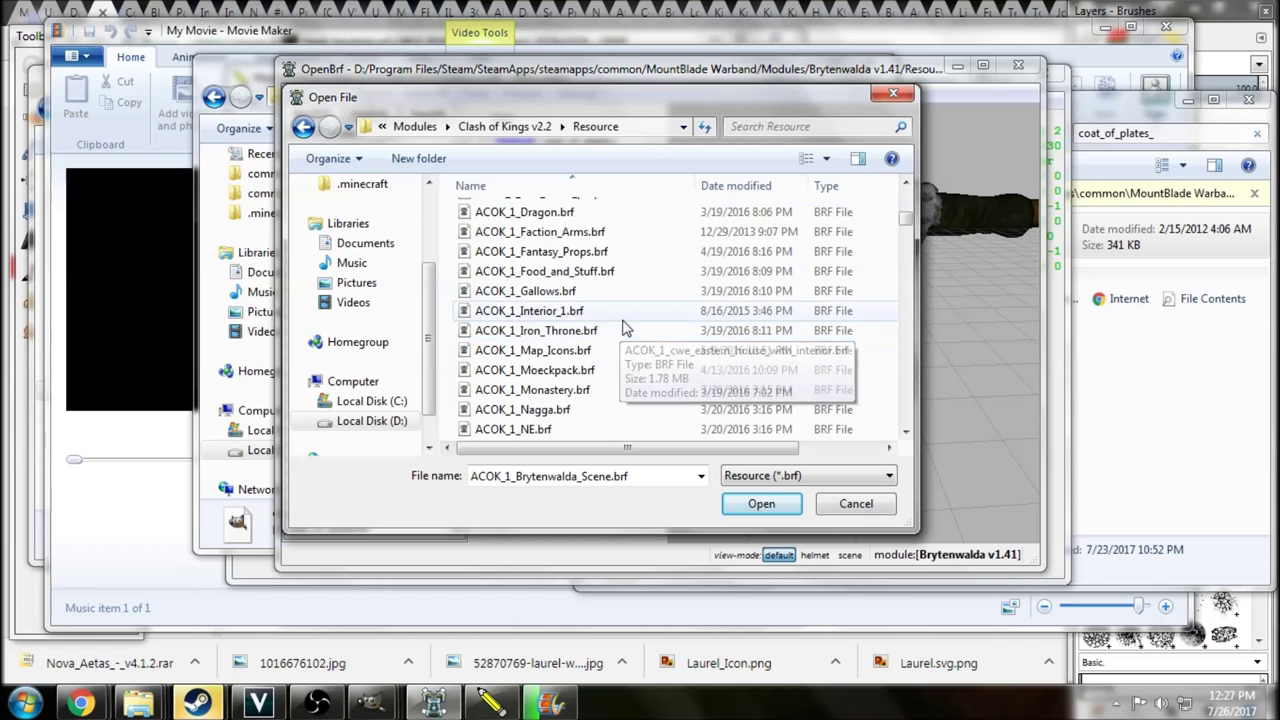
scroll(625, 328, "down", 20)
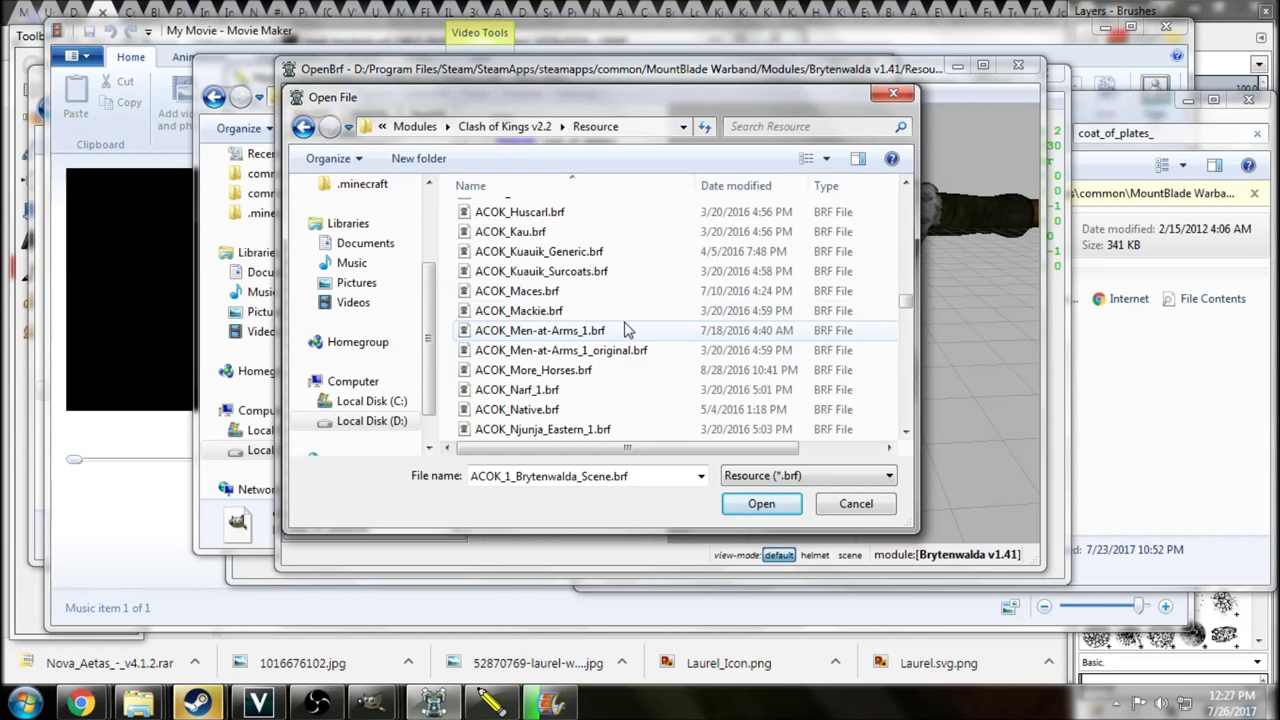
scroll(635, 345, "down", 15)
scroll(636, 346, "up", 4)
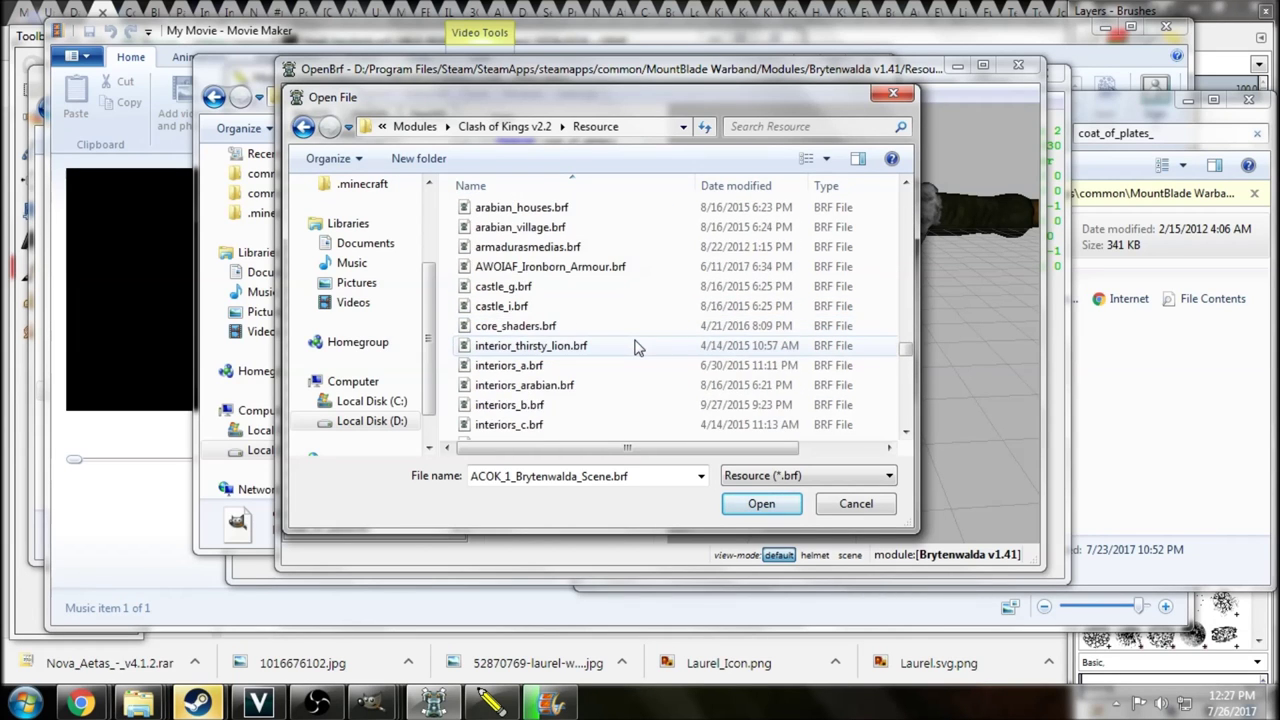
left_click(545, 250)
left_click(742, 506)
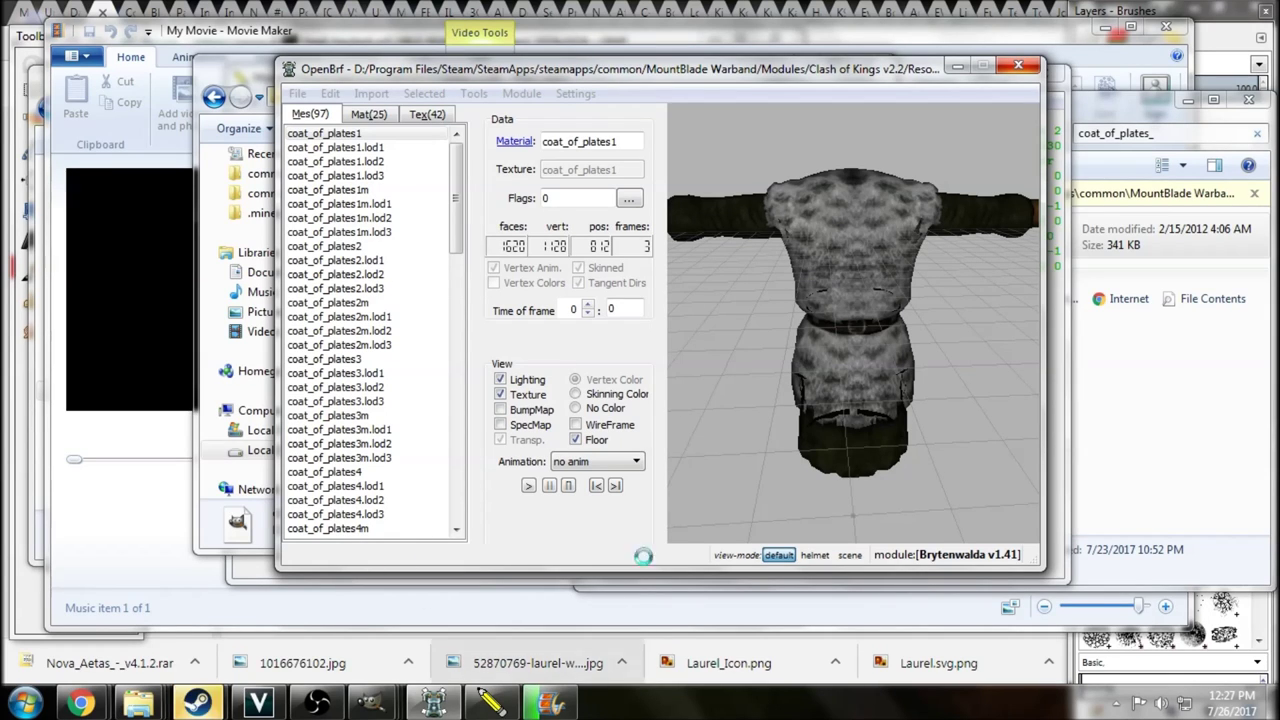
left_click(558, 703)
left_click_drag(774, 316, 935, 304)
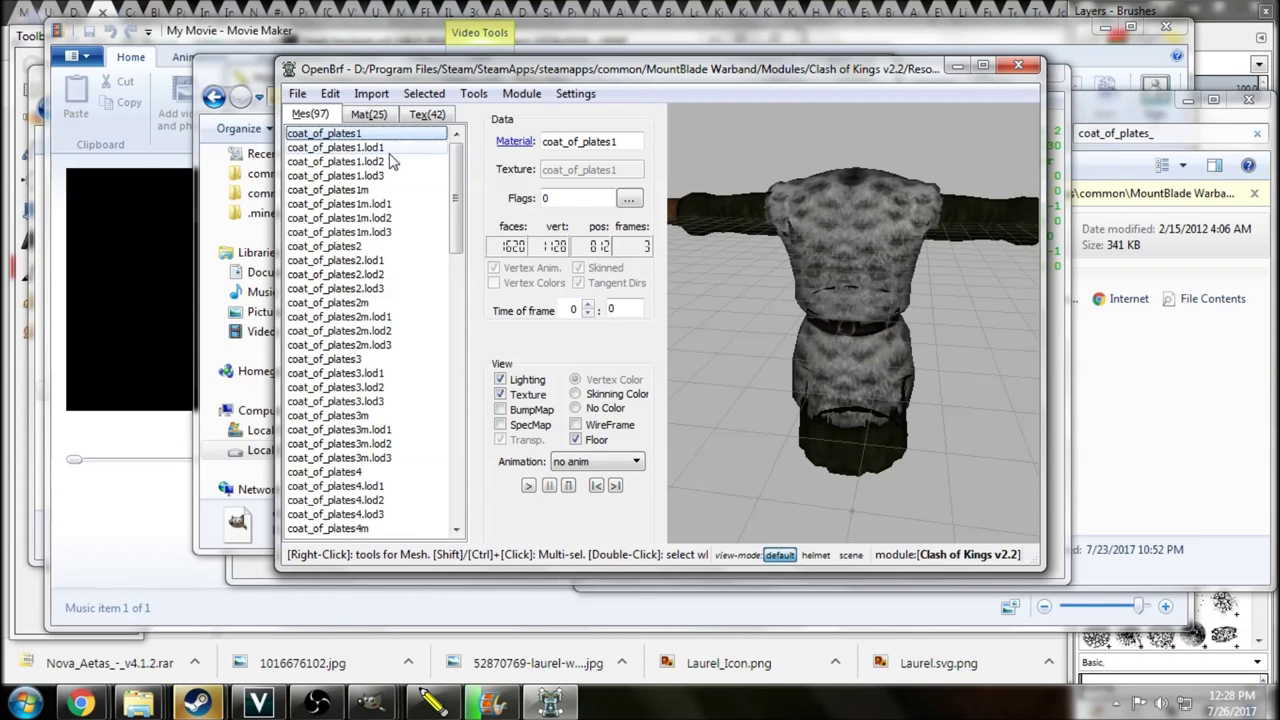
left_click_drag(831, 214, 860, 216)
left_click(383, 192)
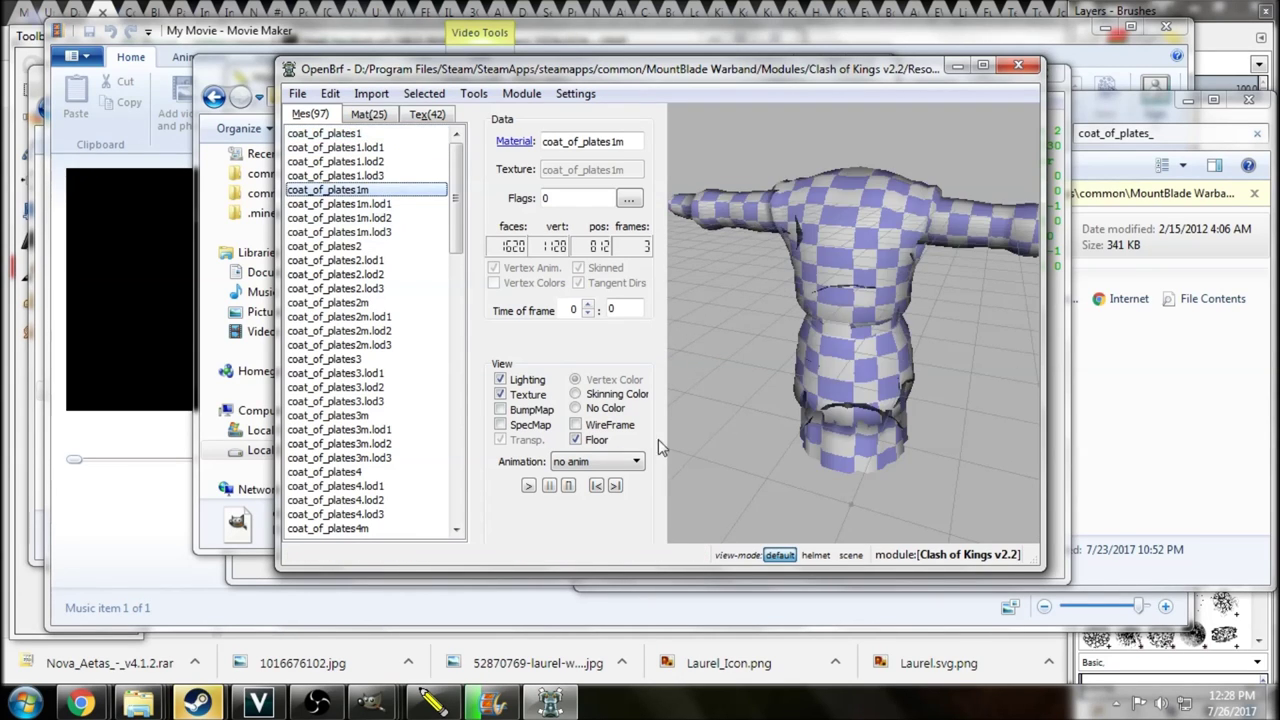
left_click_drag(690, 420, 848, 370)
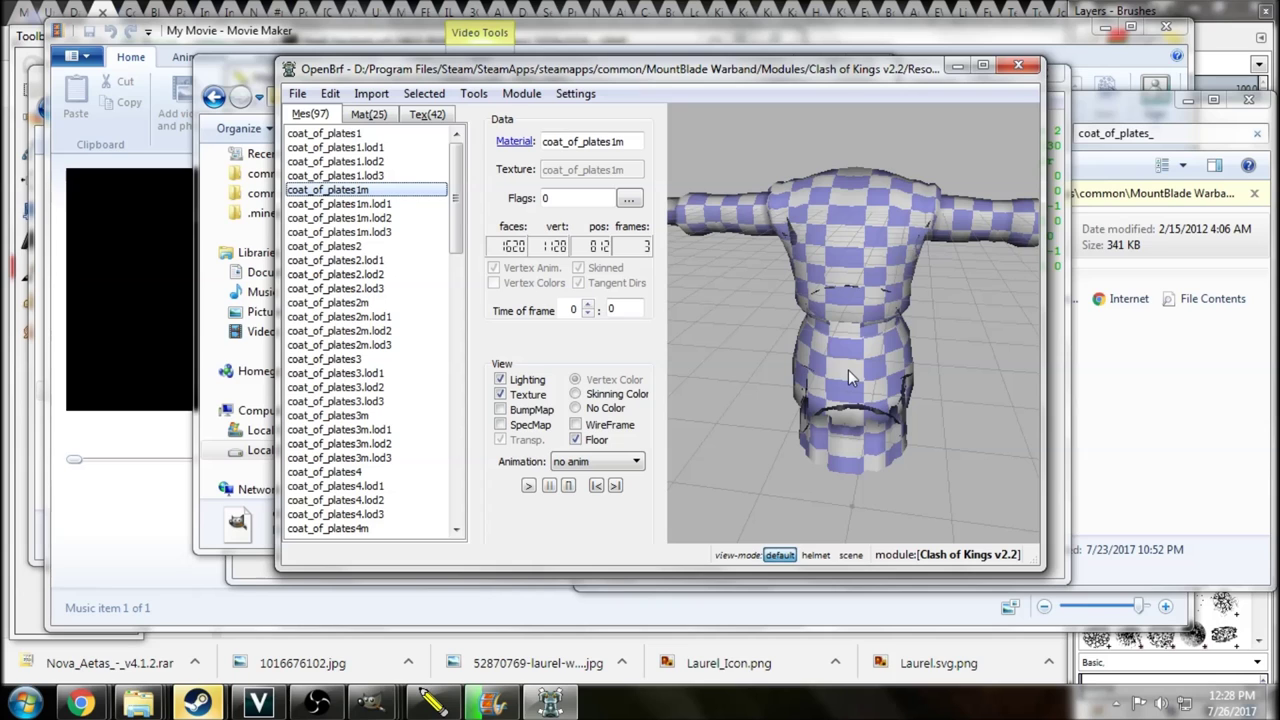
Preview the coat_of_plates1m LOD meshes, delete a block of coat meshes, then undo.
left_click(388, 203)
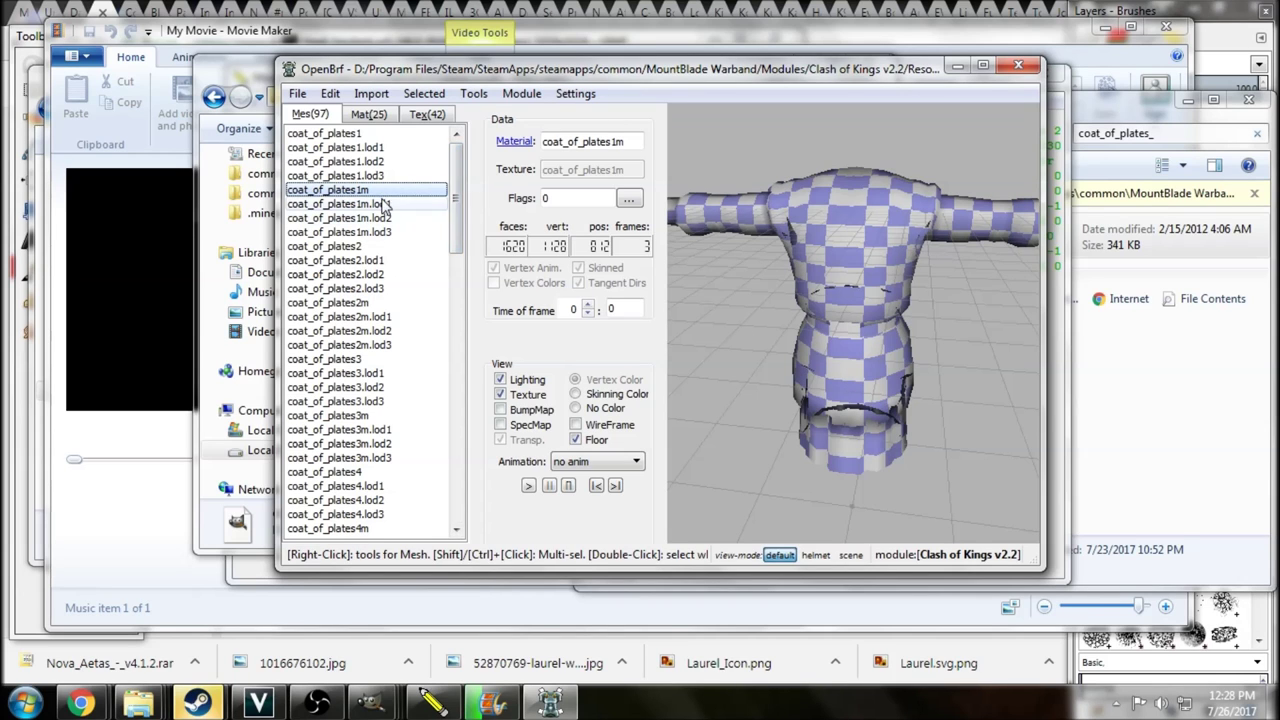
left_click(388, 217)
left_click(388, 229)
left_click(388, 205)
left_click(386, 191)
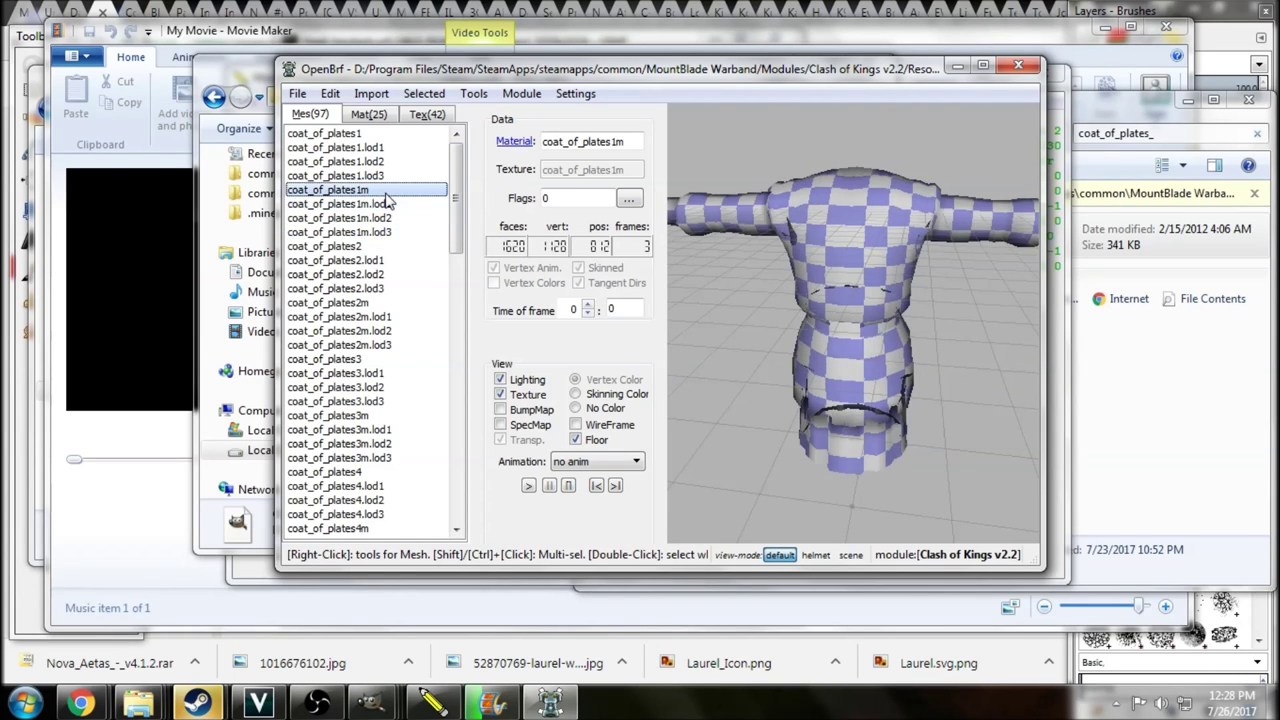
key("Delete")
key("Delete")
key("Delete")
key("Delete")
key("Delete")
key("Delete")
key("Delete")
key("Delete")
key("Delete")
key("Delete")
key("Delete")
key("Delete")
key("Delete")
key("Delete")
key("Delete")
key("Delete")
key("Delete")
key("Delete")
key("Delete")
key("Delete")
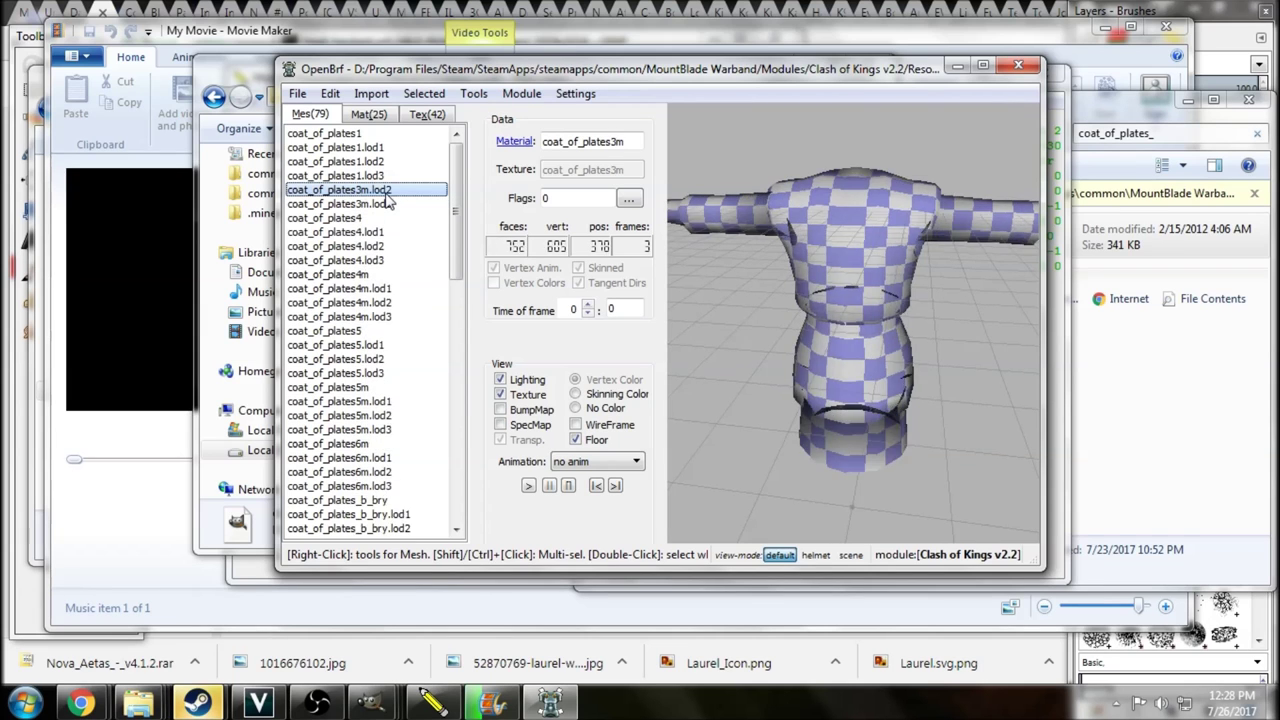
key("Delete")
key("Delete")
key("Delete")
key("Delete")
key("Delete")
key("Delete")
key("Delete")
key("Delete")
key("Delete")
key("Delete")
key("Delete")
key("Delete")
key("Delete")
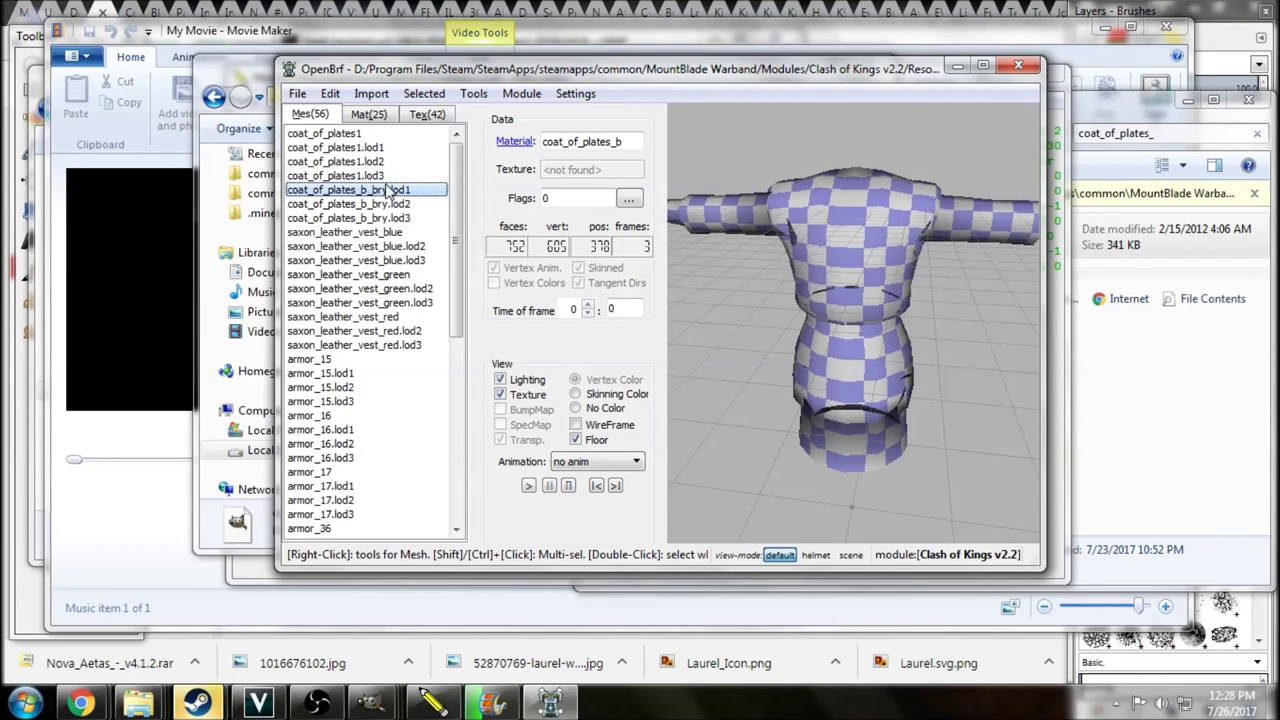
key("ctrl+z")
Preview coat_of_plates2, 2m, 3, 3m and the textured coat_of_plates4 meshes.
left_click(380, 246)
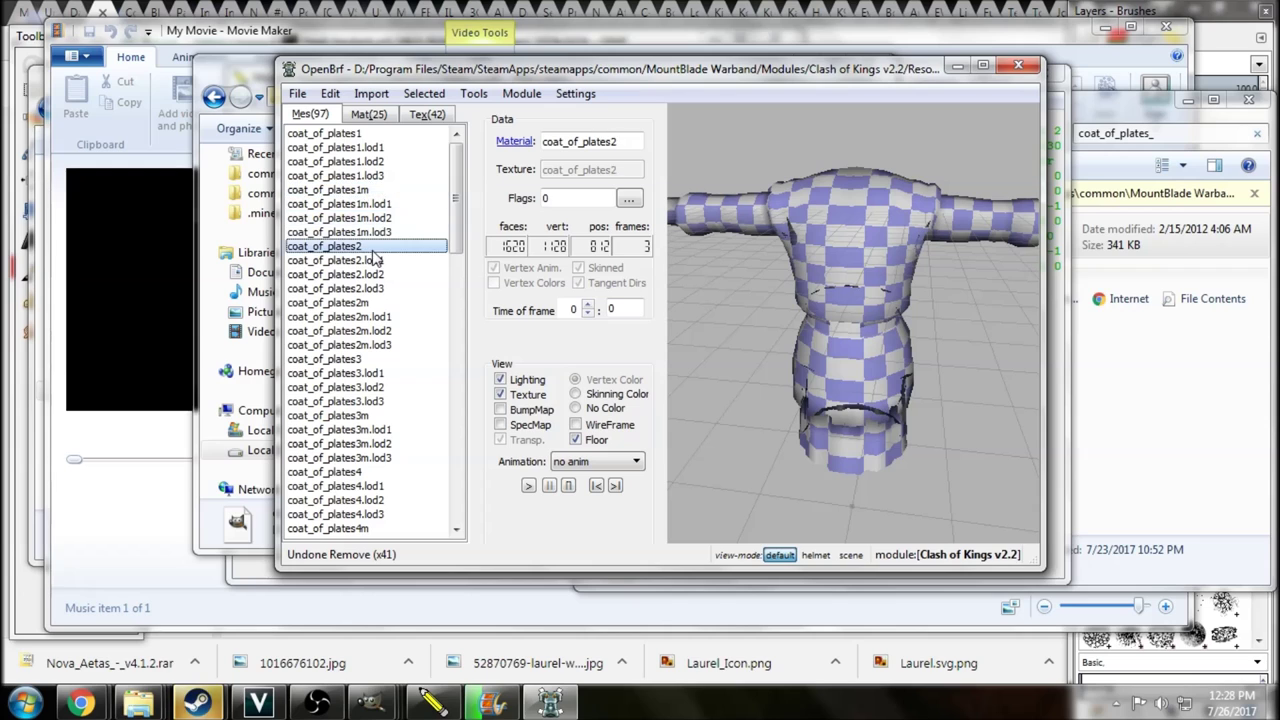
left_click(380, 304)
left_click(378, 358)
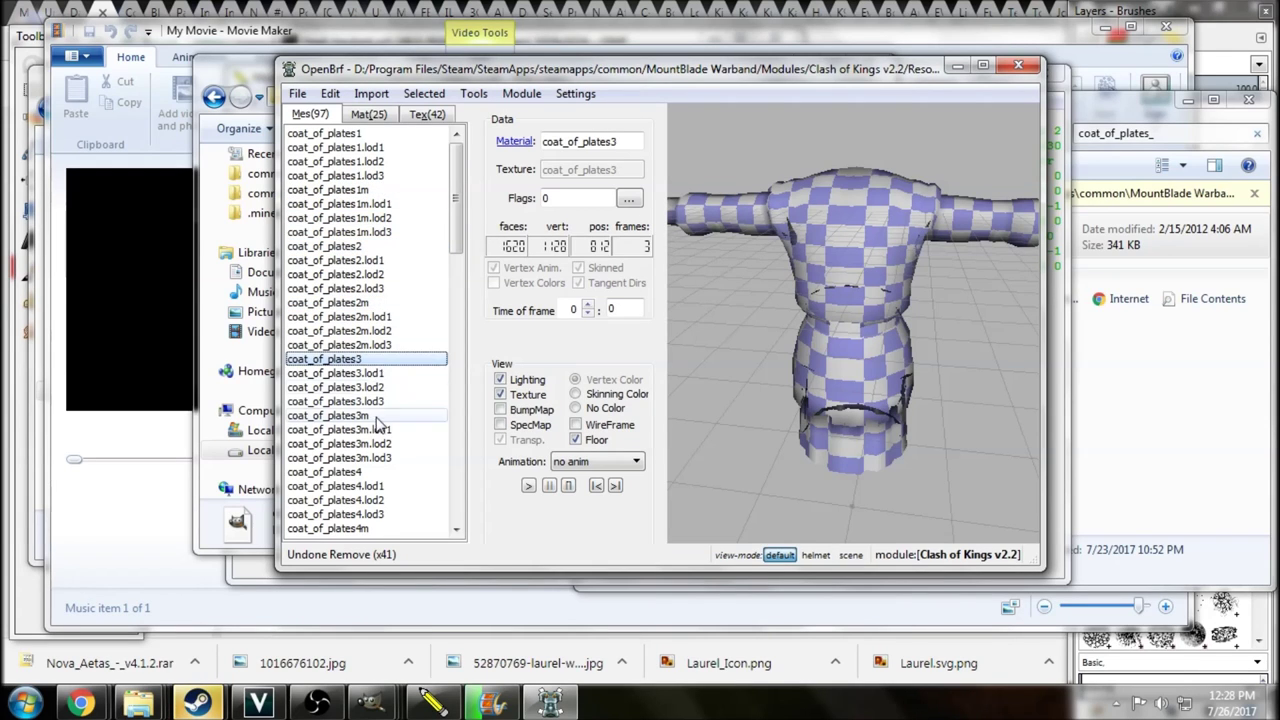
left_click(380, 415)
scroll(380, 401, "down", 1)
scroll(378, 401, "down", 2)
left_click(378, 345)
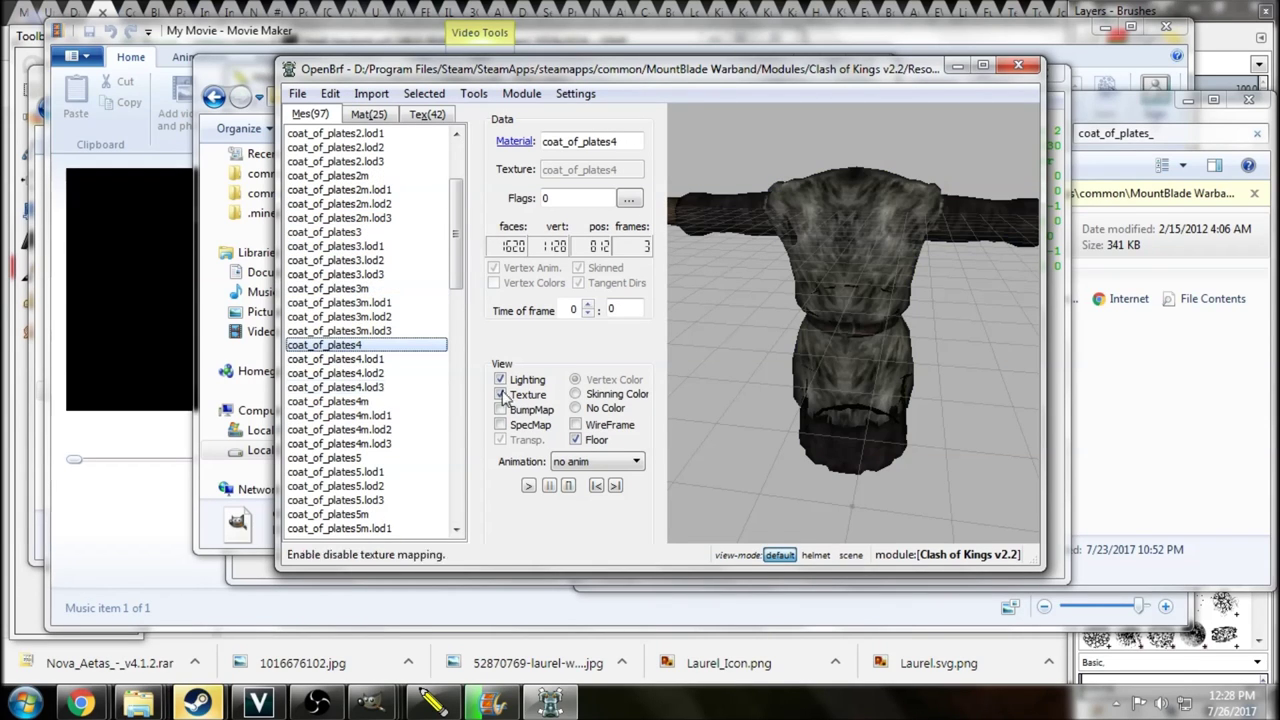
left_click_drag(826, 416, 830, 335)
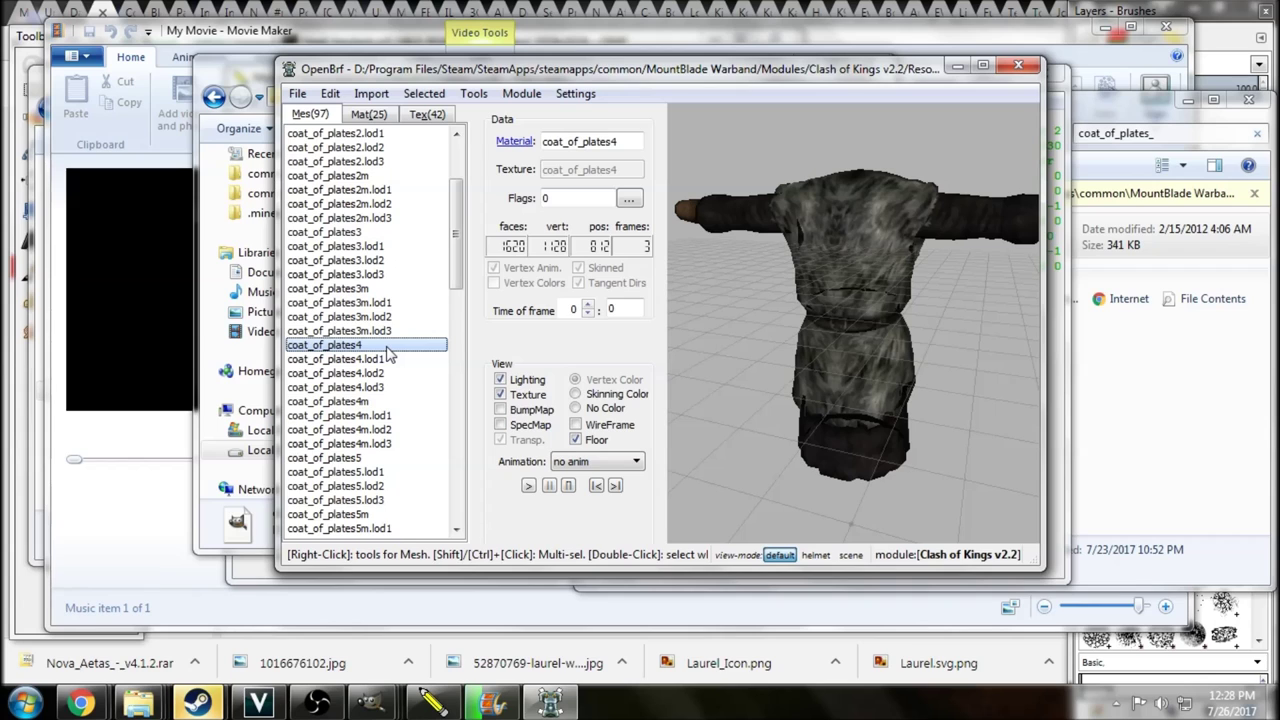
Delete coat_of_plates4 onward, saxon vest and padded meshes, keeping only coat_of_plates1 and LODs.
key("Delete")
key("Delete")
key("Delete")
key("Delete")
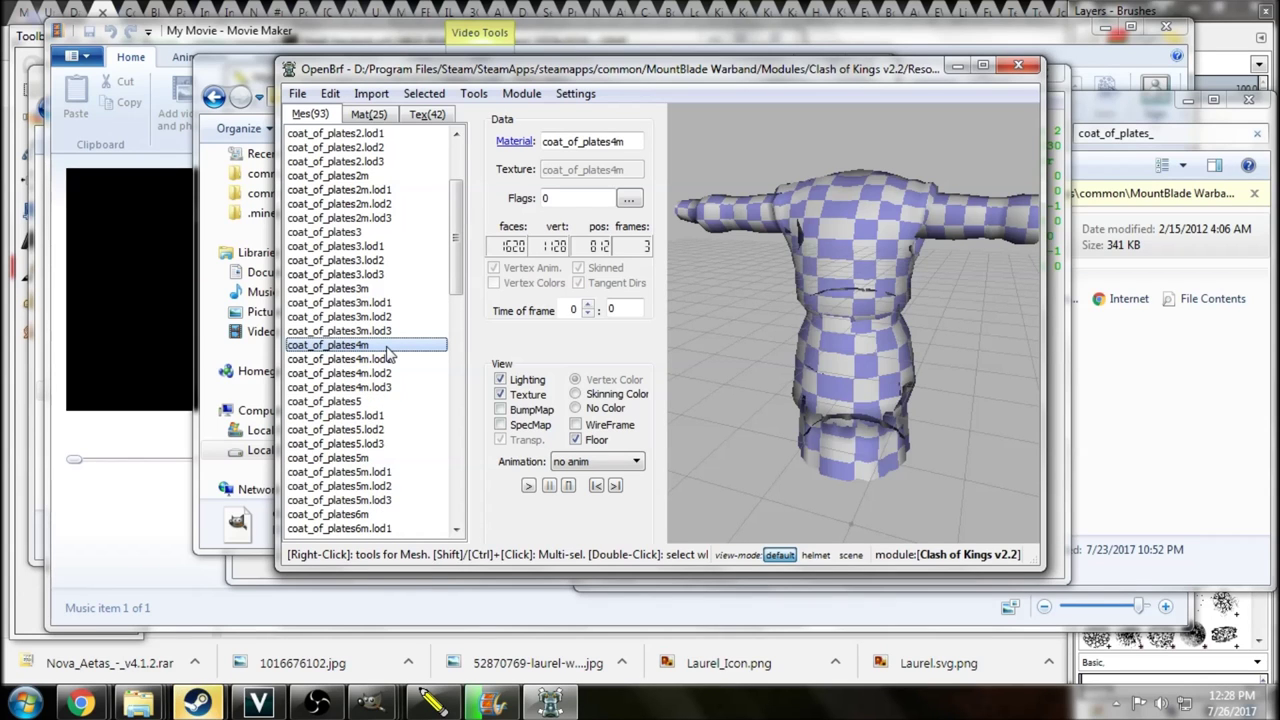
key("Delete")
key("Delete")
key("Delete")
key("Delete")
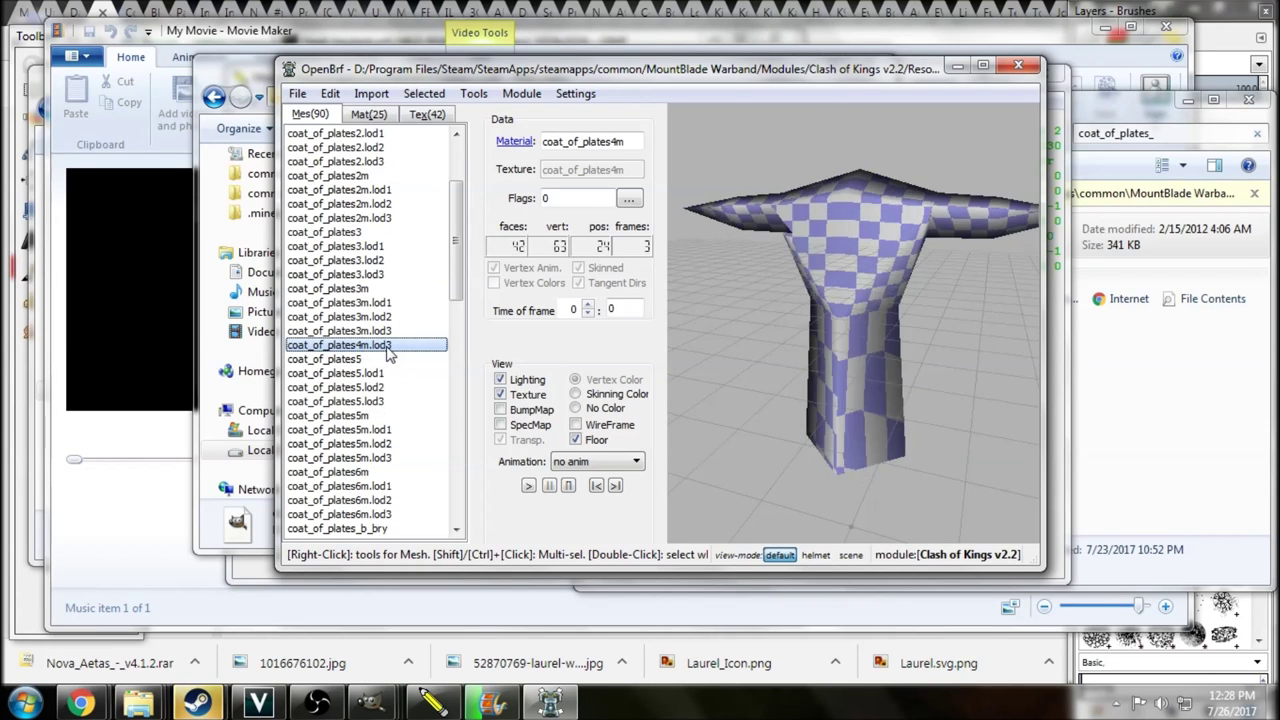
key("Delete")
key("Delete")
key("Delete")
key("Delete")
key("Delete")
key("Delete")
key("Delete")
key("Delete")
key("Delete")
key("Delete")
key("Delete")
key("Delete")
key("Delete")
key("Delete")
key("Delete")
key("Delete")
key("Delete")
key("Delete")
key("Delete")
key("Delete")
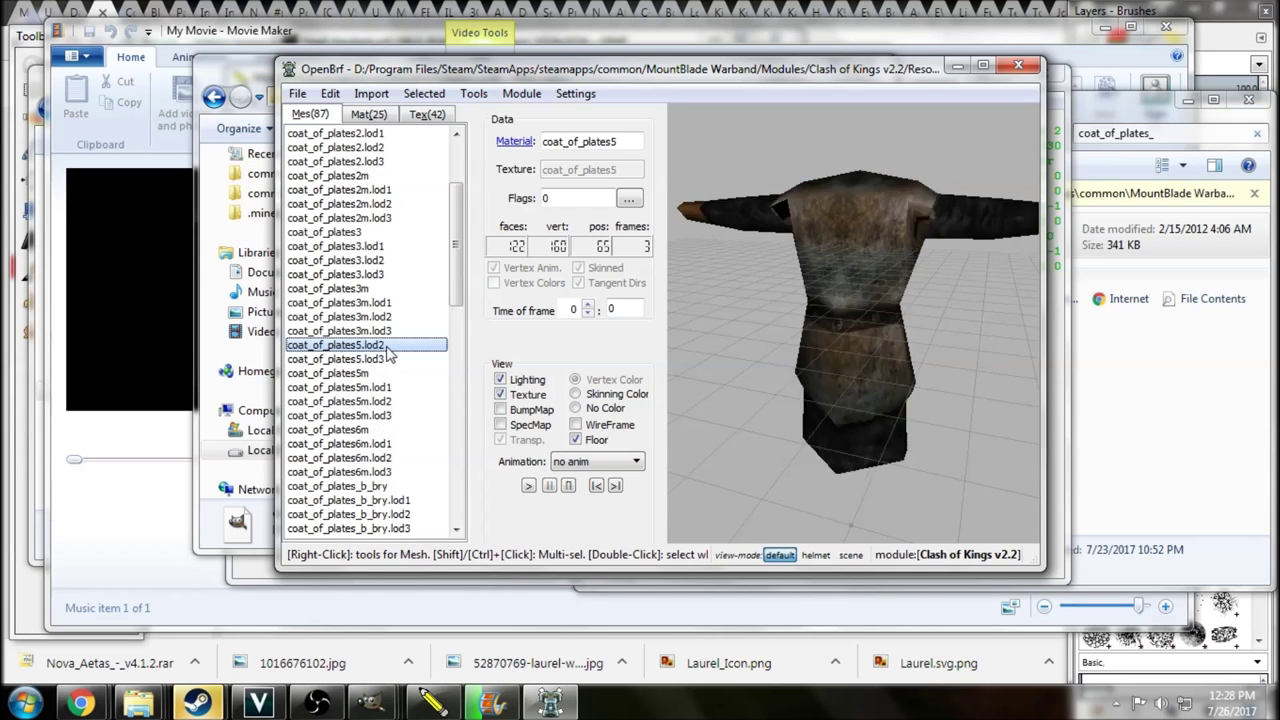
key("Delete")
key("Delete")
key("Delete")
key("Delete")
key("Delete")
key("Delete")
key("Delete")
key("Delete")
key("Delete")
key("Delete")
key("Delete")
key("Delete")
key("Delete")
key("Delete")
key("Delete")
key("Delete")
key("Delete")
key("Delete")
key("Delete")
key("Delete")
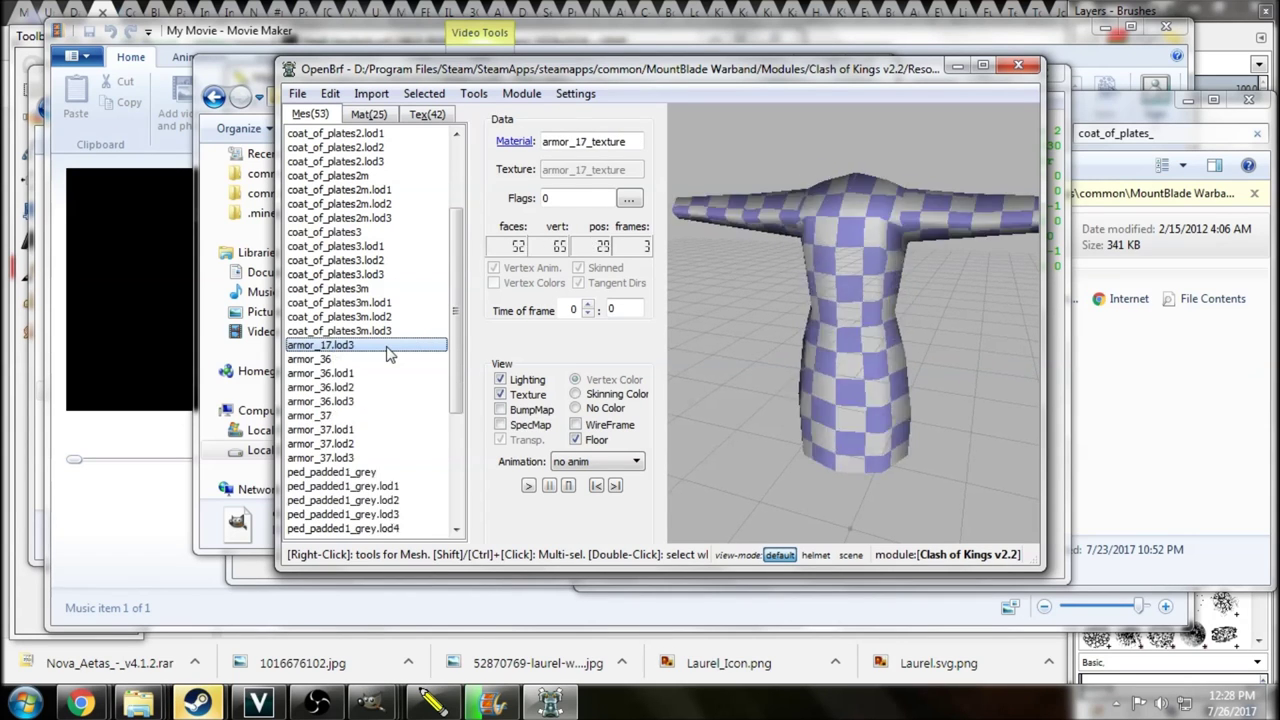
key("Delete")
key("Delete")
key("Delete")
key("Delete")
key("Delete")
key("Delete")
key("Delete")
key("Delete")
key("Delete")
key("Delete")
key("Delete")
key("Delete")
key("Delete")
key("Delete")
key("Delete")
key("Delete")
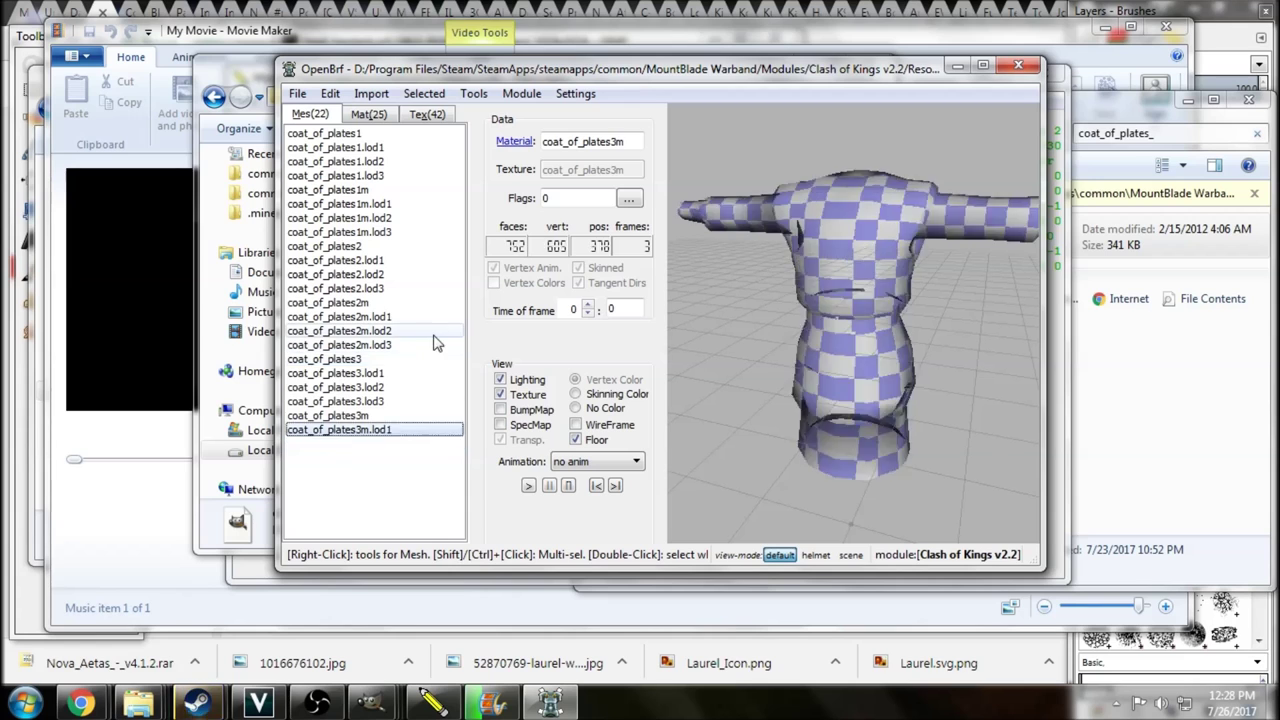
key("Delete")
key("Delete")
key("Delete")
key("Delete")
key("Delete")
key("Delete")
key("Delete")
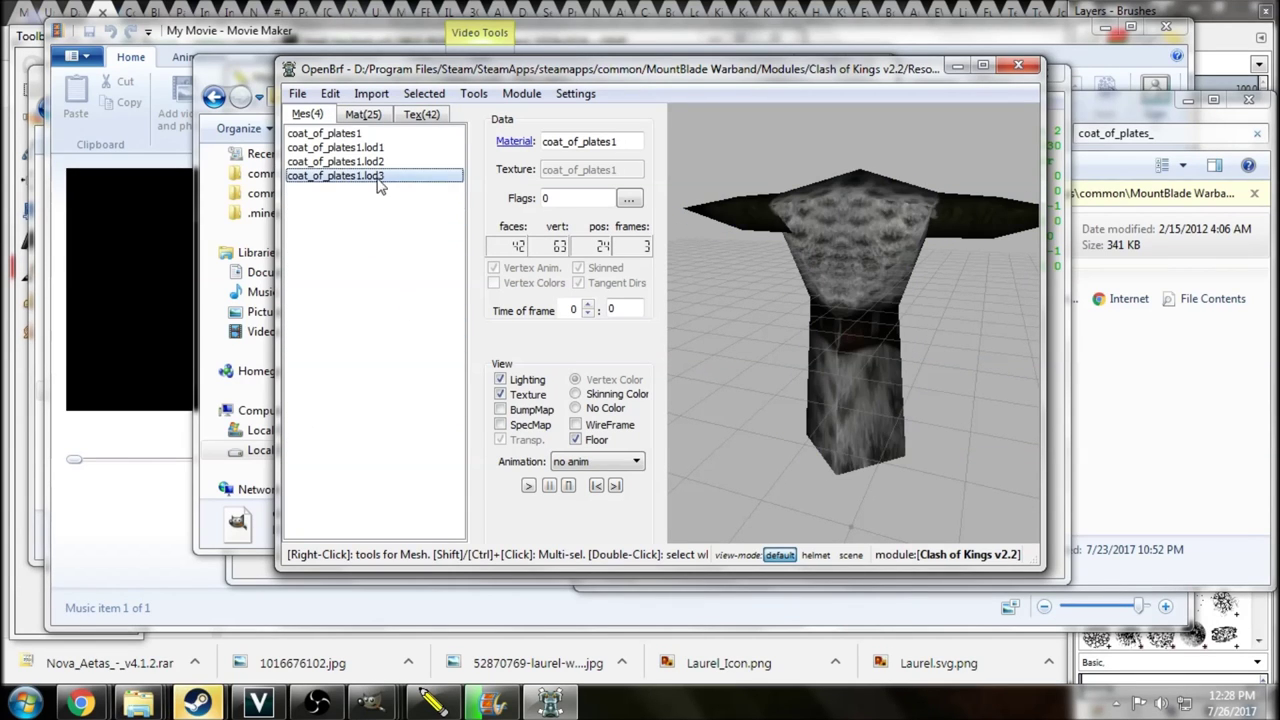
Select and rotate the remaining full-detail coat_of_plates1 mesh.
left_click(370, 133)
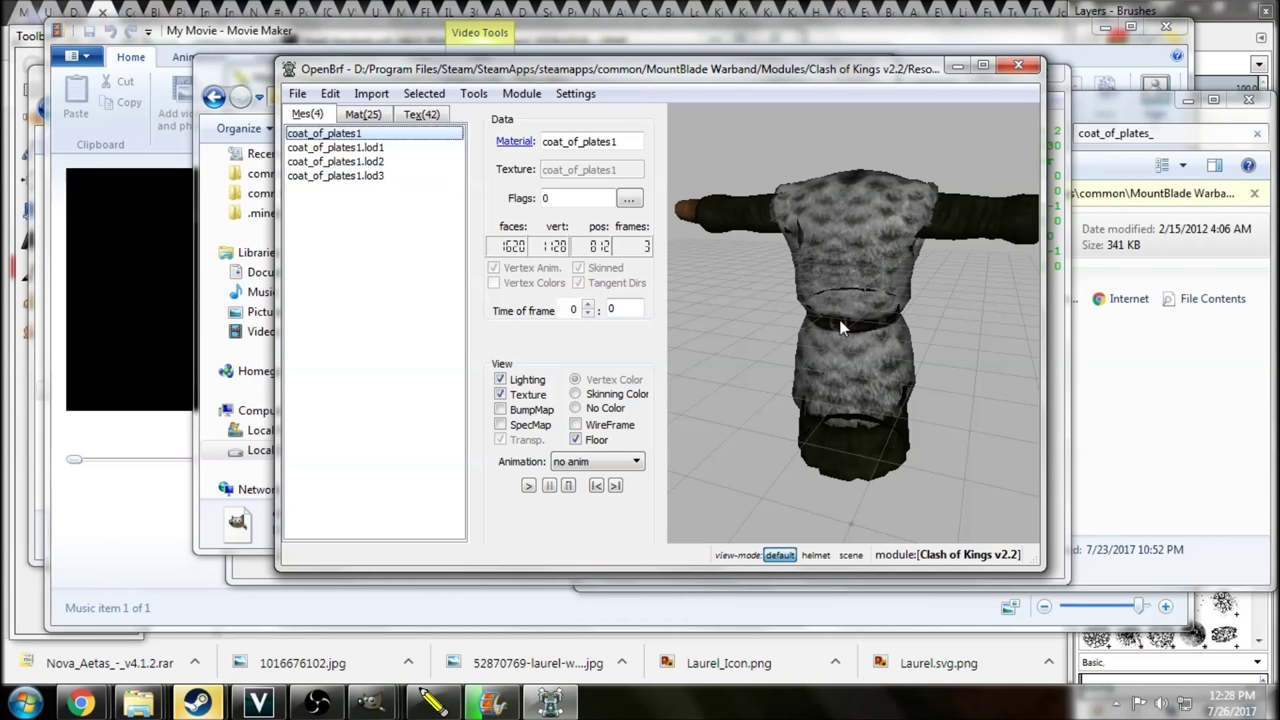
mouse_move(844, 329)
left_mouse_down()
mouse_move(861, 330)
mouse_move(854, 300)
mouse_move(821, 325)
mouse_move(843, 332)
left_mouse_up()
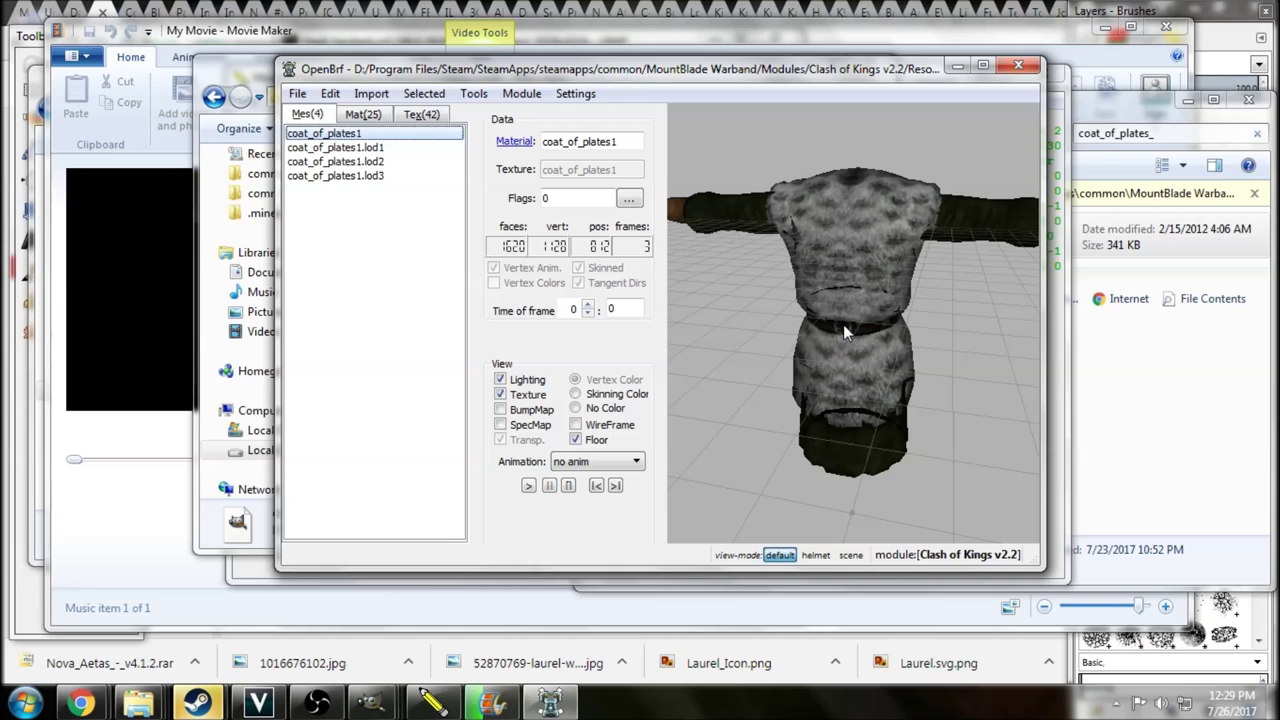
left_click(297, 93)
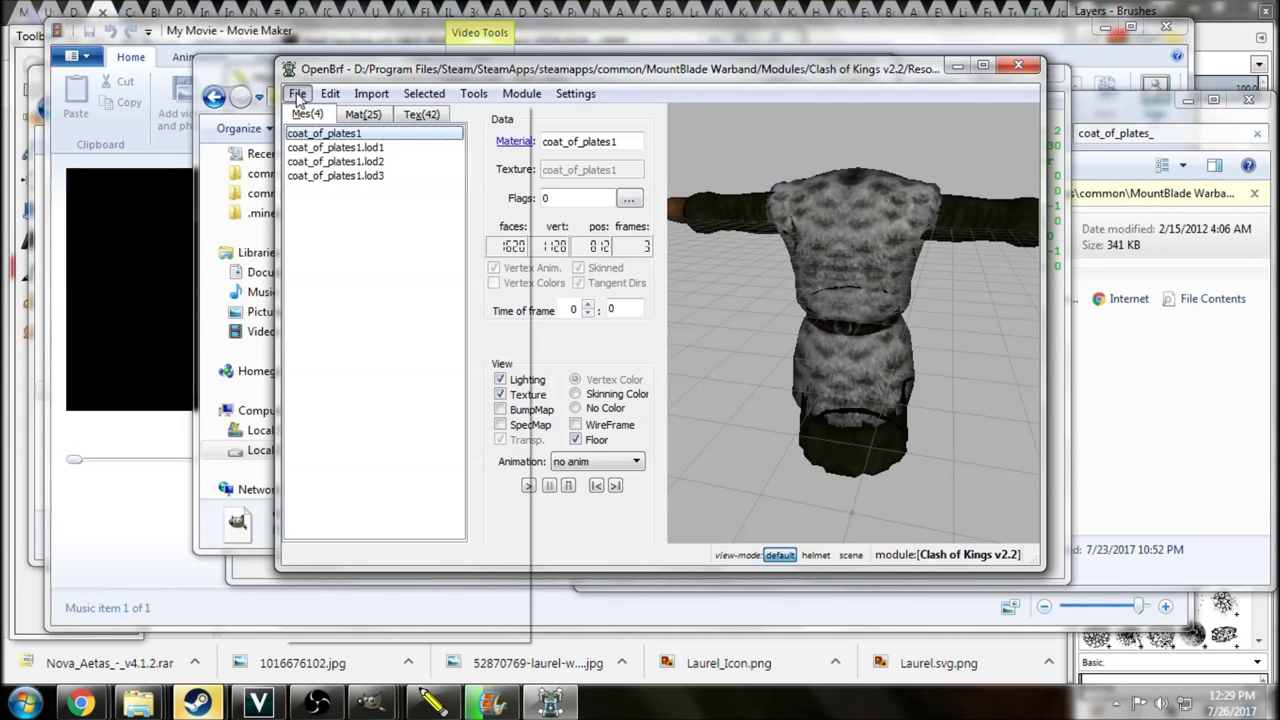
key("Escape")
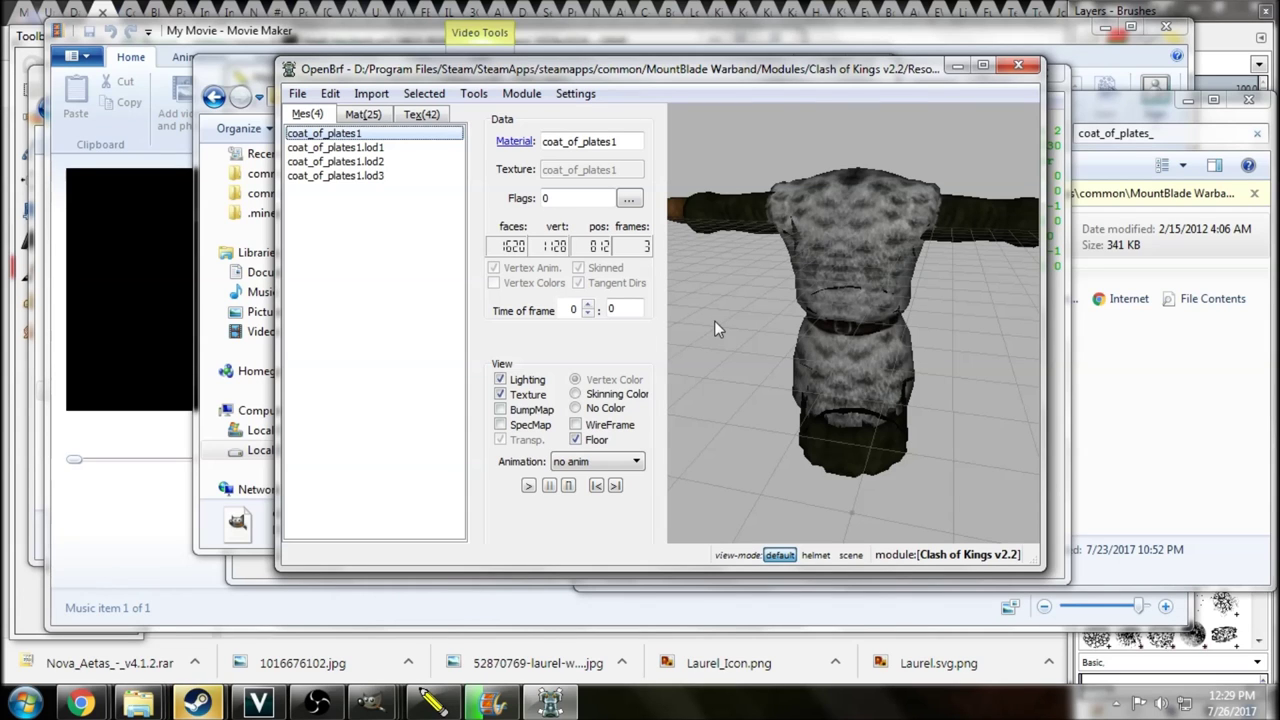
Go from the Textures window up to Clash of Kings v2.2 and open its Resource folder.
left_click(138, 703)
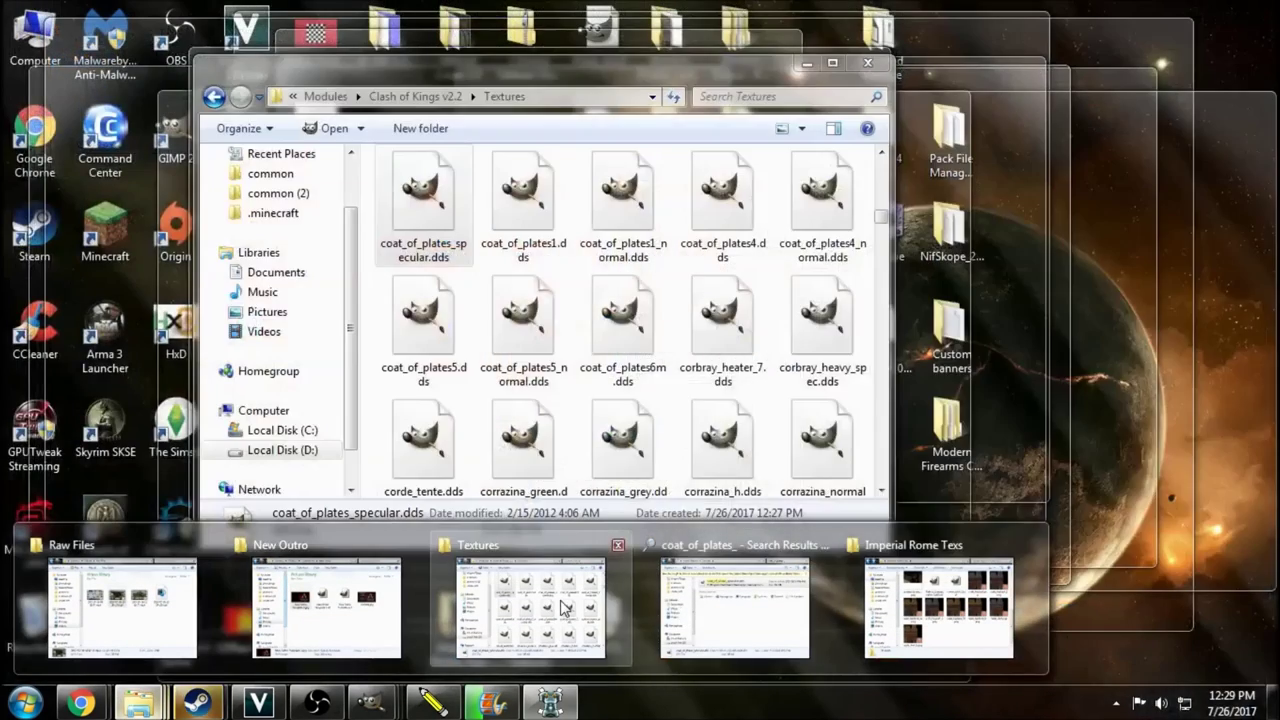
left_click(560, 580)
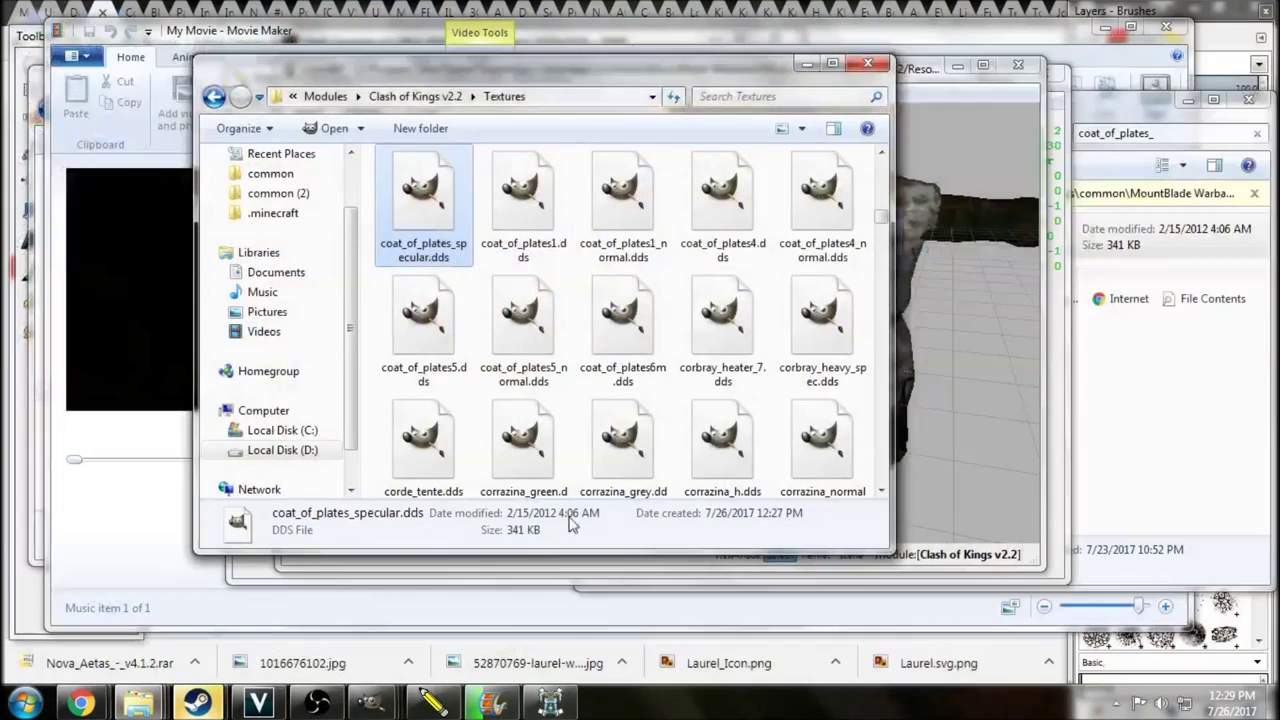
left_click(428, 92)
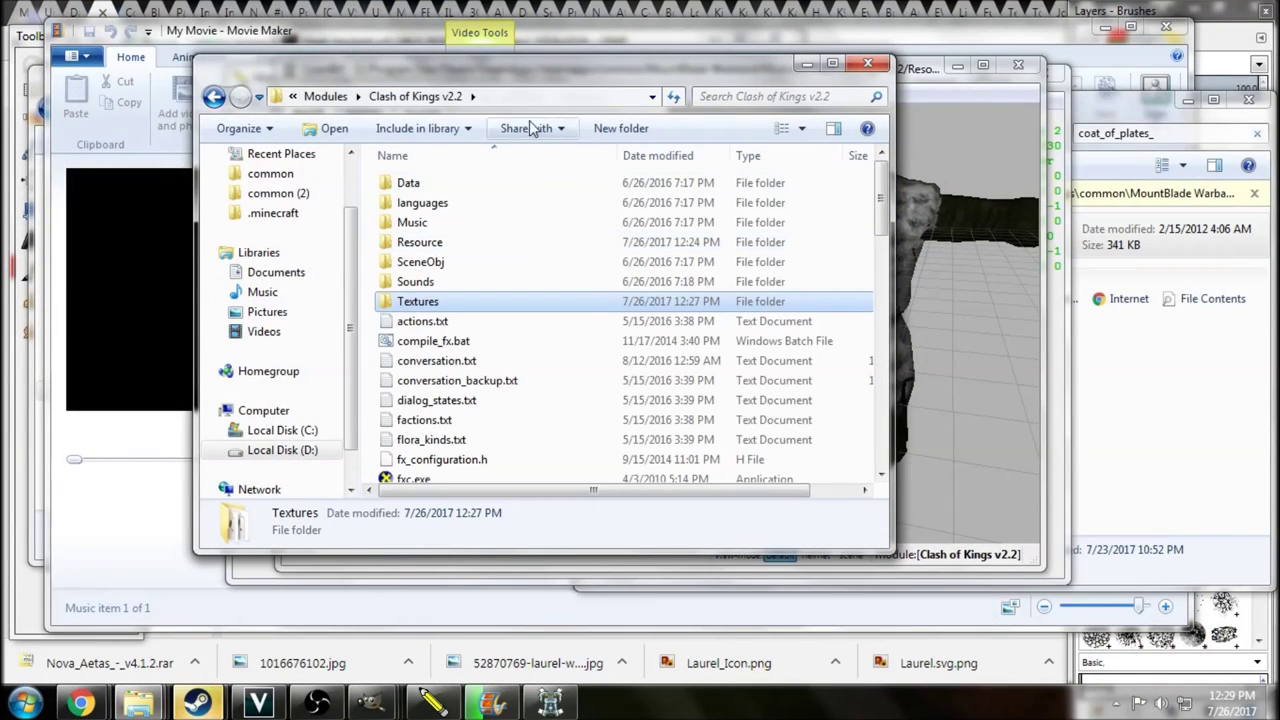
left_click_drag(528, 70, 740, 70)
double_click(632, 242)
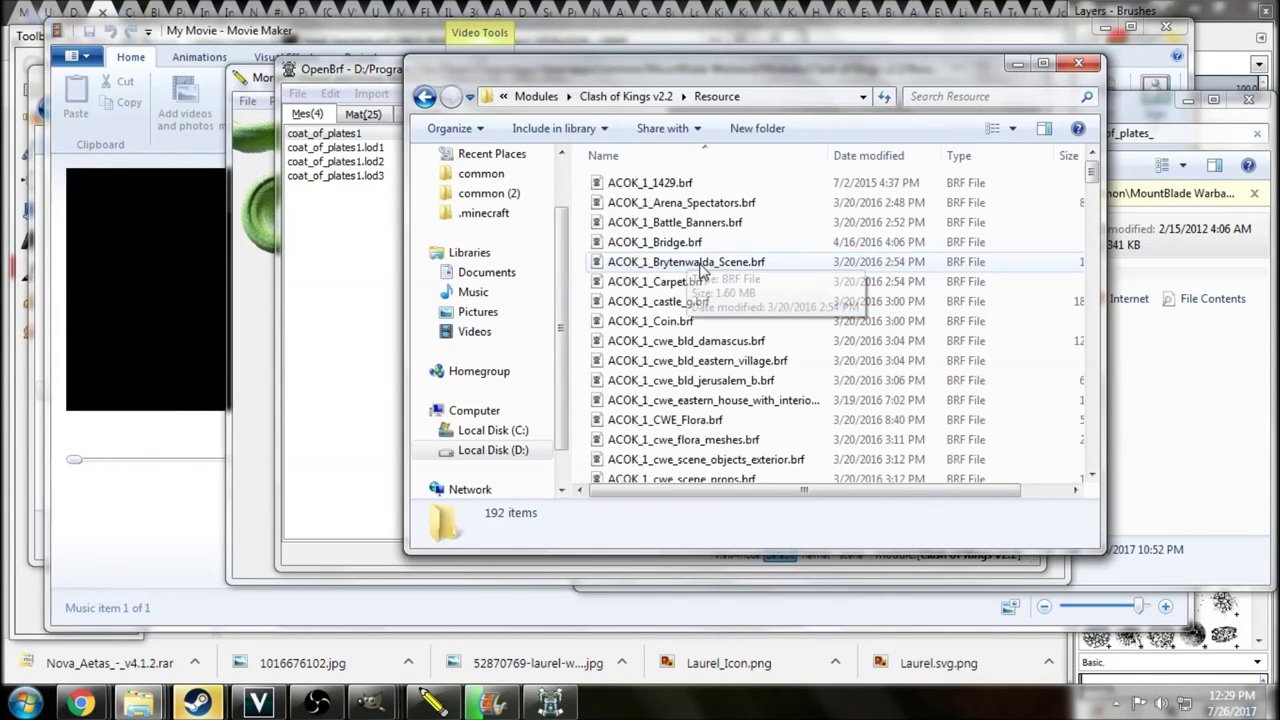
scroll(730, 332, "down", 5)
scroll(730, 332, "down", 20)
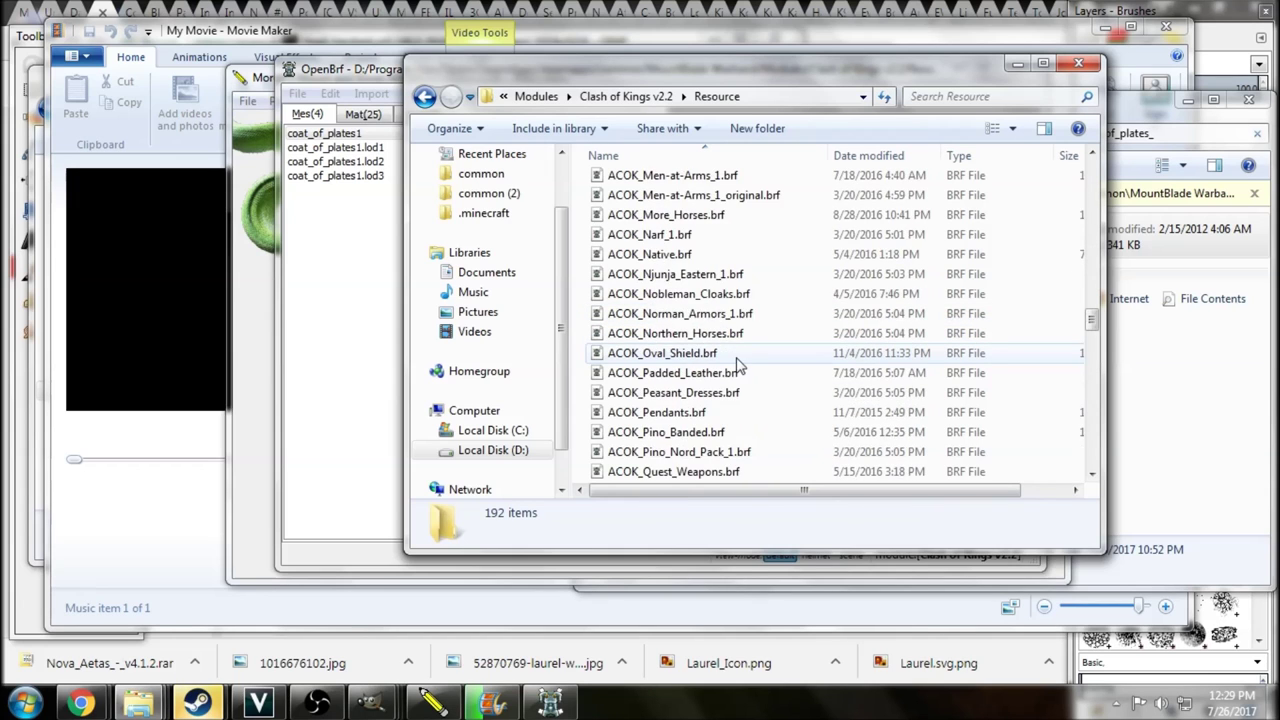
scroll(736, 364, "down", 7)
scroll(736, 364, "up", 2)
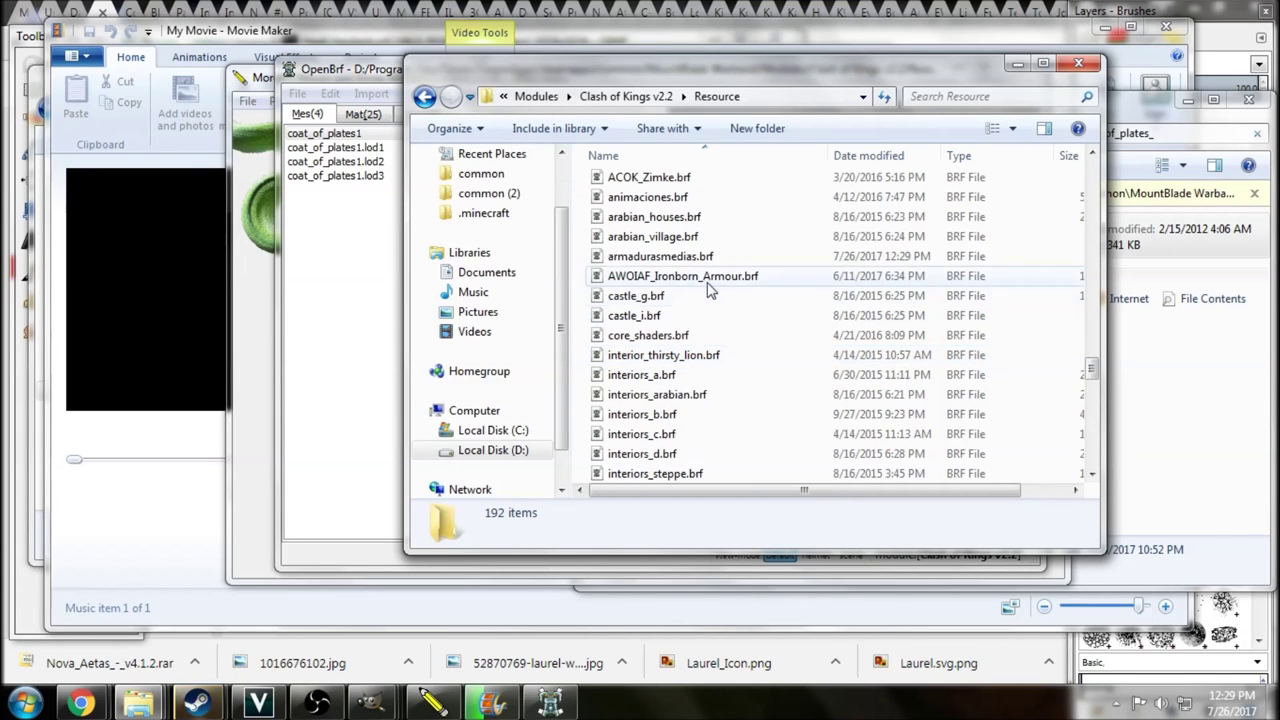
Copy the armadurasmedias file name without renaming armadurasmedias.brf.
left_click(686, 258)
left_click(686, 258)
key("ctrl+c")
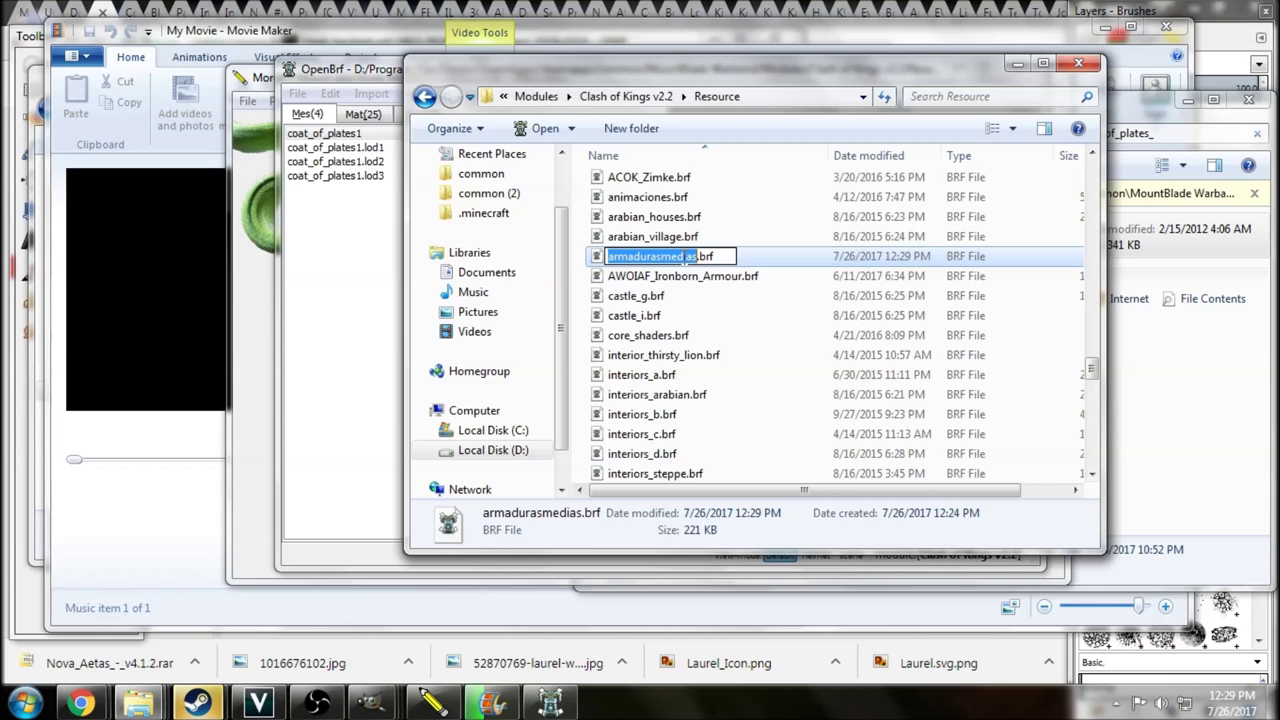
right_click(684, 257)
left_click(712, 314)
left_click(675, 280)
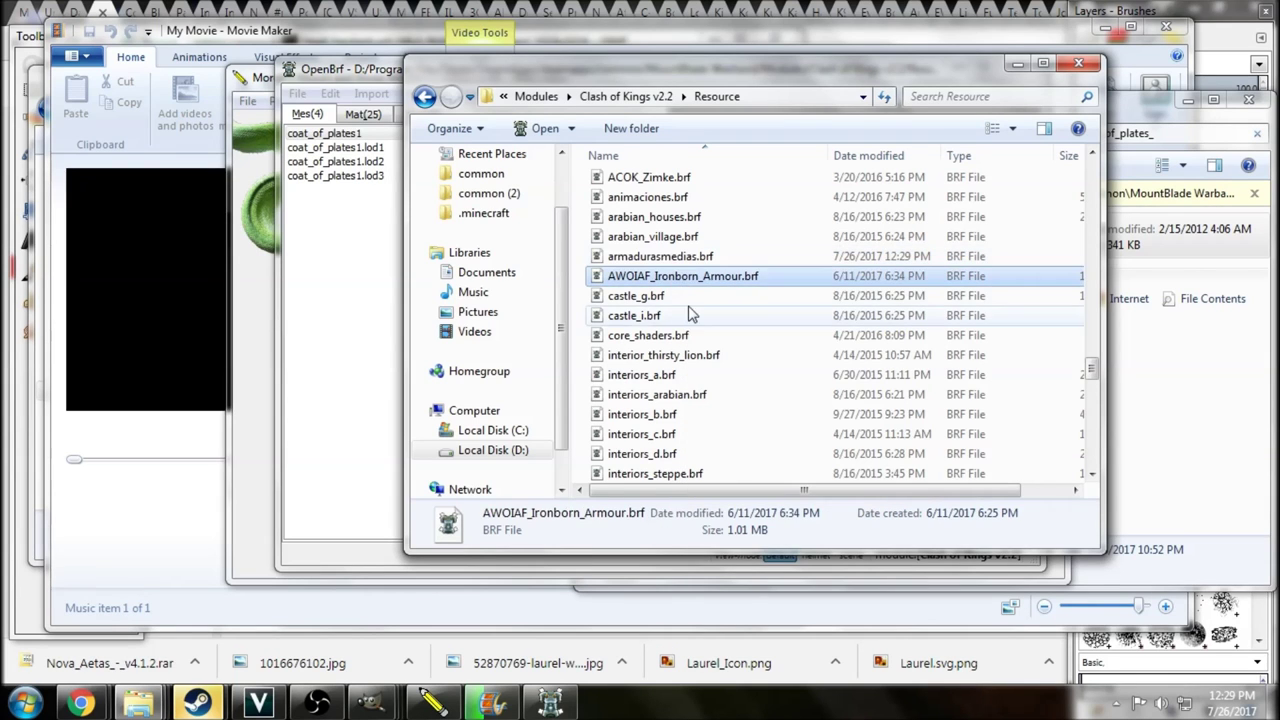
Return to the Clash of Kings v2.2 folder and select module.ini.
left_click(630, 96)
scroll(665, 376, "down", 1)
scroll(665, 376, "down", 4)
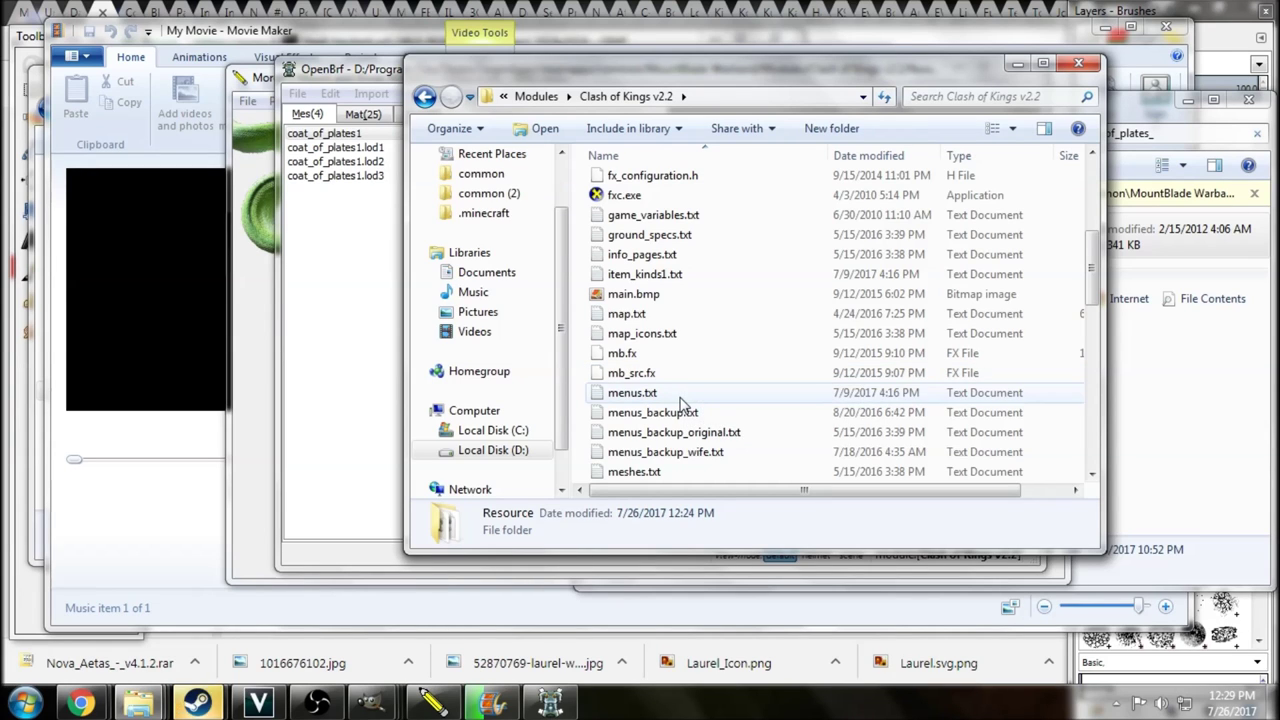
scroll(680, 400, "down", 3)
left_click(686, 335)
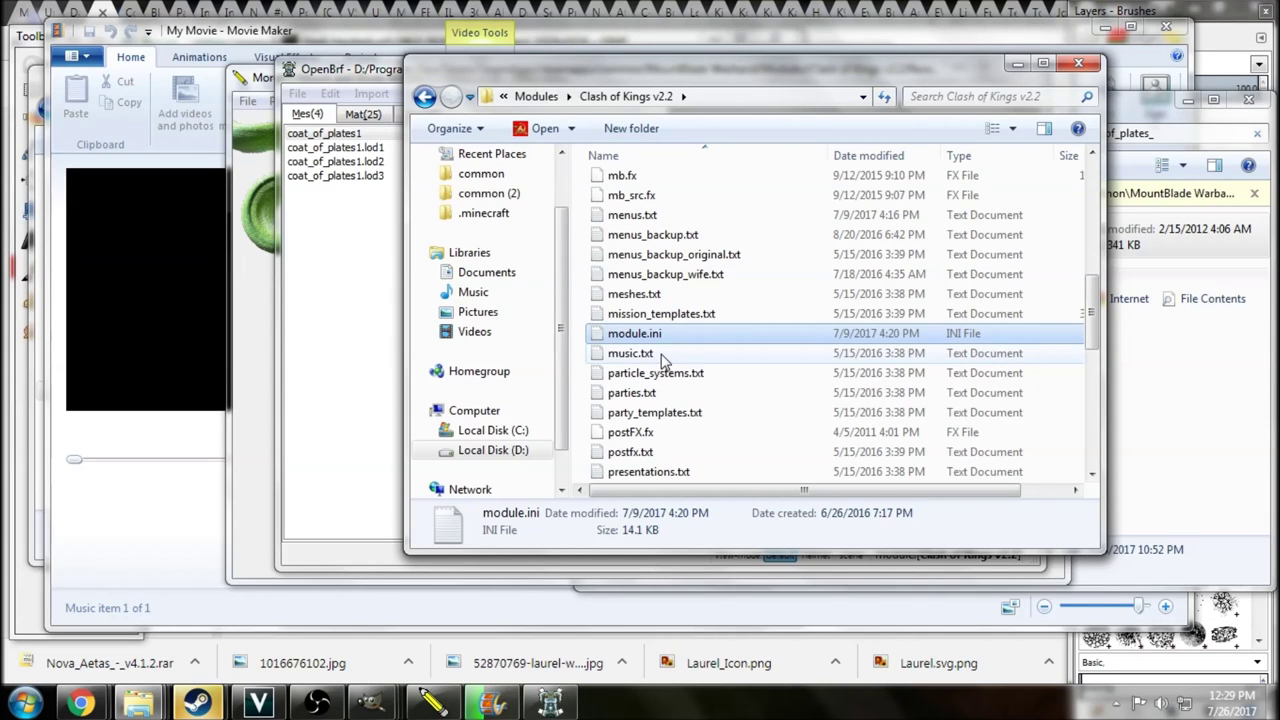
Open module.ini in Sublime Text and place the cursor at the end of line 394.
key("Return")
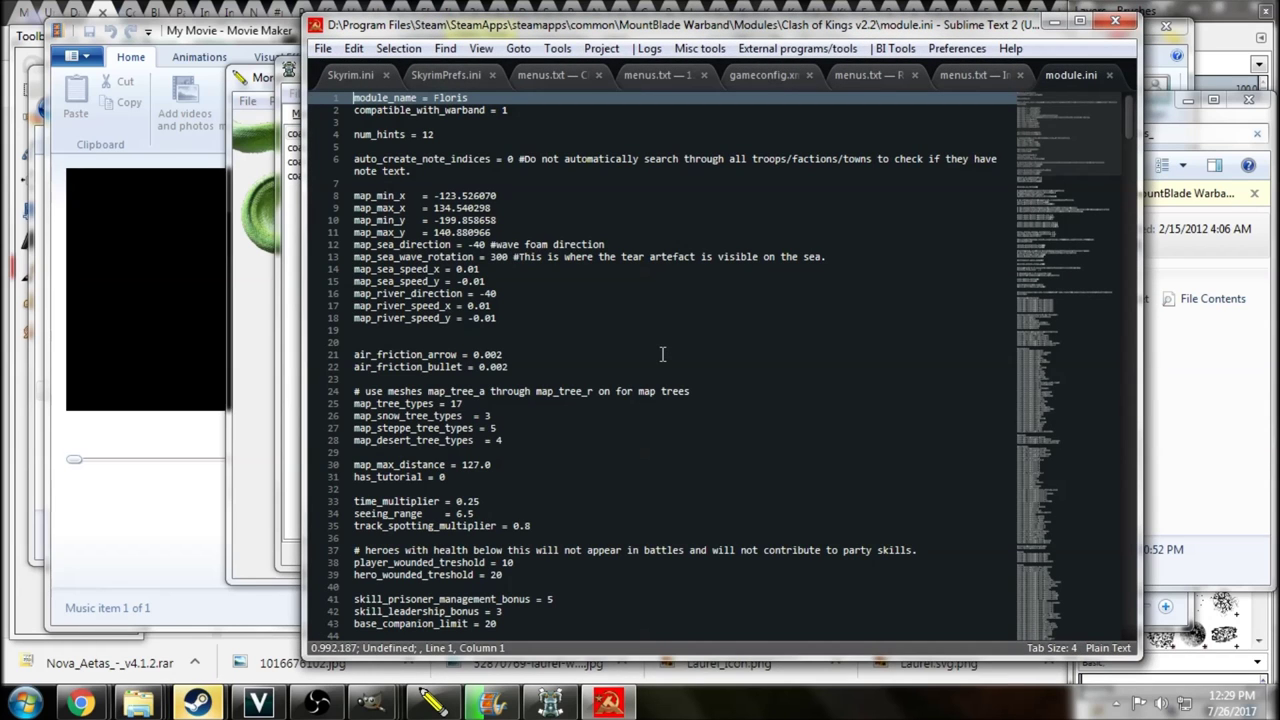
left_click_drag(663, 36, 643, 23)
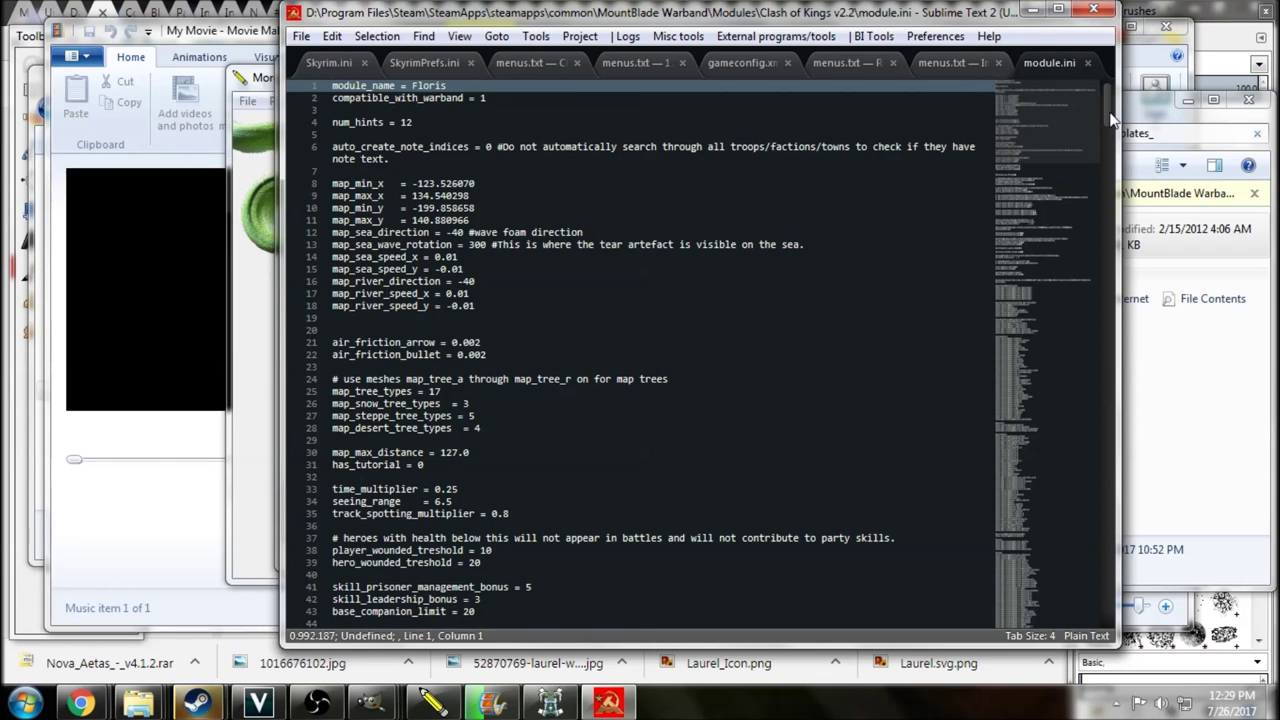
left_click_drag(1112, 118, 1118, 593)
scroll(558, 391, "up", 15)
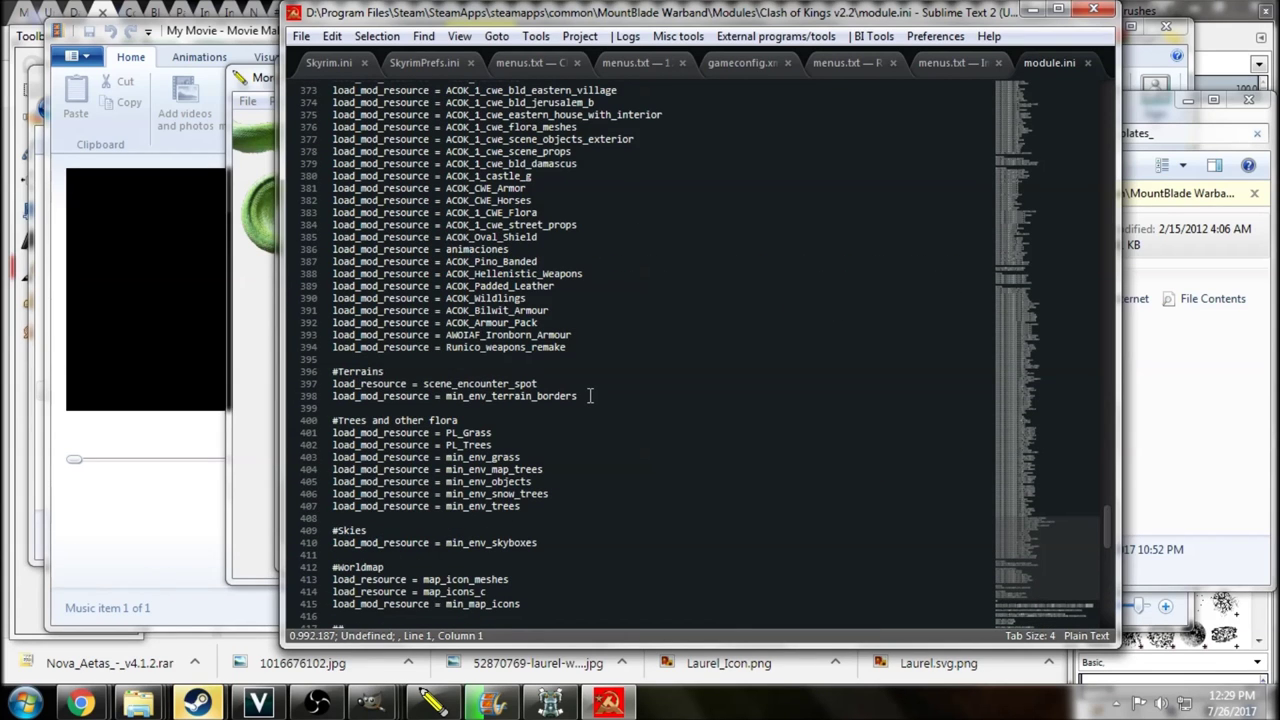
scroll(590, 396, "up", 1)
left_click(573, 384)
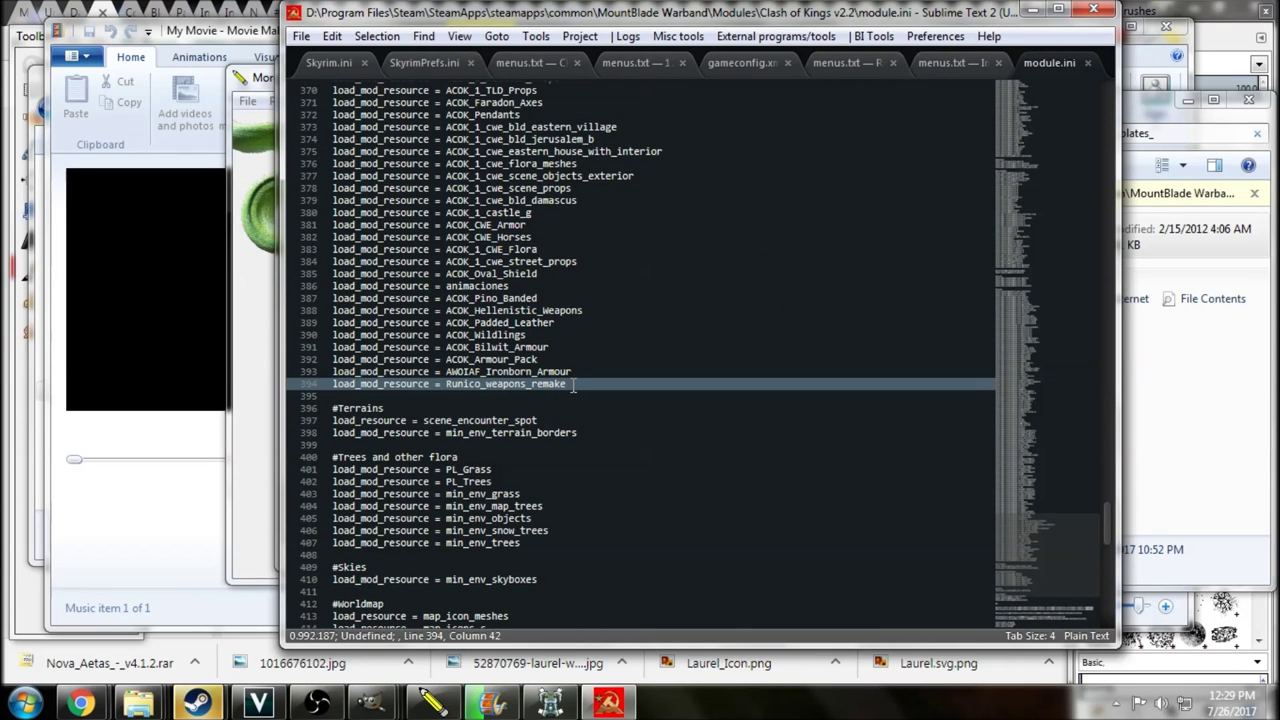
Add a load line for armadurasmedias after line 394 and save module.ini.
key("Return")
type("load_mod_resource")
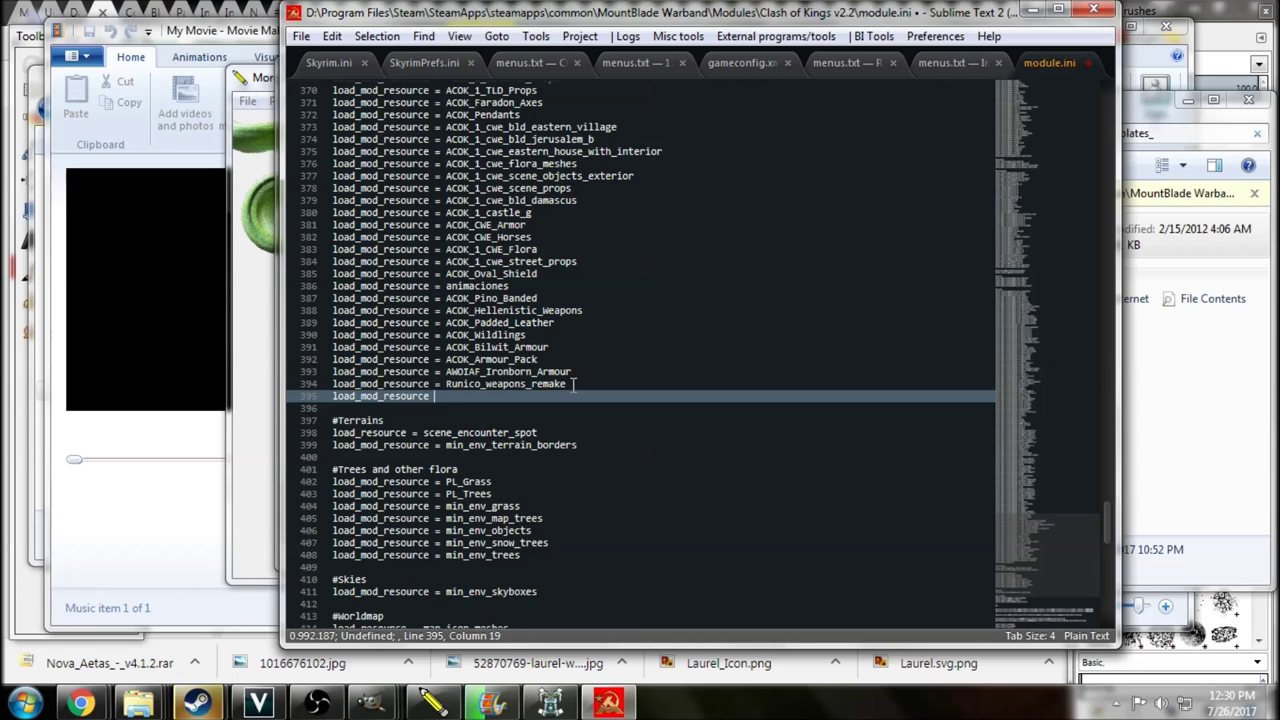
type("=")
key("ctrl+v")
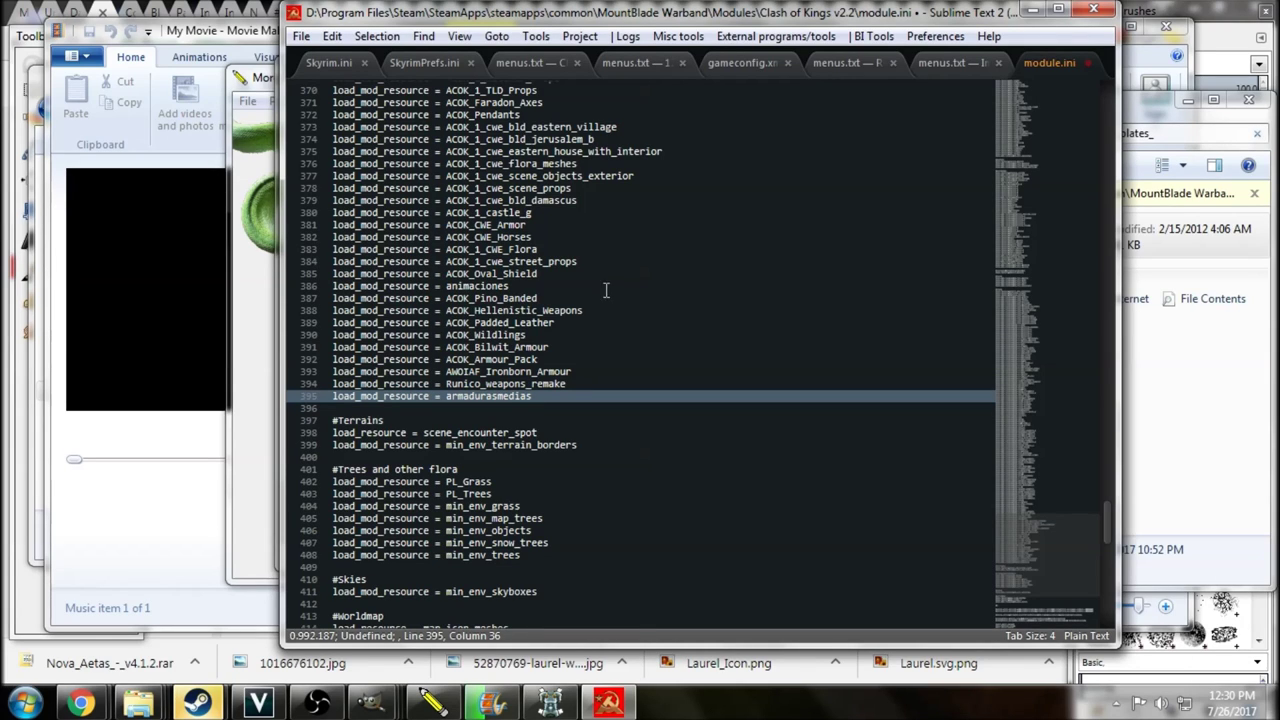
left_click(300, 37)
left_click(339, 203)
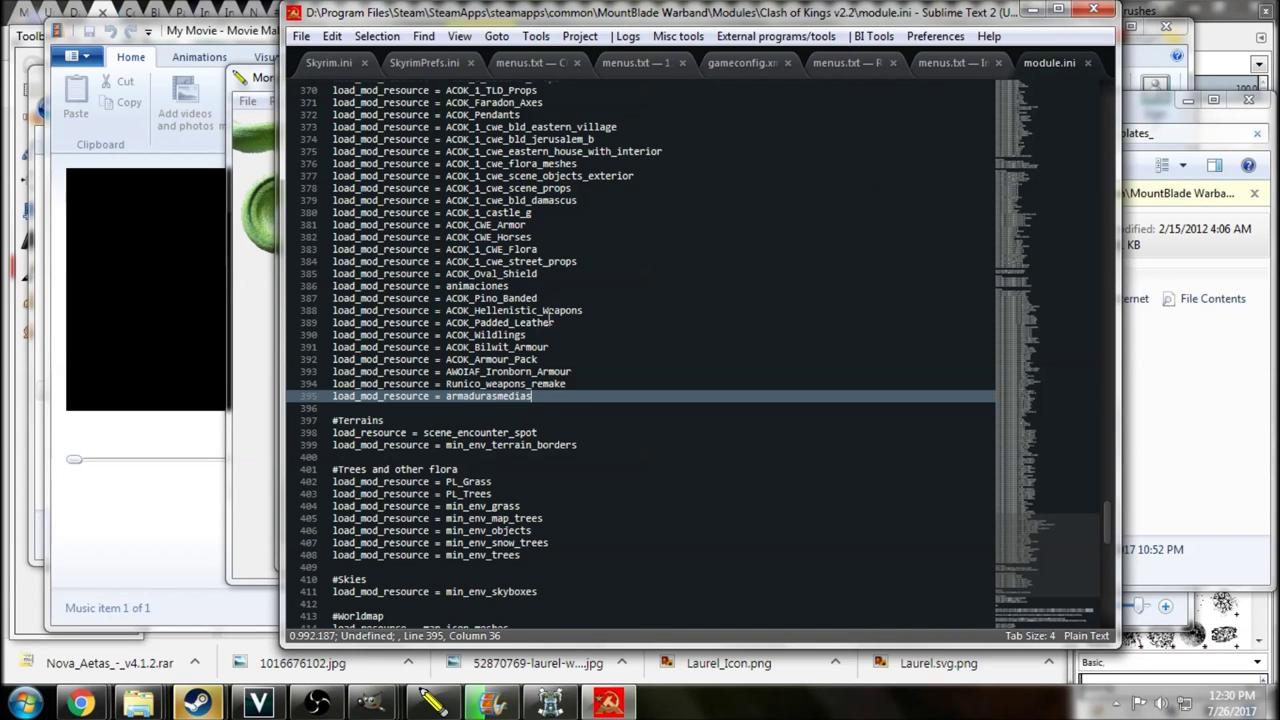
Review the load_mod_resource list, then close module.ini and Sublime Text.
scroll(550, 318, "up", 5)
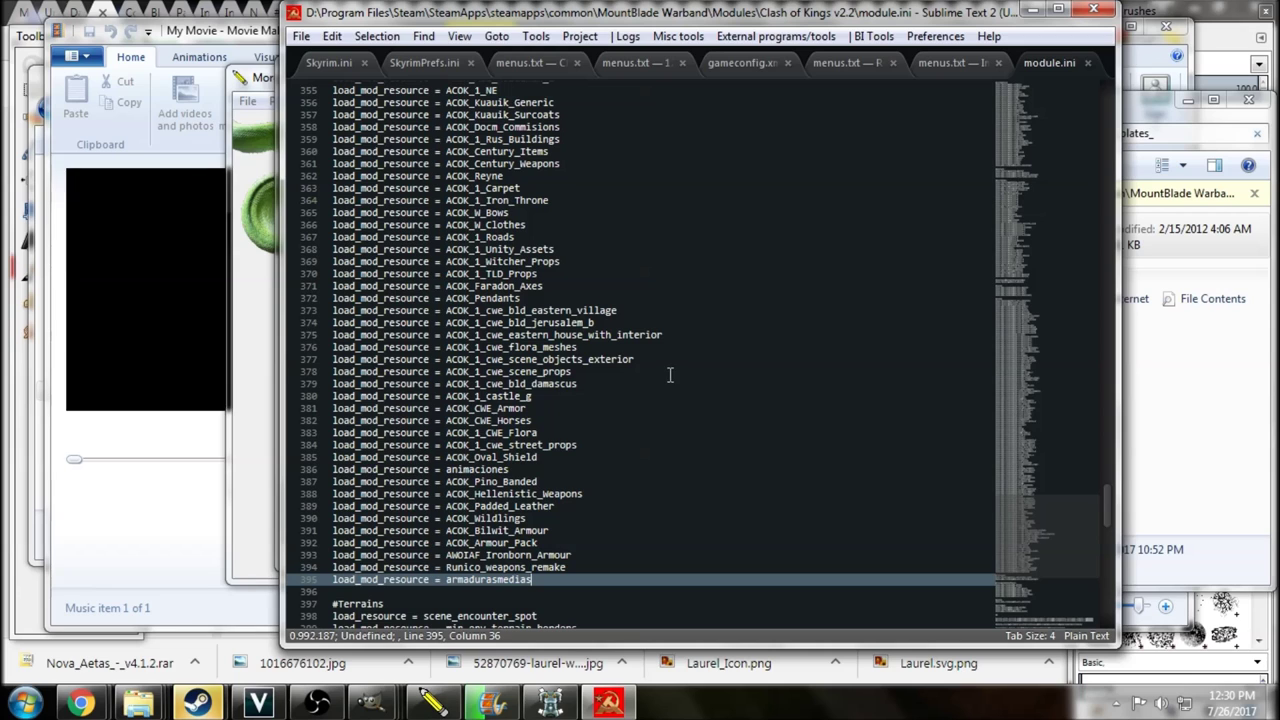
scroll(628, 360, "up", 20)
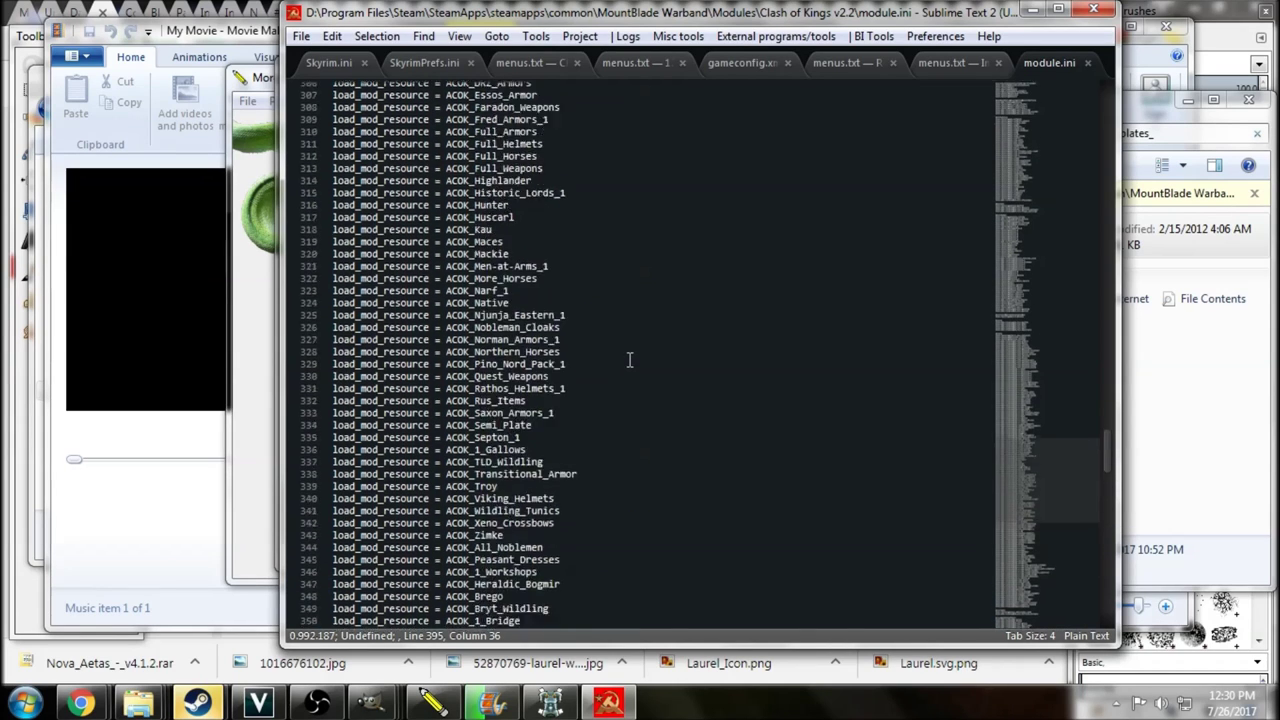
scroll(631, 353, "up", 7)
scroll(651, 349, "down", 10)
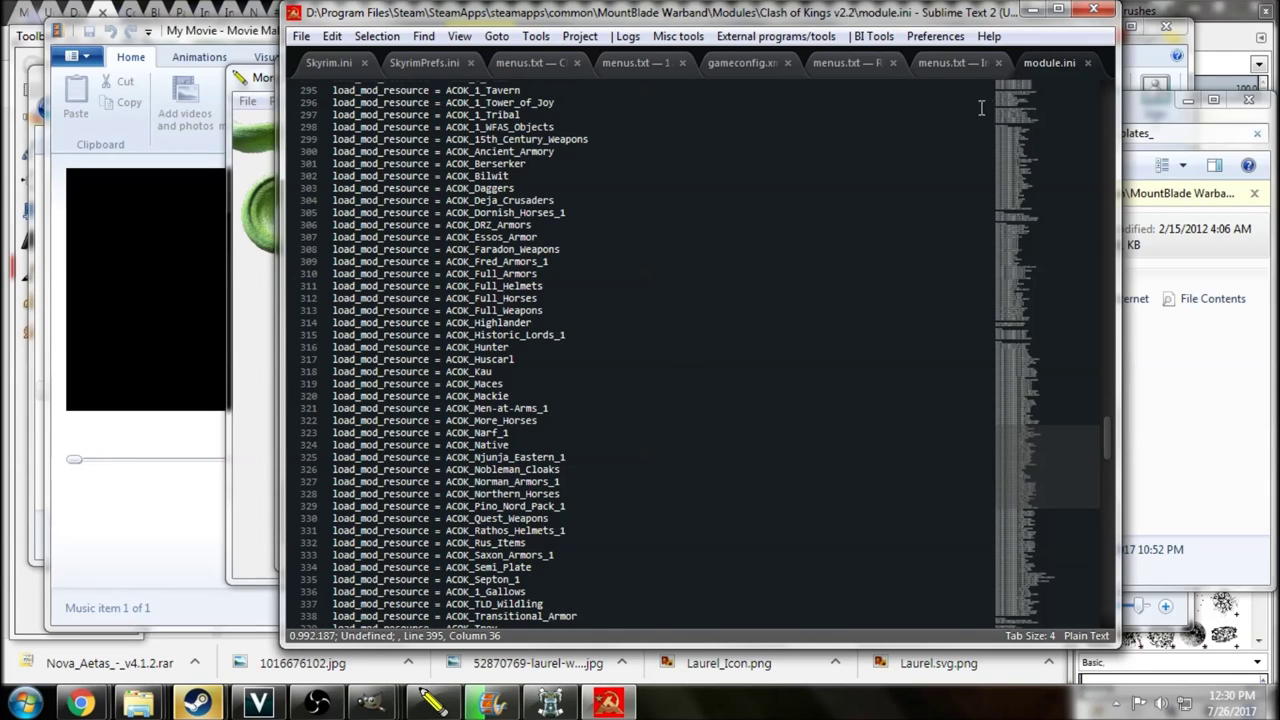
left_click(1088, 62)
left_click(1093, 9)
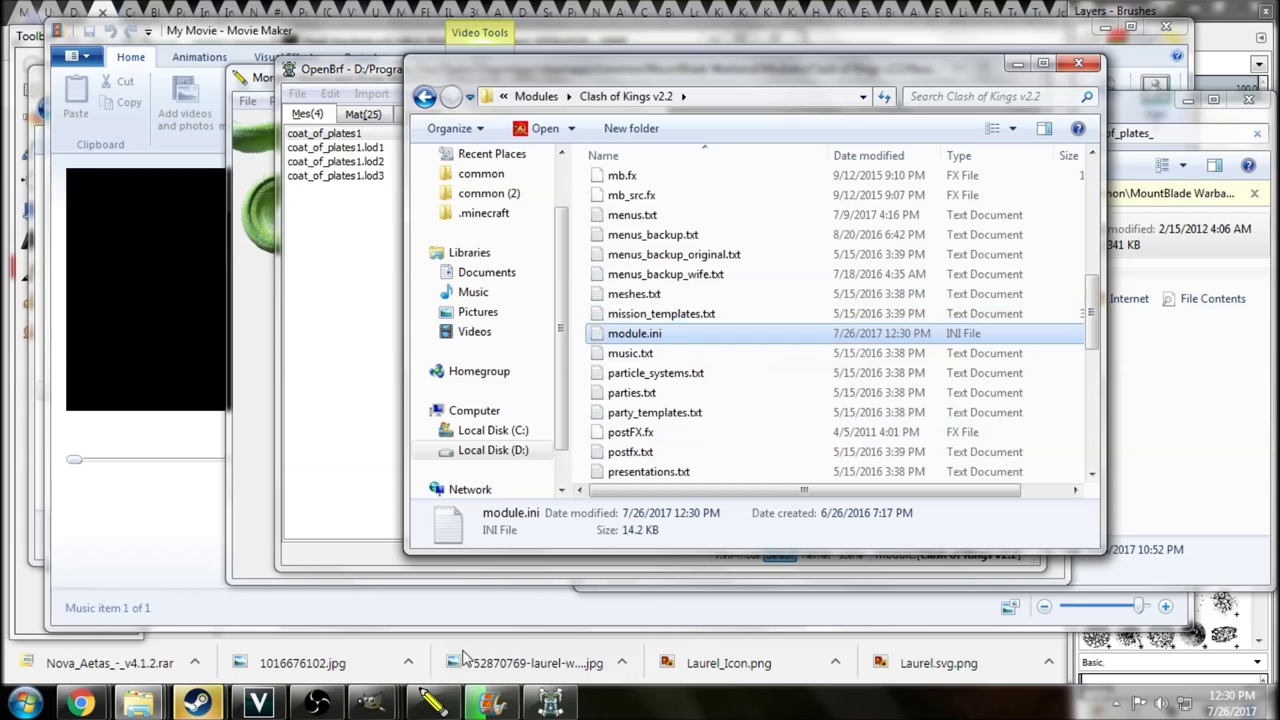
Save the module settings with the Module directory ending in Clash of Kings v2.2.
left_click(437, 705)
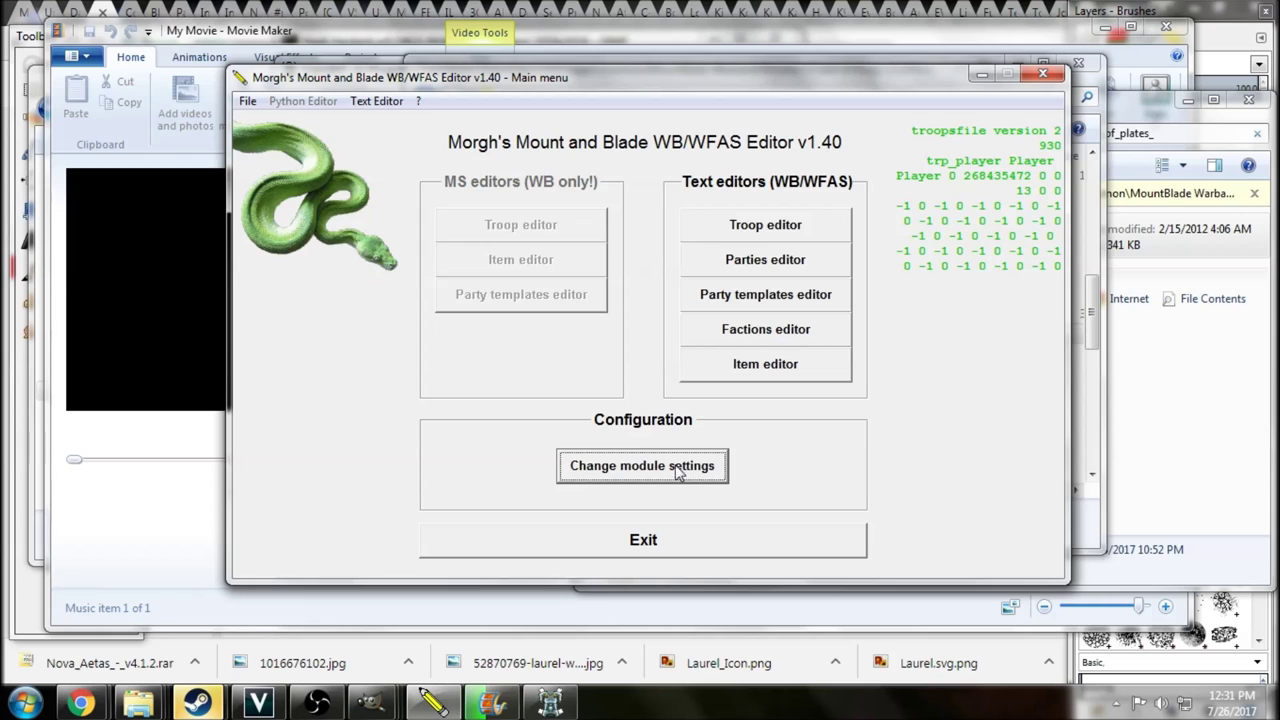
left_click(630, 468)
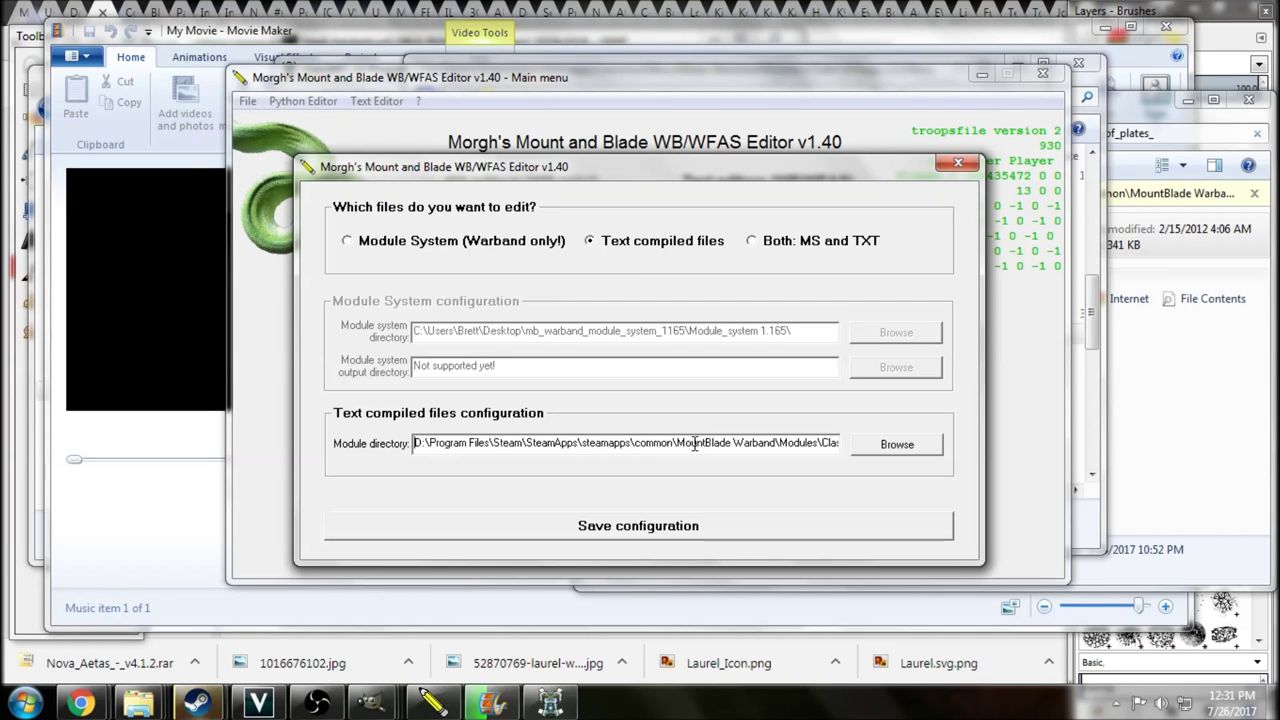
left_click_drag(694, 444, 840, 444)
left_click(771, 443)
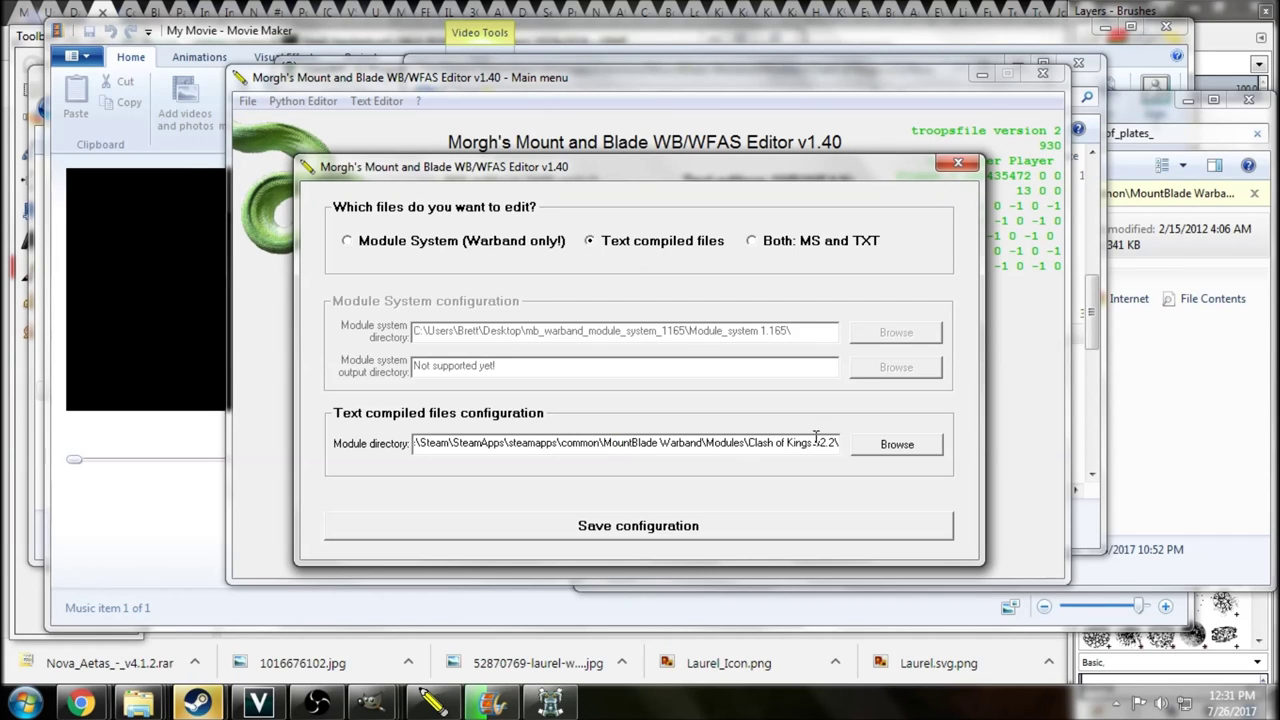
left_click_drag(748, 444, 834, 444)
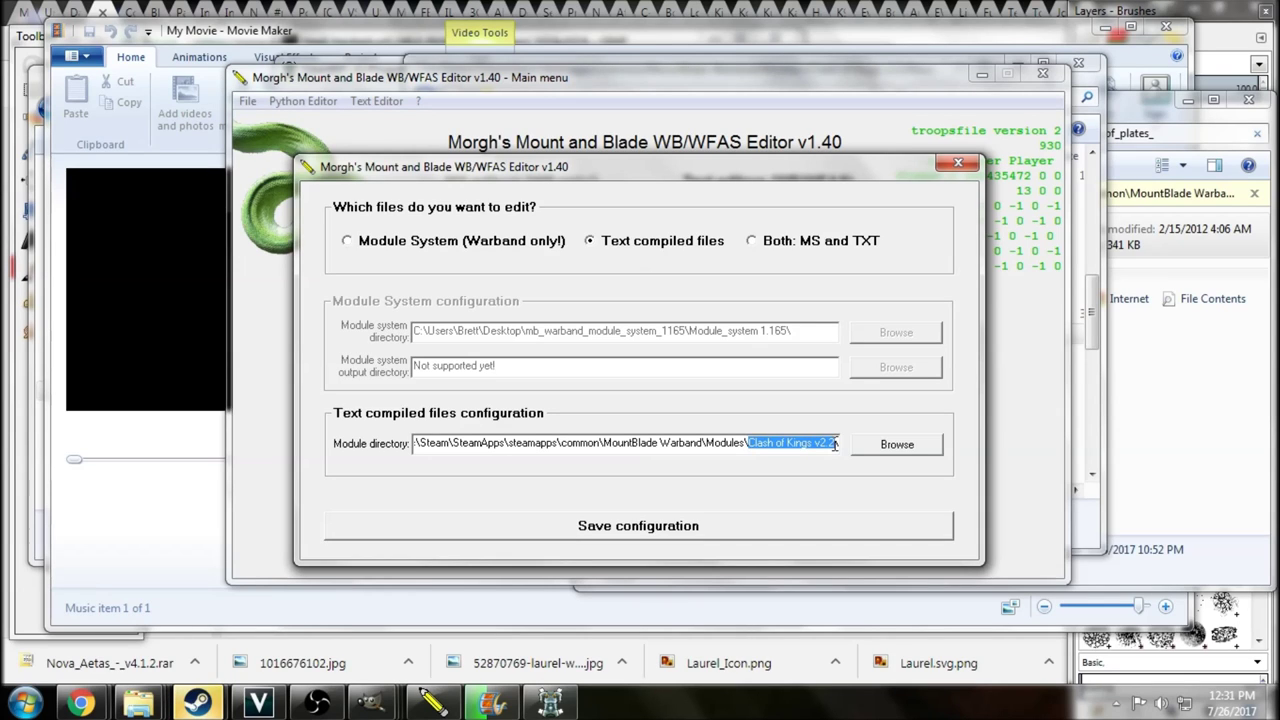
left_click(734, 524)
left_click(692, 414)
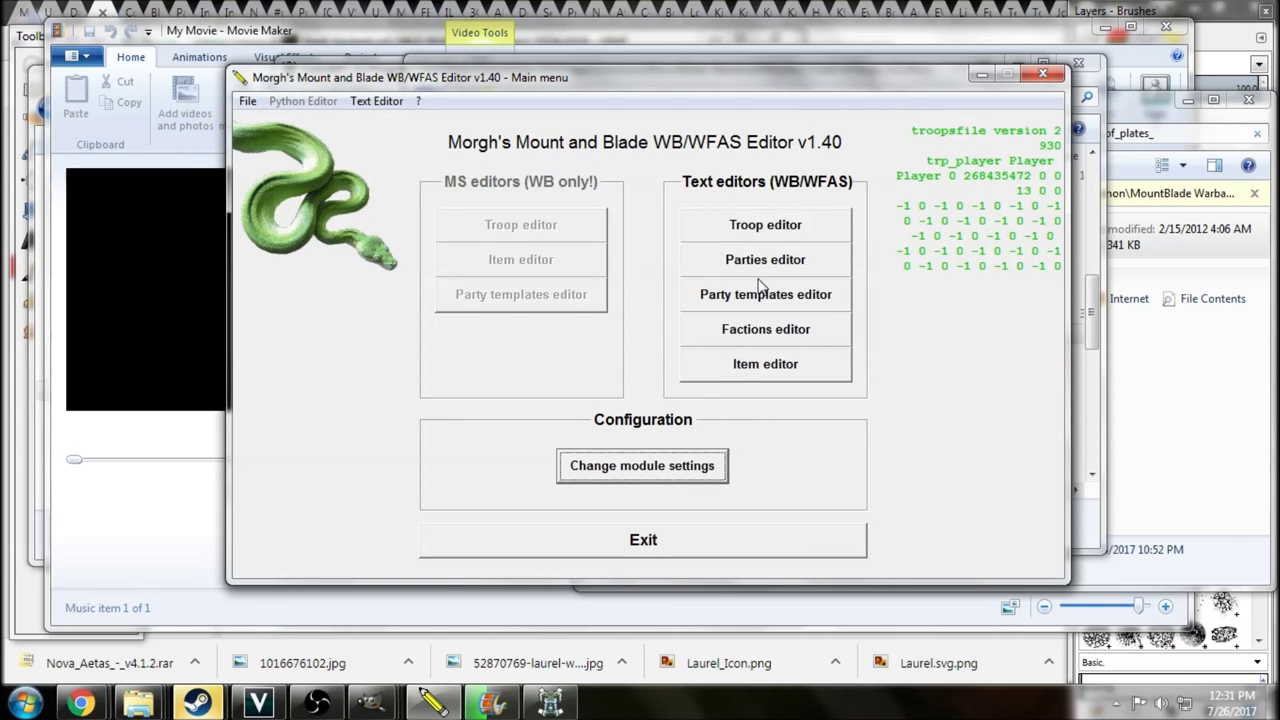
Open the Item Editor and filter the item list by 'coat_of_plates'.
left_click(778, 368)
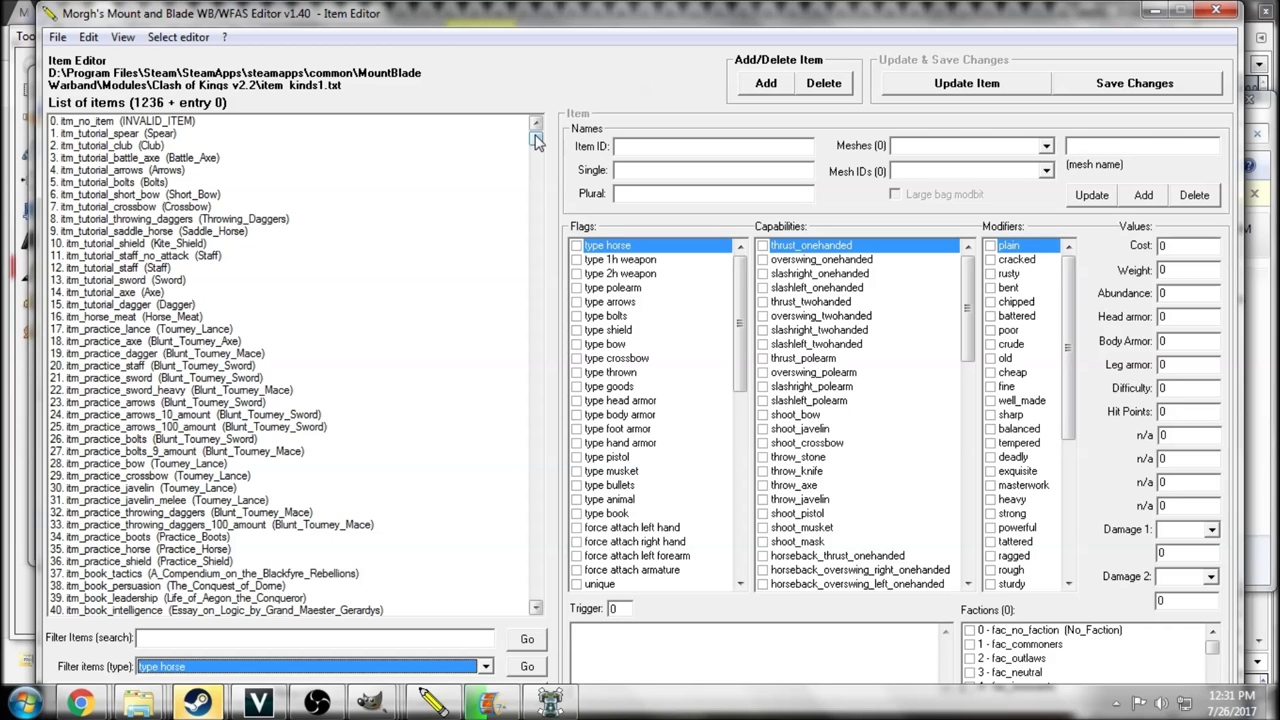
left_click(400, 638)
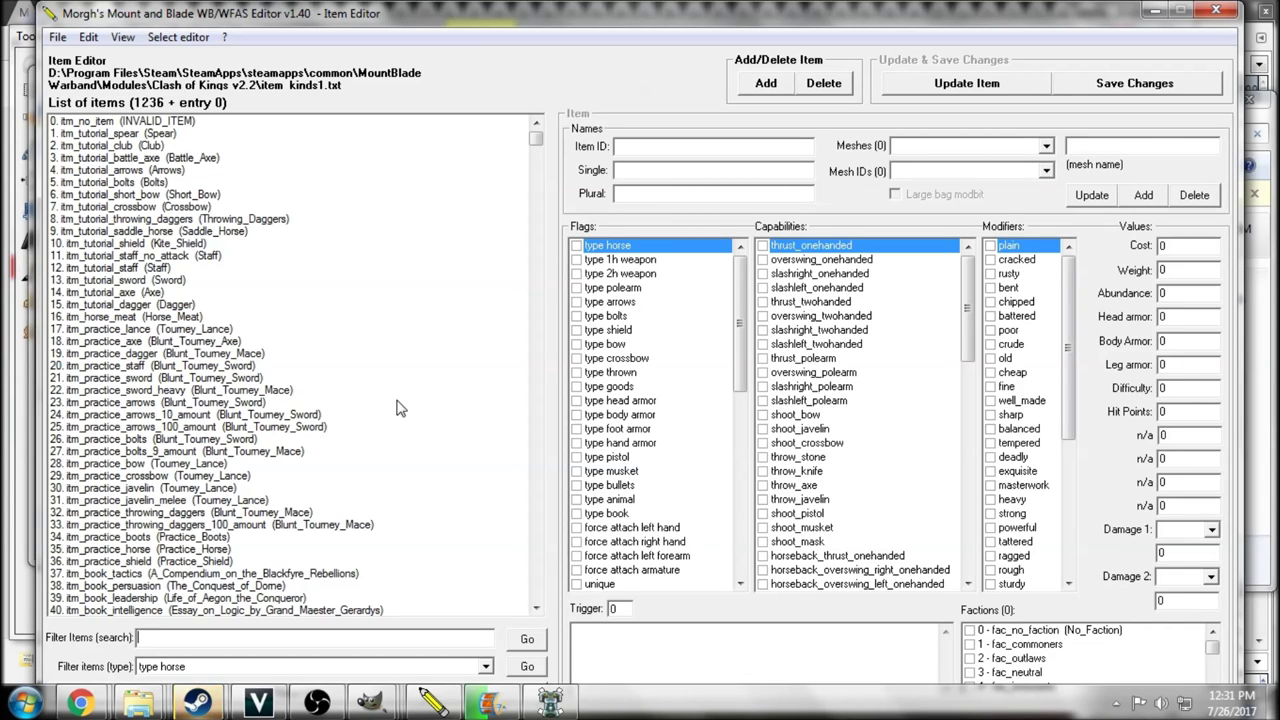
type("coat_of_plates")
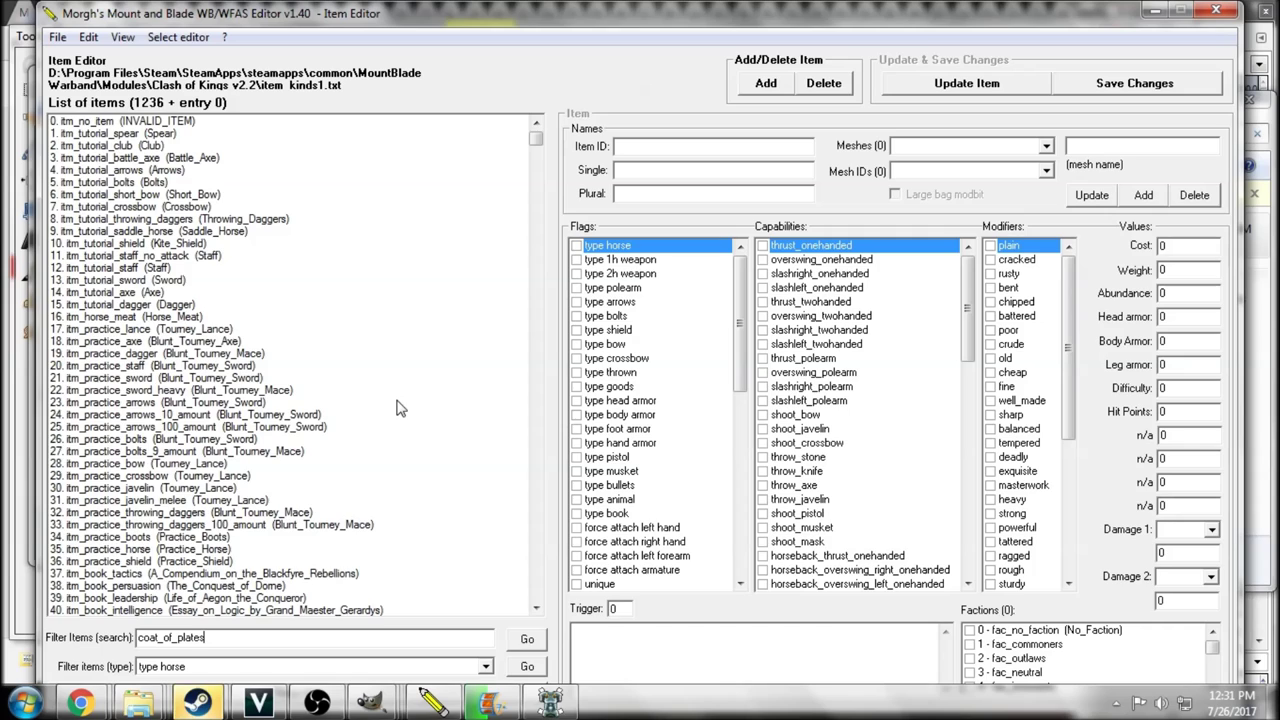
key("Return")
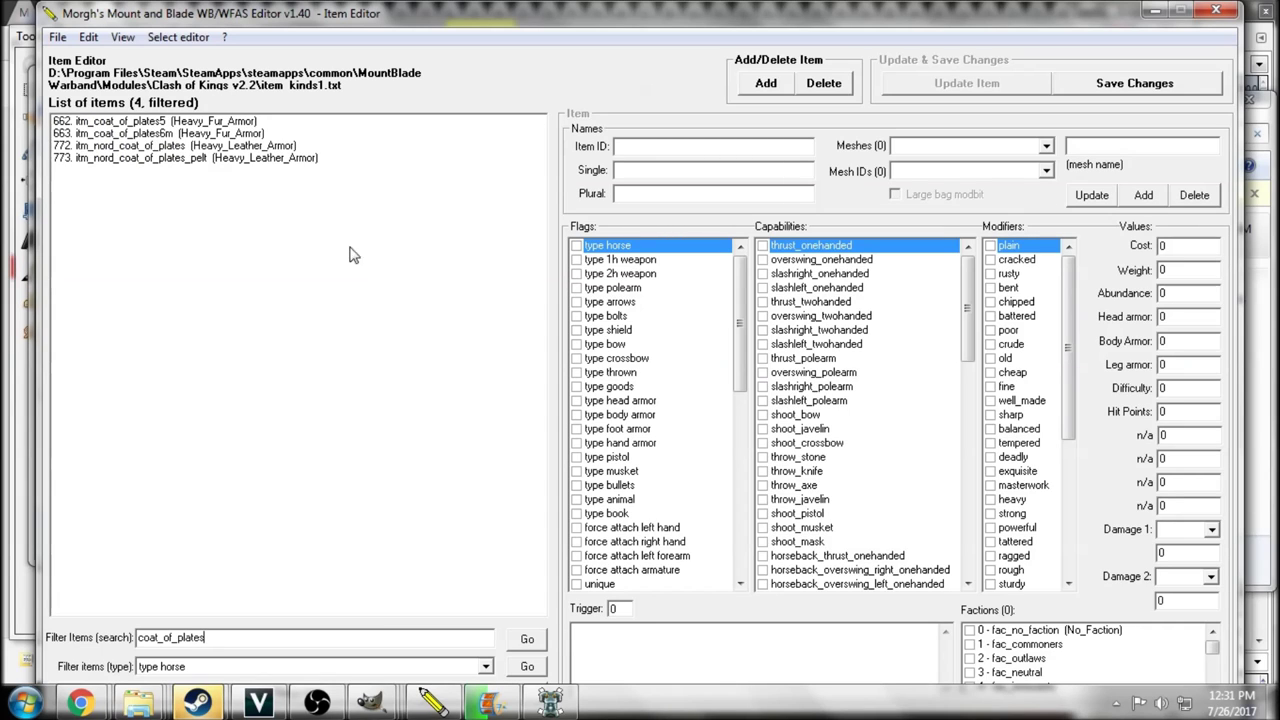
Show itm_coat_of_plates5's properties and browse its Flags and Modifiers lists.
left_click(240, 124)
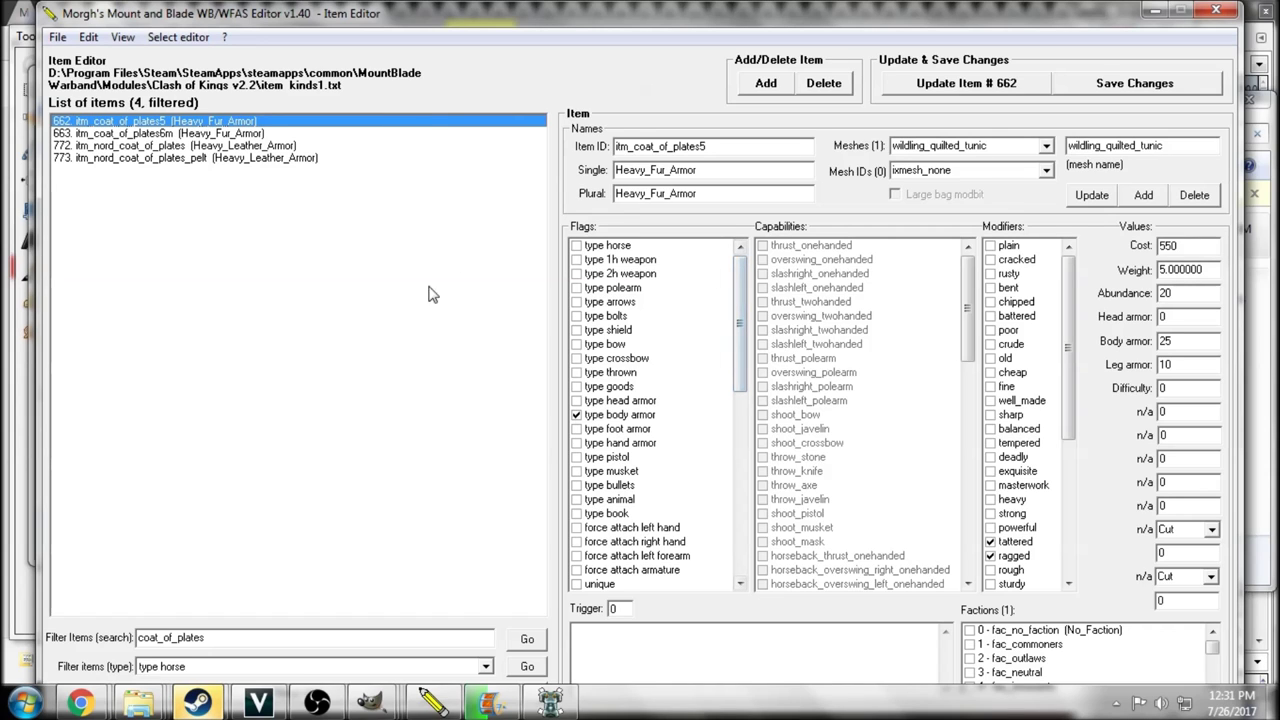
left_click_drag(741, 300, 744, 390)
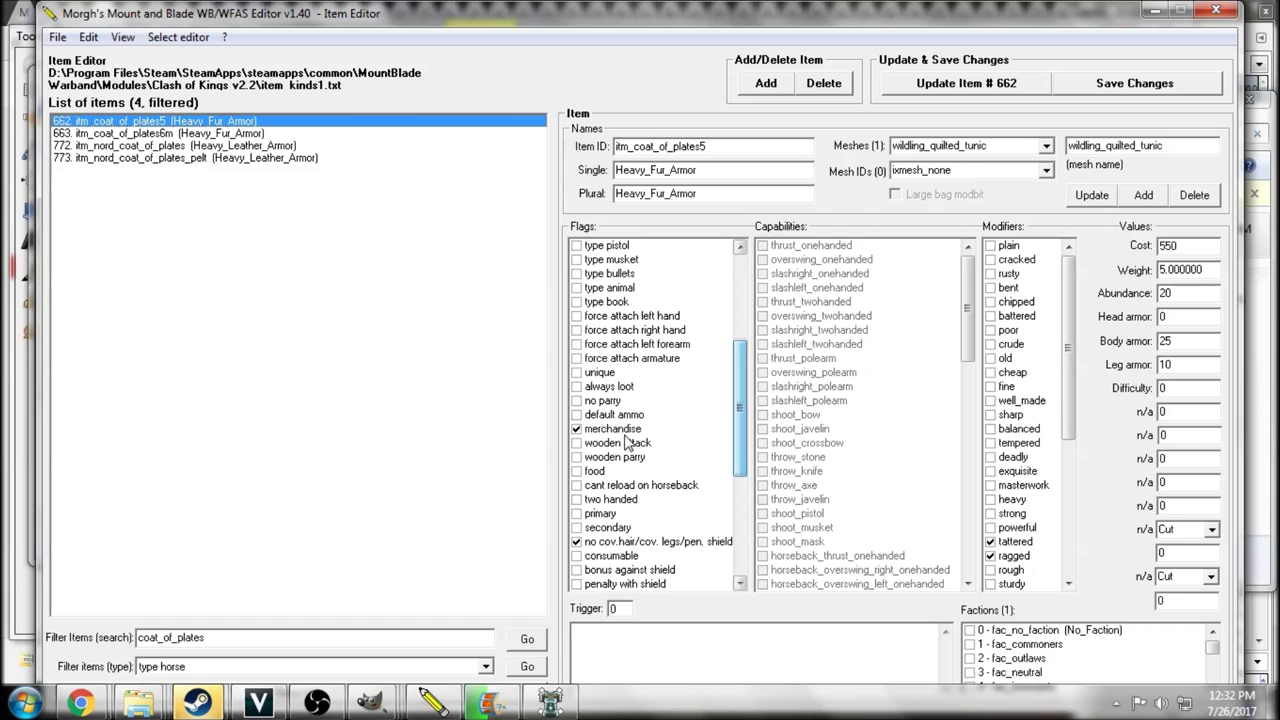
left_click_drag(741, 395, 741, 450)
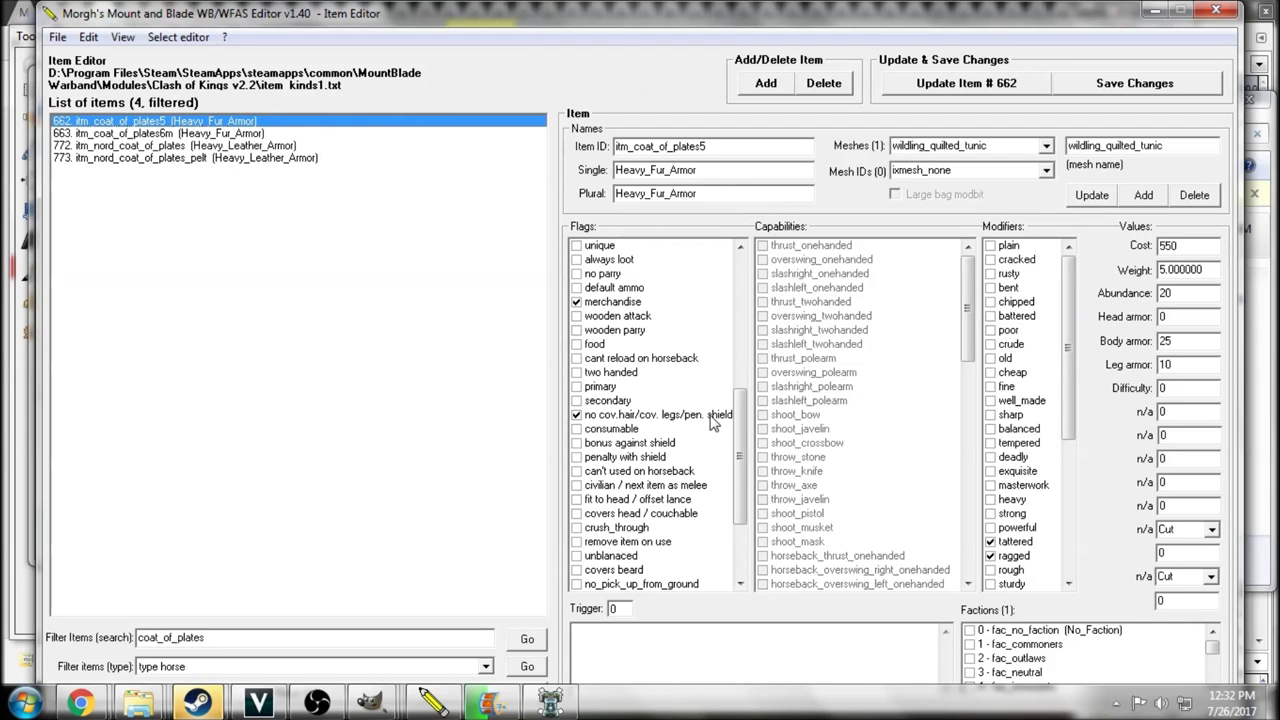
left_click_drag(741, 418, 747, 276)
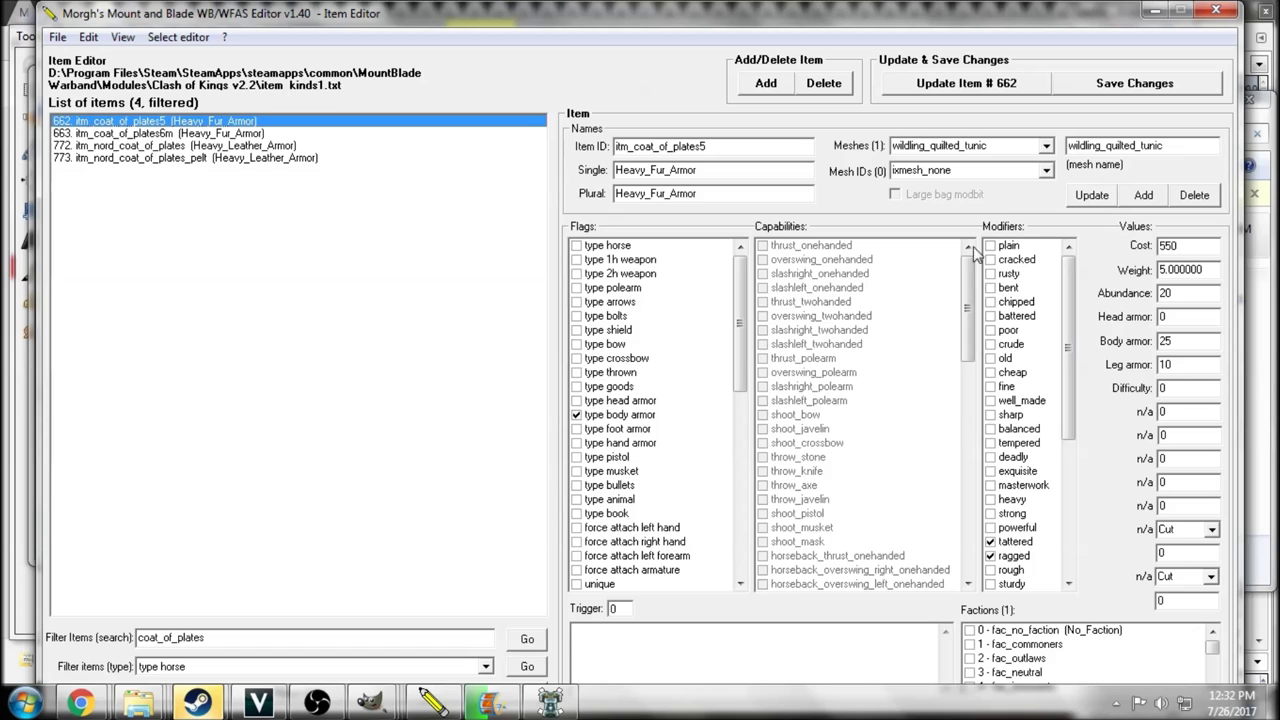
left_click_drag(1068, 282, 1072, 375)
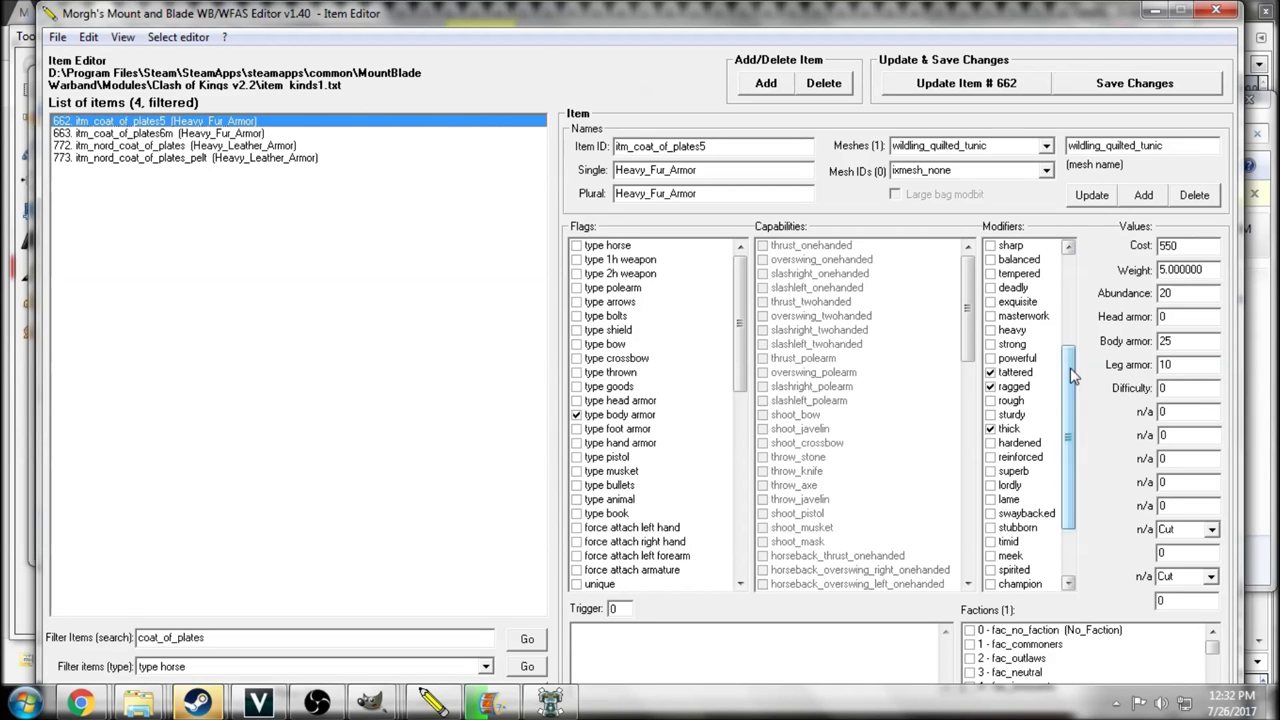
scroll(1072, 422, "down", 1)
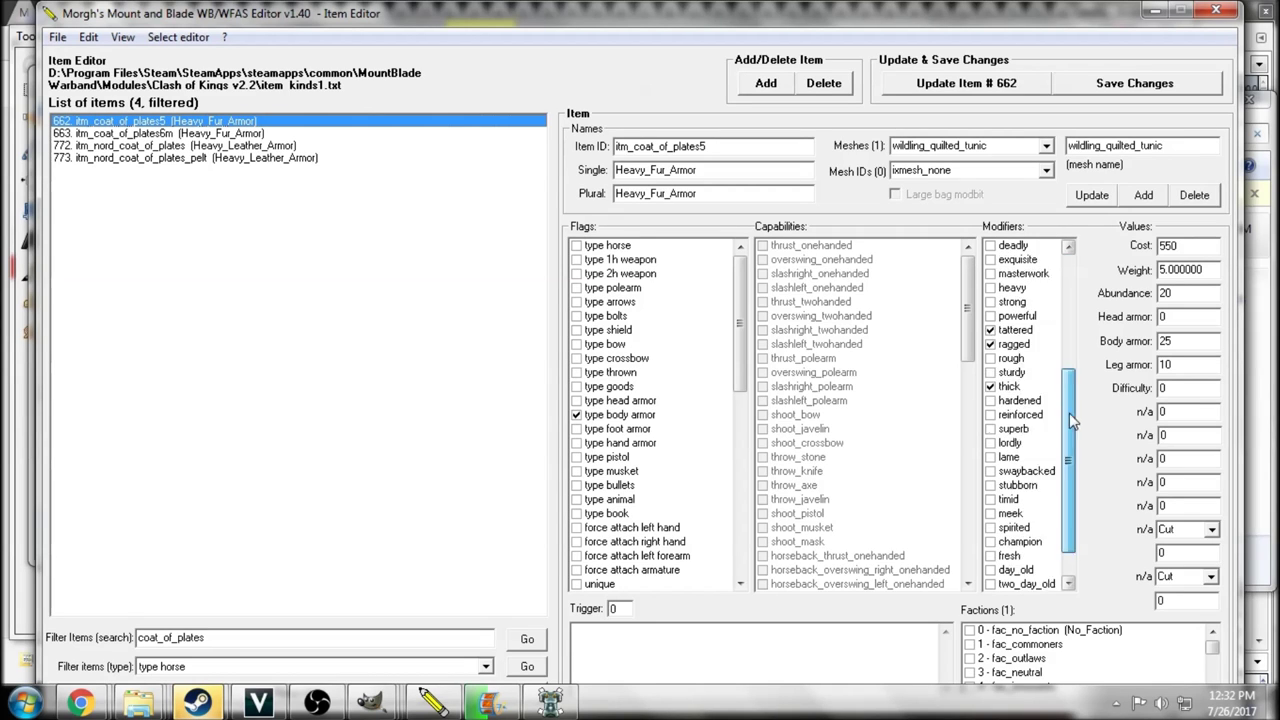
left_click_drag(1073, 490, 1073, 330)
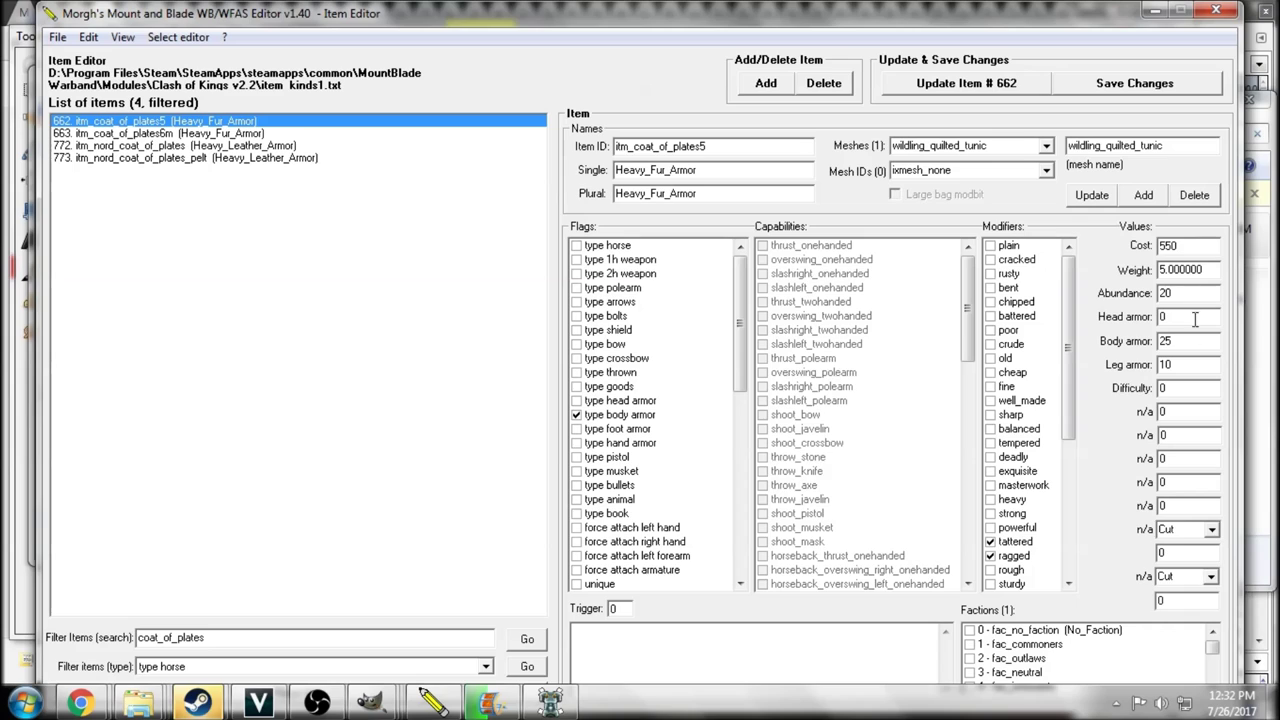
Check the Leg armor value of 10 and leave Difficulty at 0.
double_click(1165, 364)
left_click(1192, 389)
type("10")
key("Left")
key("BackSpace")
Keep Cut as both damage types, then replace the item search text with 'sowword'.
left_click(1211, 530)
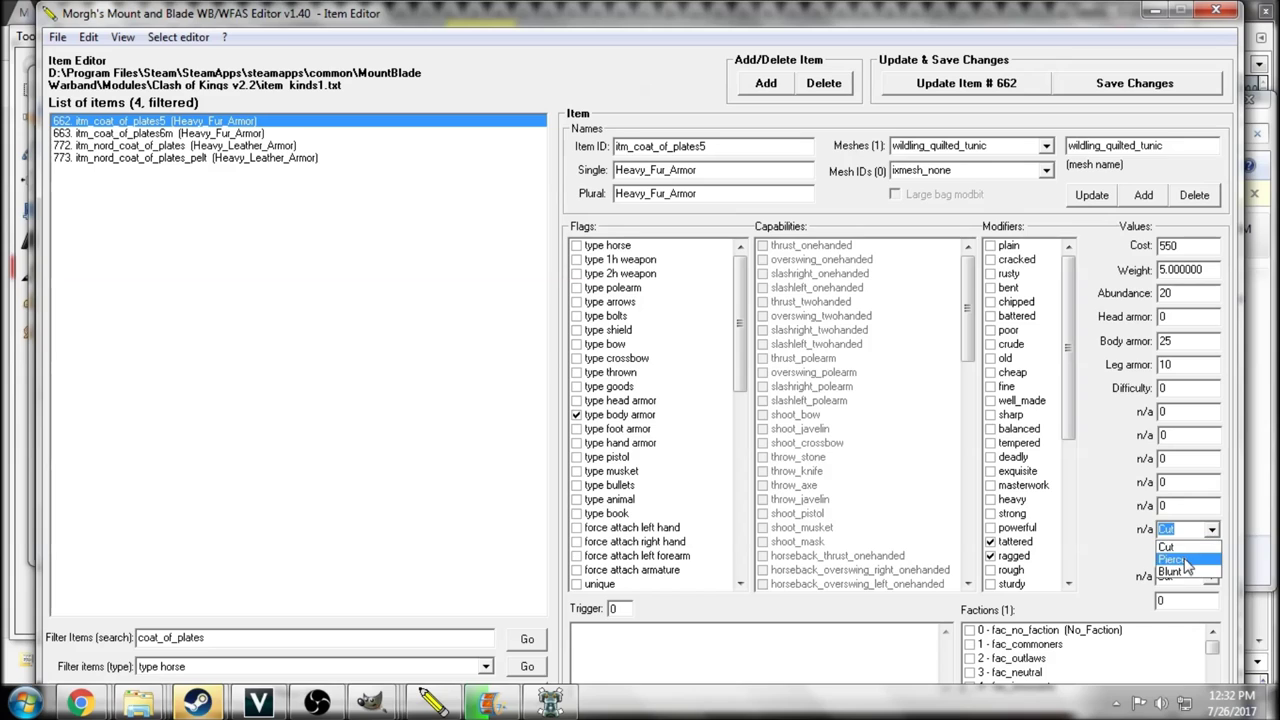
left_click(1166, 547)
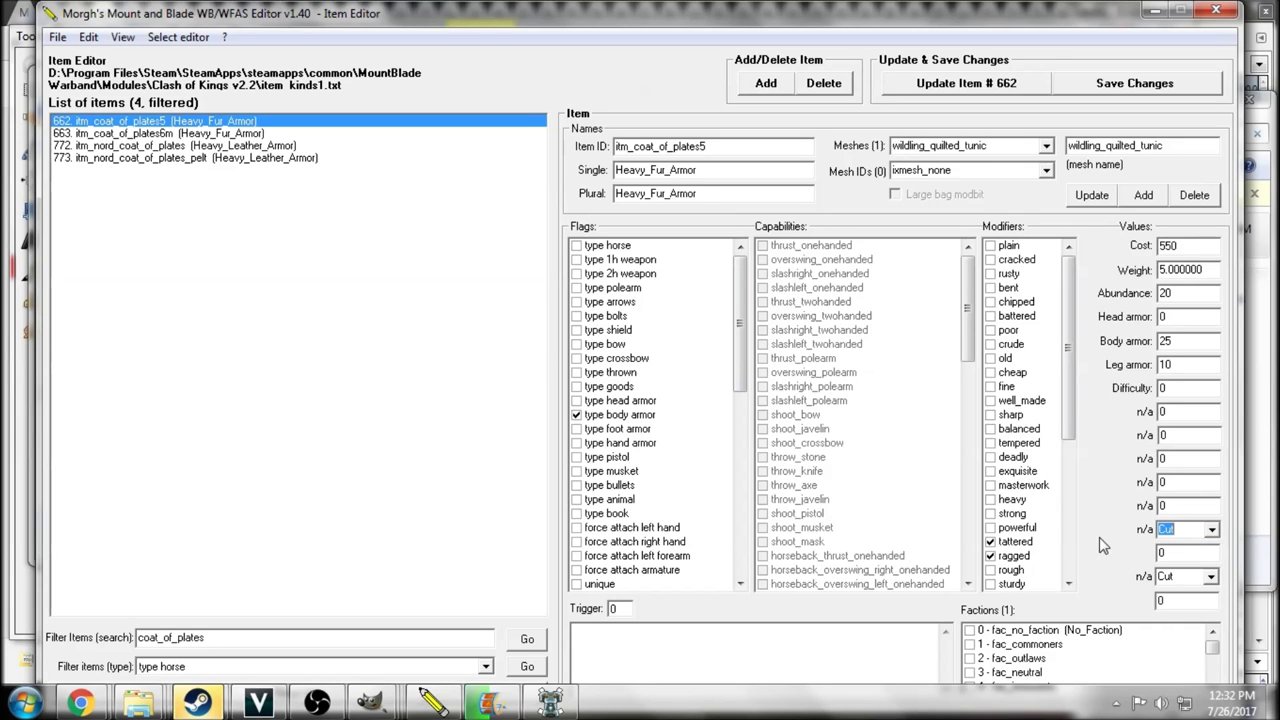
left_click(1210, 578)
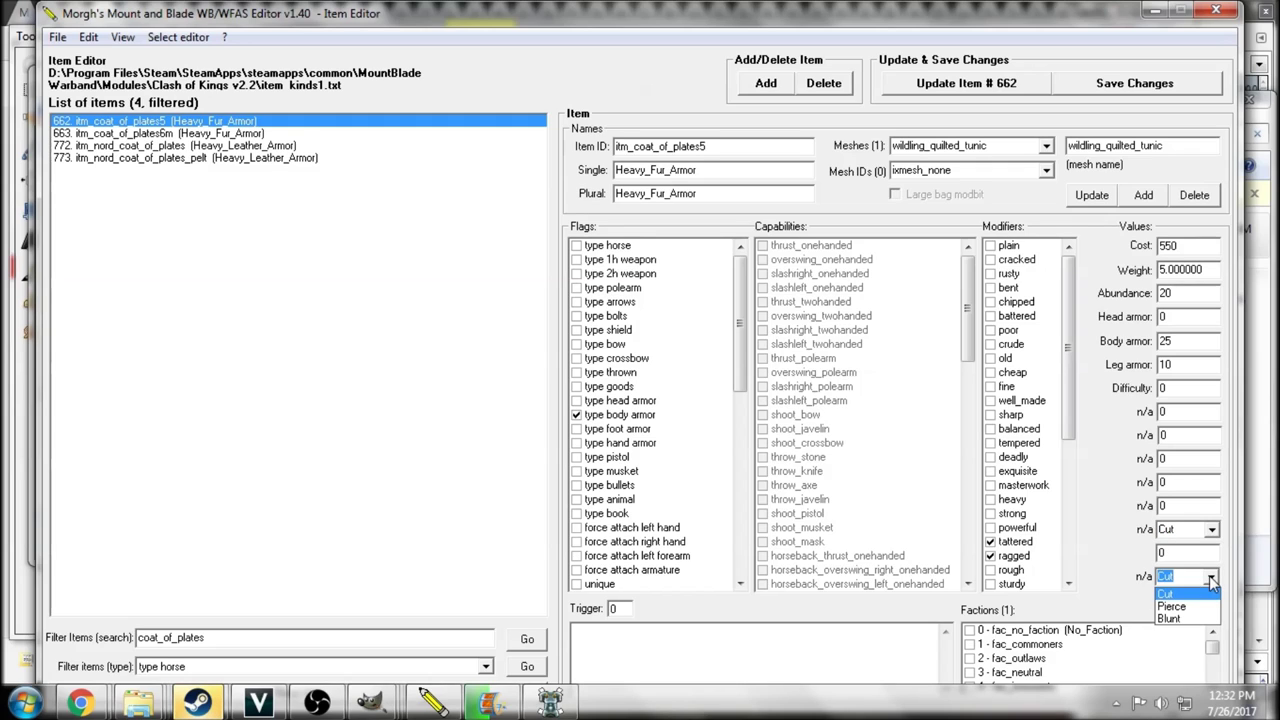
left_click(1210, 581)
double_click(1165, 552)
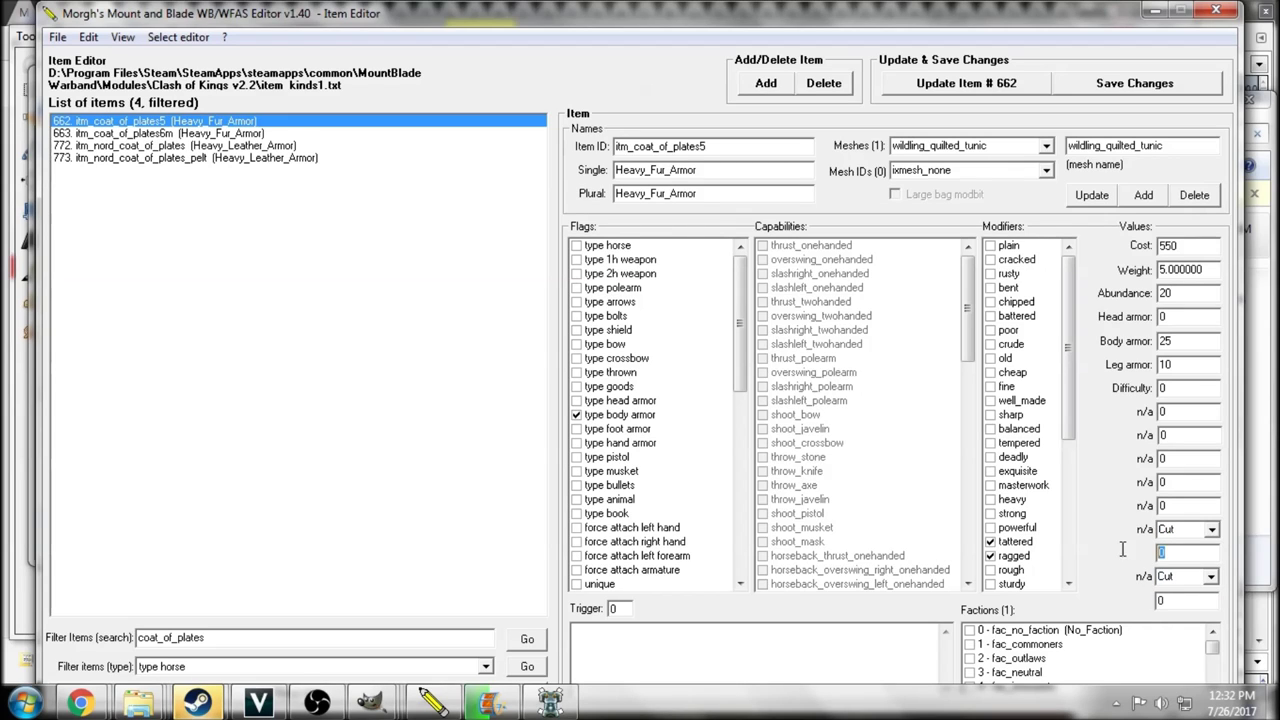
double_click(1198, 598)
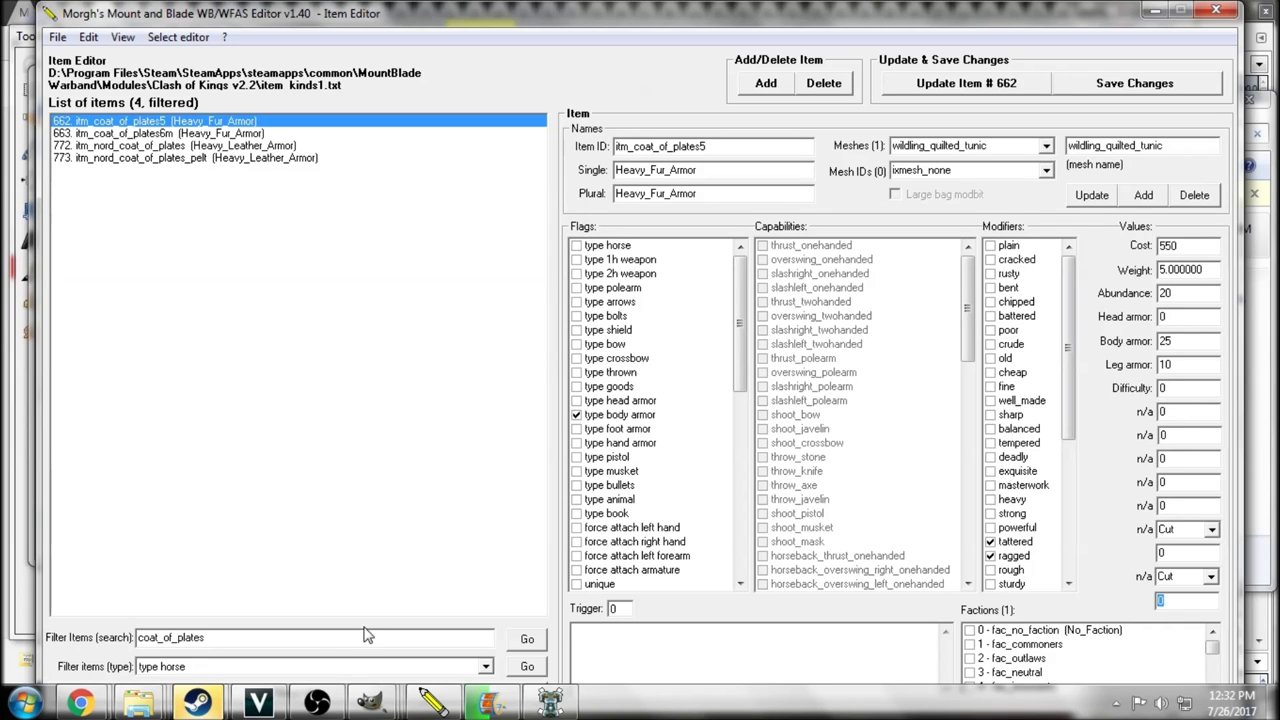
left_click_drag(205, 637, 78, 640)
type("sowrd")
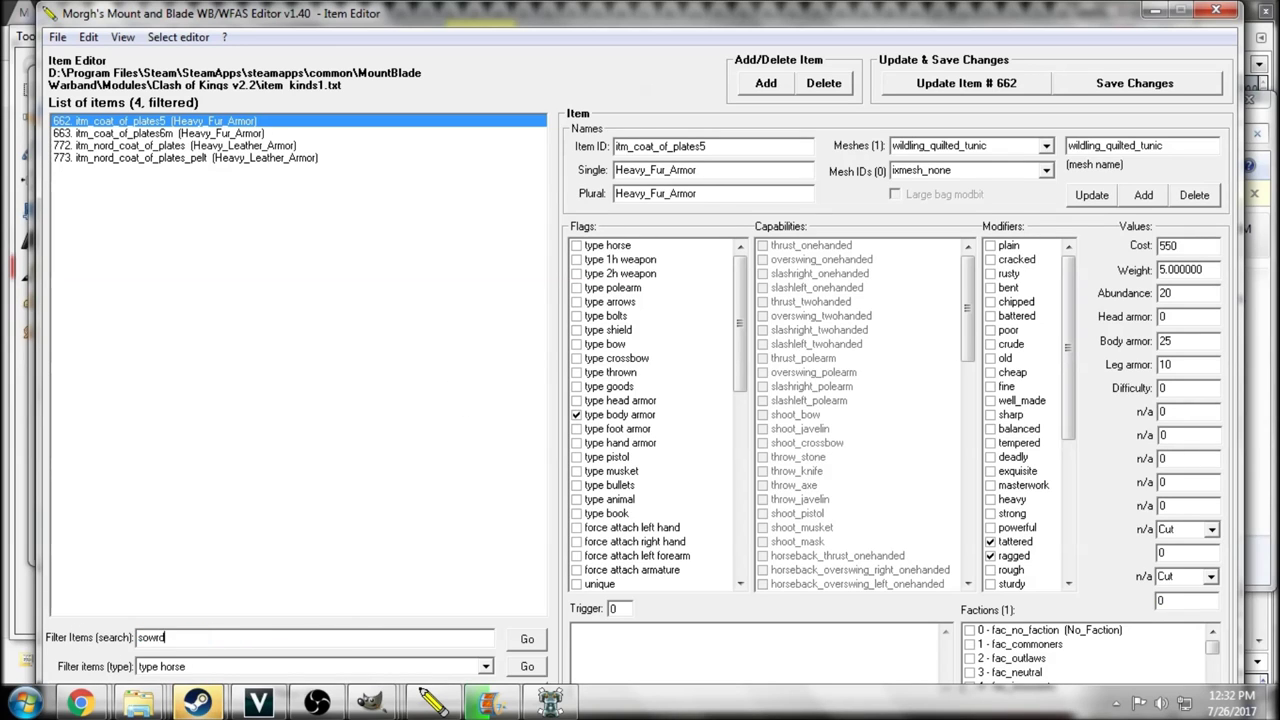
type("word")
Apply the sword filter (47 items) and show itm_bastard_sword_1's properties.
key("Return")
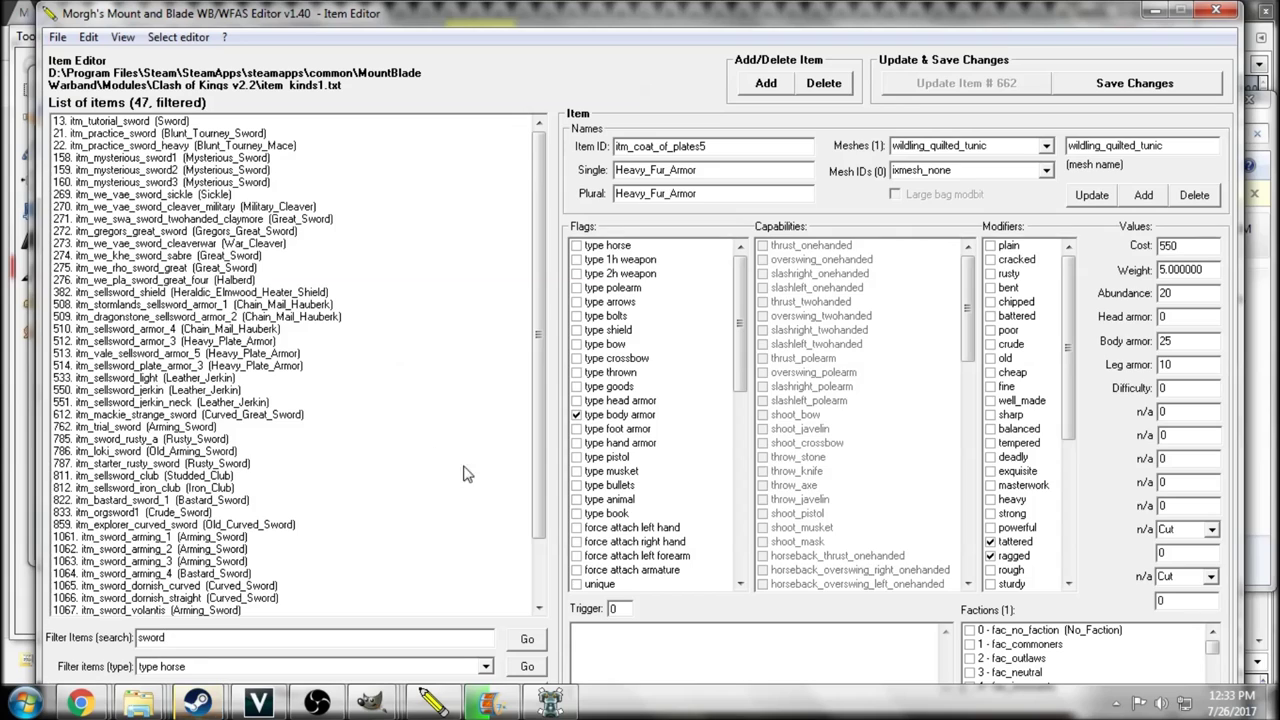
left_click(250, 500)
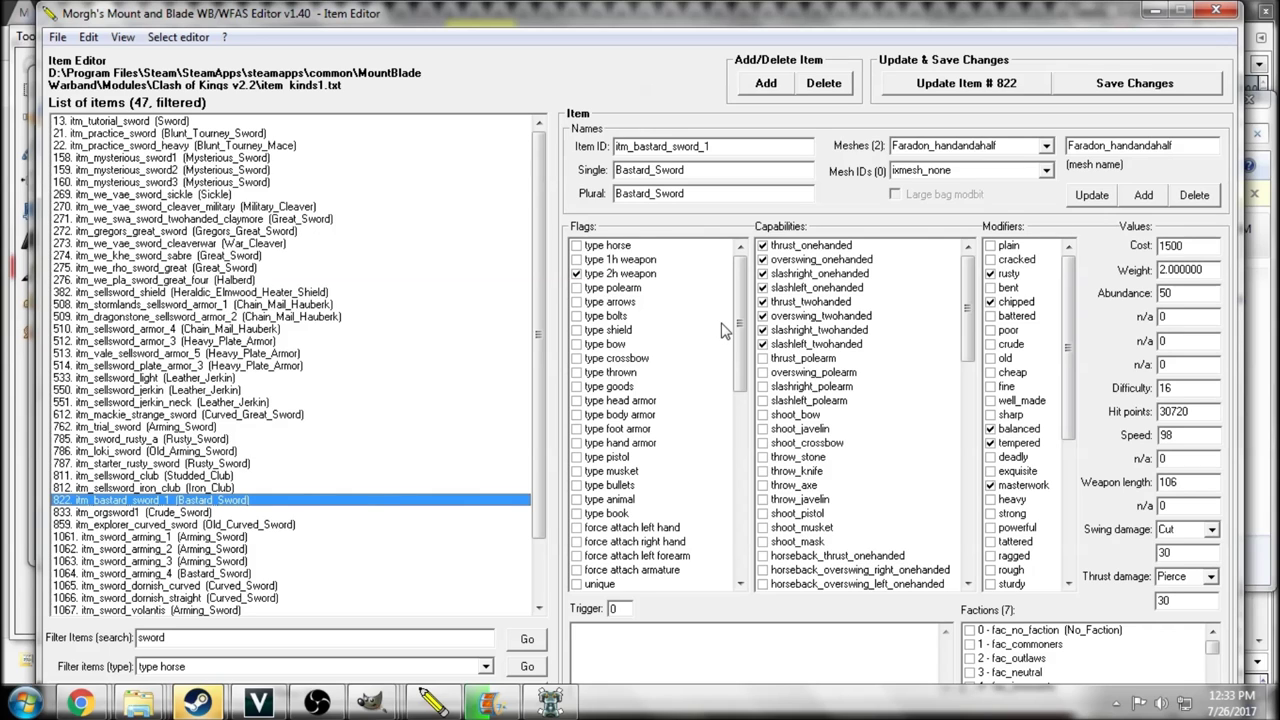
left_click_drag(740, 320, 740, 397)
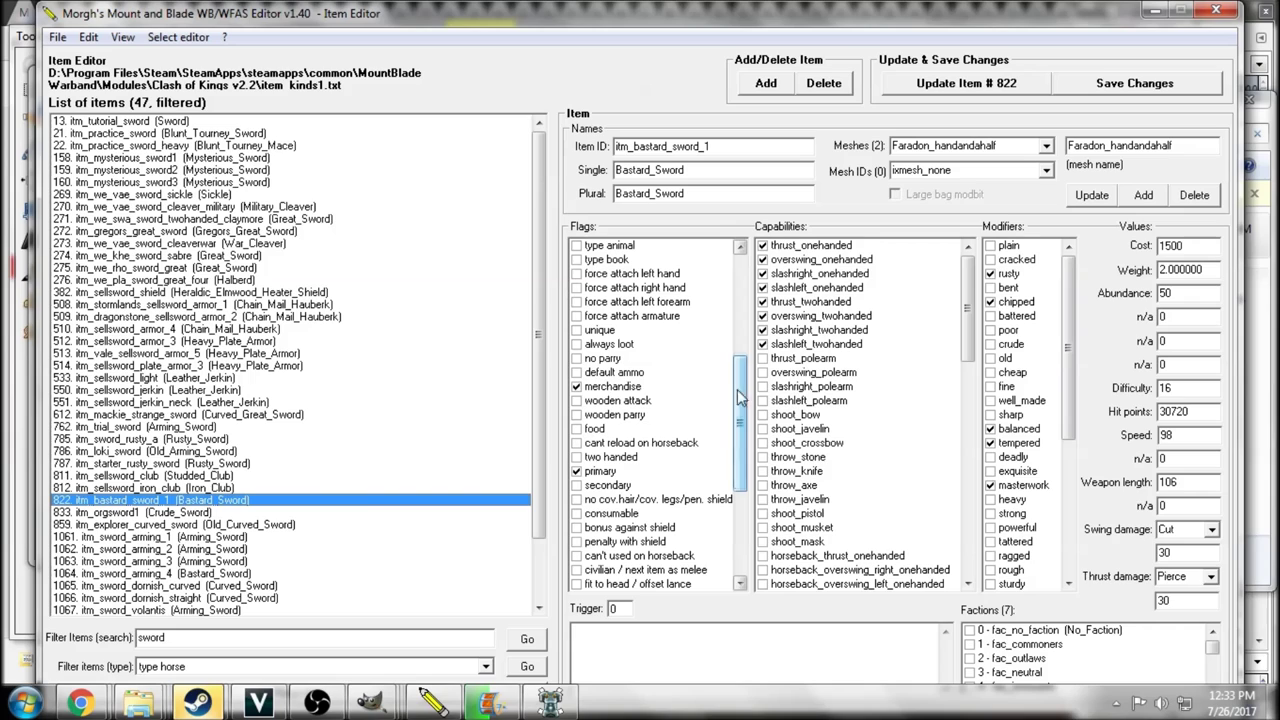
left_click(646, 400)
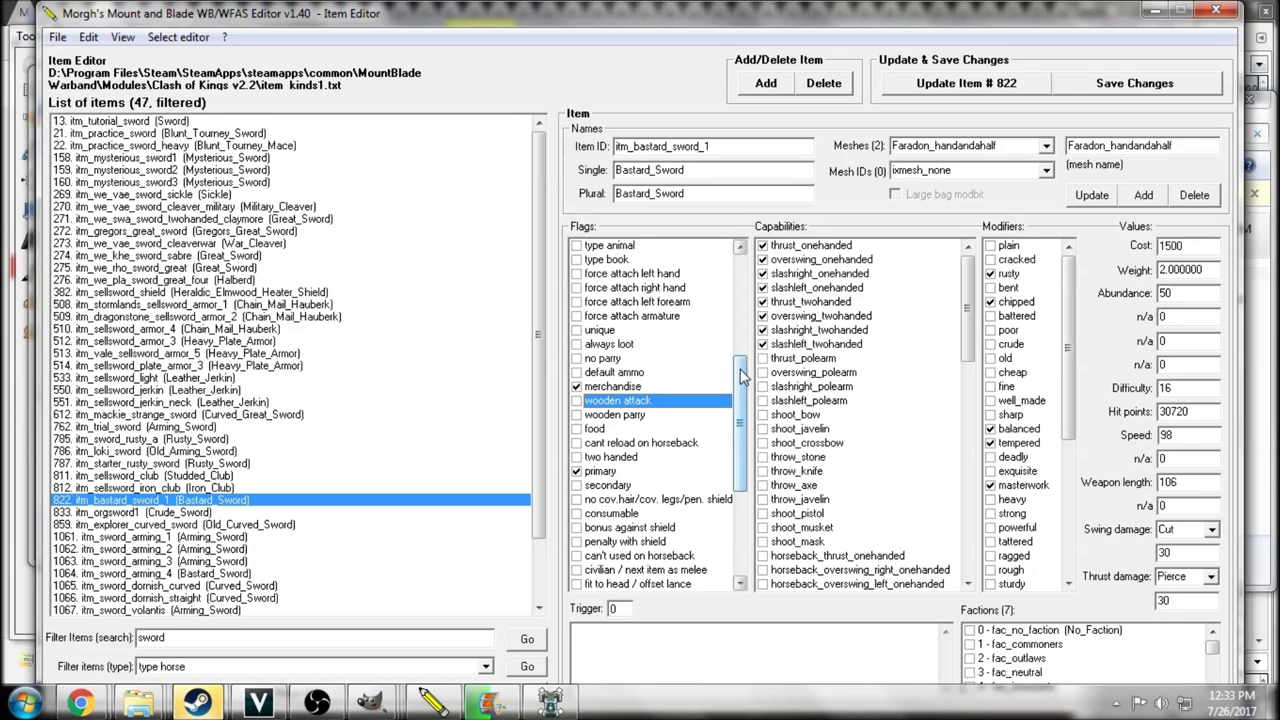
left_click_drag(742, 373, 742, 399)
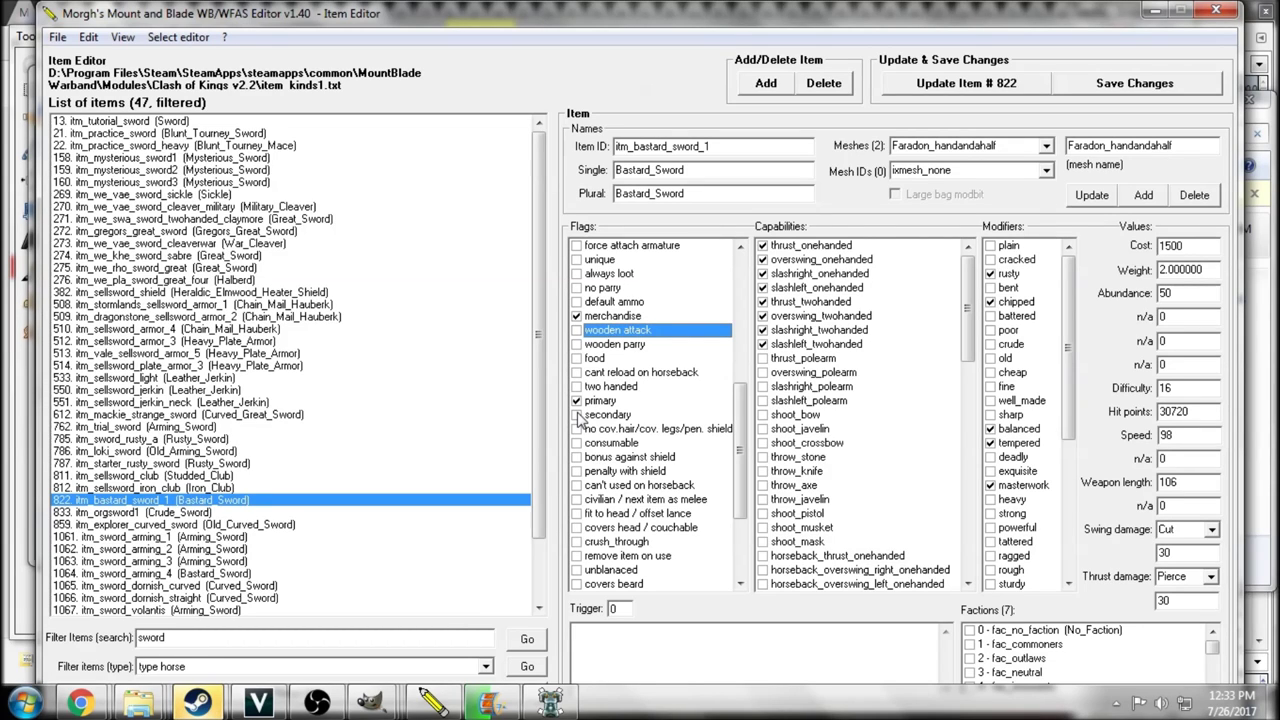
left_click_drag(743, 426, 743, 447)
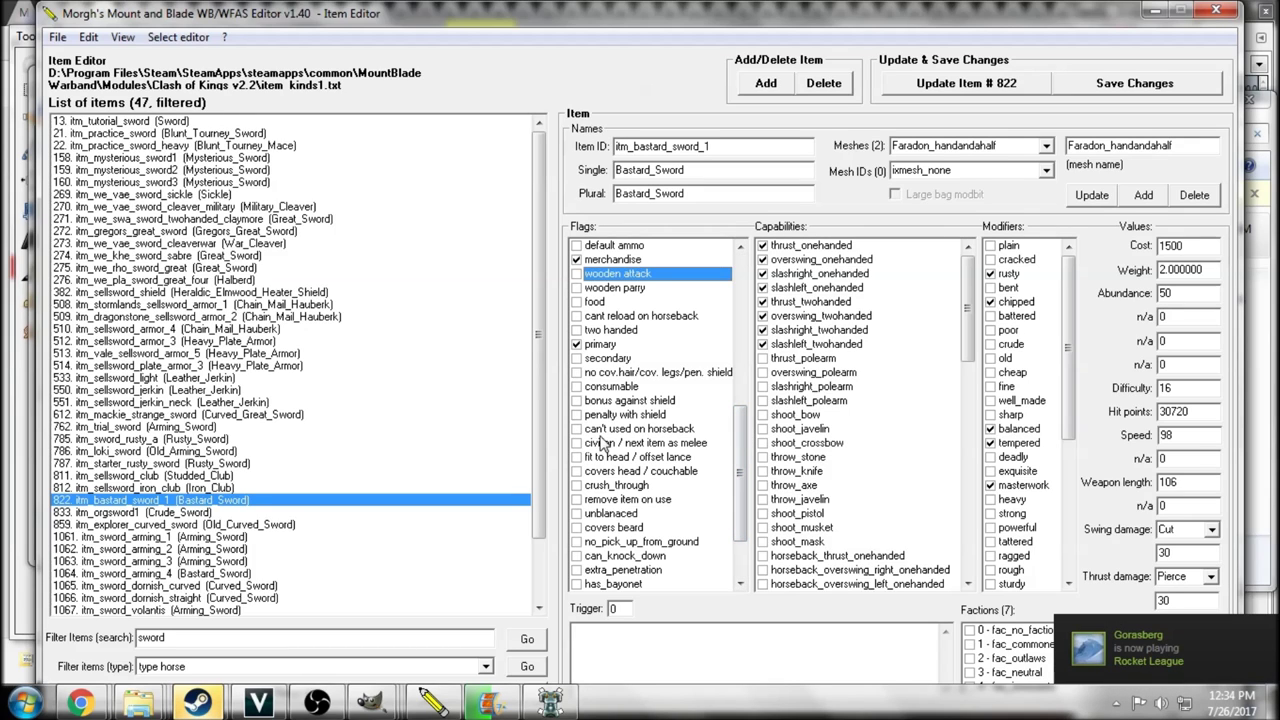
scroll(737, 428, "down", 1)
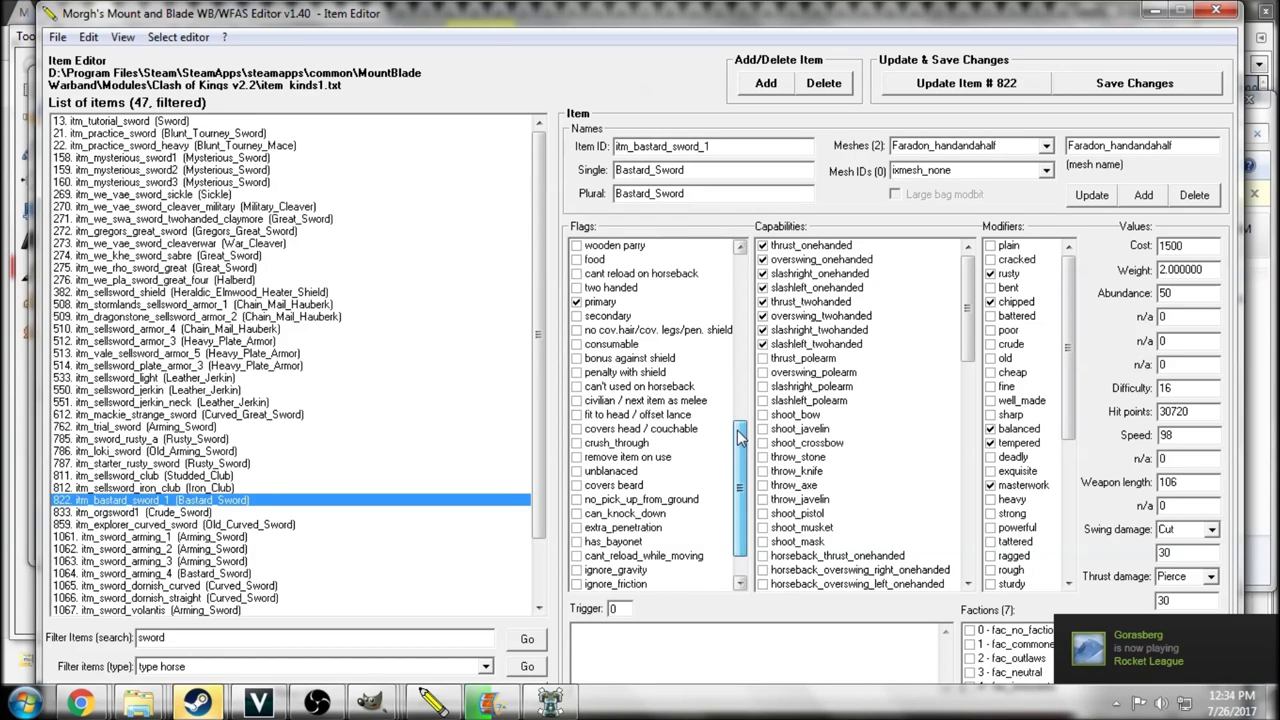
scroll(737, 435, "down", 1)
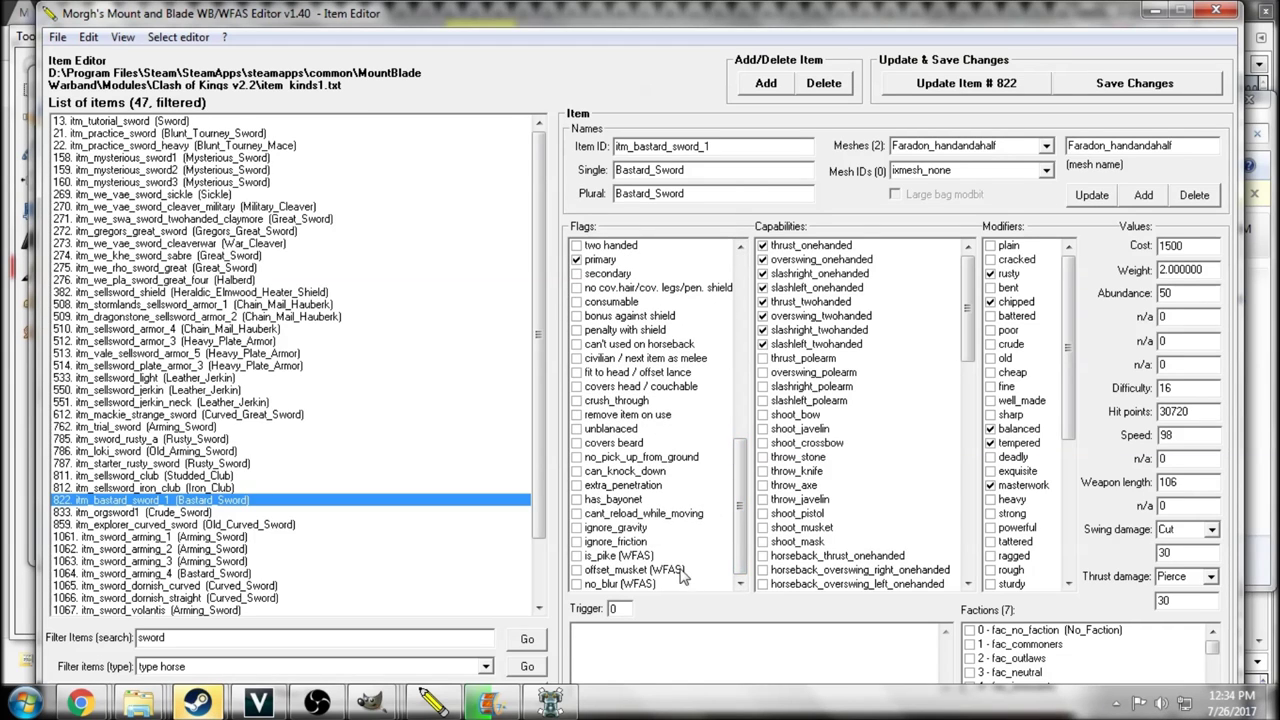
scroll(745, 528, "up", 1)
scroll(746, 535, "down", 1)
scroll(741, 462, "up", 1)
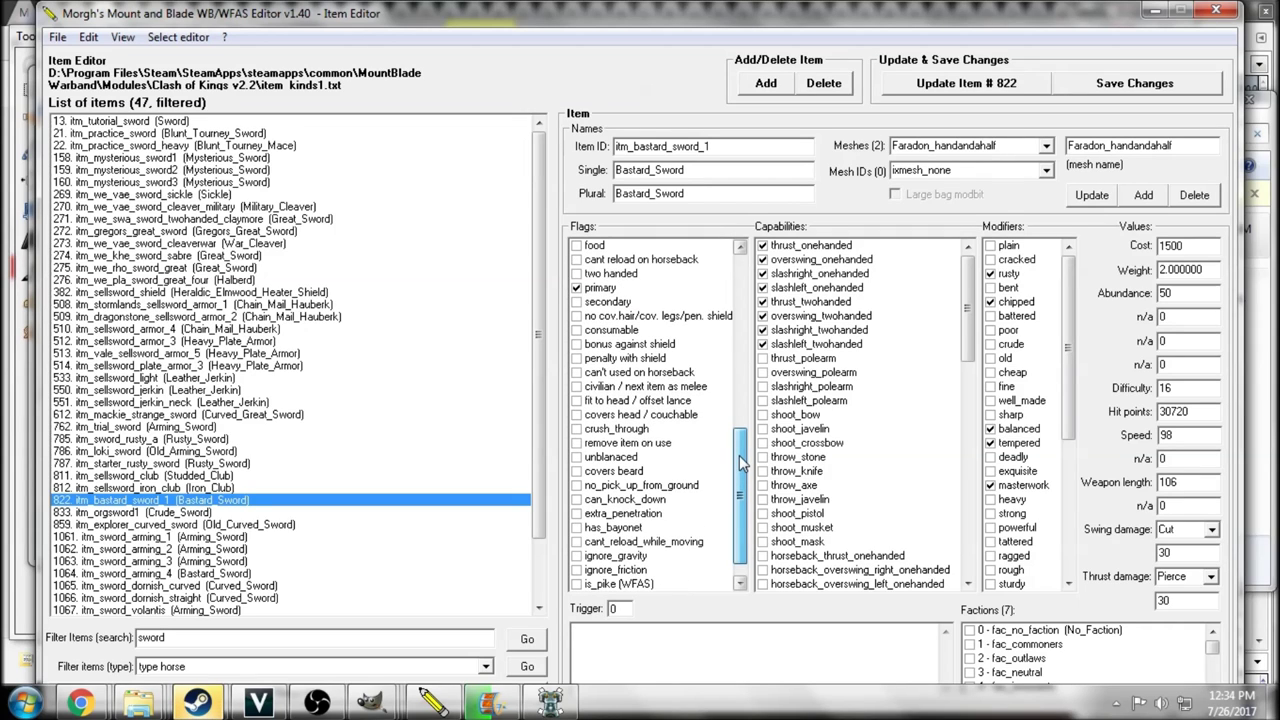
left_click_drag(741, 462, 729, 370)
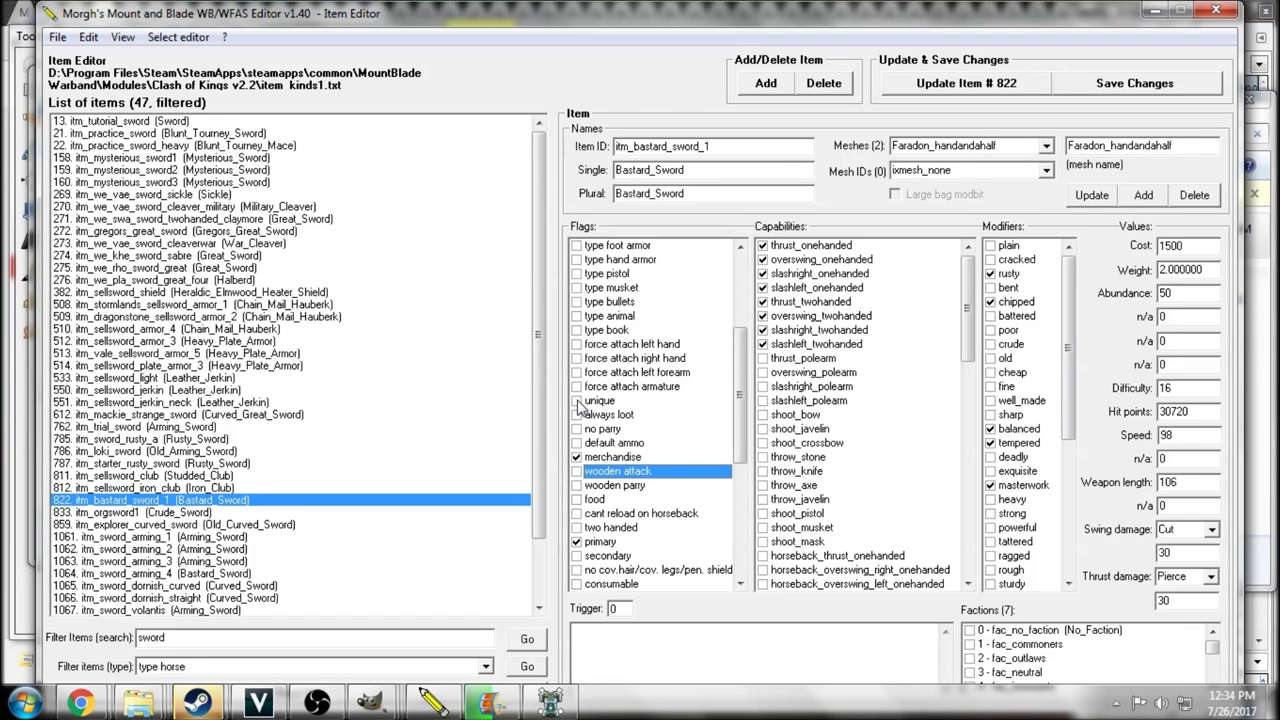
left_click(577, 401)
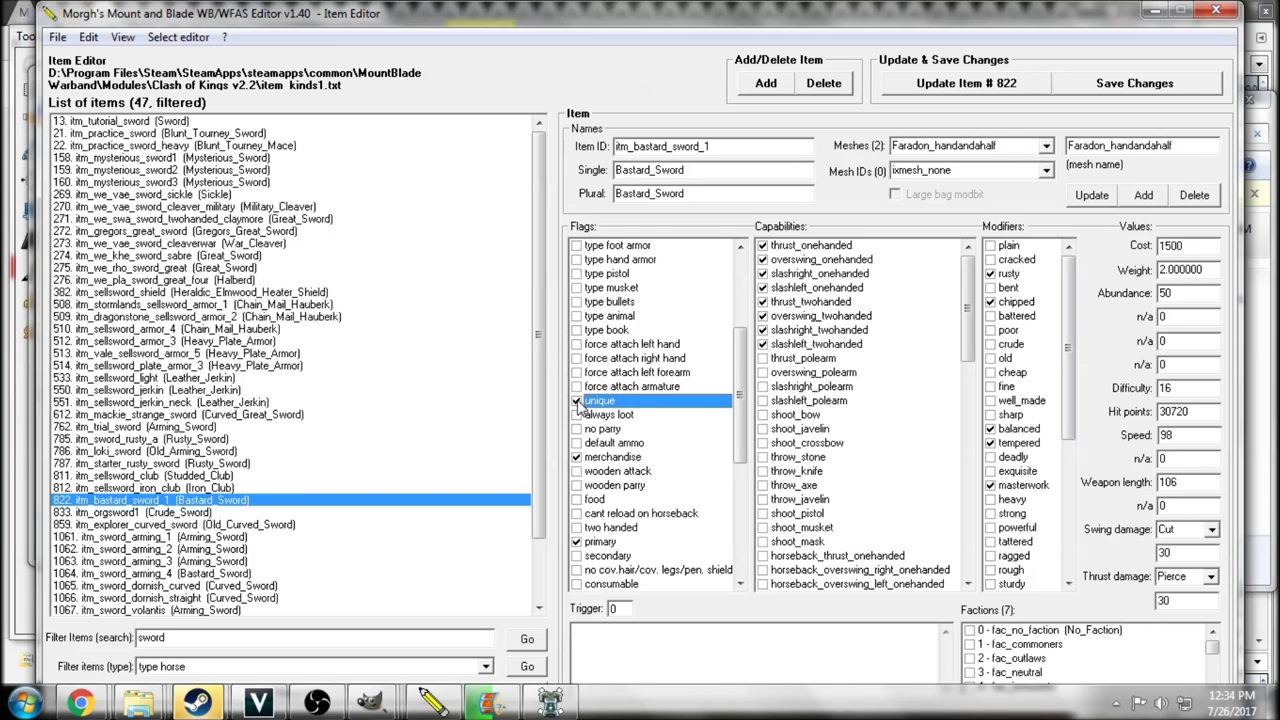
left_click(578, 457)
left_click(577, 401)
left_click_drag(740, 405, 740, 378)
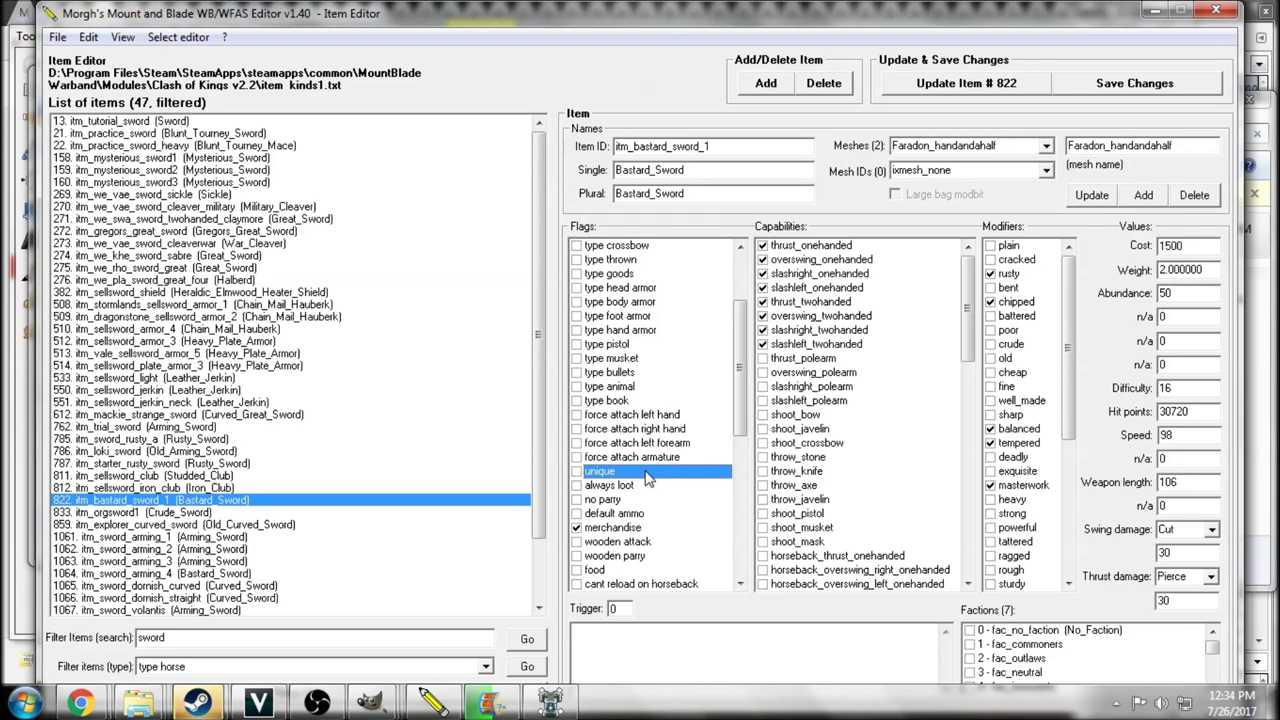
left_click_drag(739, 405, 742, 335)
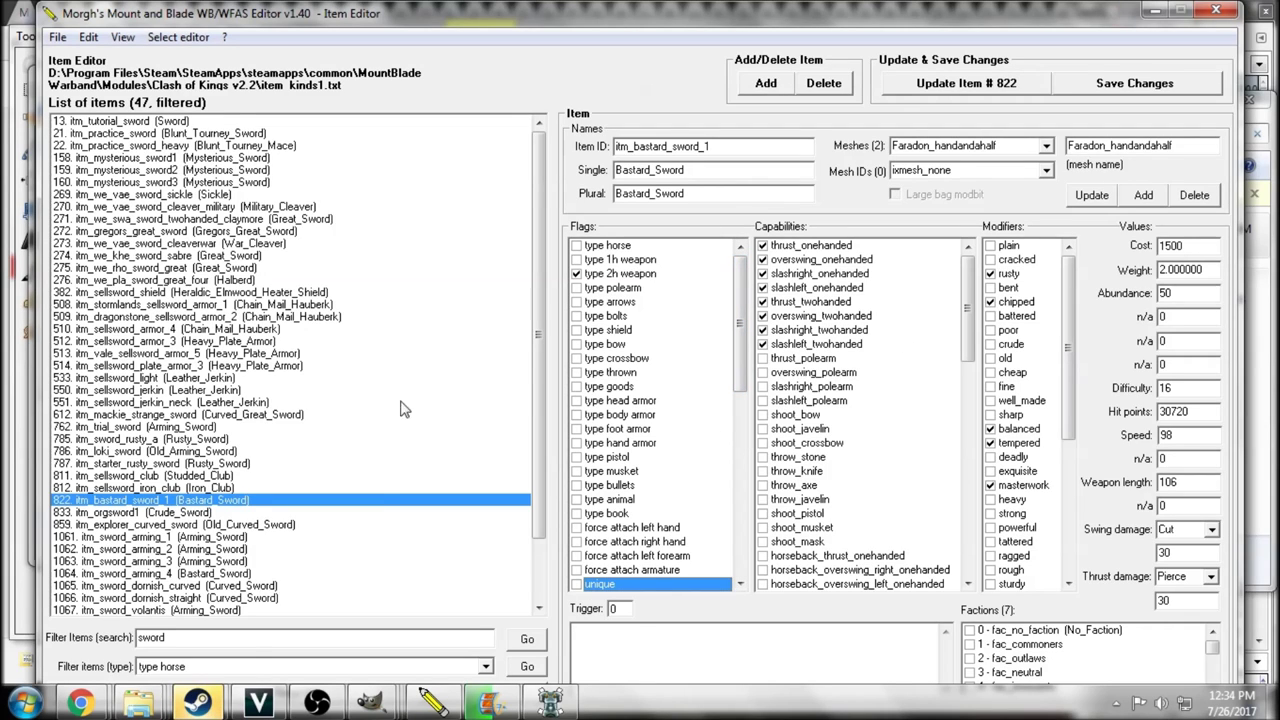
double_click(160, 637)
Filter to coat_of_plates, copy item 662's Heavy_Fur_Armor name, and add new item 1236.
type("coat_of_playtes")
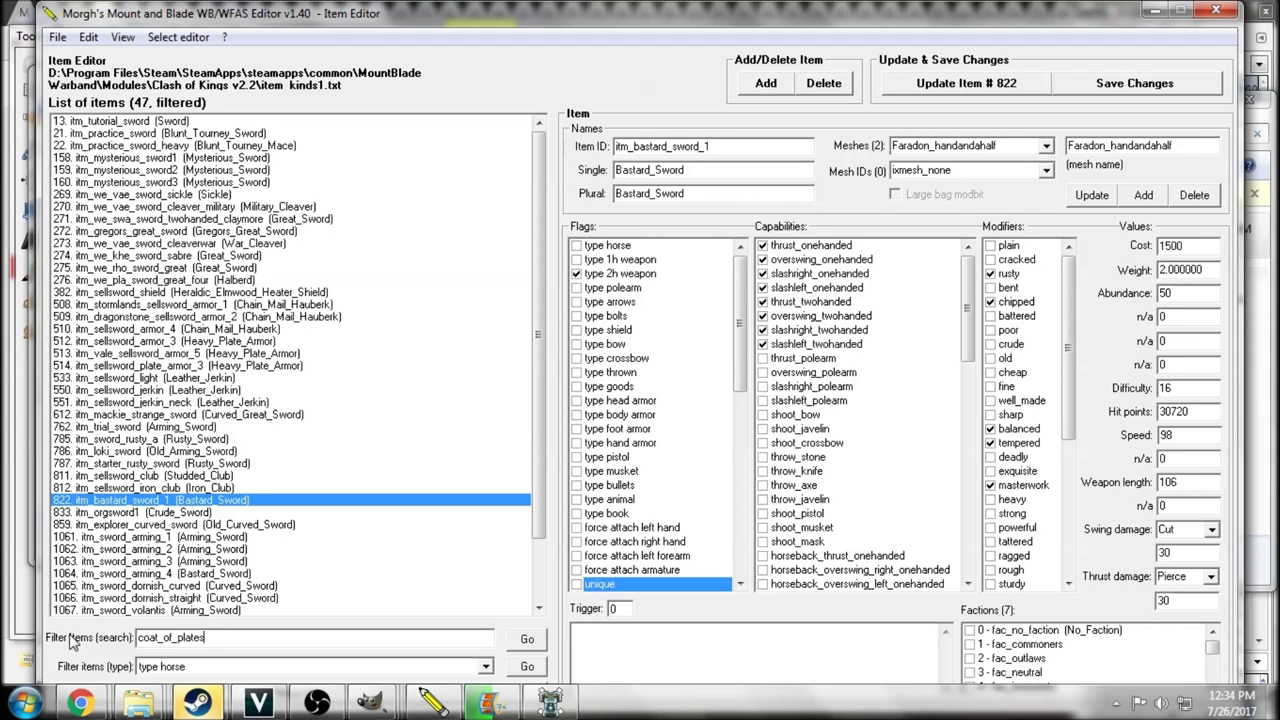
key("Return")
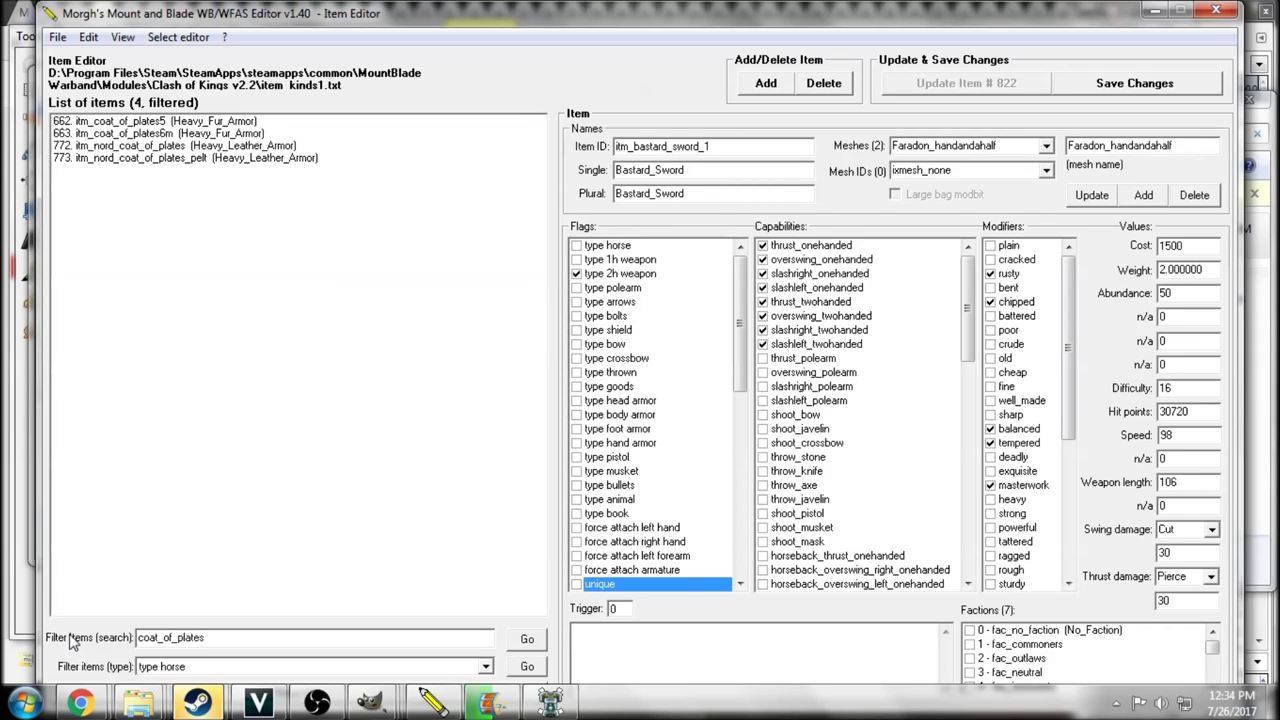
left_click(240, 122)
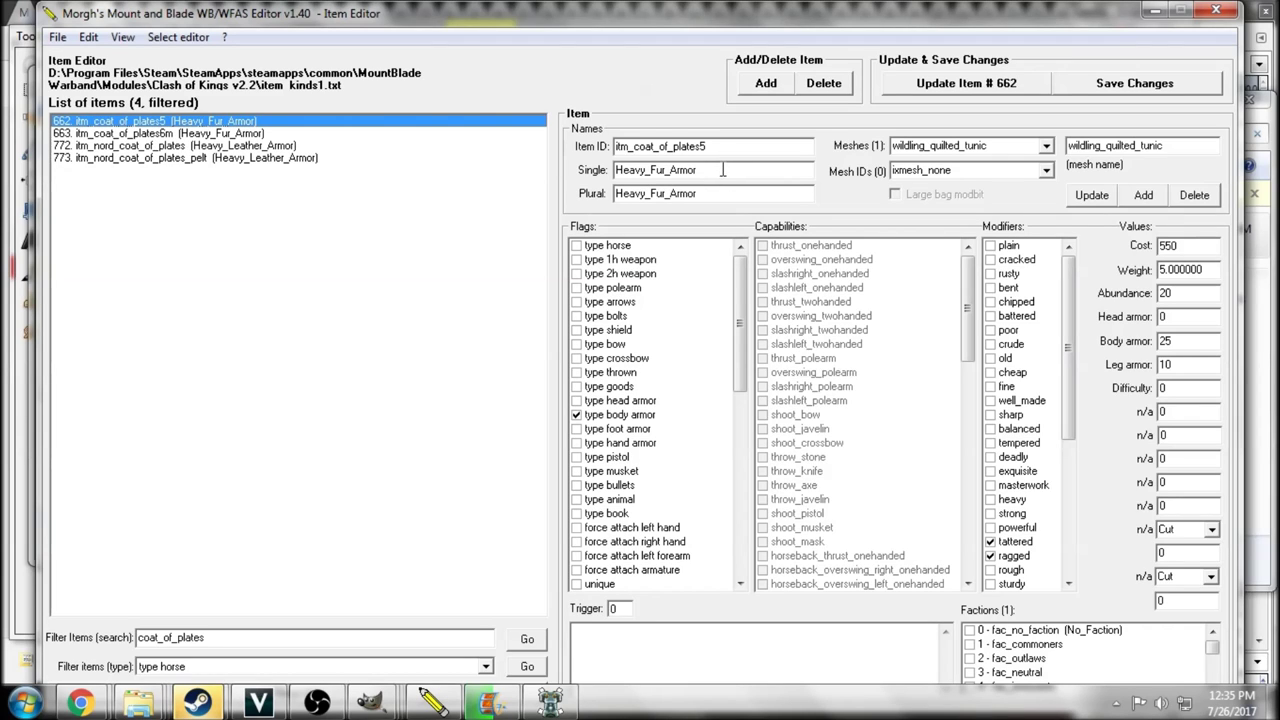
left_click_drag(722, 170, 393, 177)
key("ctrl+c")
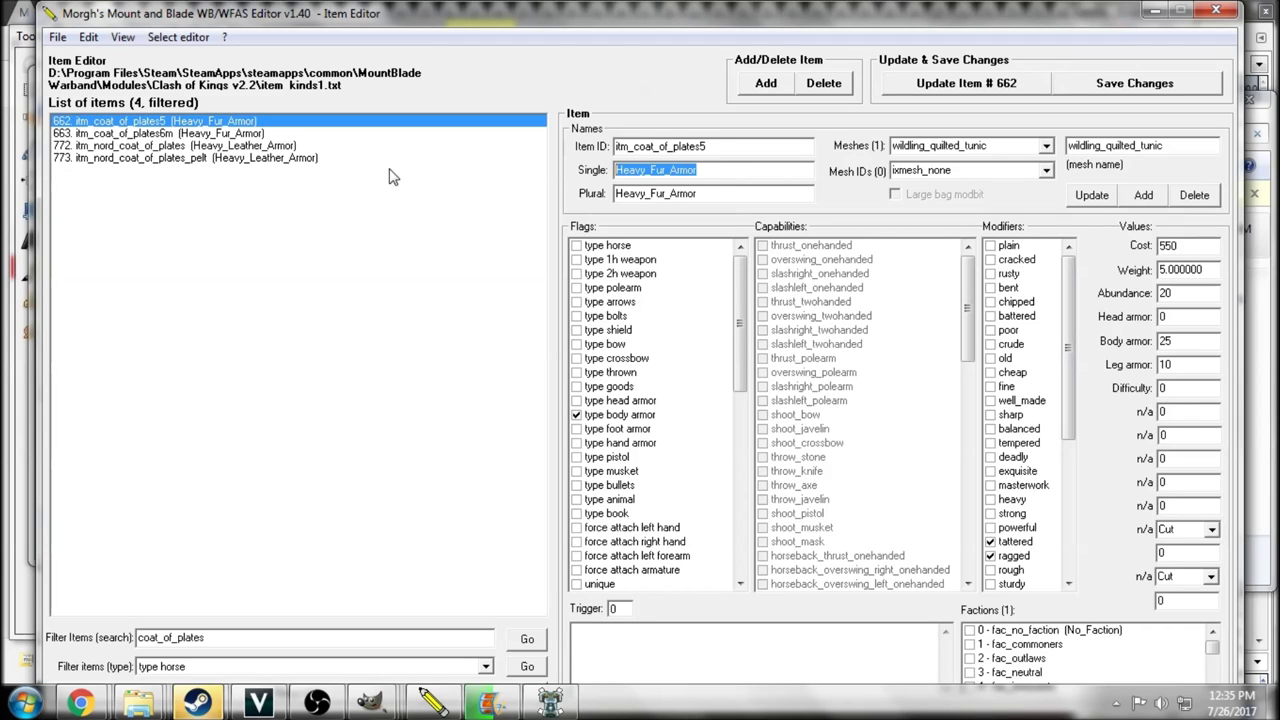
left_click(766, 83)
left_click(720, 438)
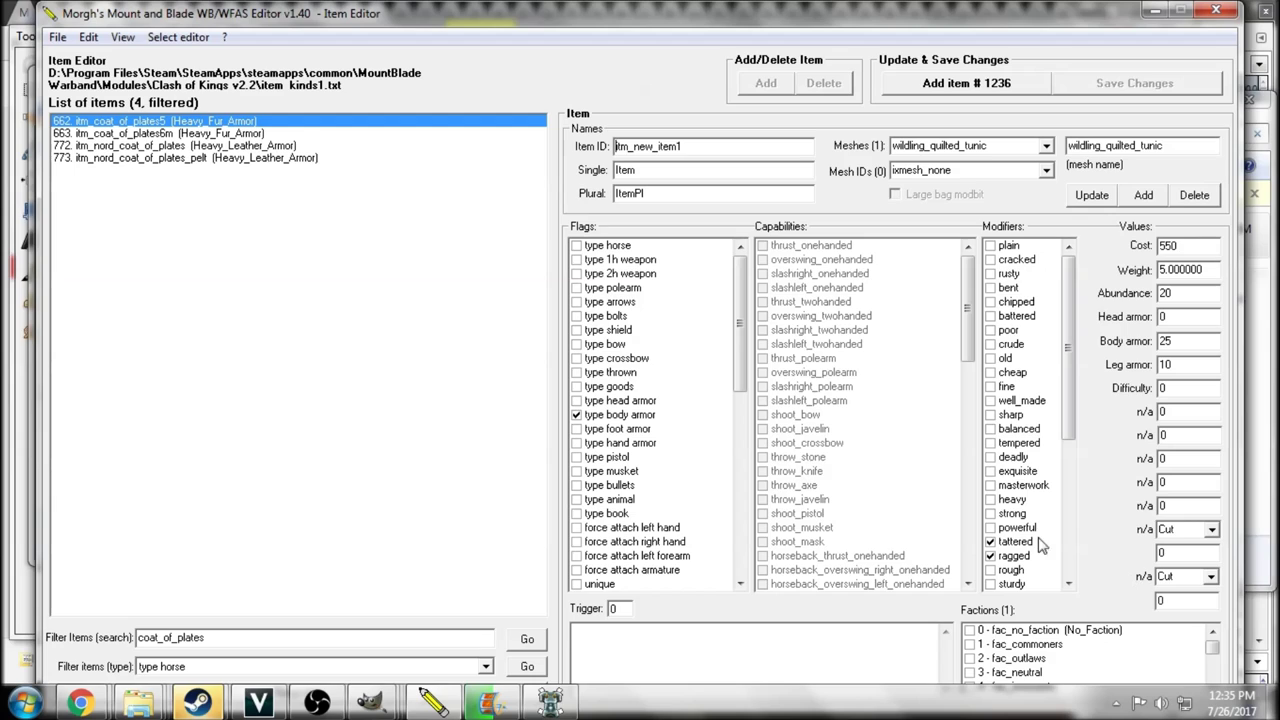
left_click_drag(640, 170, 578, 168)
Paste Heavy_Fur_Armor as both the singular and plural names.
key("ctrl+v")
left_click_drag(668, 194, 592, 197)
key("ctrl+v")
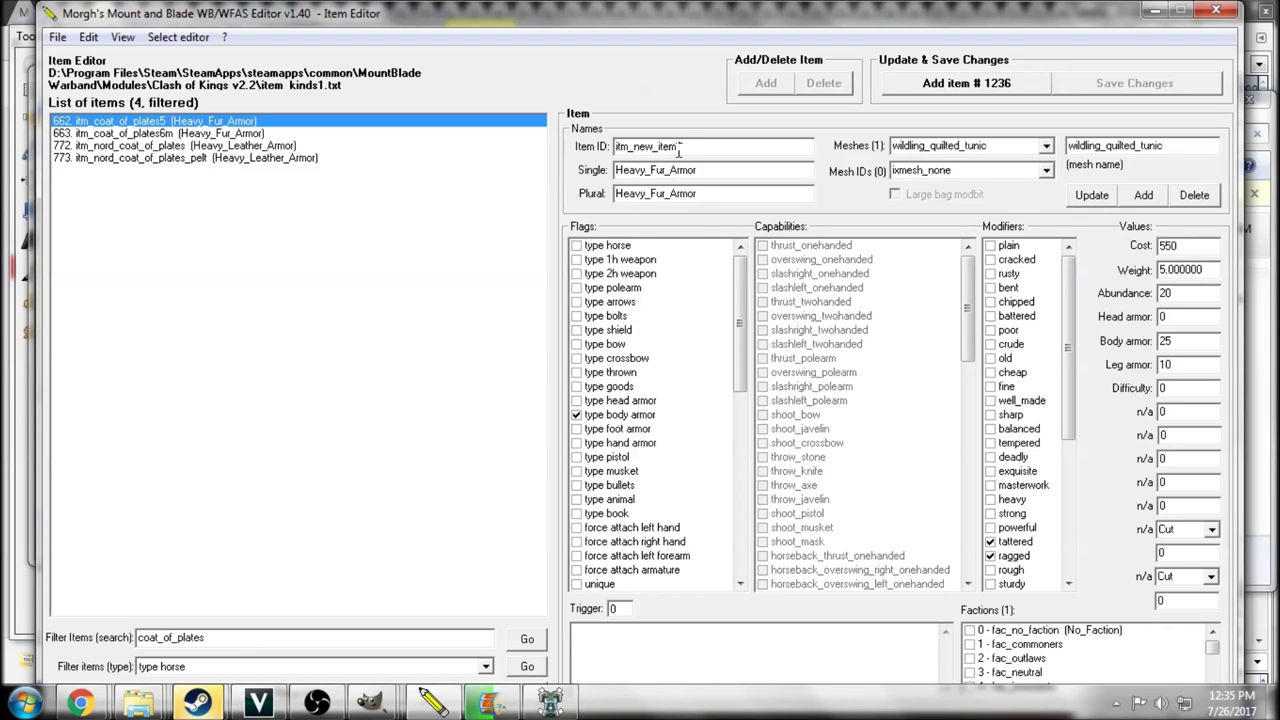
Copy the coat_of_plates1 mesh name from OpenBRF and set it as the item's mesh.
left_click(550, 702)
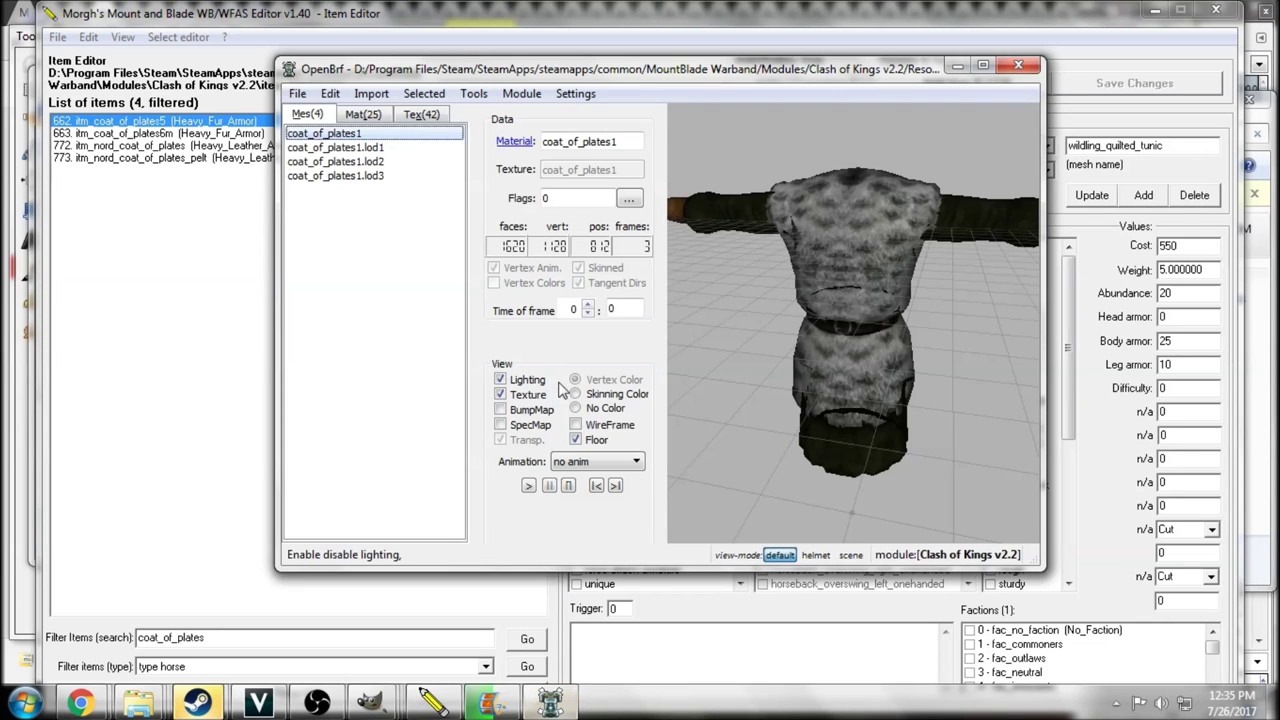
right_click(322, 148)
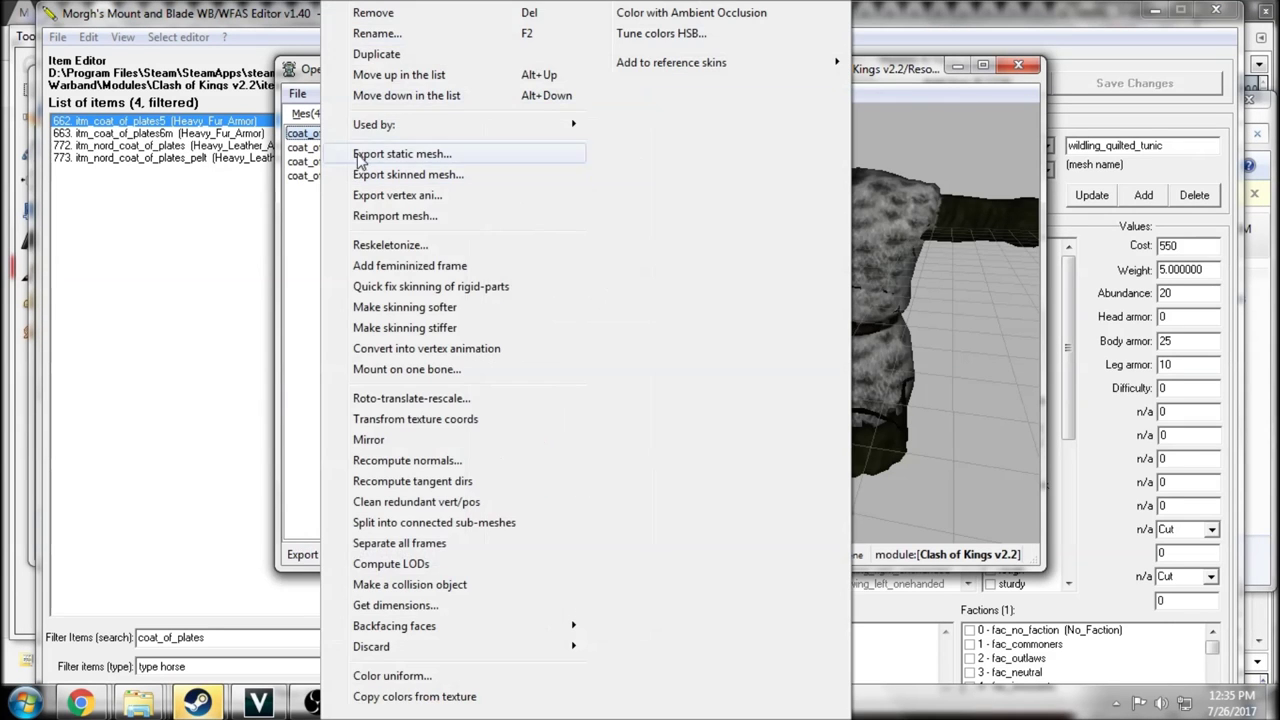
left_click(365, 36)
key("ctrl+c")
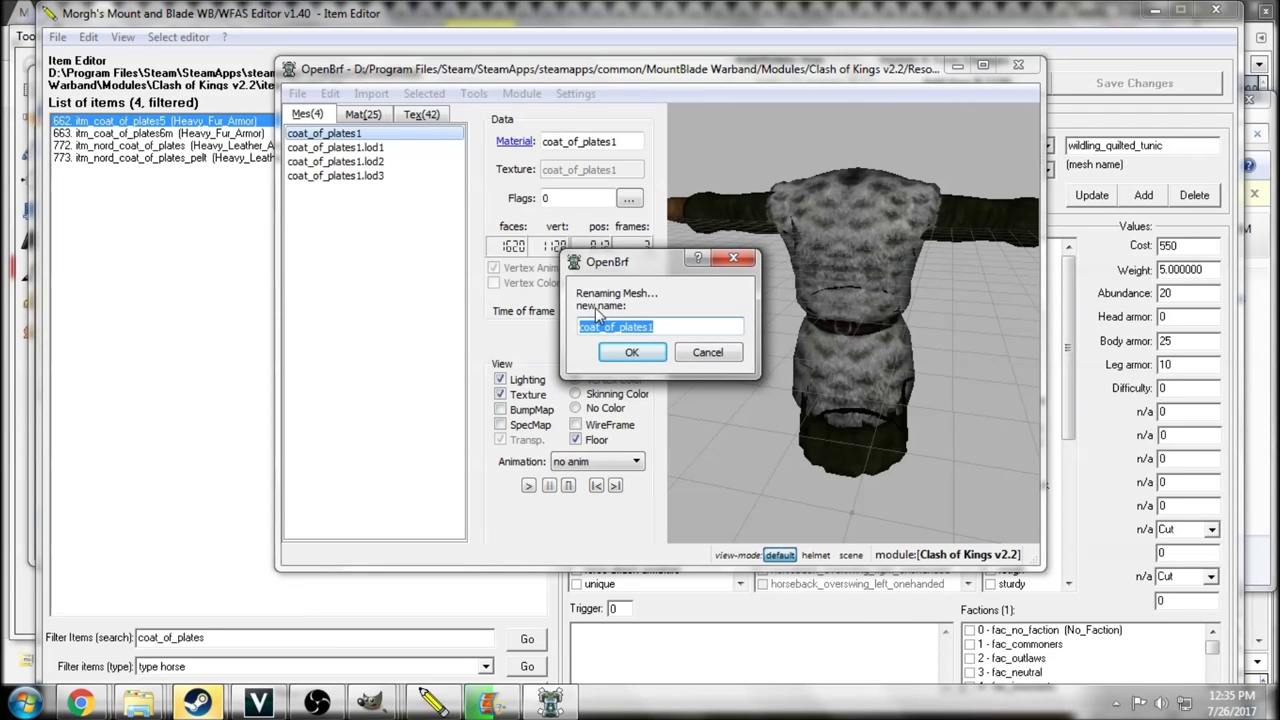
left_click(690, 356)
double_click(1166, 145)
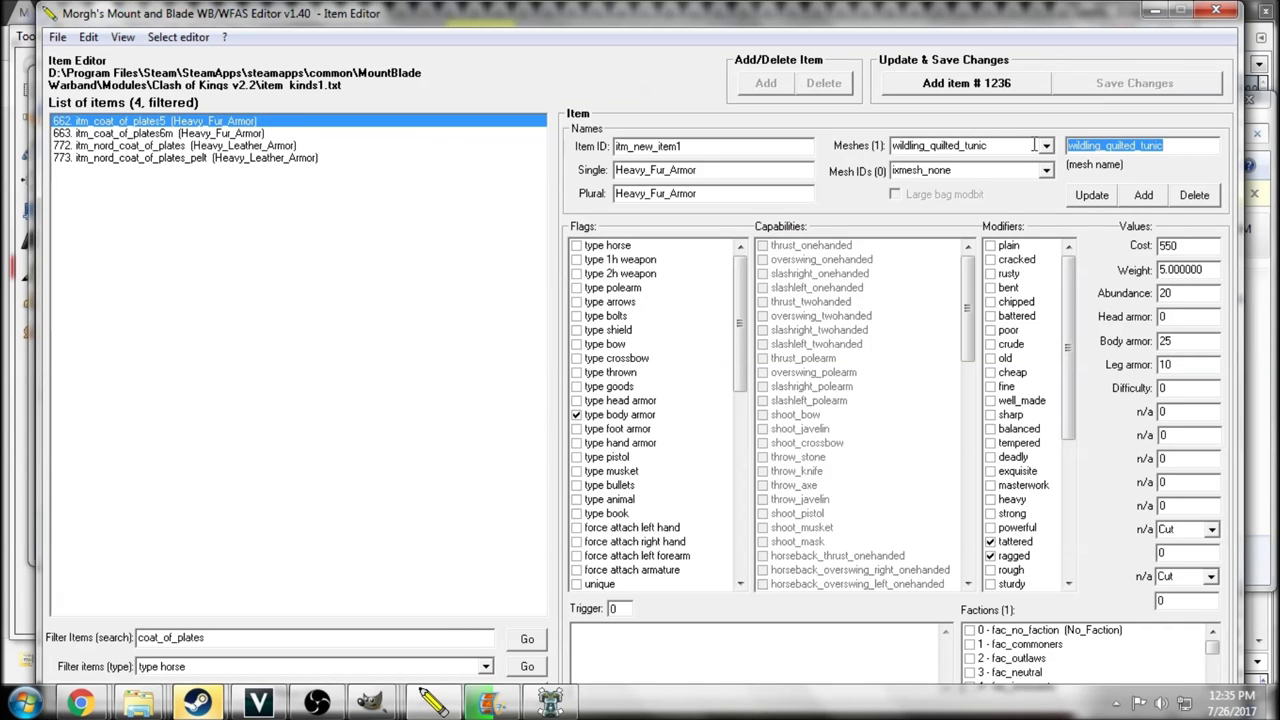
key("ctrl+v")
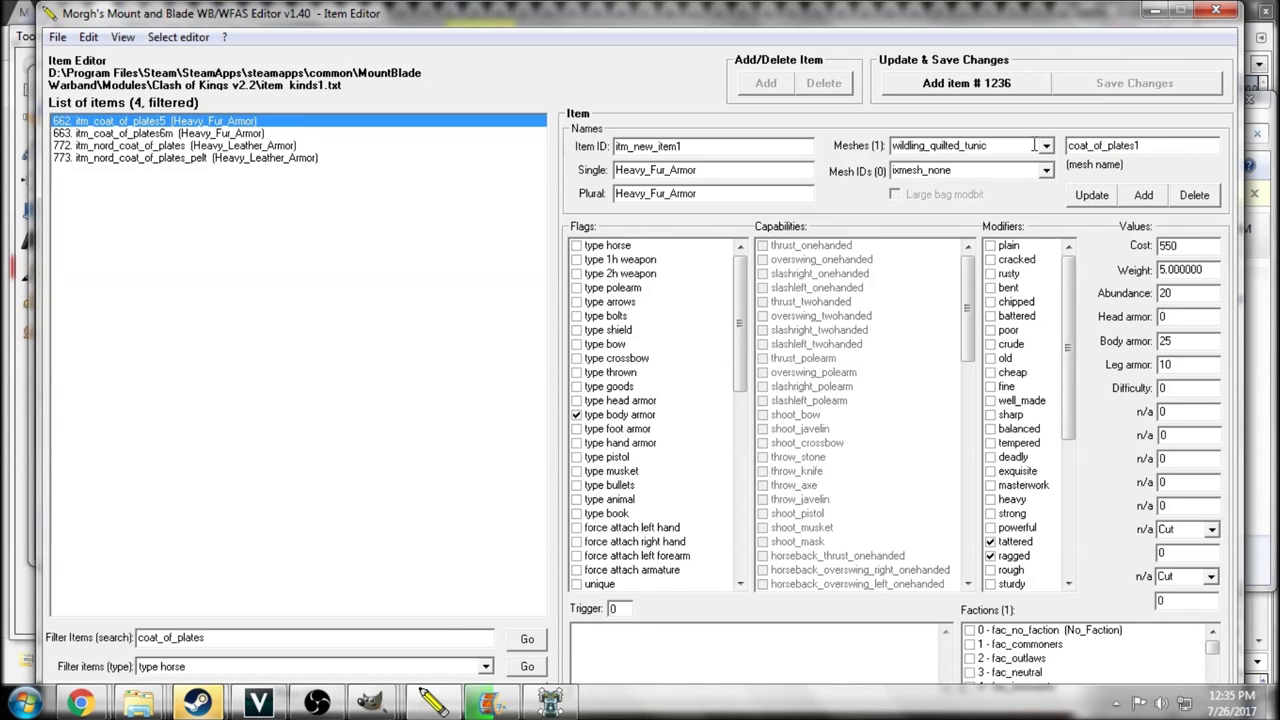
left_click(1091, 195)
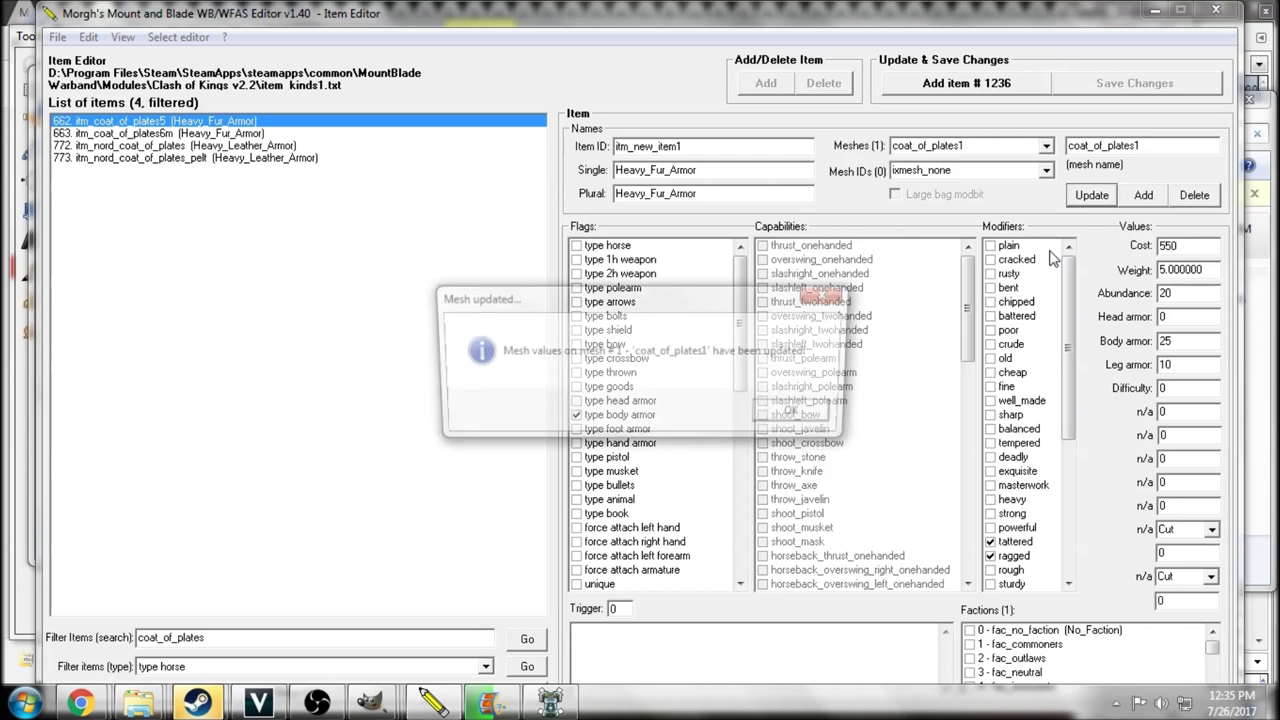
left_click(828, 420)
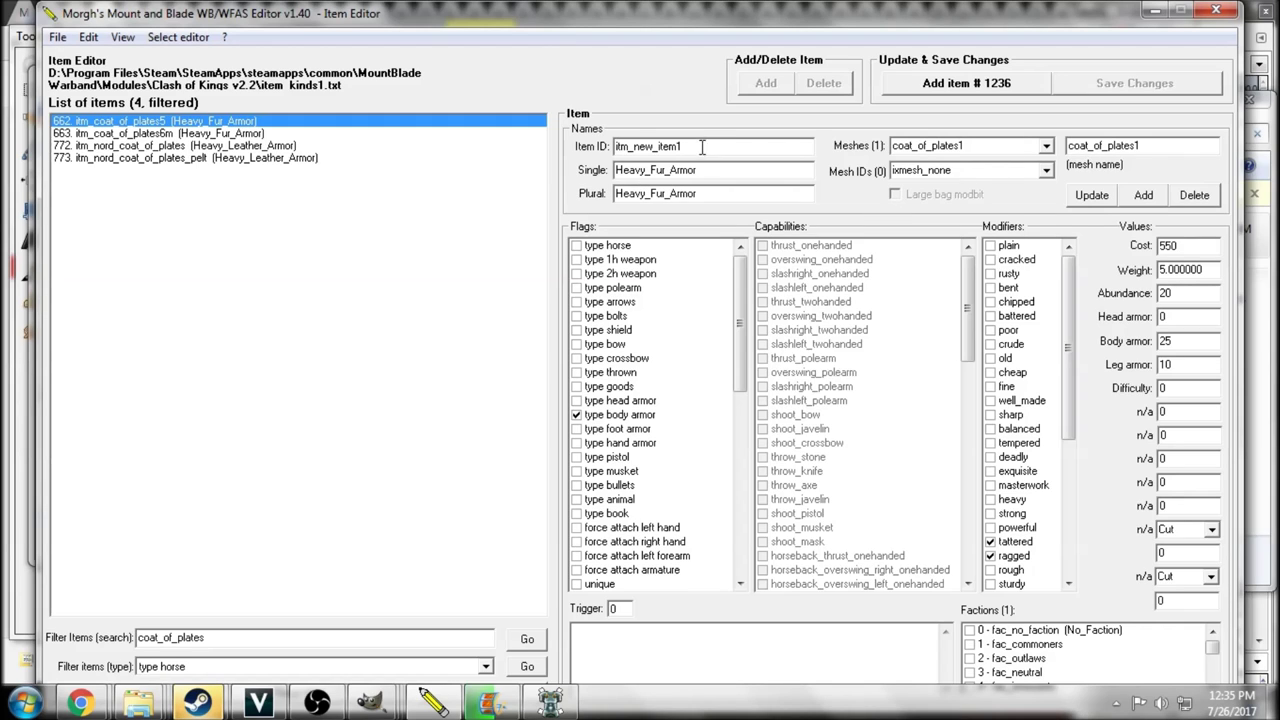
Change the item ID from itm_new_item1 to itm_coat_of_plates1.
left_click_drag(1146, 146, 1066, 146)
key("ctrl+c")
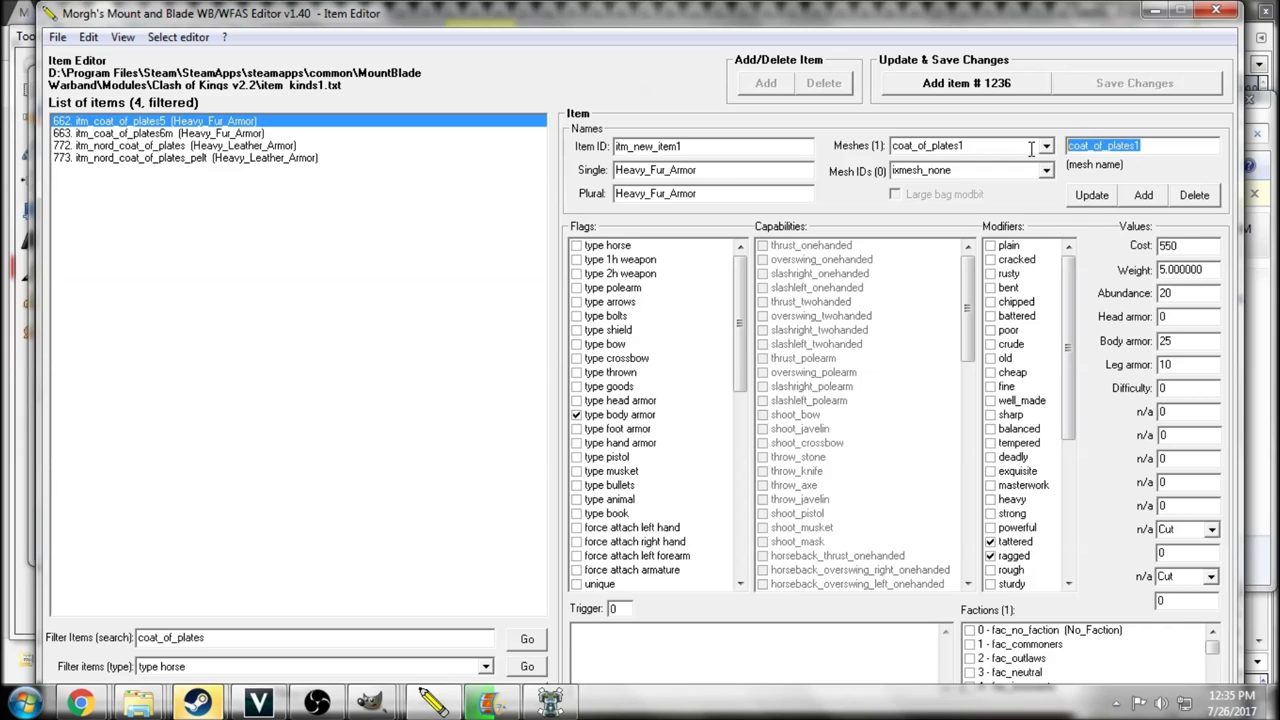
left_click_drag(714, 146, 632, 146)
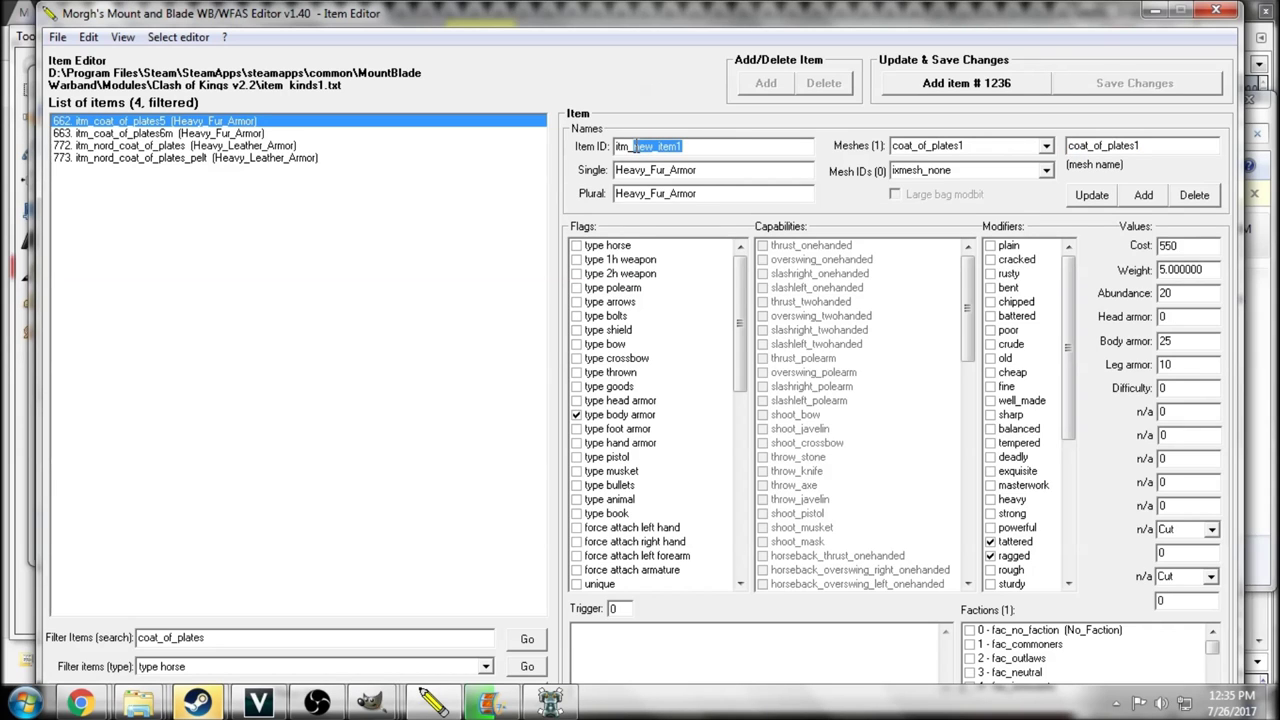
key("ctrl+v")
left_click_drag(628, 147, 733, 148)
left_click(628, 146)
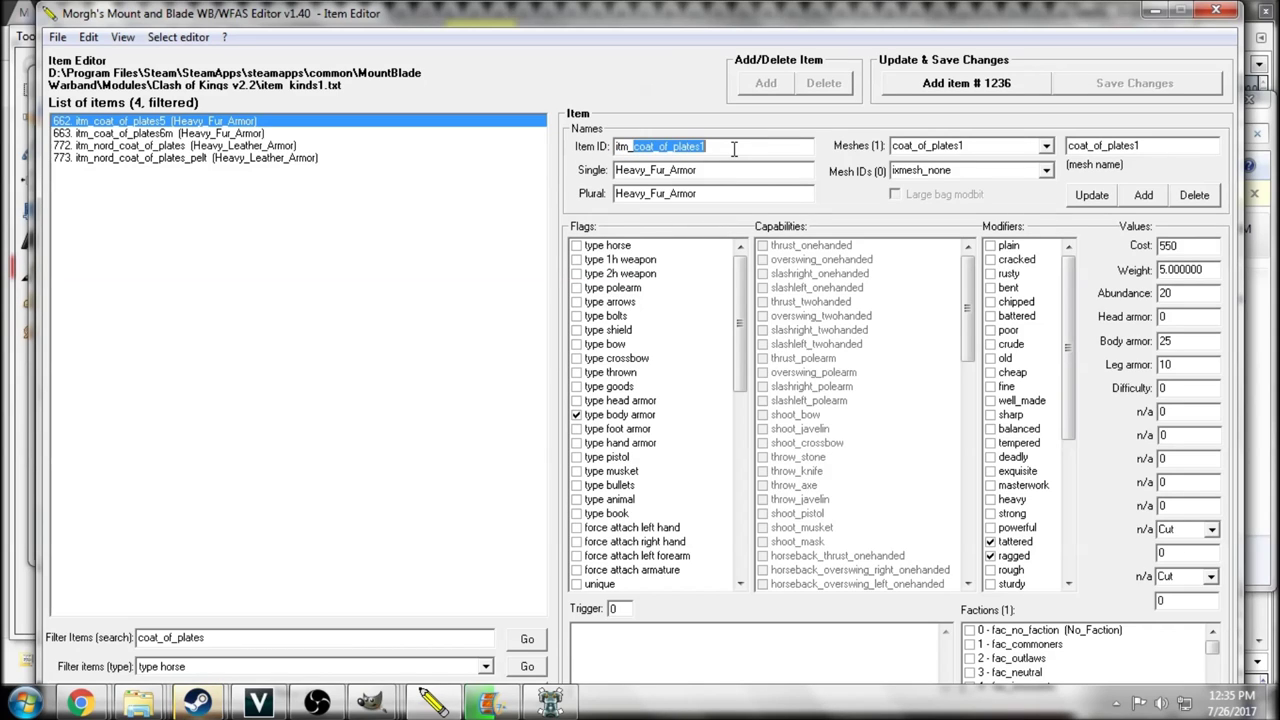
left_click(733, 148)
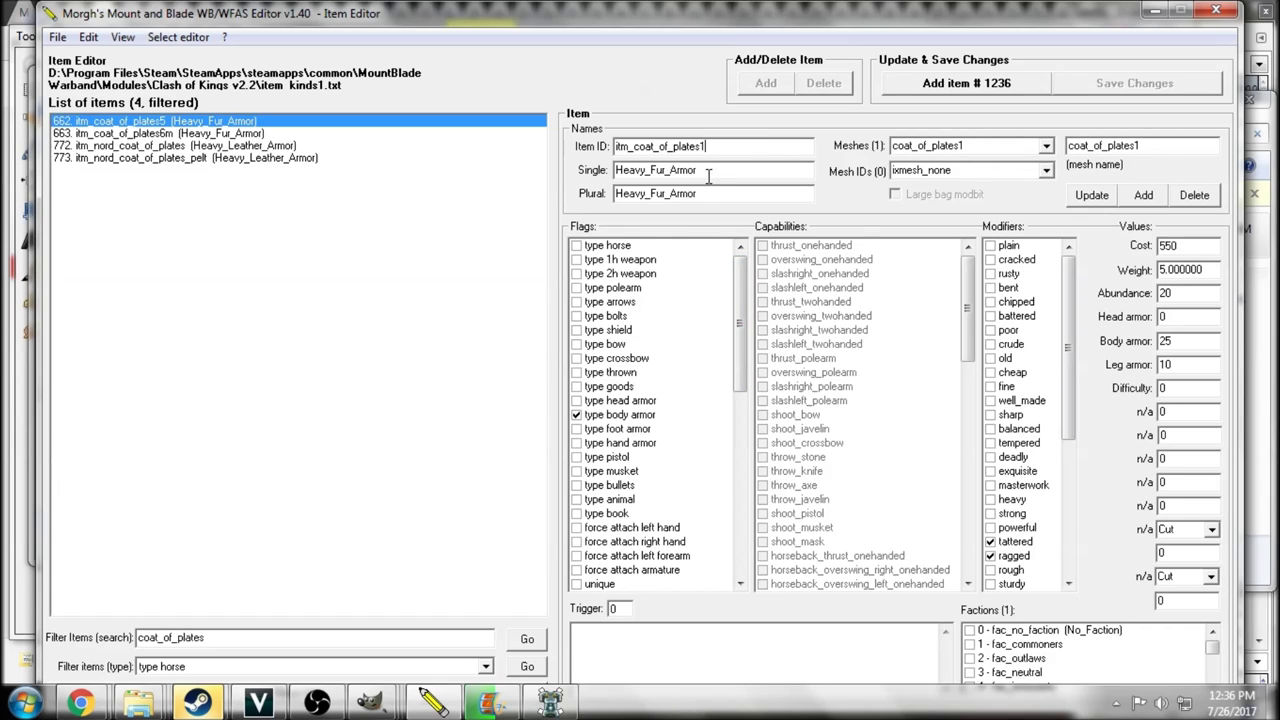
Review the name, ID and mesh fields, then add item #1236 to the item list.
left_click_drag(709, 176, 603, 200)
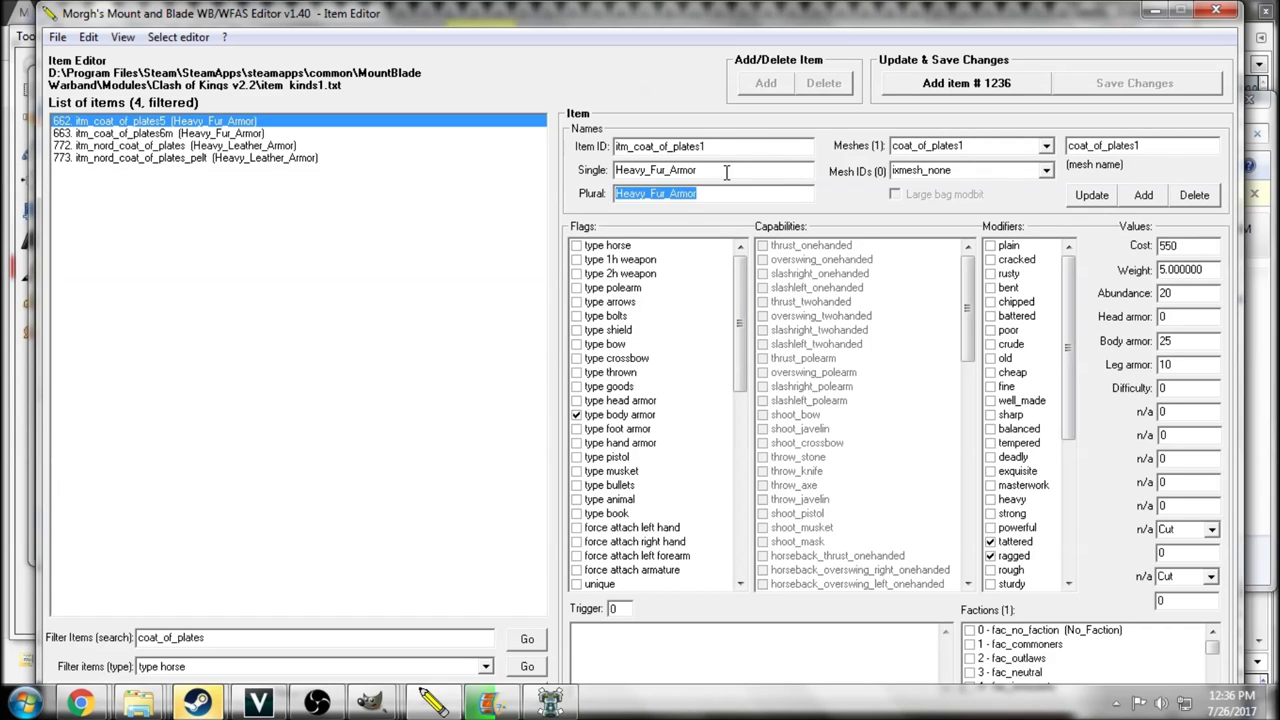
left_click_drag(727, 172, 592, 176)
left_click_drag(258, 640, 150, 640)
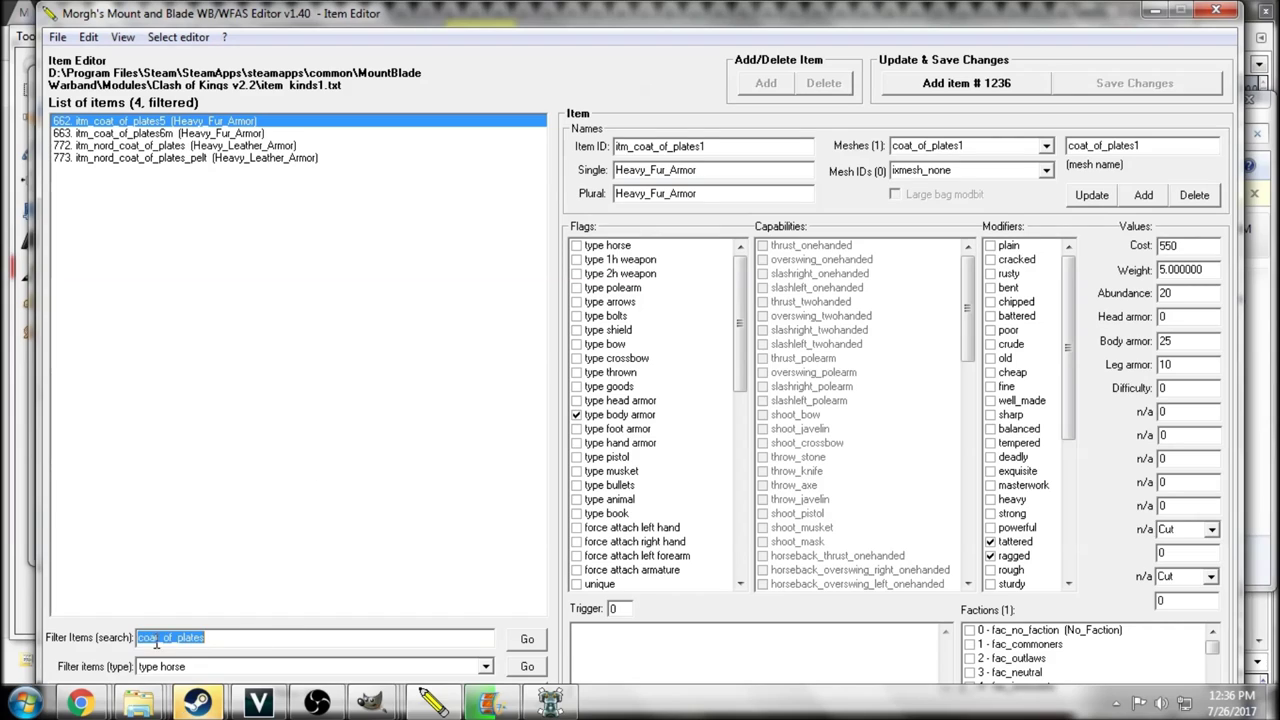
left_click_drag(730, 146, 530, 153)
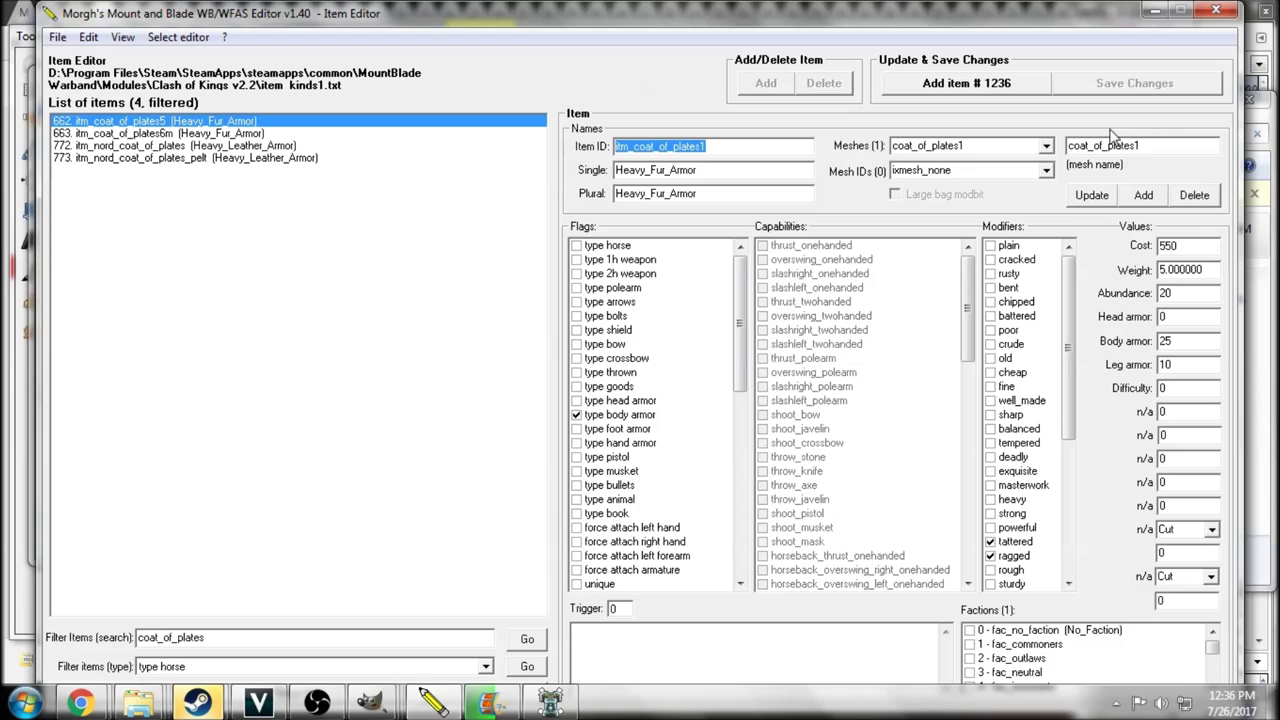
left_click(1155, 146)
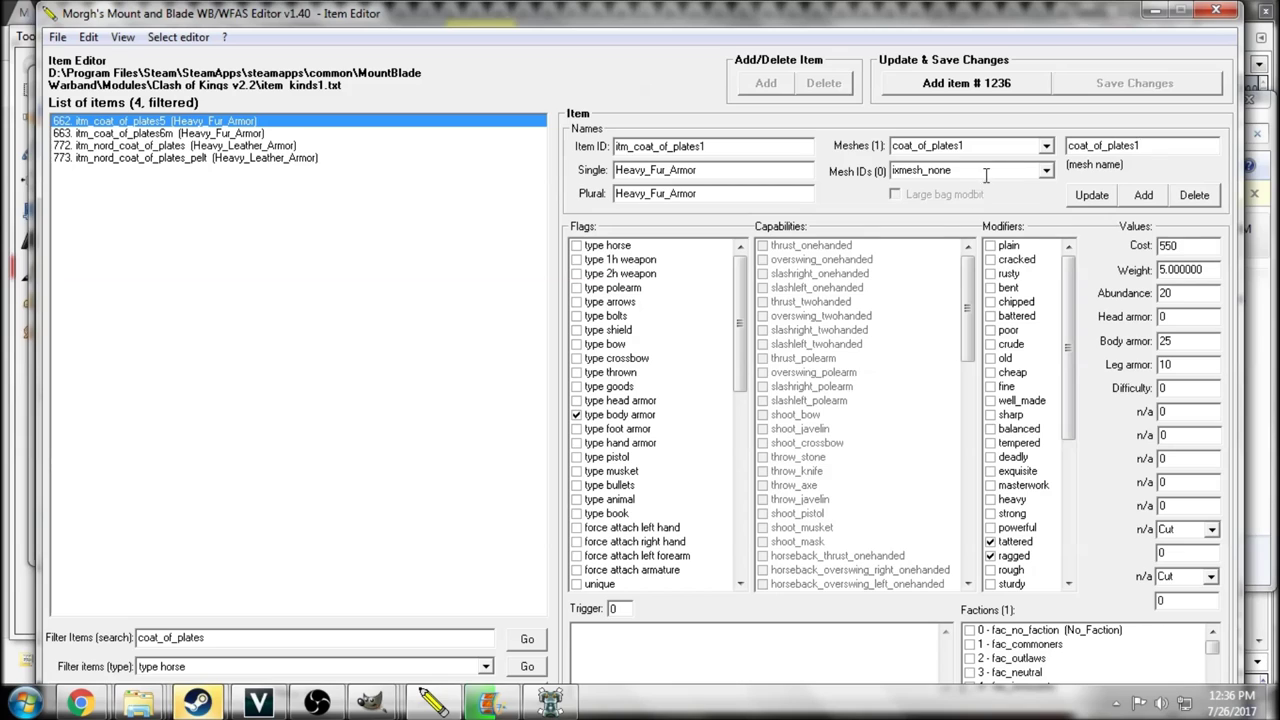
left_click_drag(1150, 146, 843, 150)
left_click_drag(718, 146, 634, 146)
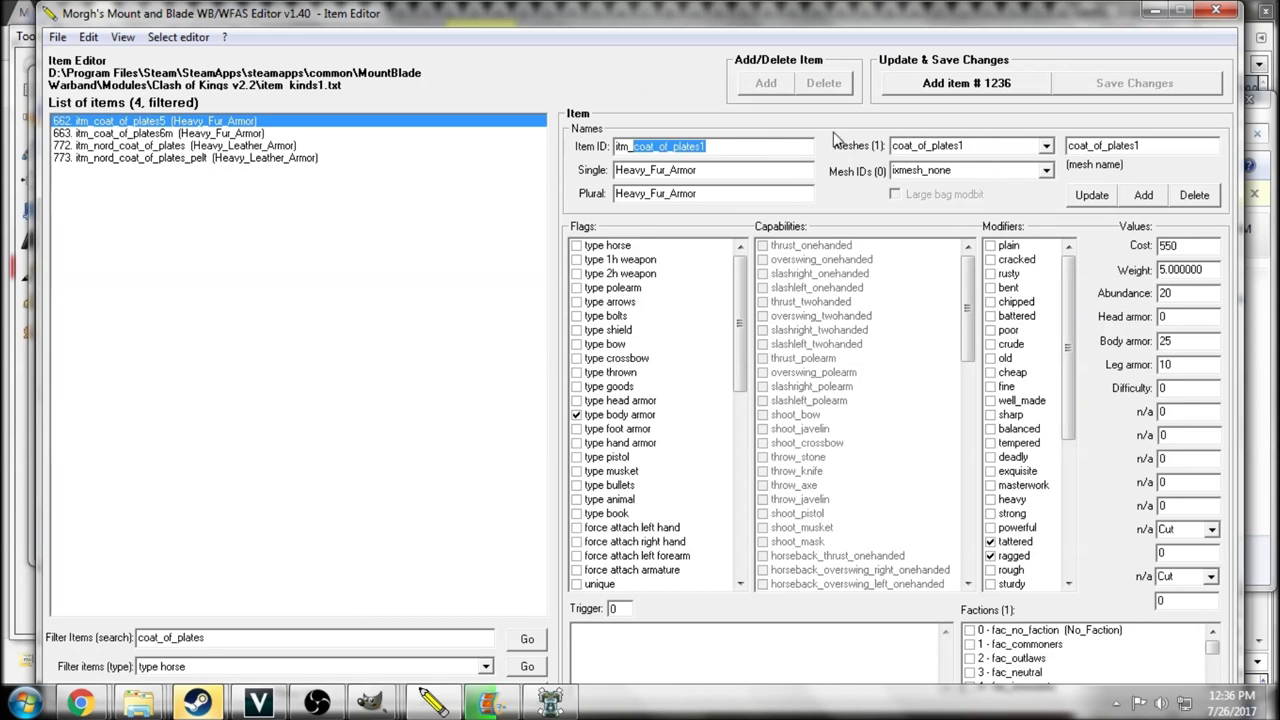
left_click(966, 83)
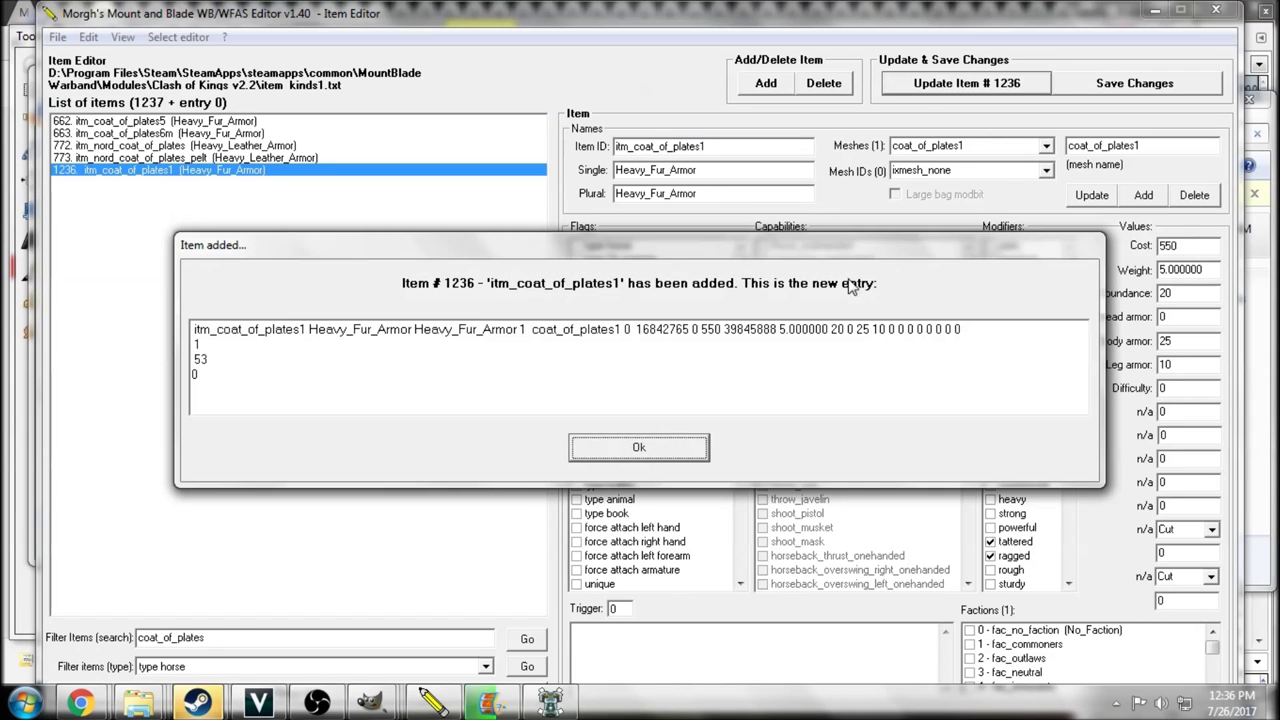
Confirm the item-added message and select the new item 1236, itm_coat_of_plates1, in the list.
left_click(650, 457)
left_click(146, 172)
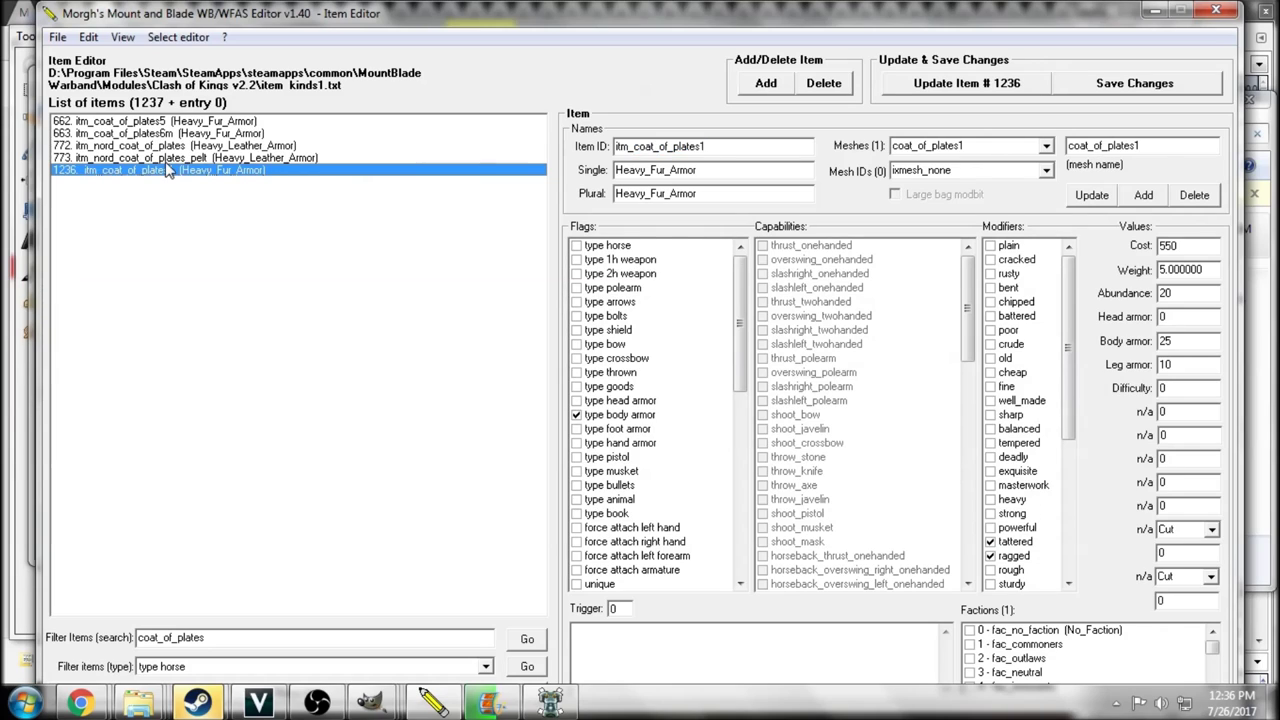
left_click(170, 158)
left_click(170, 172)
Save item_kinds1.txt with a time-stamped backup and confirm the Items saved message.
left_click(1140, 90)
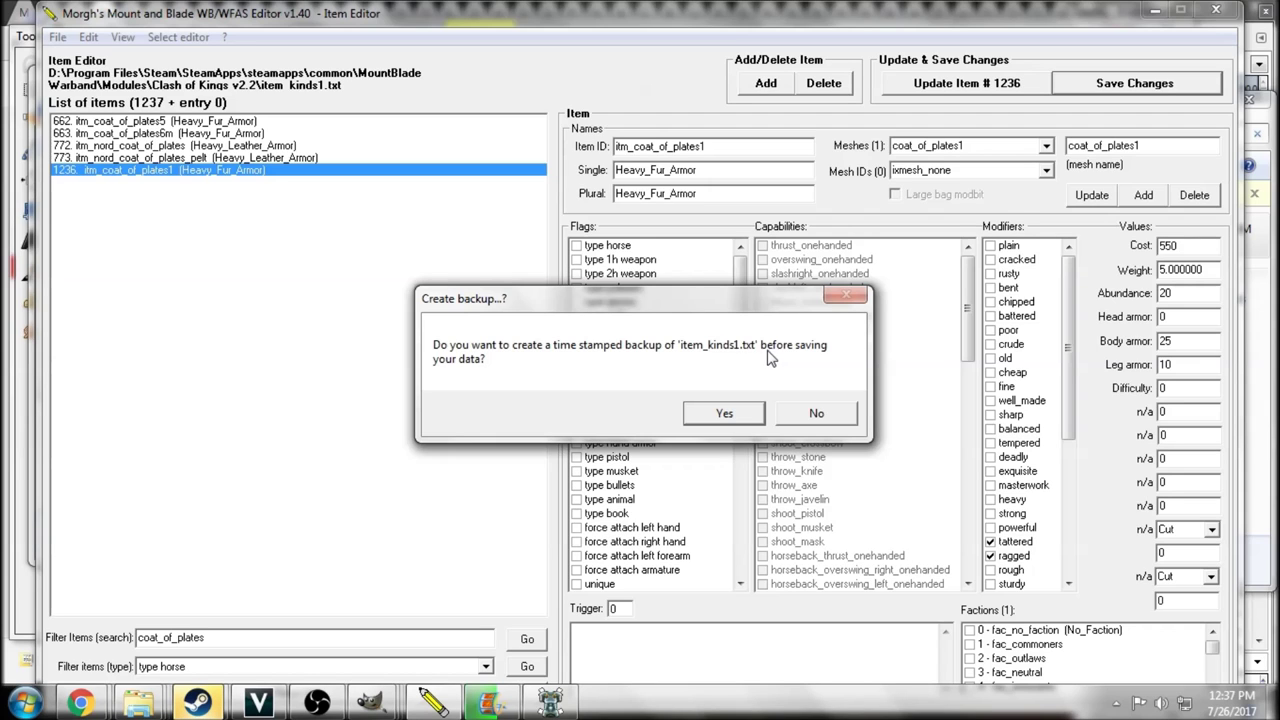
left_click(694, 414)
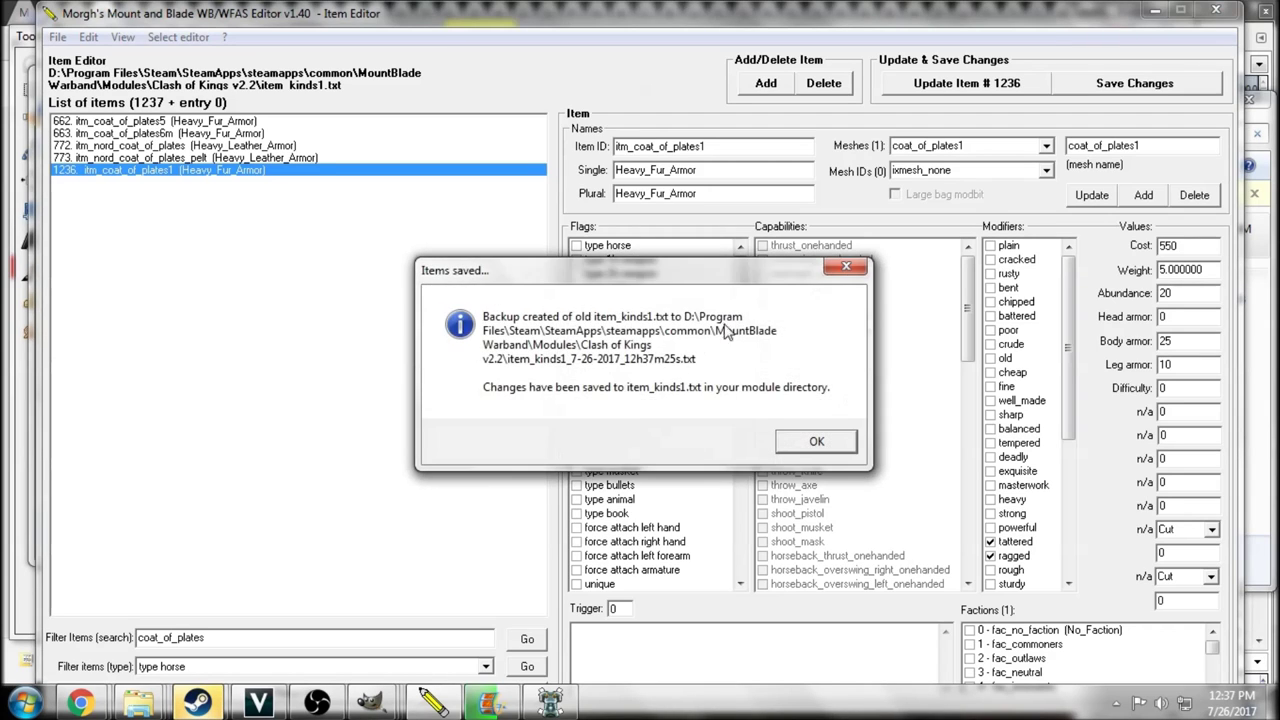
left_click(829, 444)
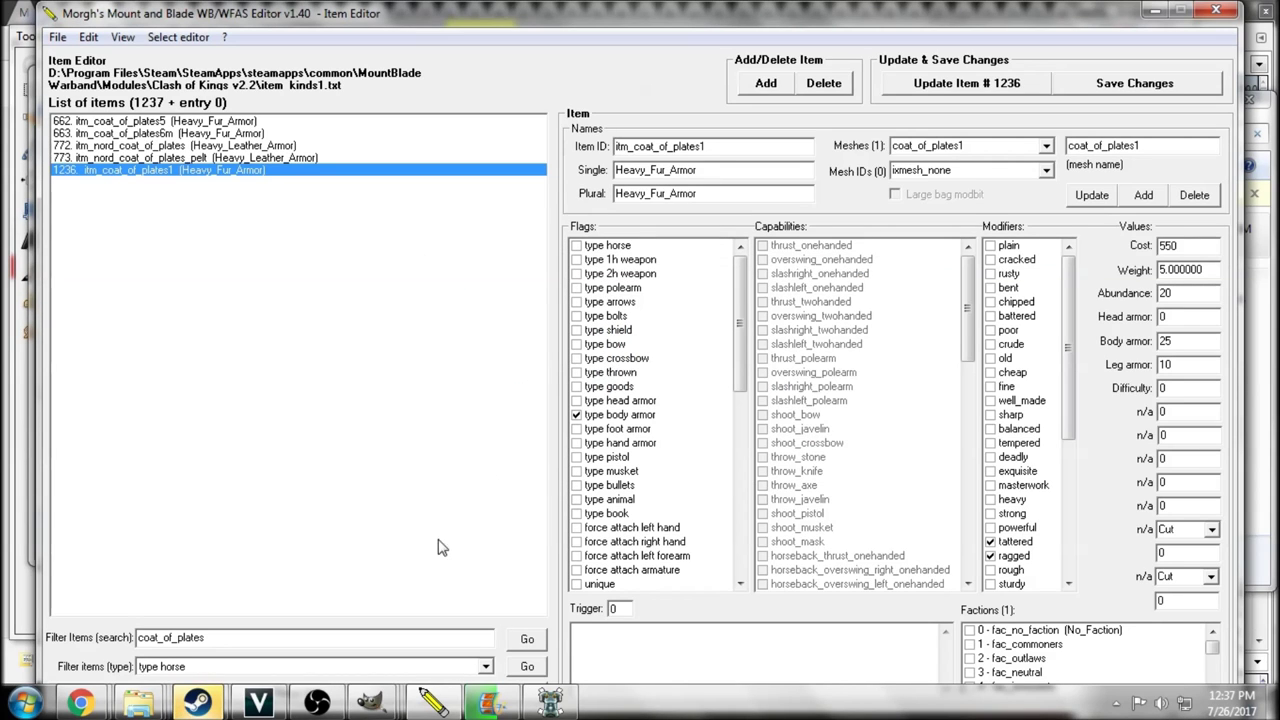
Open the Clash of Kings v2.2 menus.txt in Sublime Text 2 instead of Notepad.
mouse_move(138, 703)
left_click(515, 585)
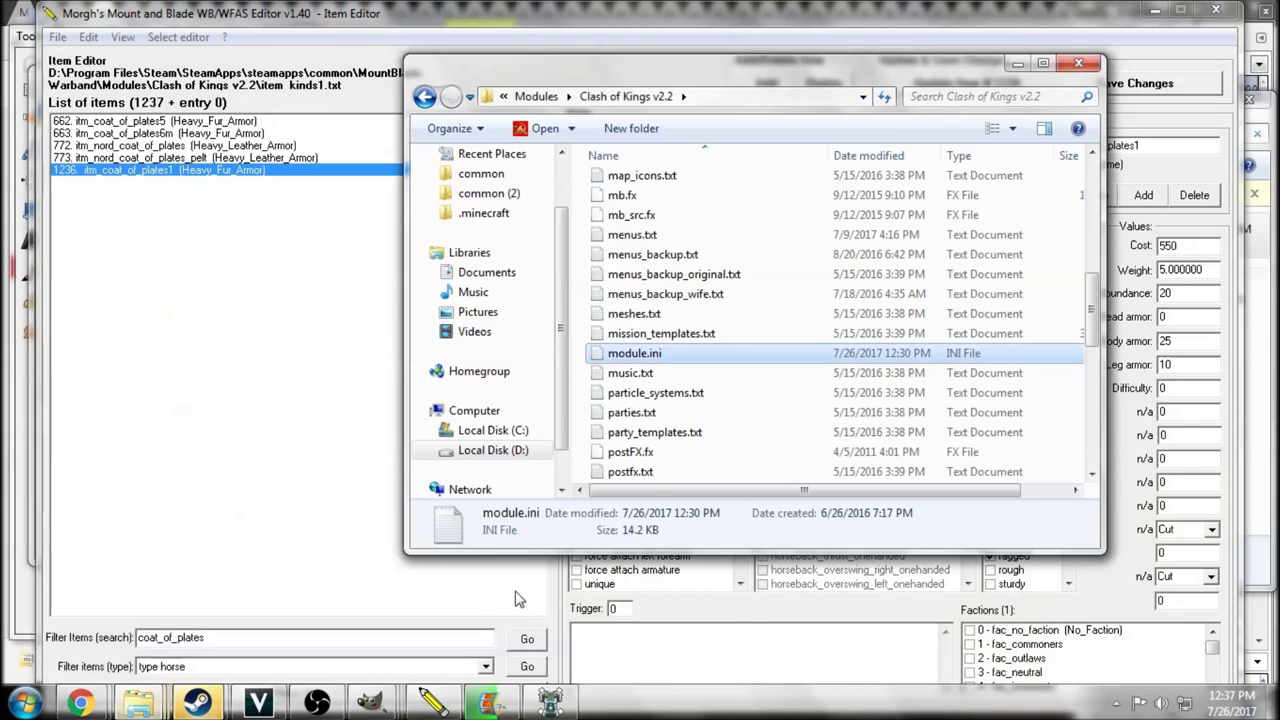
double_click(660, 238)
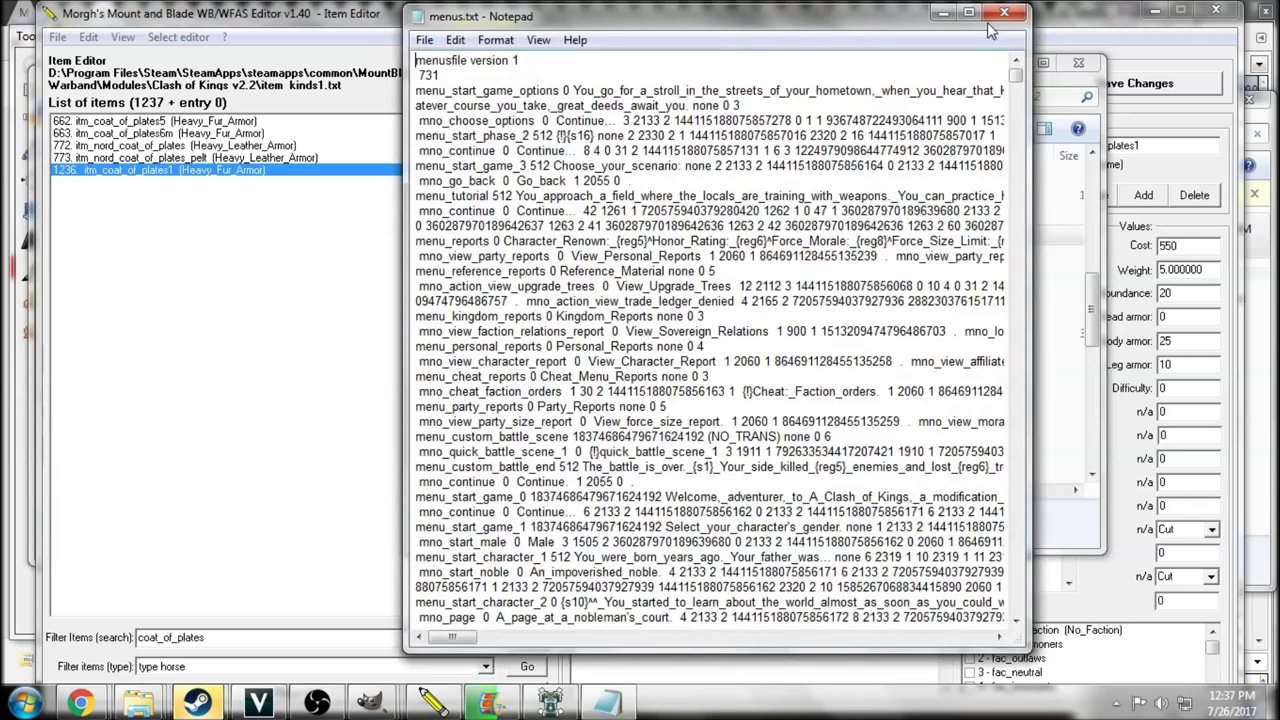
left_click(1004, 12)
right_click(645, 245)
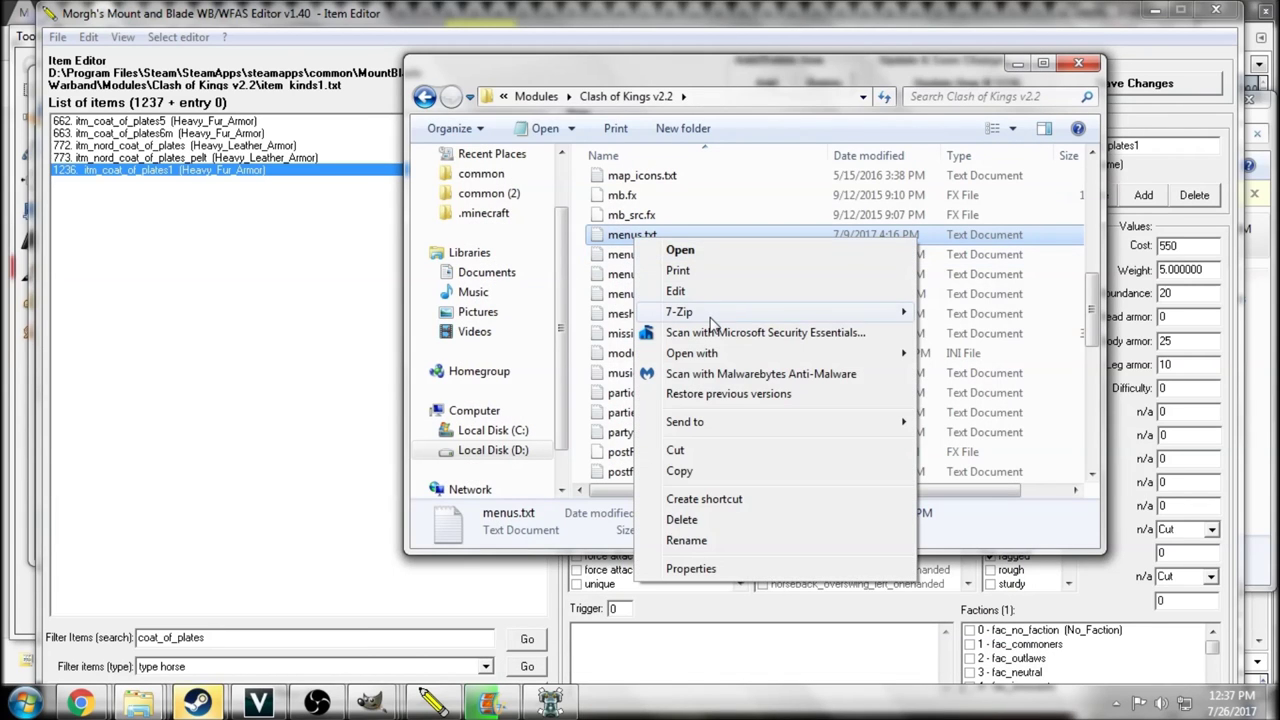
mouse_move(740, 358)
left_click(975, 373)
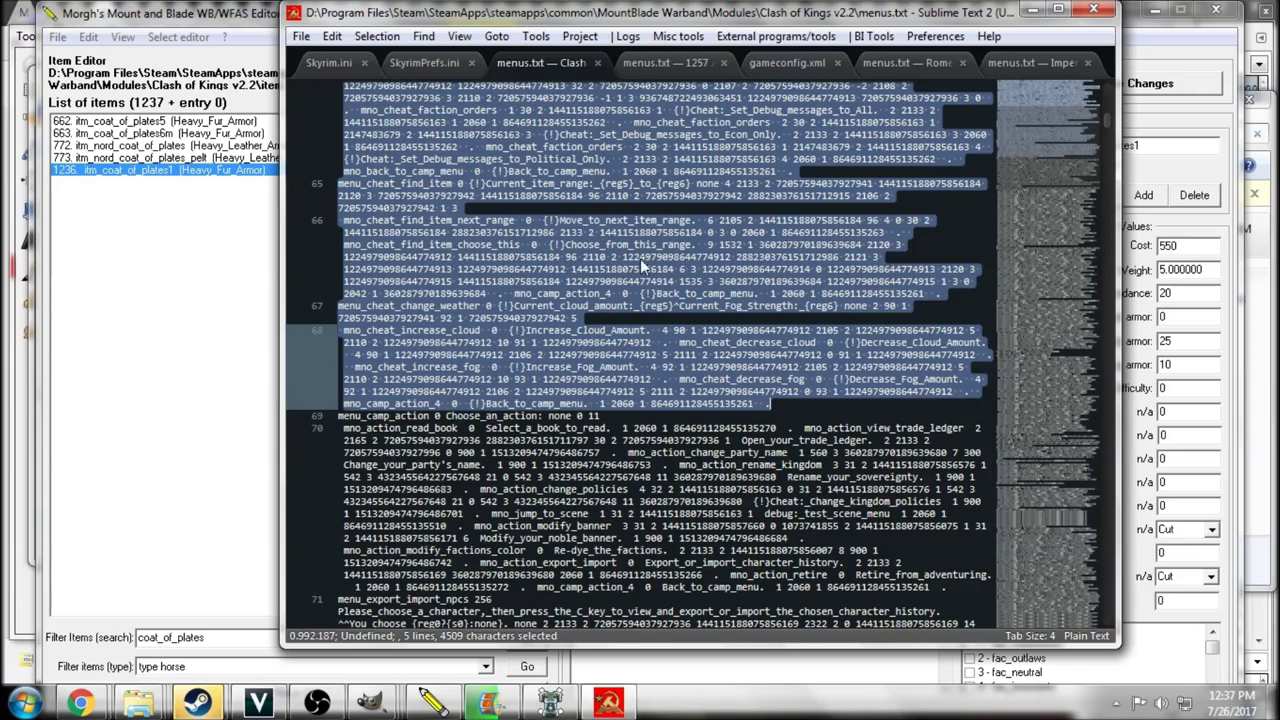
scroll(645, 277, "up", 7)
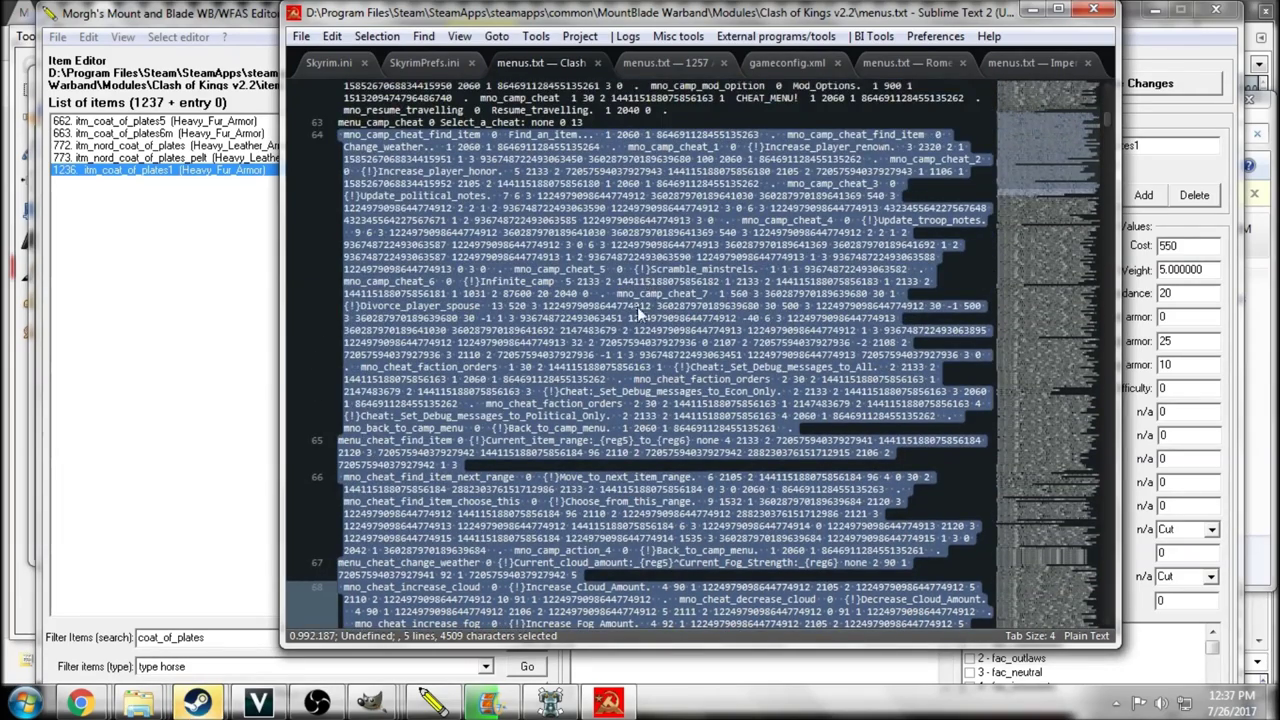
scroll(631, 348, "down", 3)
left_click(588, 378)
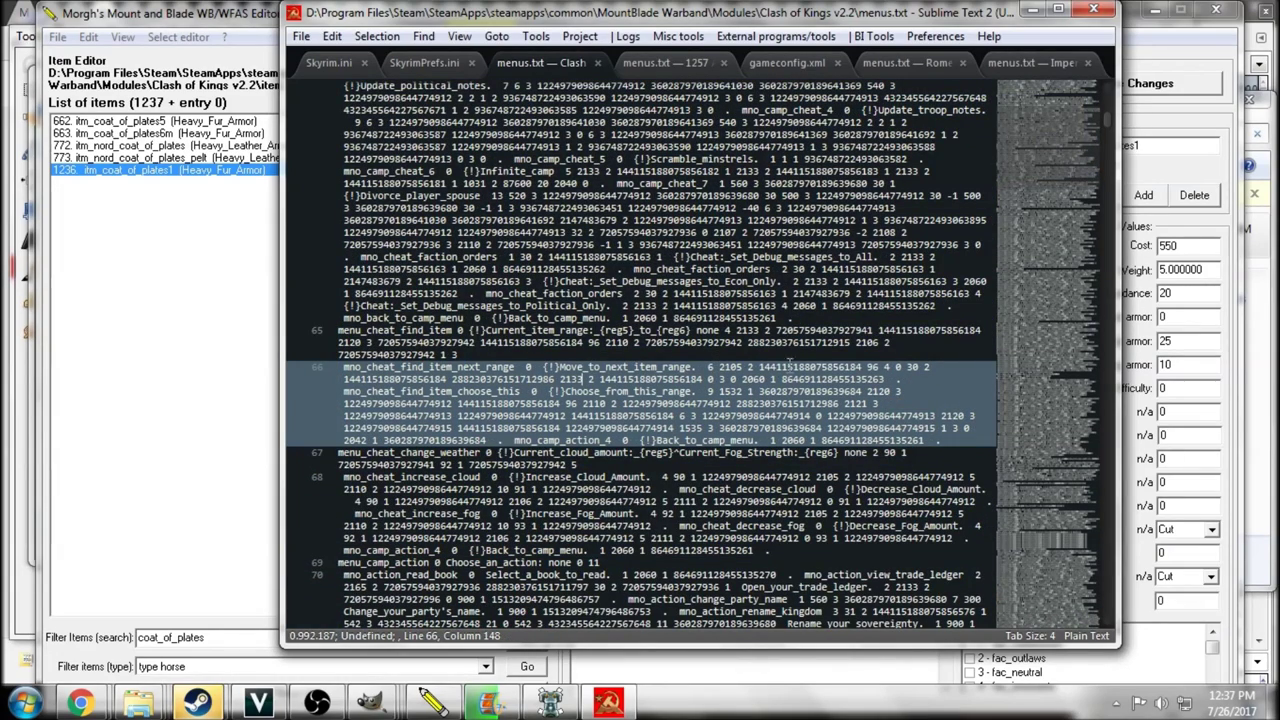
left_click_drag(383, 372, 518, 367)
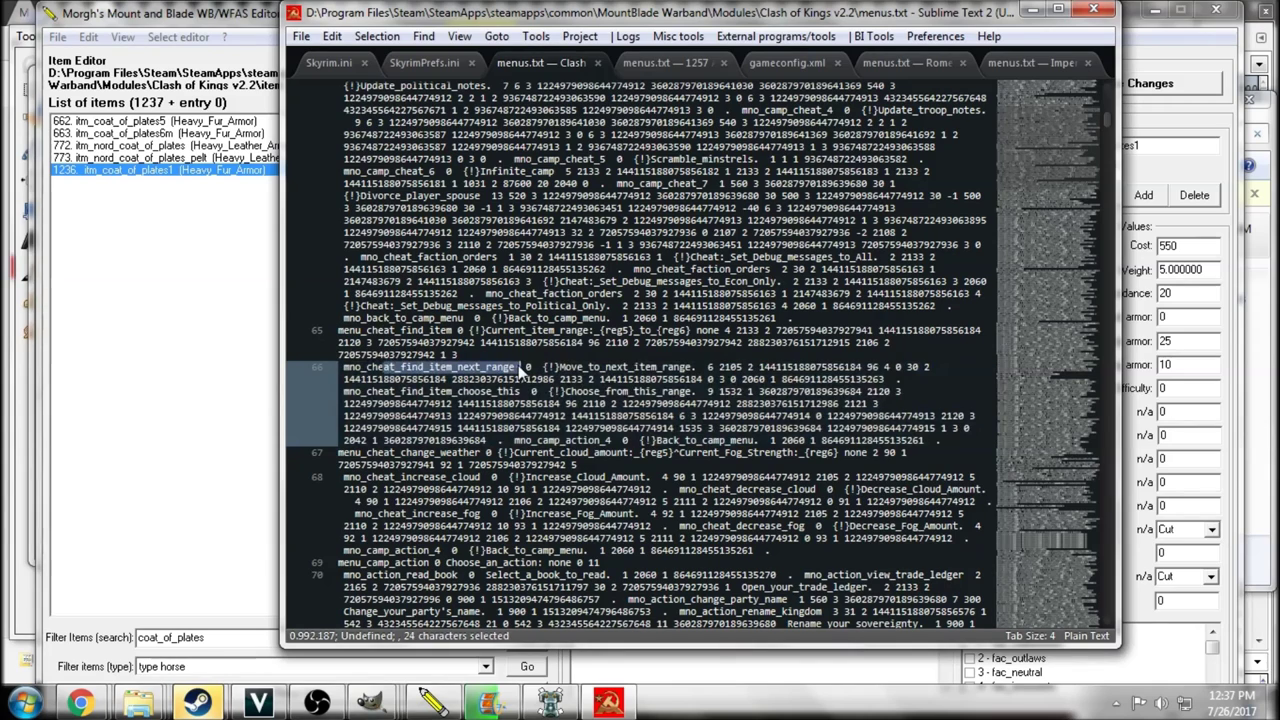
left_click(433, 372)
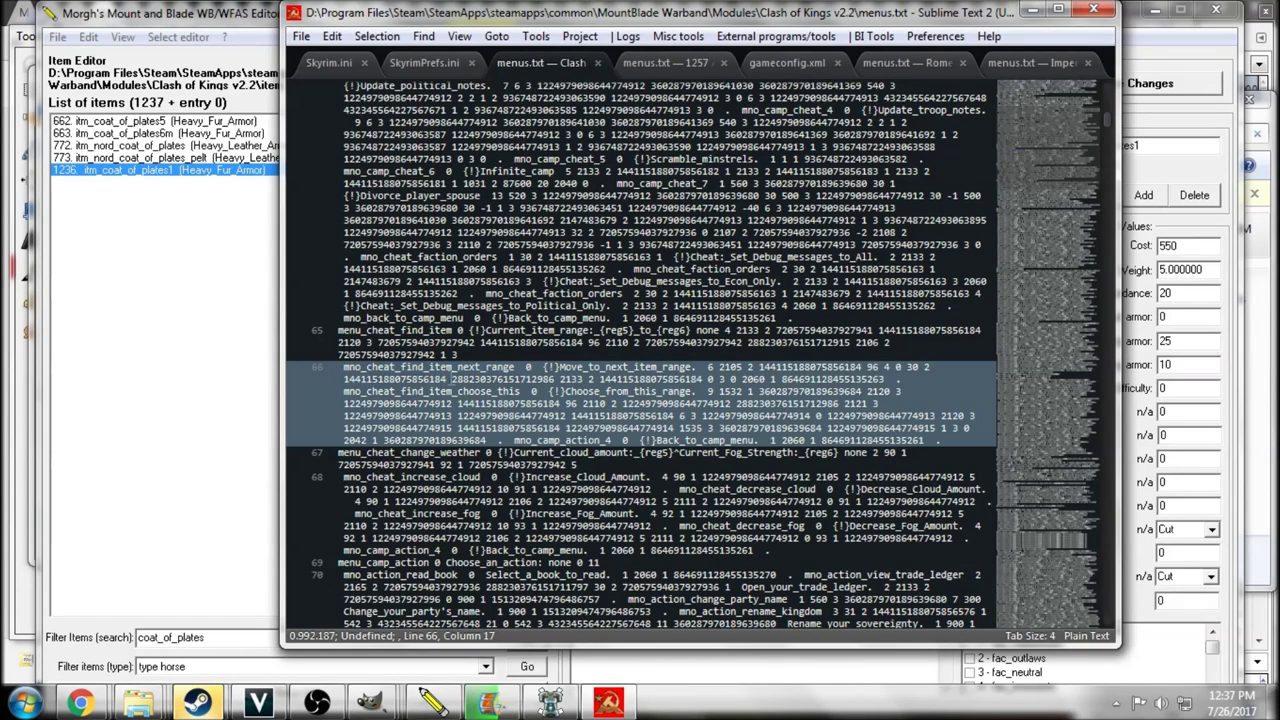
left_click_drag(544, 379, 556, 379)
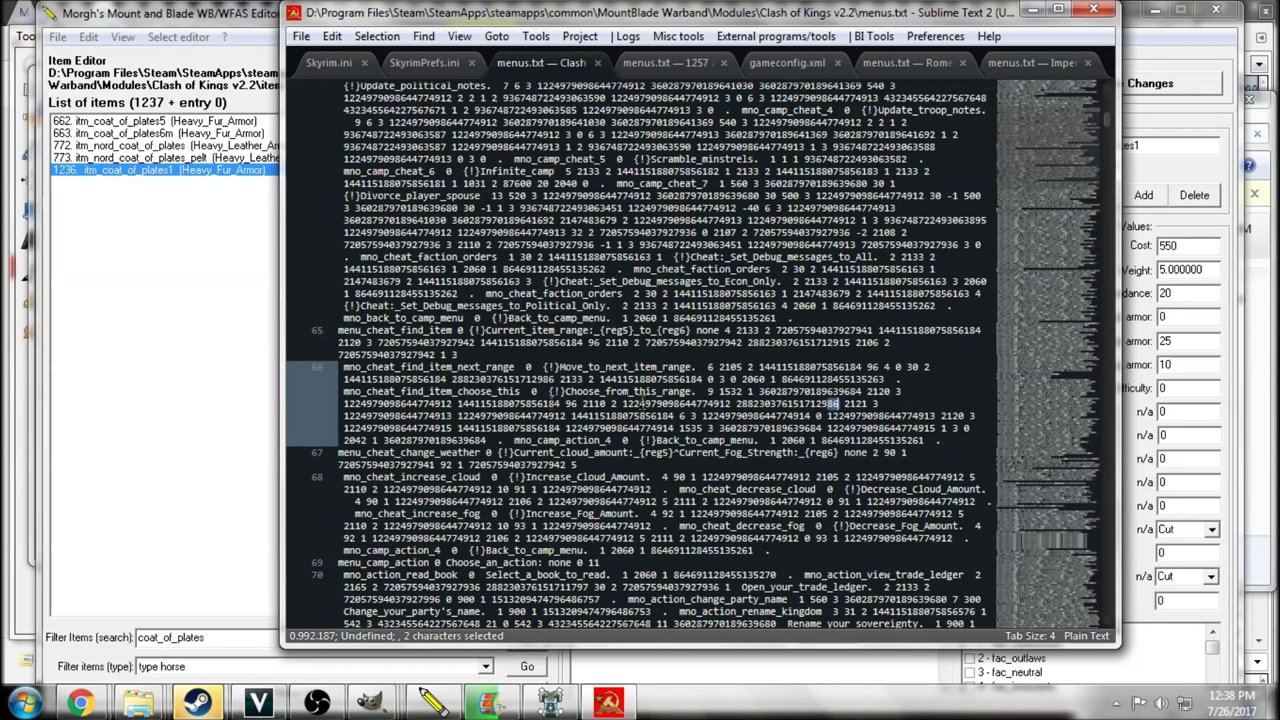
left_click_drag(451, 380, 557, 380)
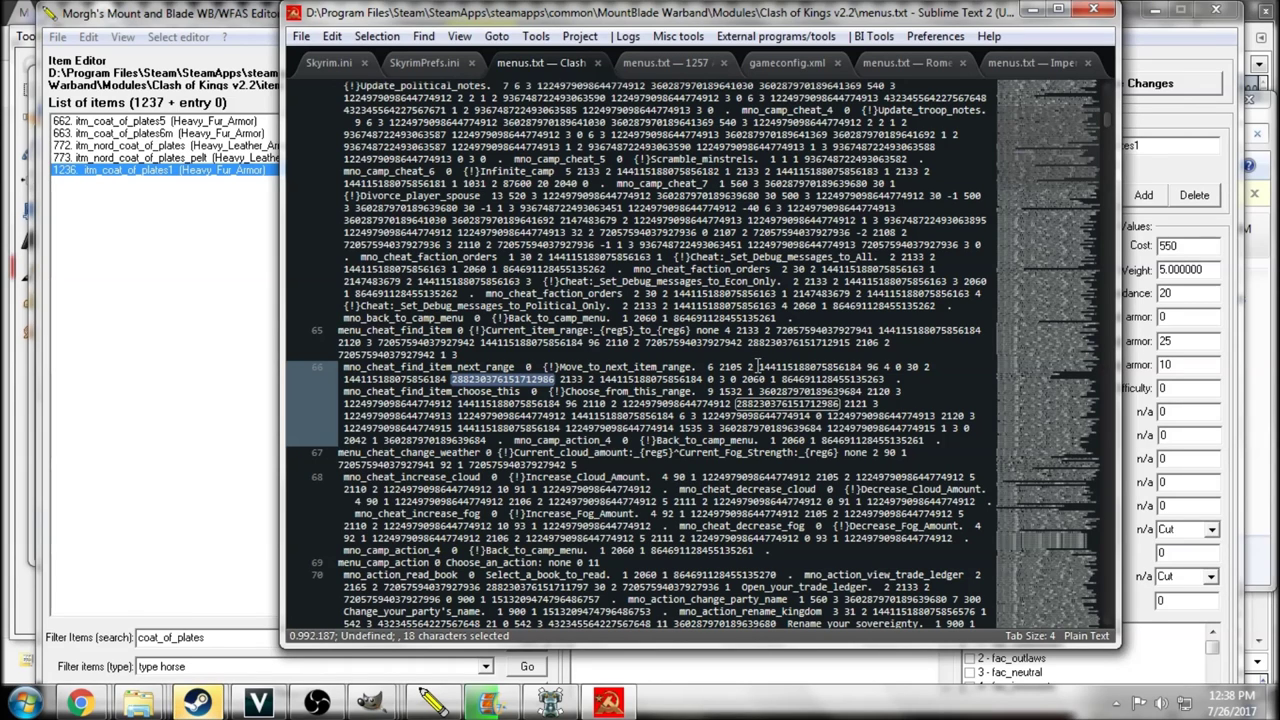
left_click_drag(758, 367, 860, 367)
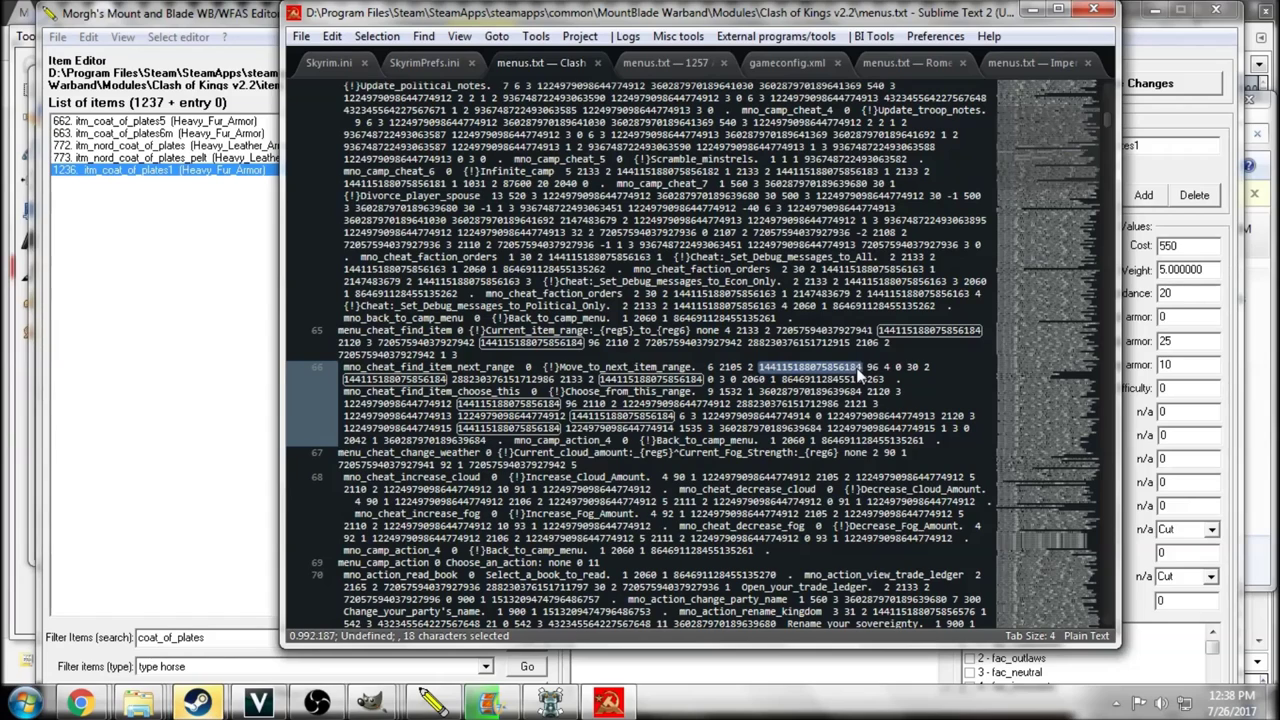
left_click(757, 367)
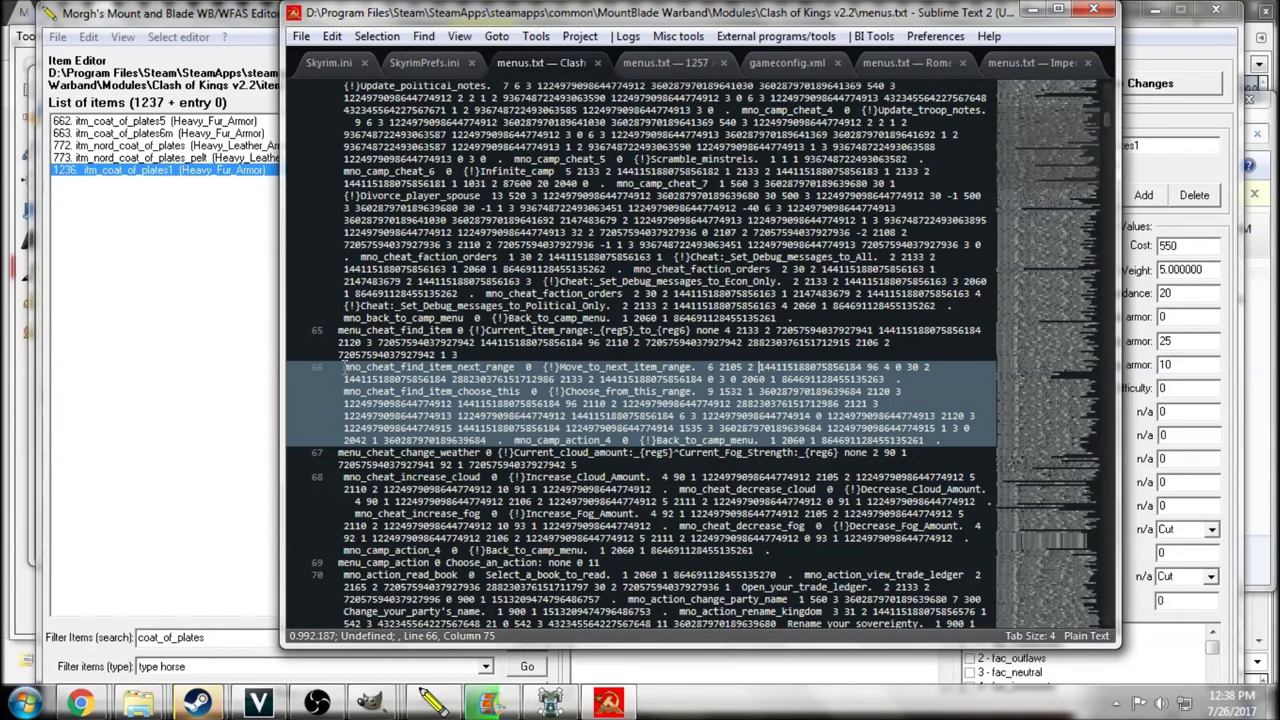
left_click_drag(343, 367, 516, 366)
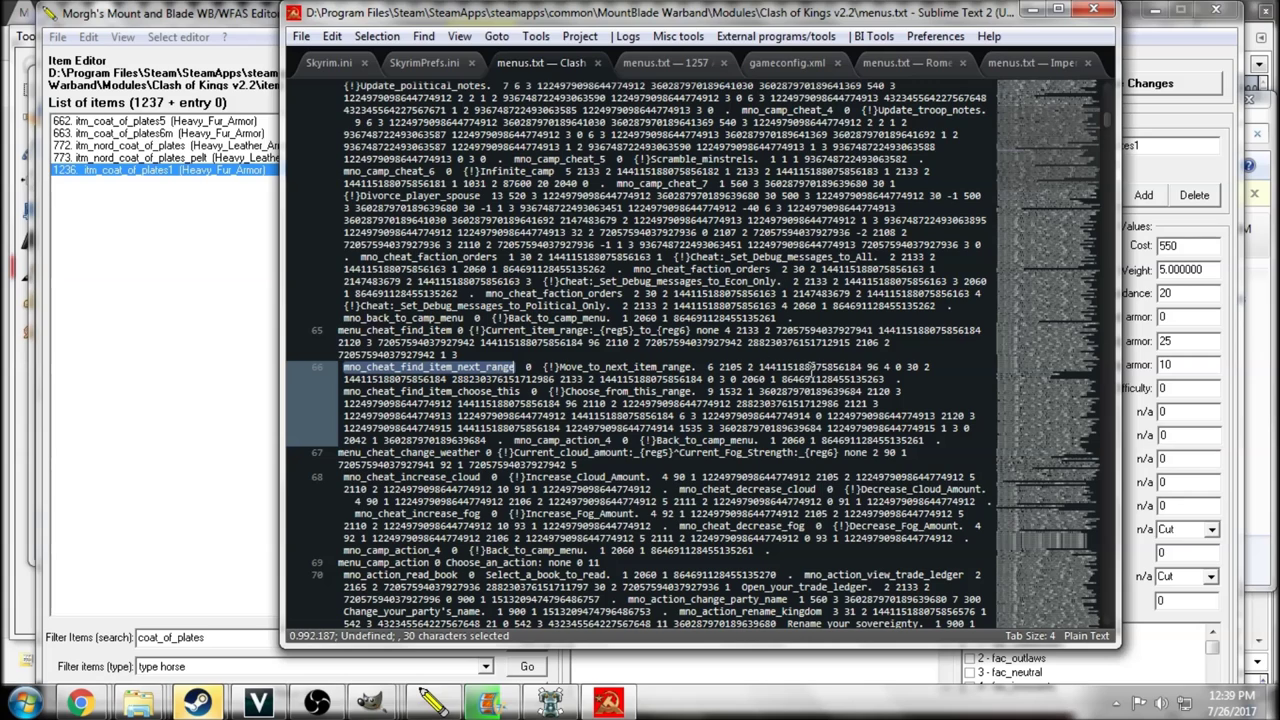
double_click(762, 367)
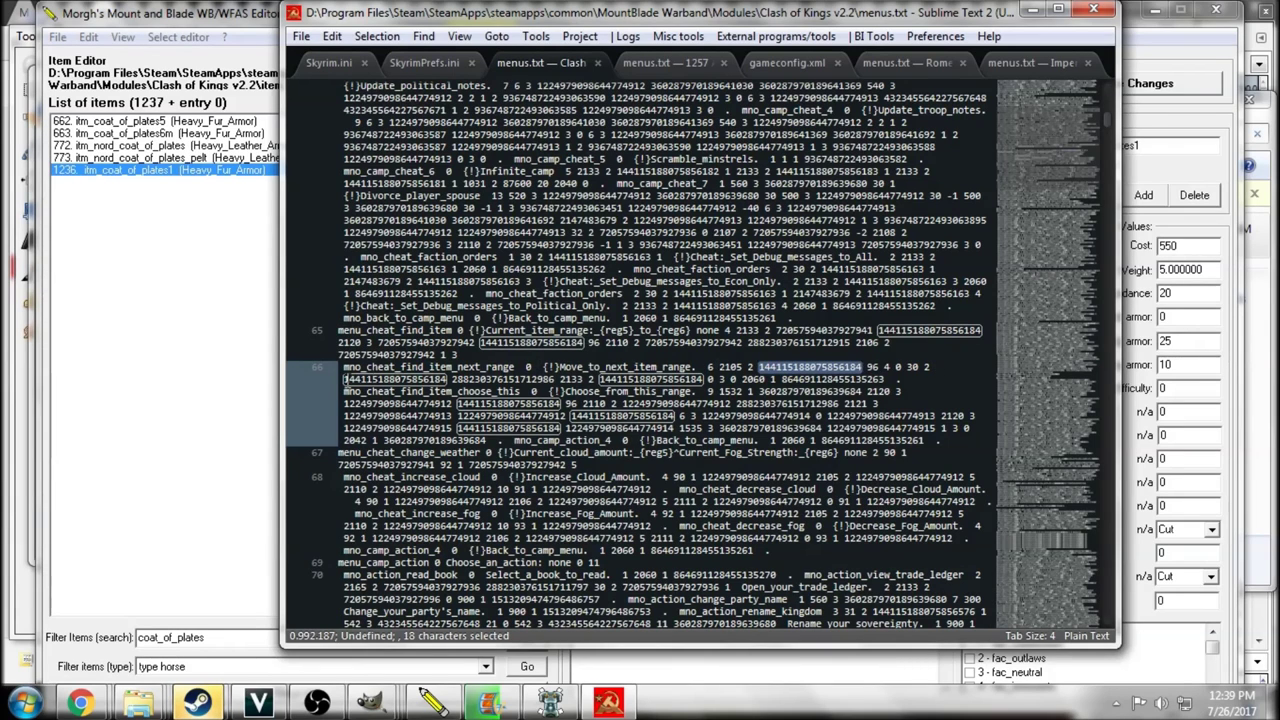
double_click(351, 379)
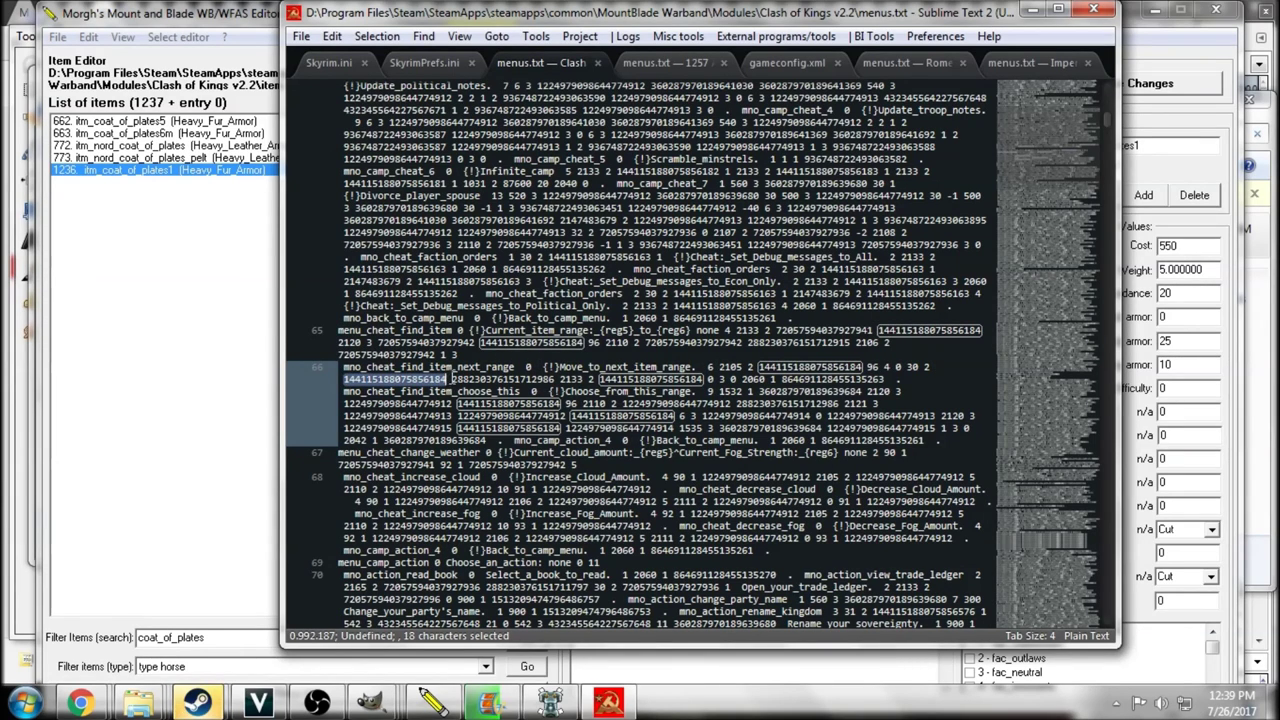
left_click_drag(452, 380, 555, 379)
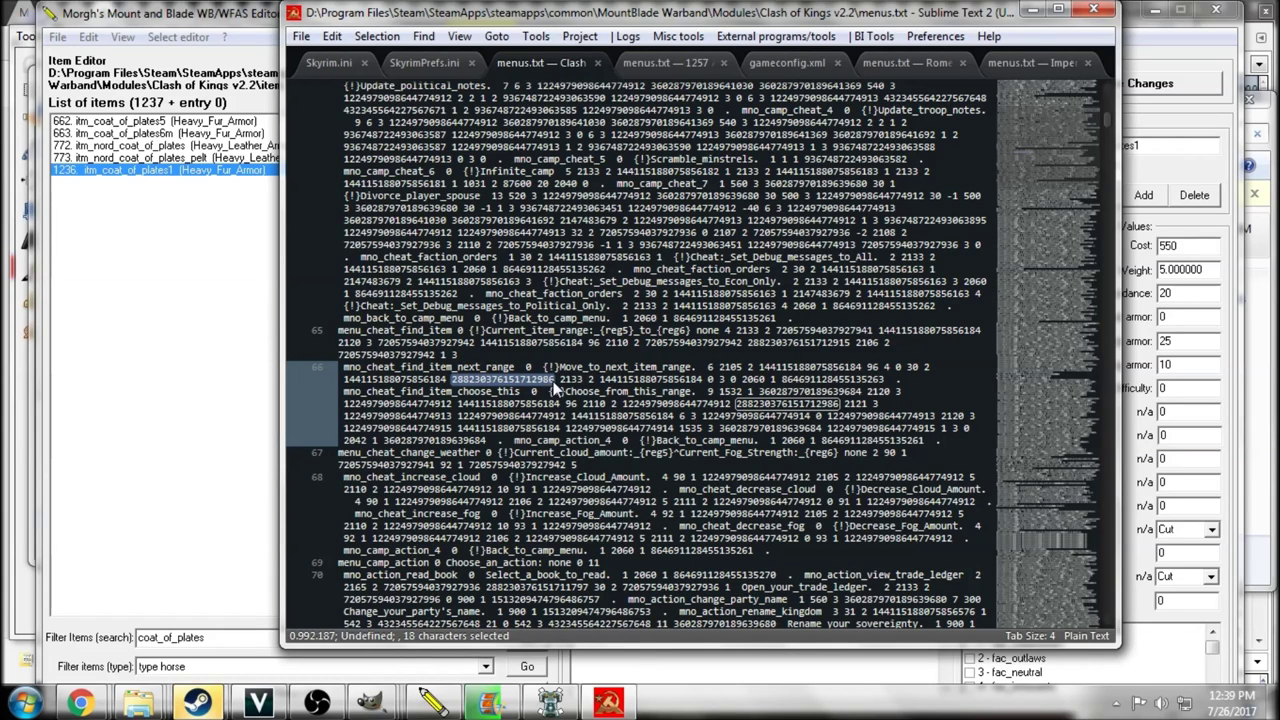
key("BackSpace")
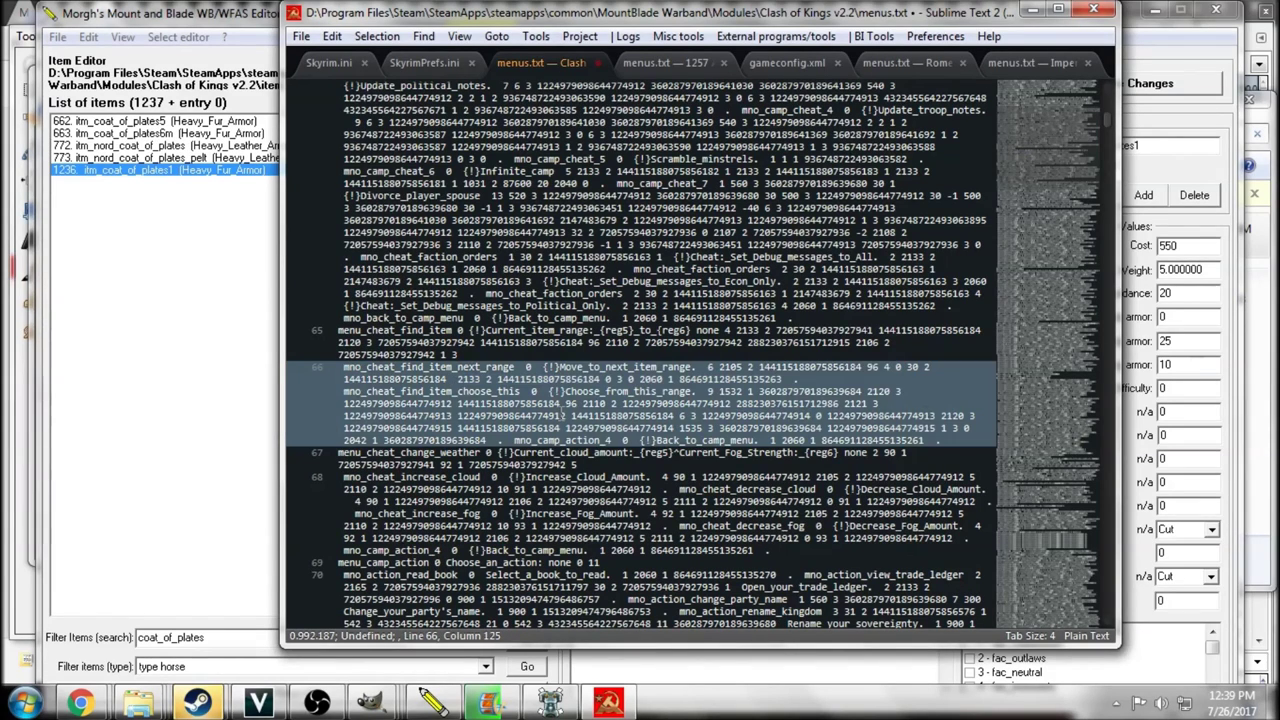
key("ctrl+z")
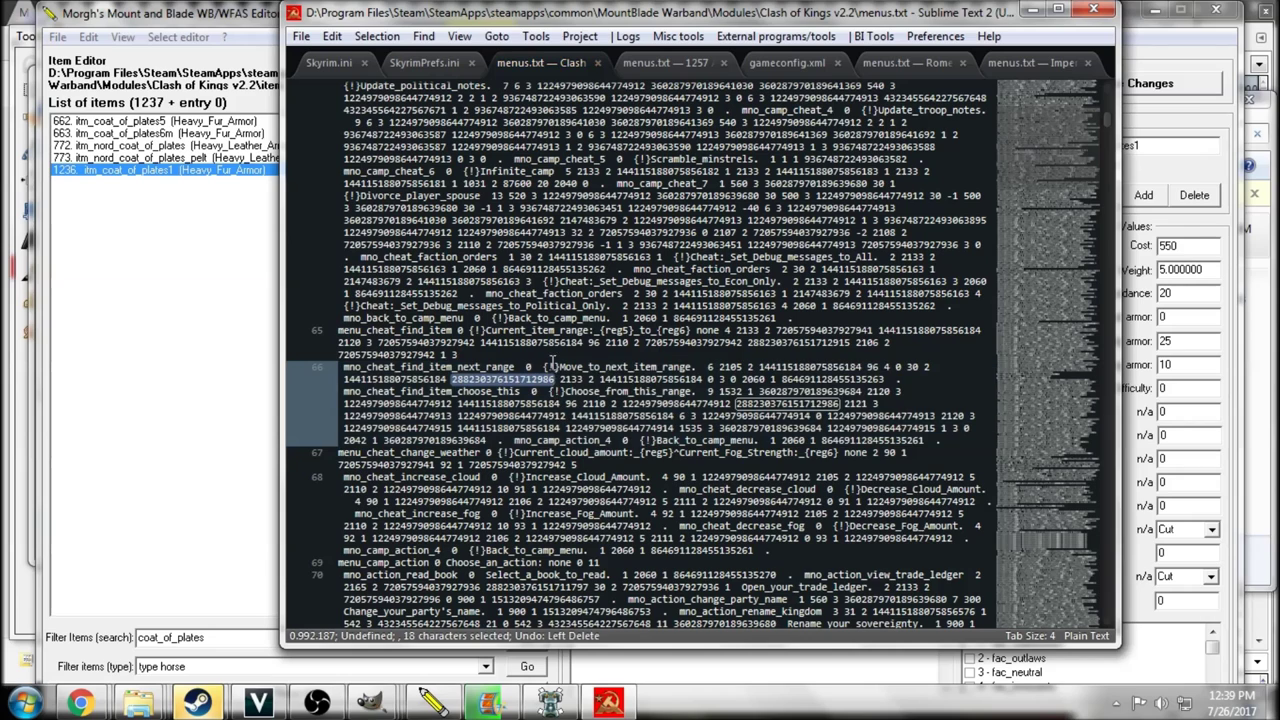
left_click(550, 379)
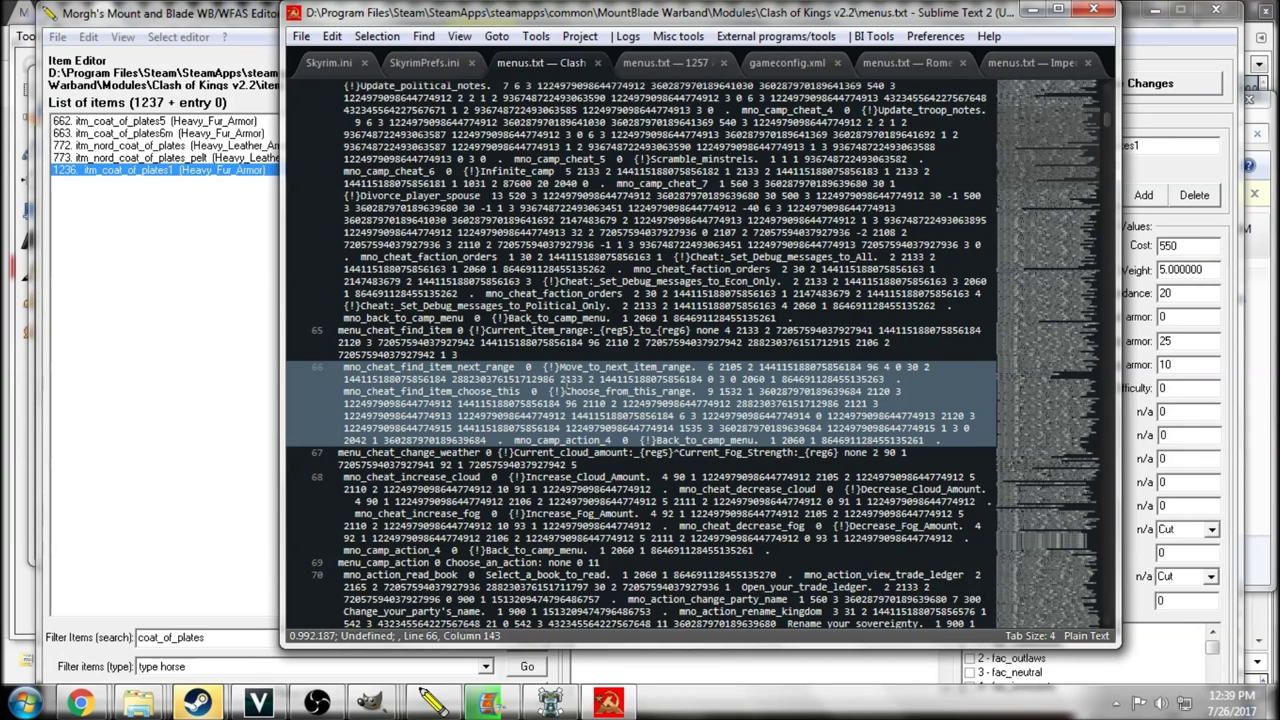
key("BackSpace")
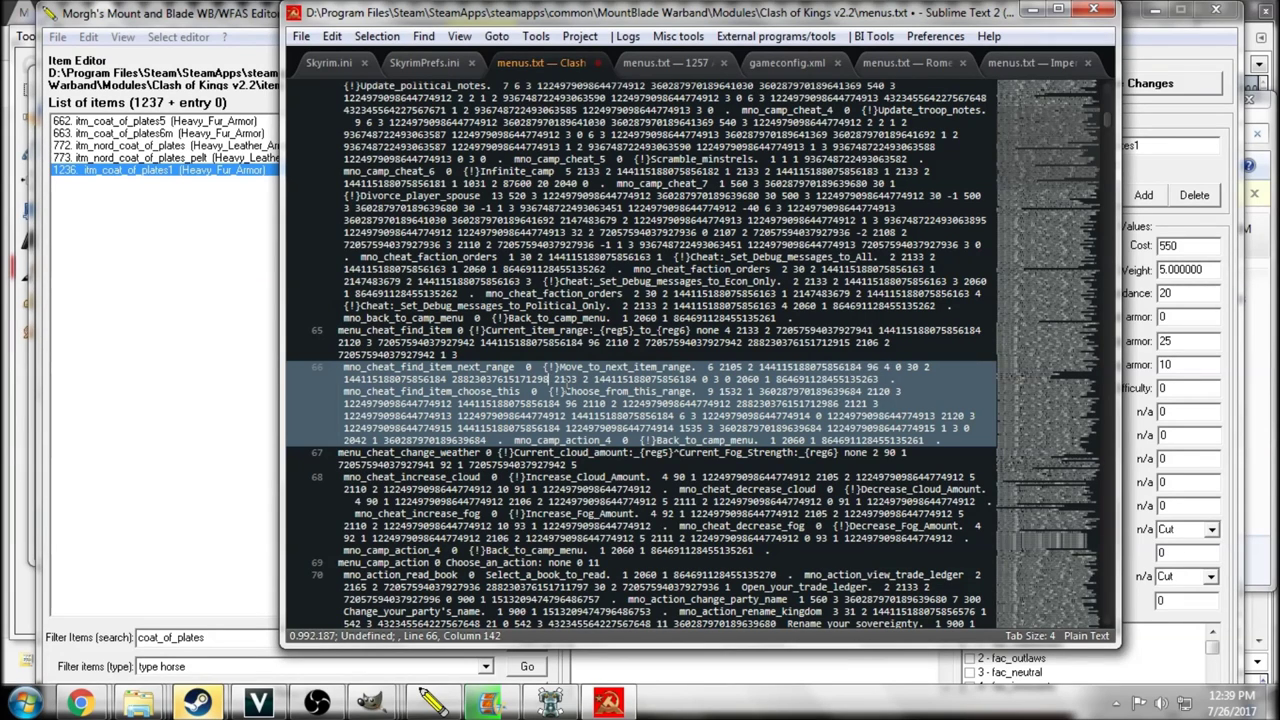
type("7")
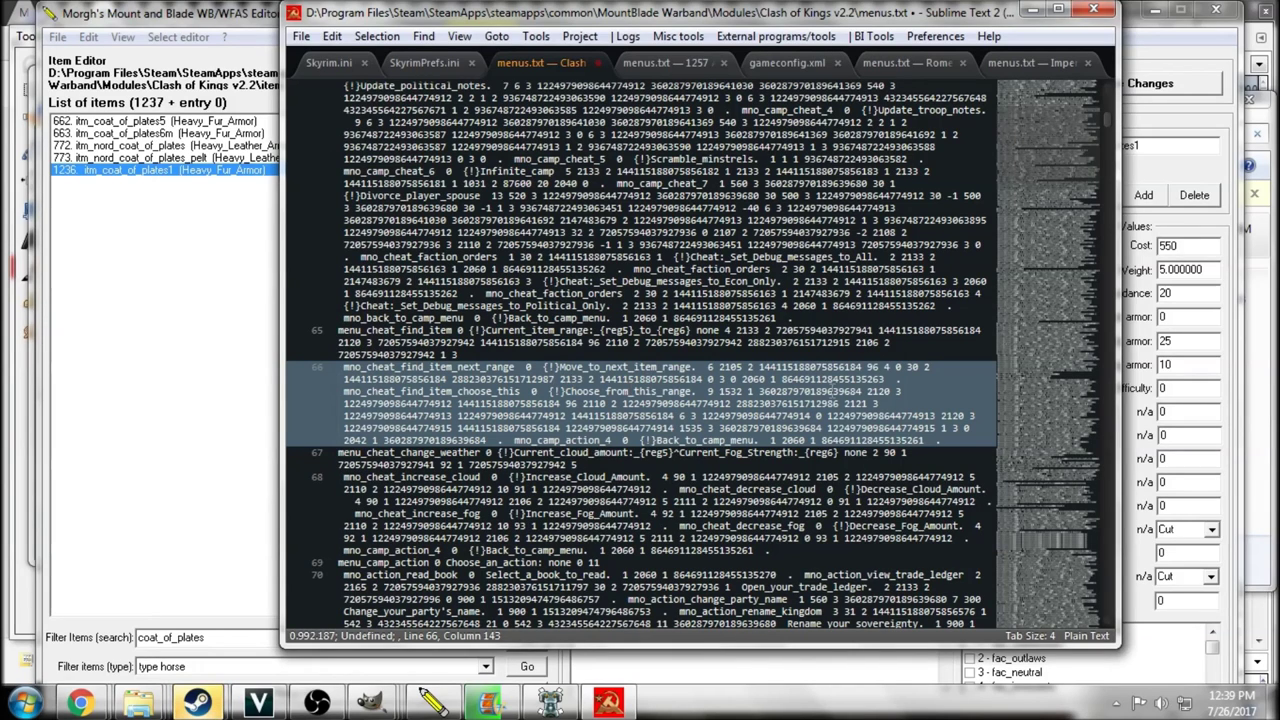
Save the edited menus.txt from the File menu.
left_click_drag(843, 403, 836, 403)
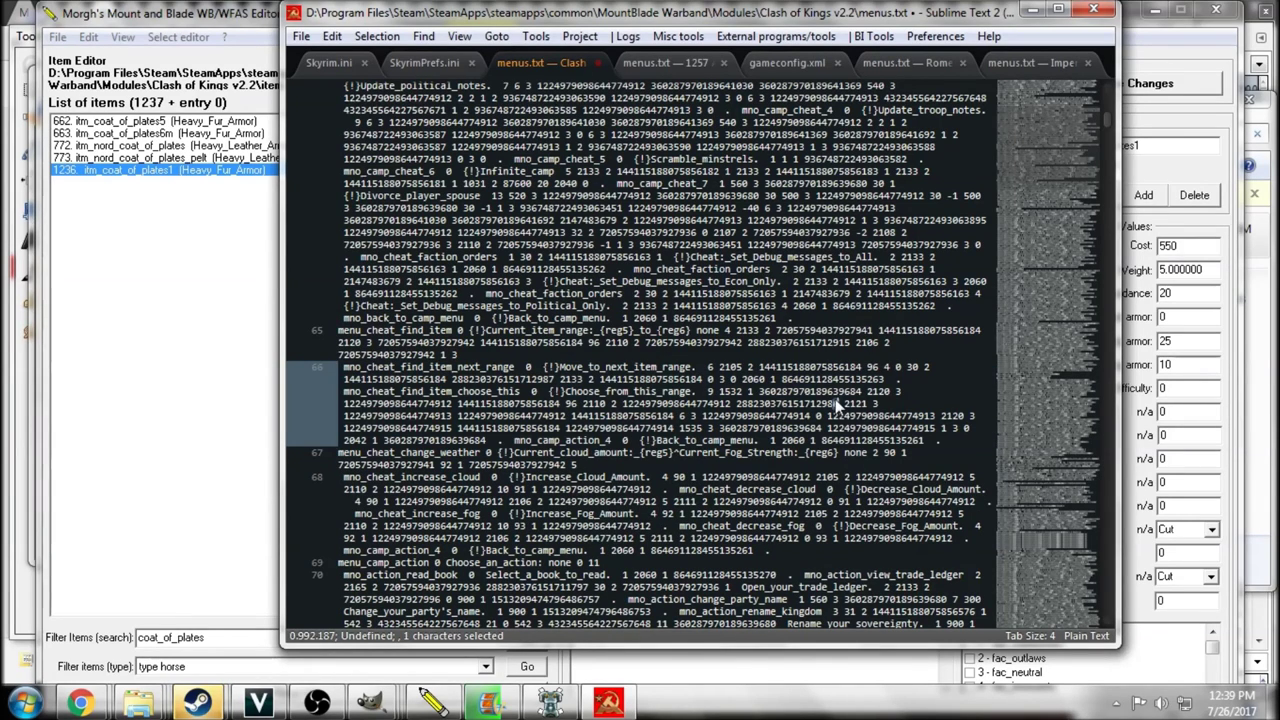
left_click(918, 369)
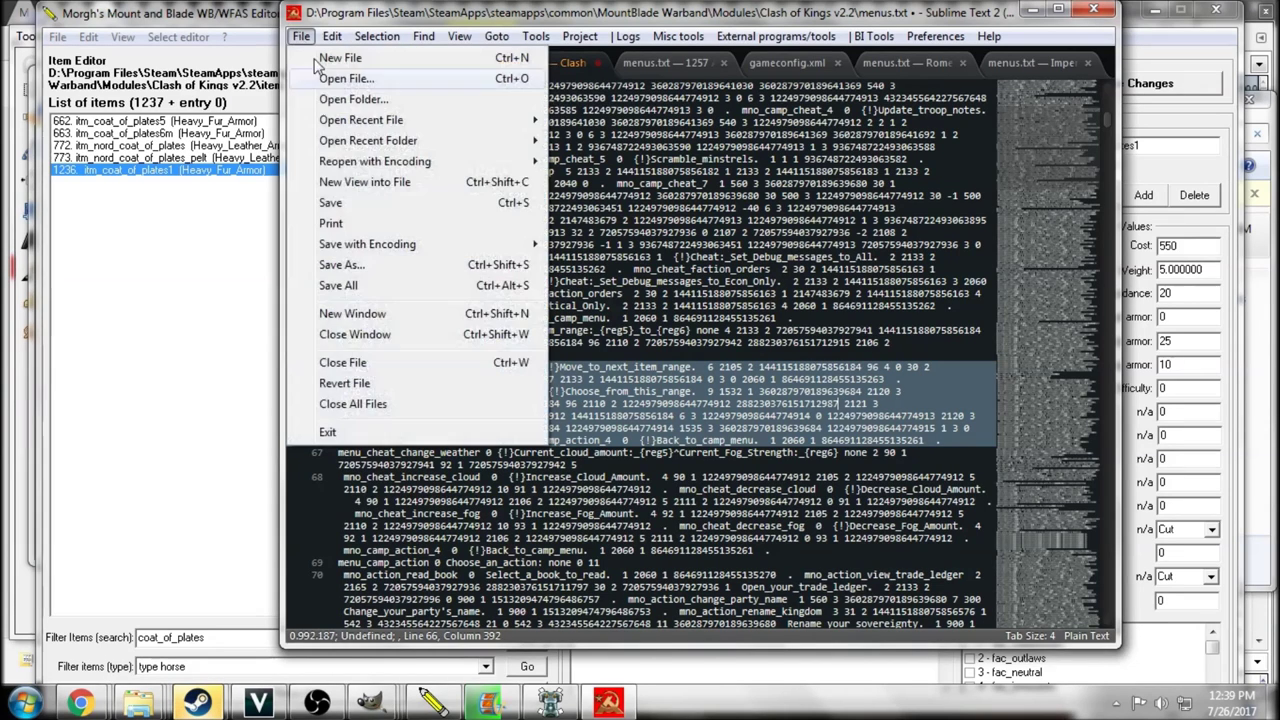
left_click(300, 36)
left_click(331, 203)
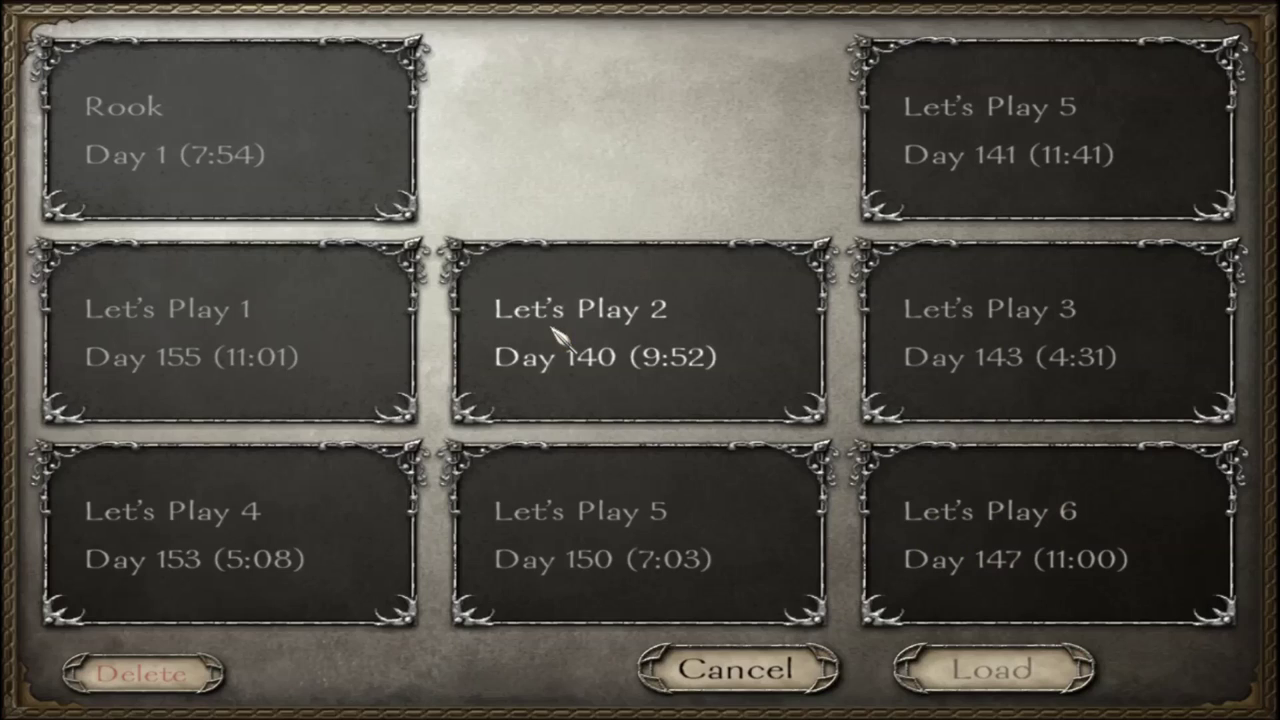
Load the Let's Play 1 saved game.
left_click(256, 320)
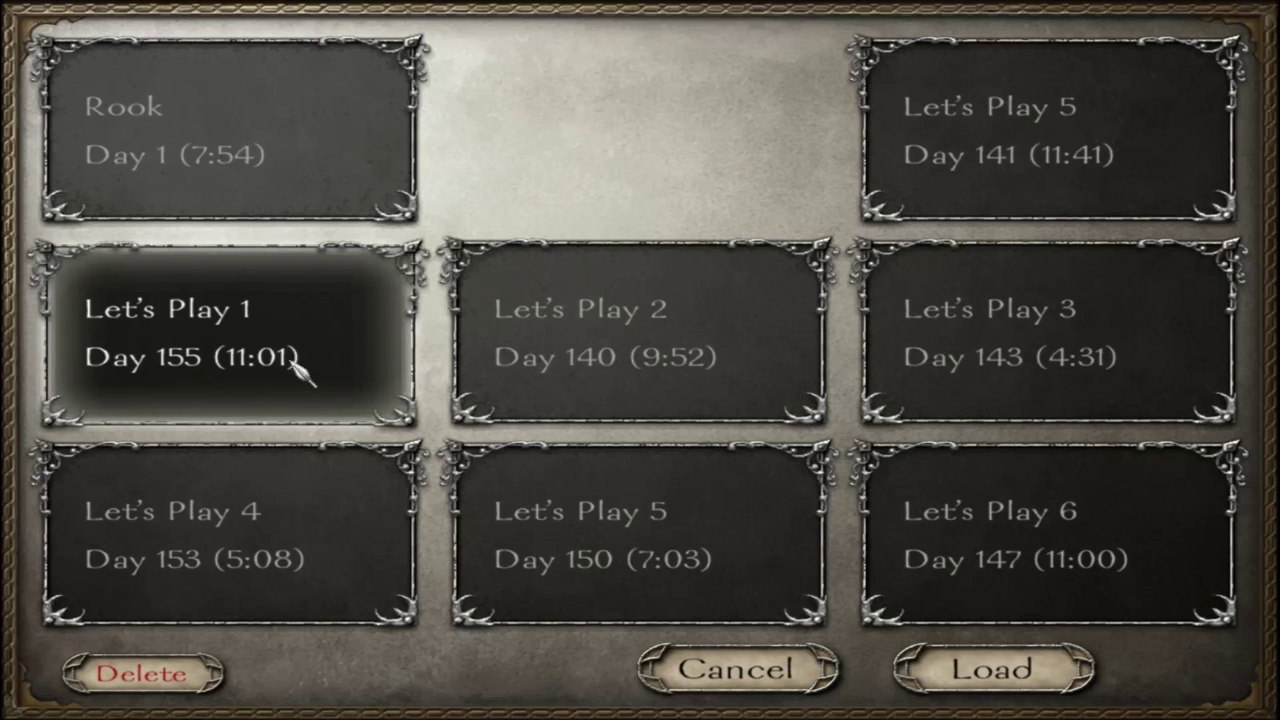
left_click(994, 668)
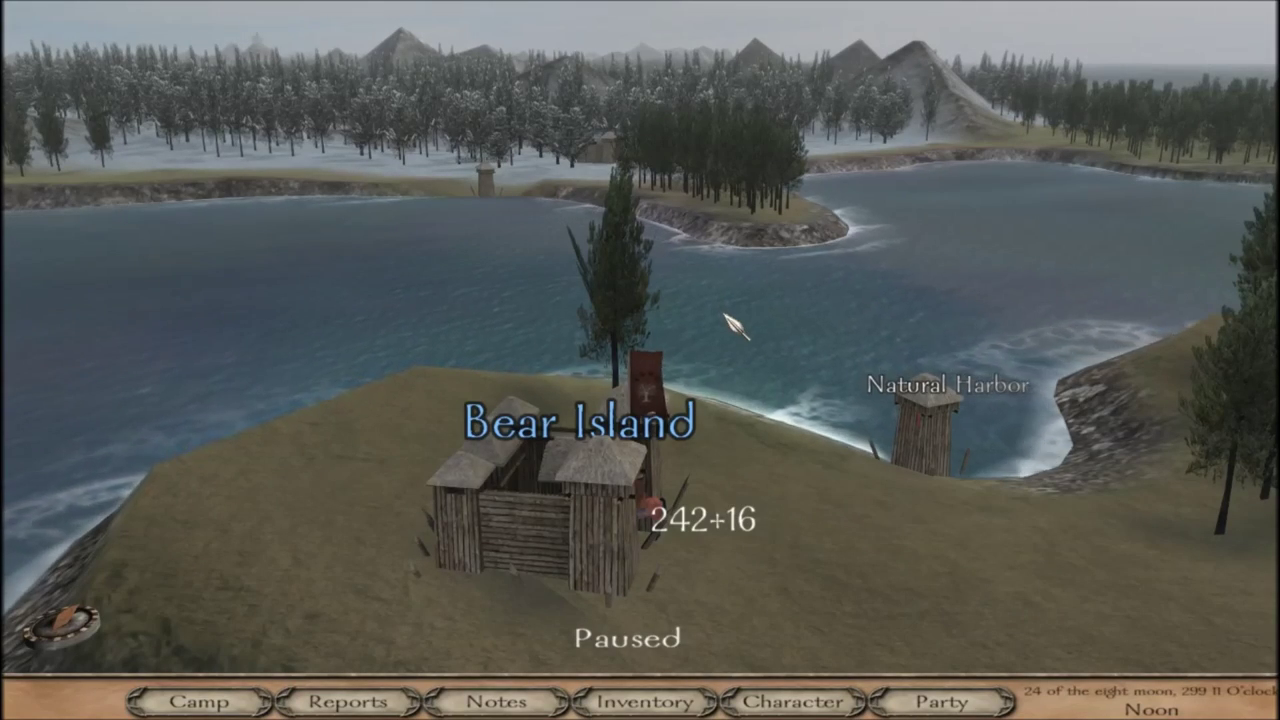
Enable cheats by running cheatmenu in the game console.
key("ctrl+grave")
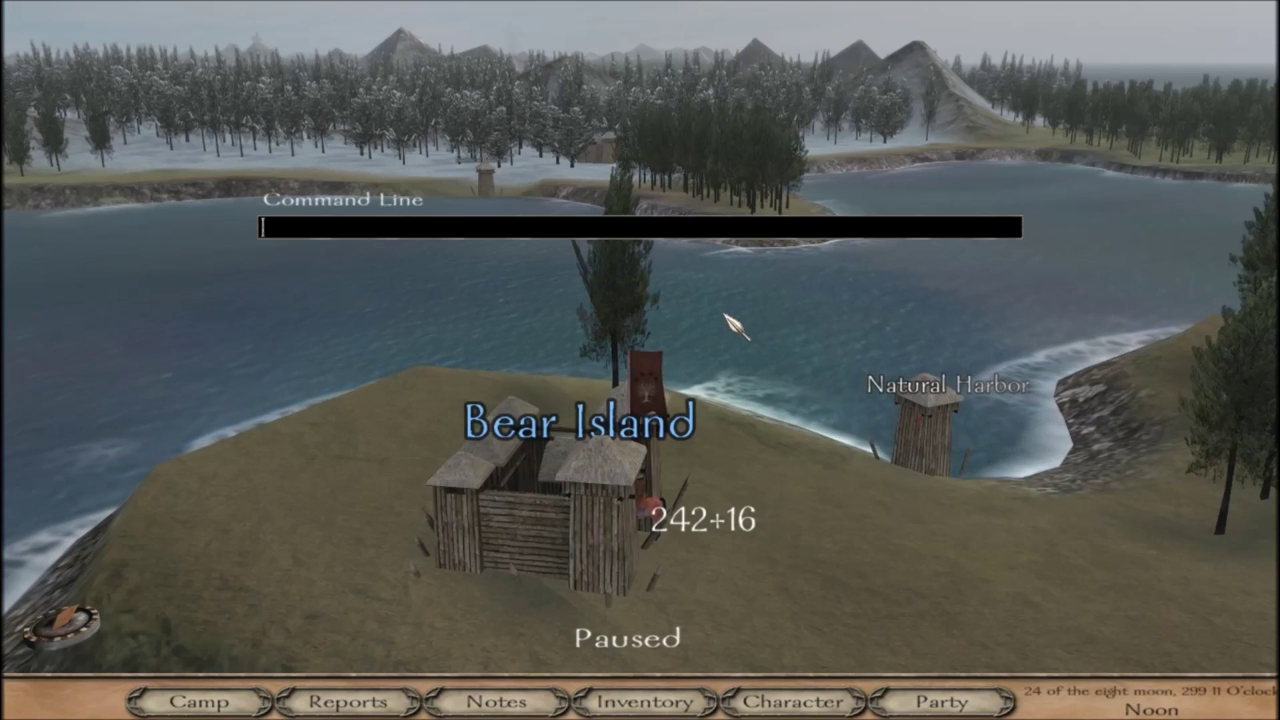
type("cheatmenu")
key("Return")
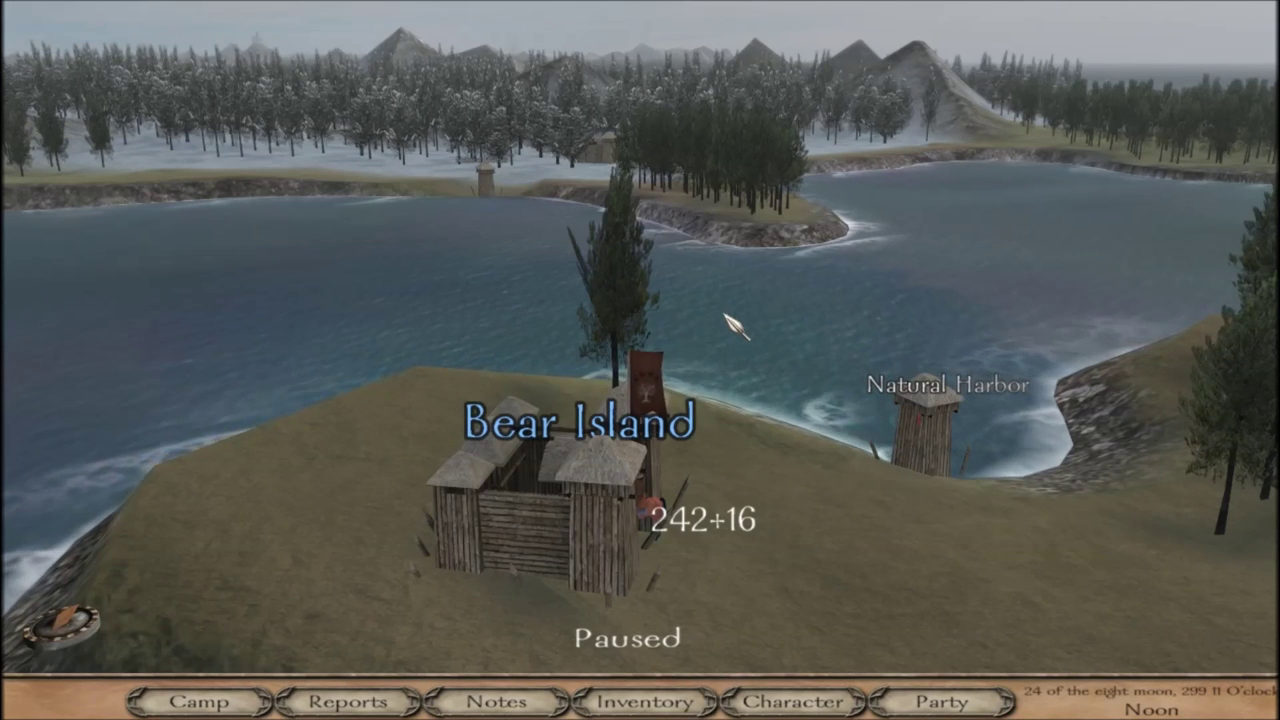
Open the camp cheat's find-an-item option and advance to the final range, 1152 to 1170.
left_click(218, 703)
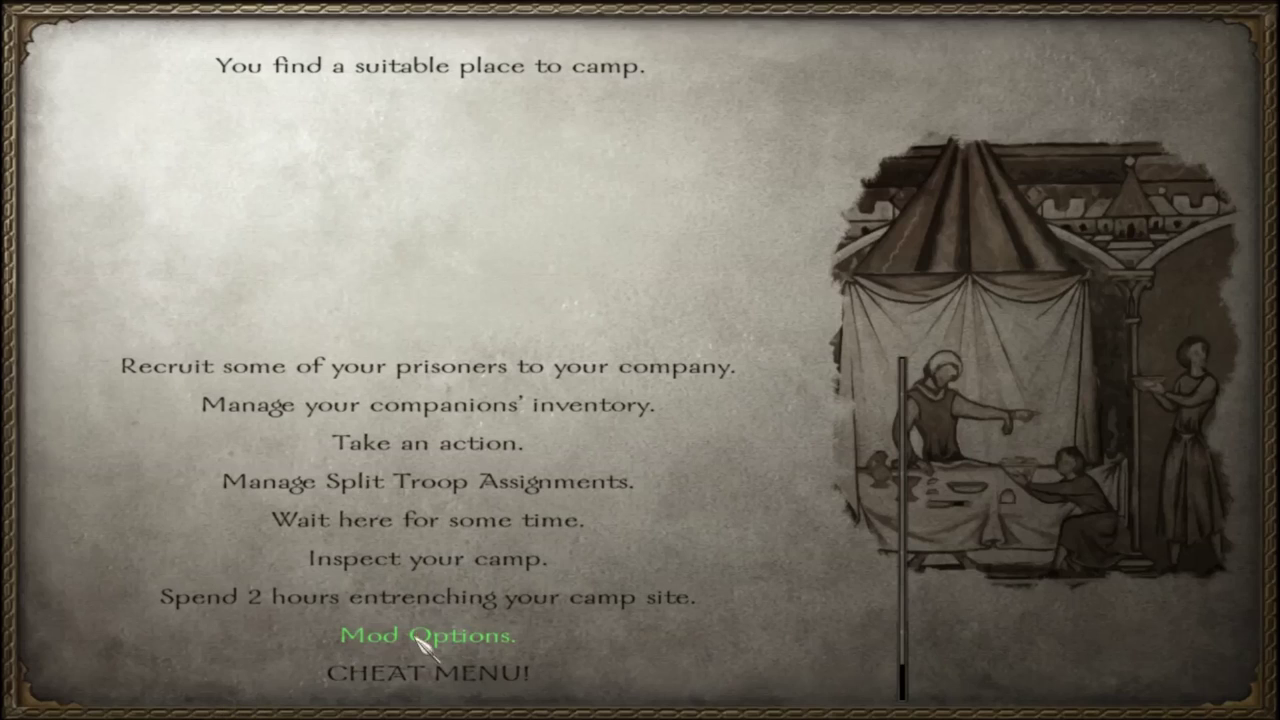
left_click(476, 677)
left_click(478, 366)
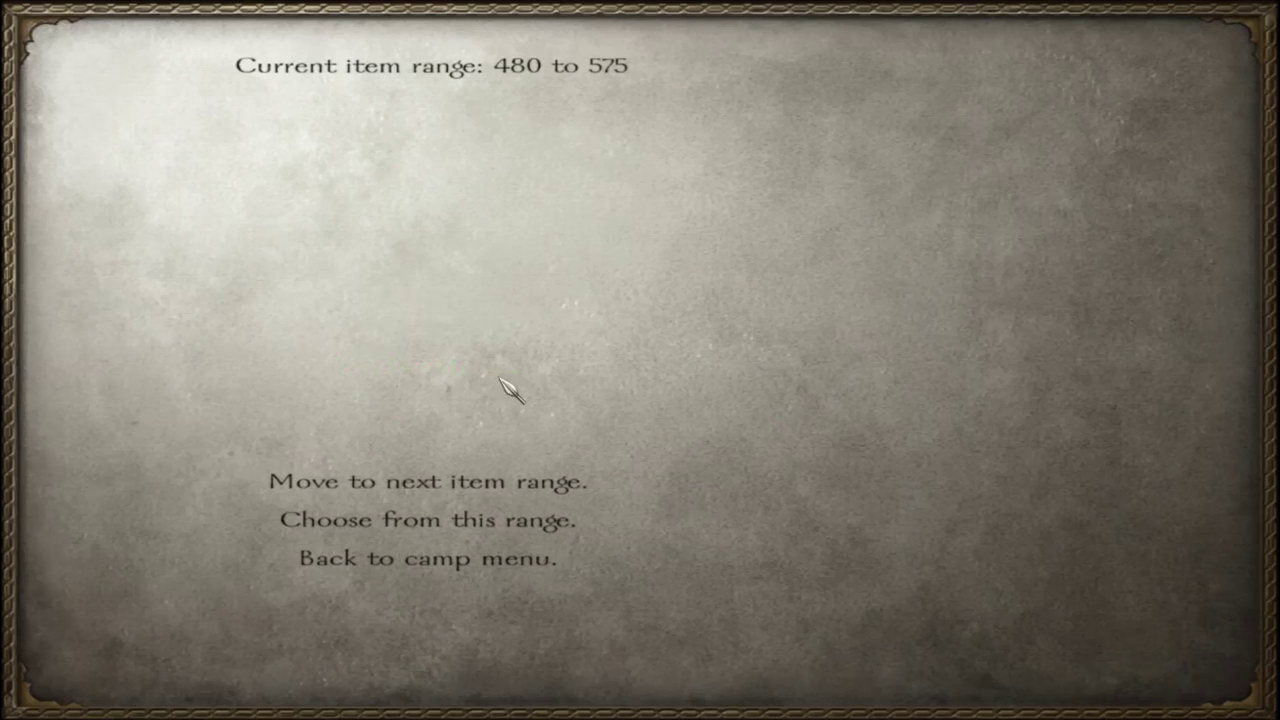
left_click(540, 483)
left_click(540, 483)
left_click(540, 483)
left_click(540, 483)
left_click(540, 483)
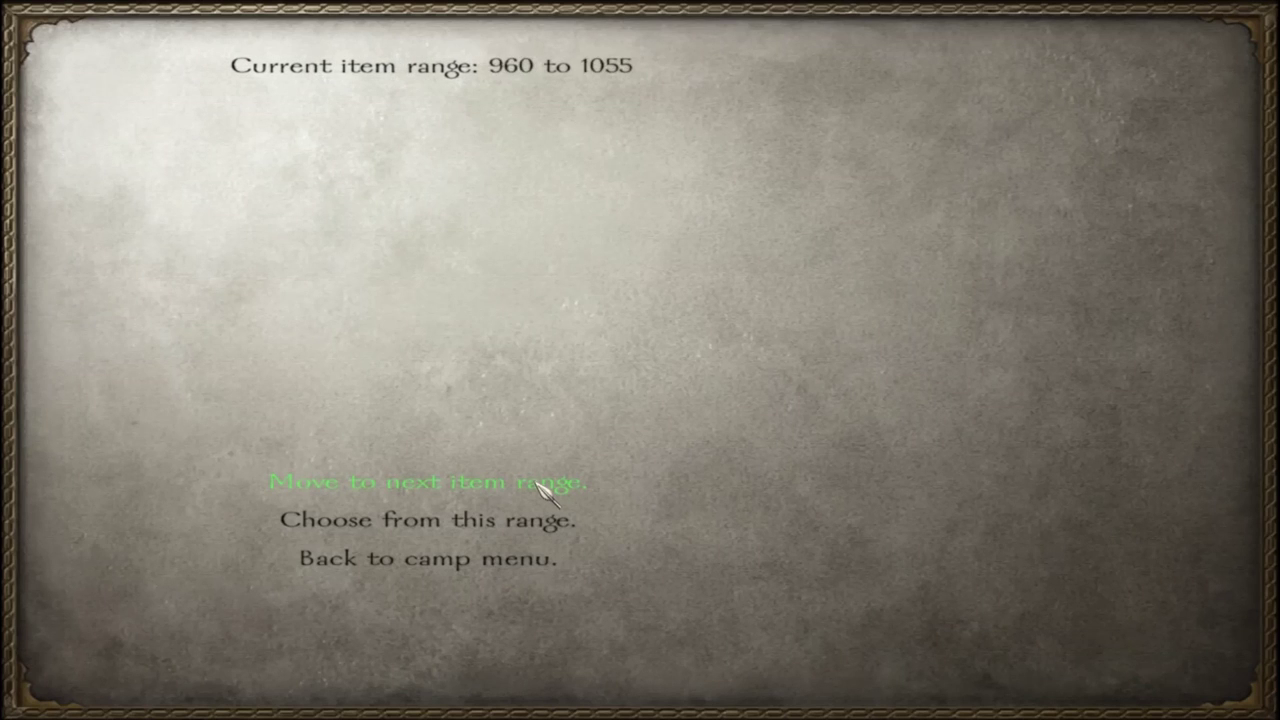
left_click(540, 483)
left_click(538, 484)
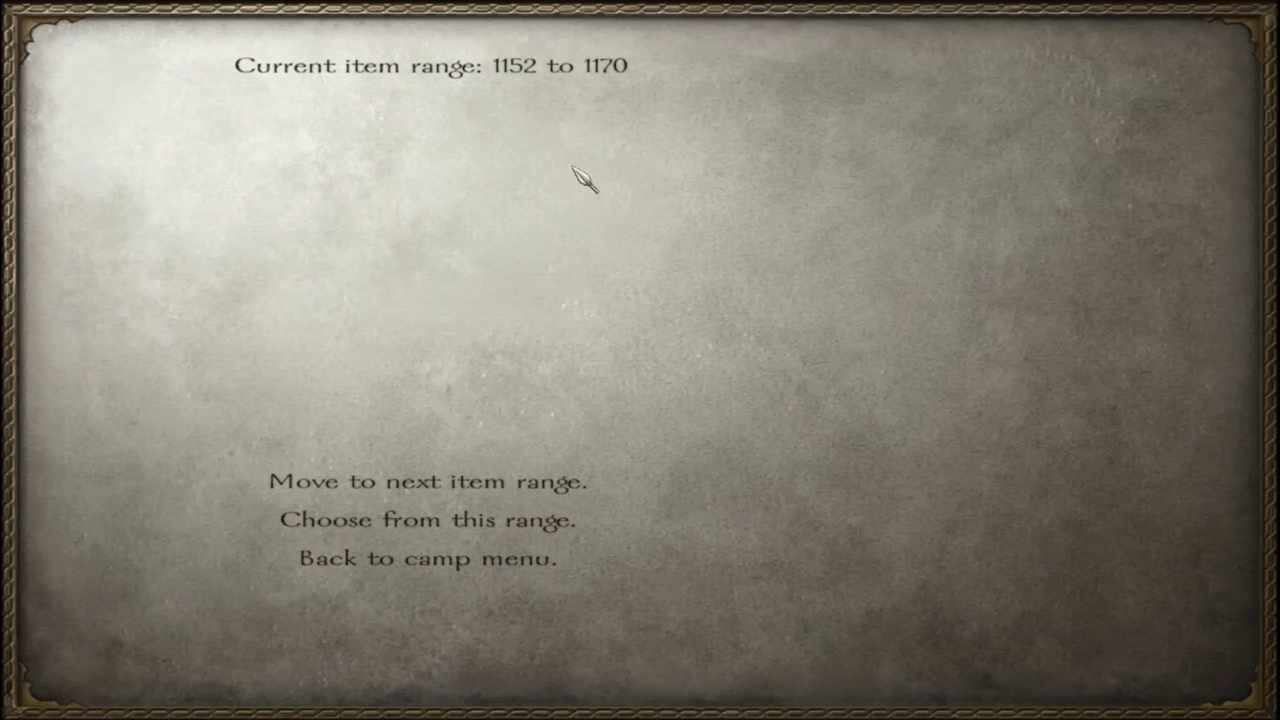
Browse the 1152–1170 items and try the Heavy Fur Armor on the character, then remove it.
left_click(520, 537)
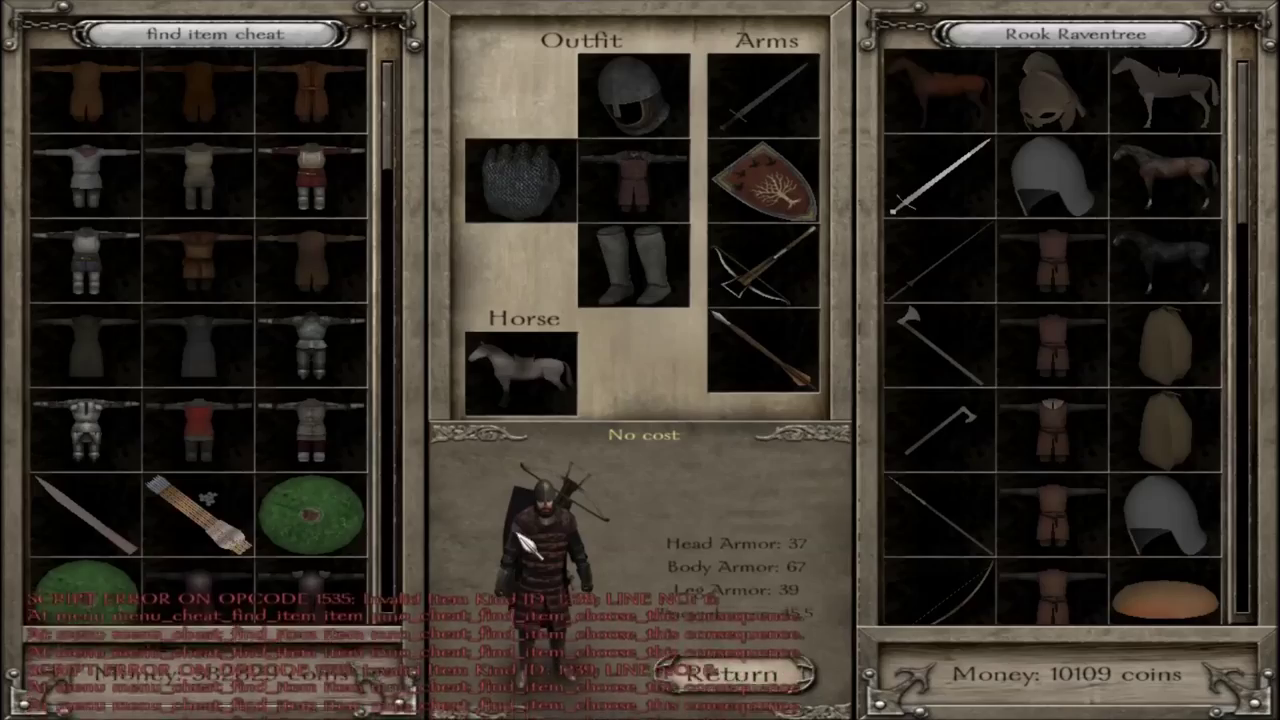
scroll(375, 432, "down", 5)
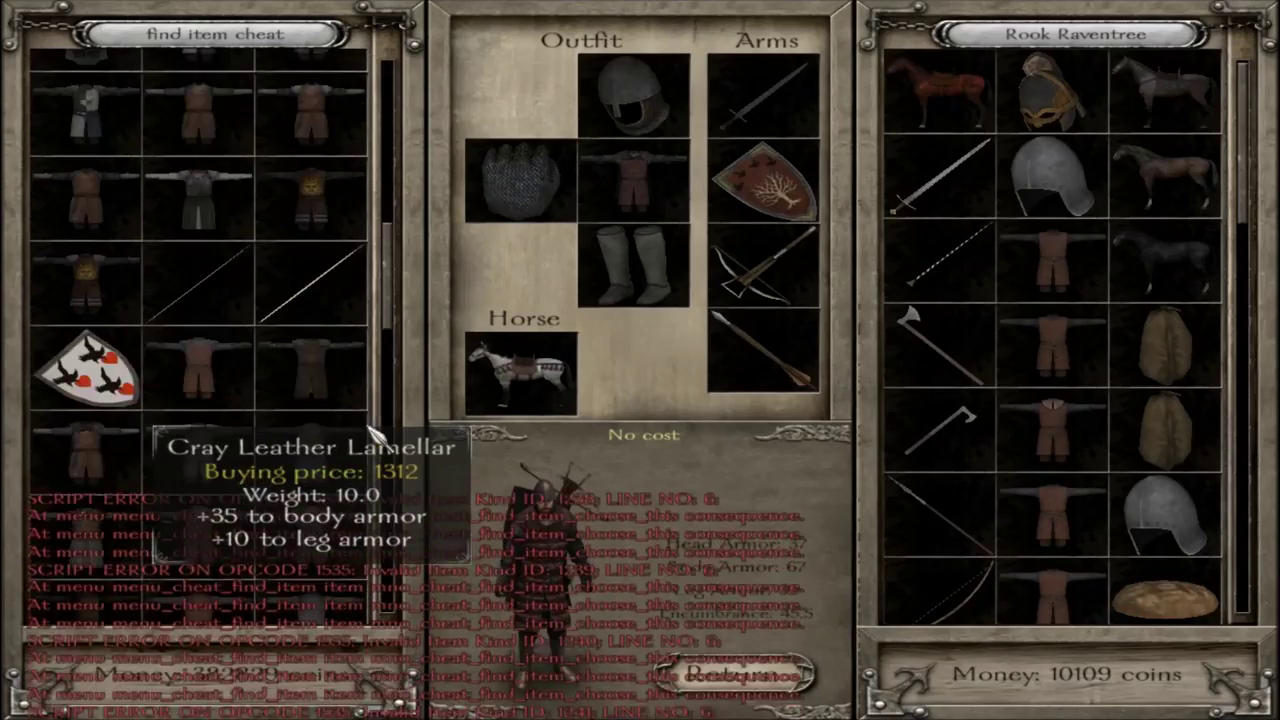
scroll(375, 432, "down", 6)
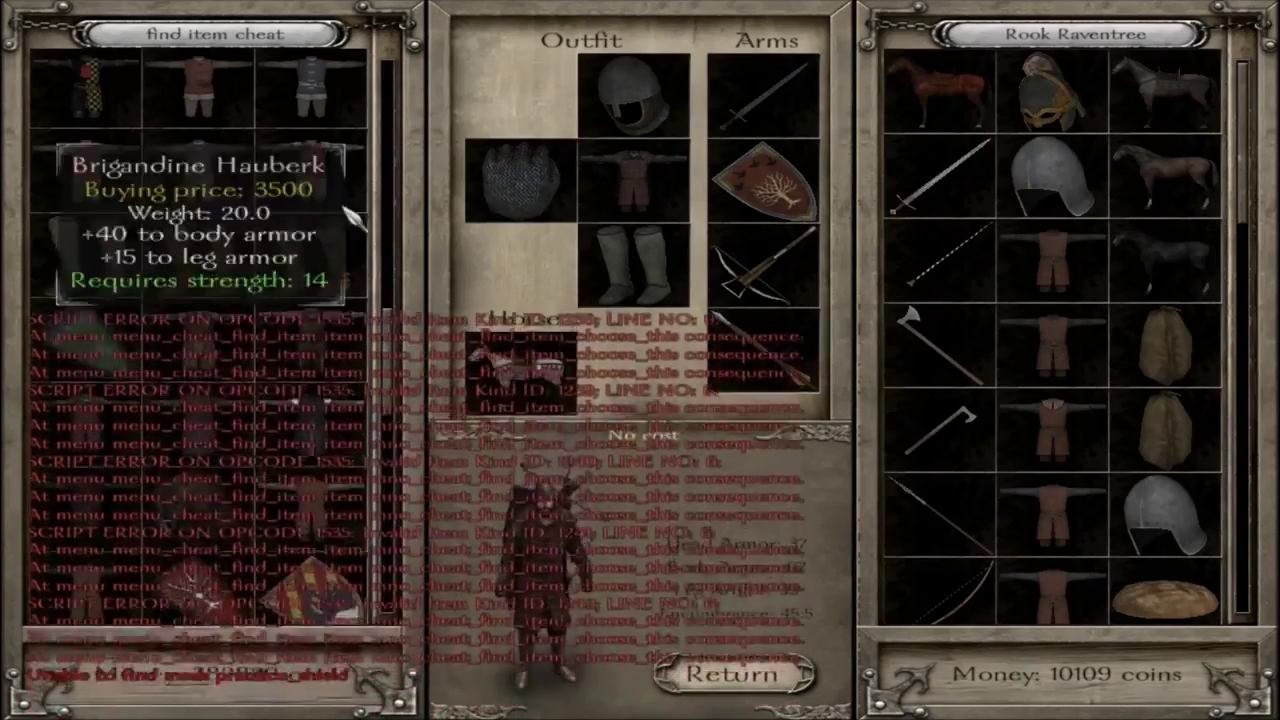
scroll(408, 452, "down", 6)
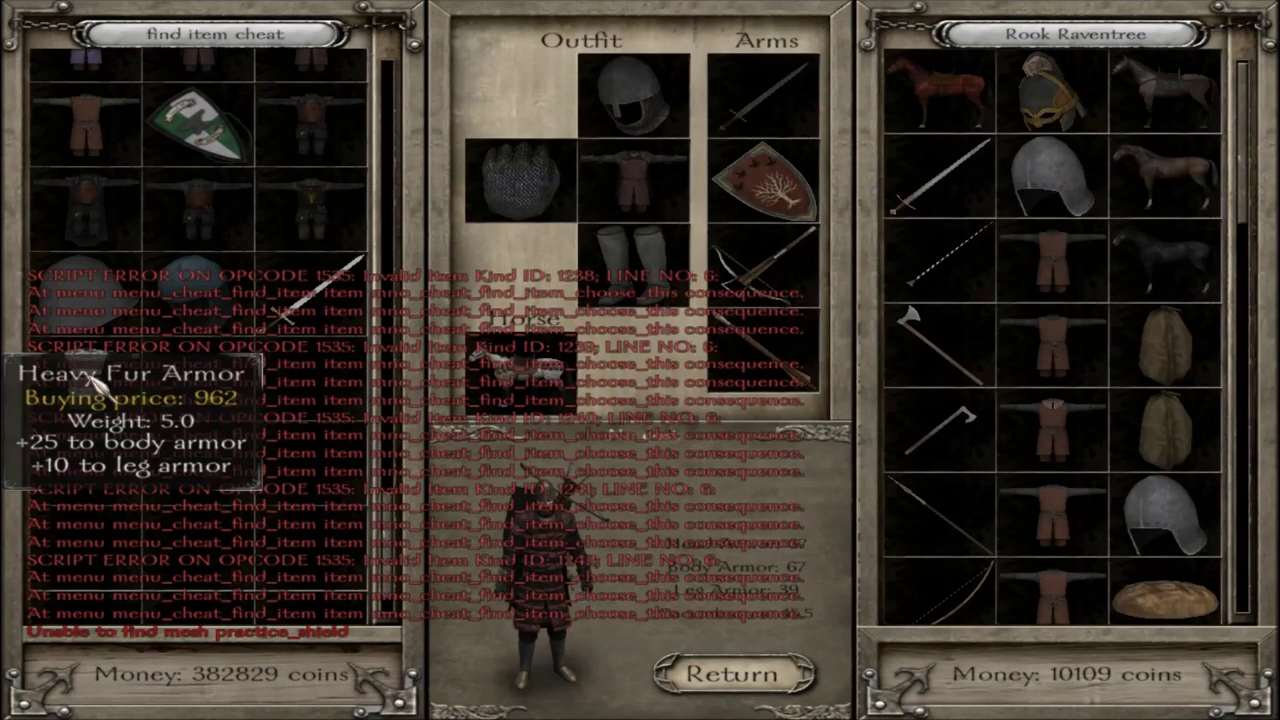
left_click_drag(85, 372, 637, 197)
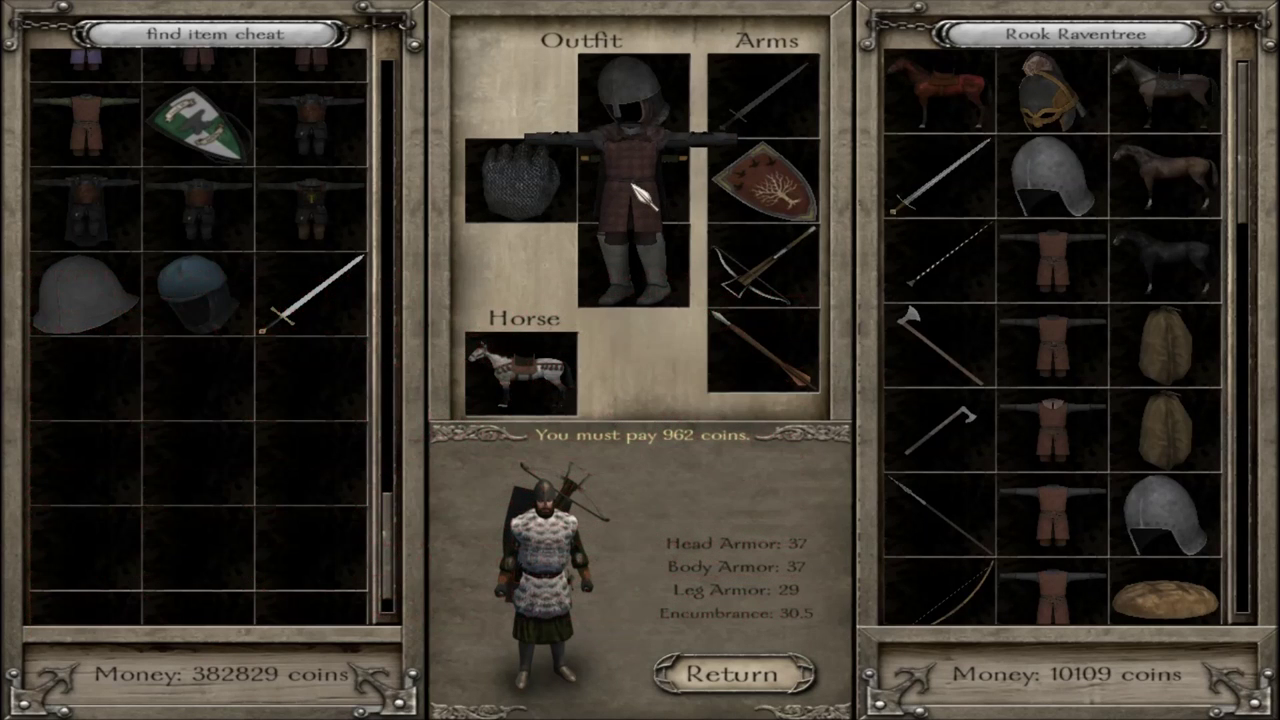
left_click_drag(640, 197, 200, 362)
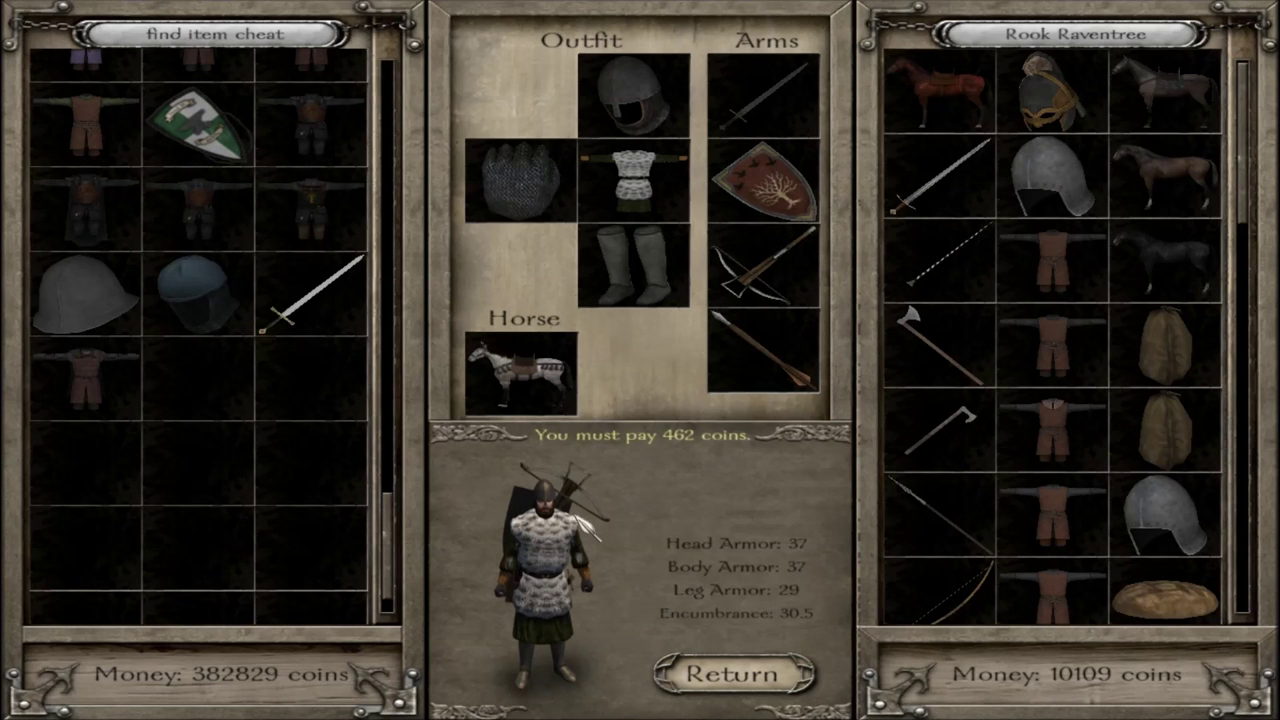
Take the green shield from the cheat items, browse the range, and accept the inventory changes.
scroll(370, 450, "up", 10)
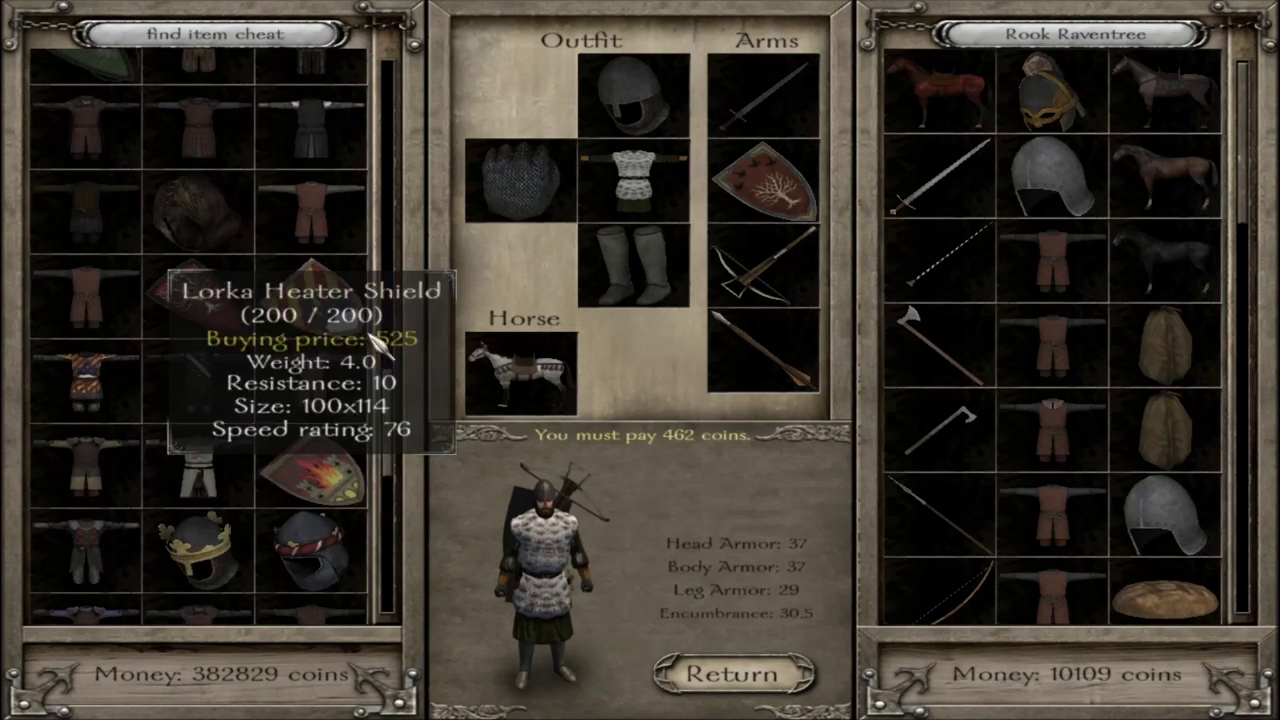
scroll(380, 342, "up", 8)
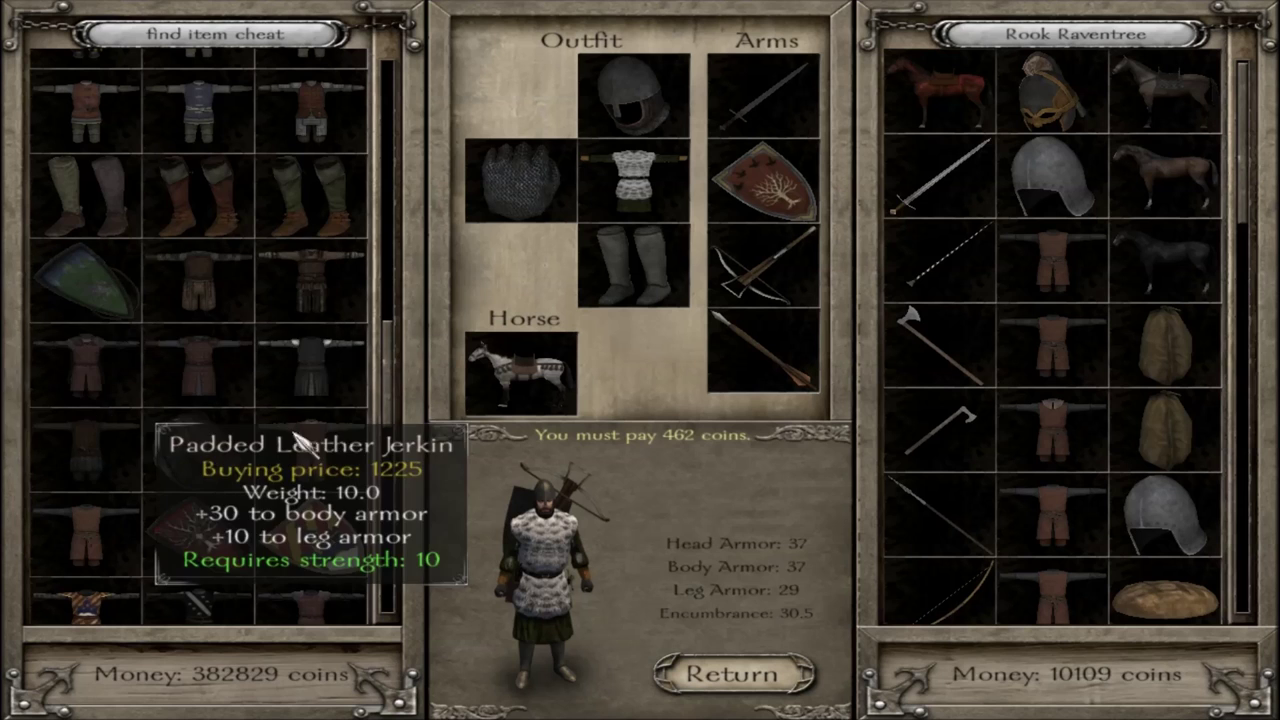
left_click_drag(85, 280, 105, 298)
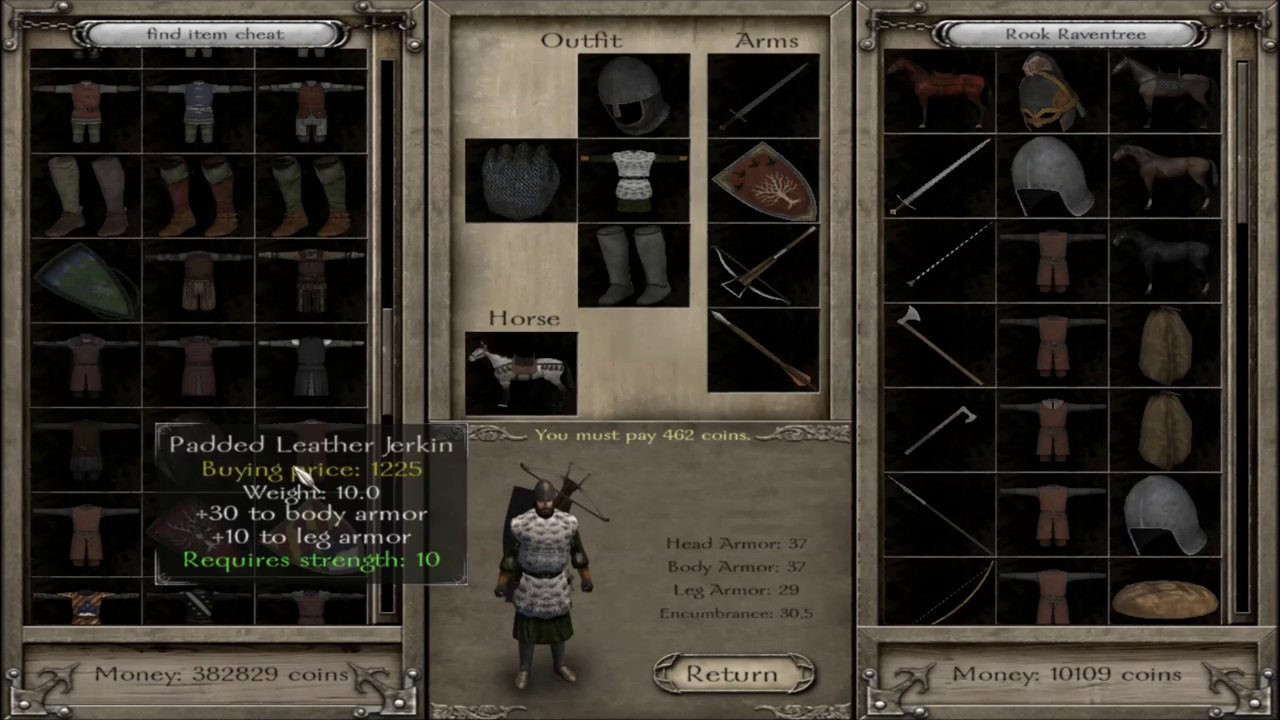
scroll(360, 475, "up", 3)
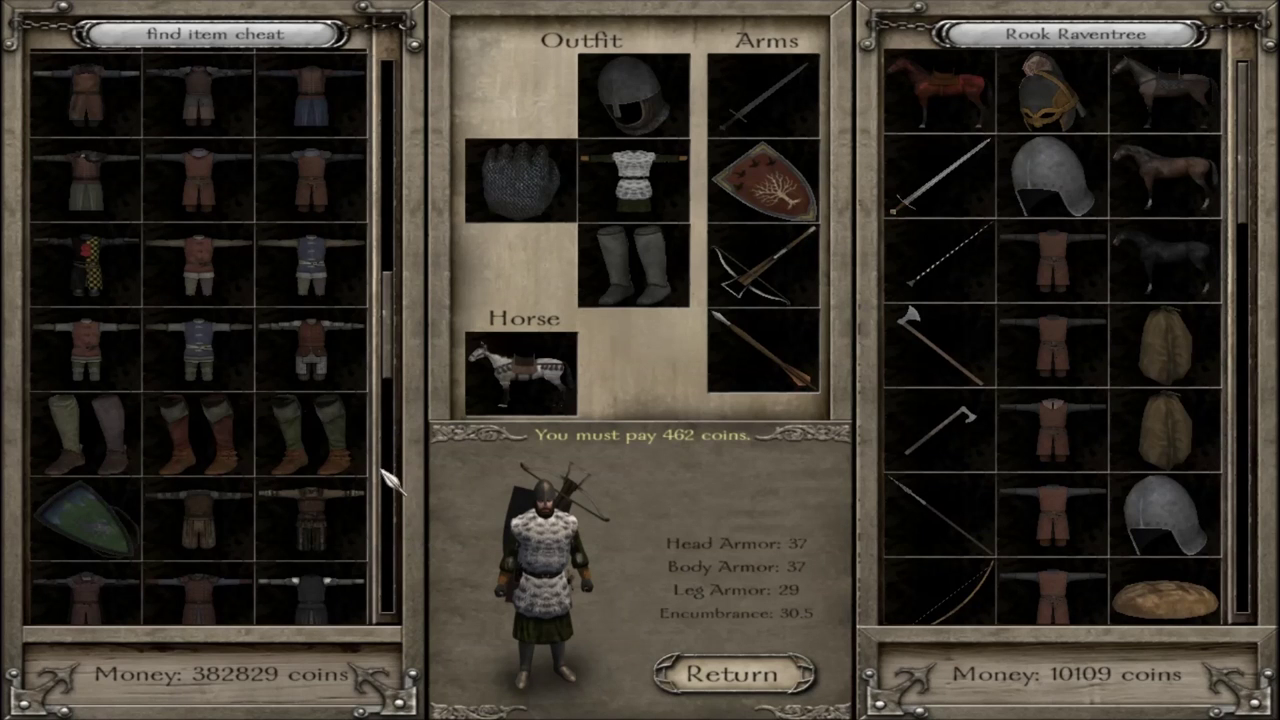
scroll(390, 485, "up", 1)
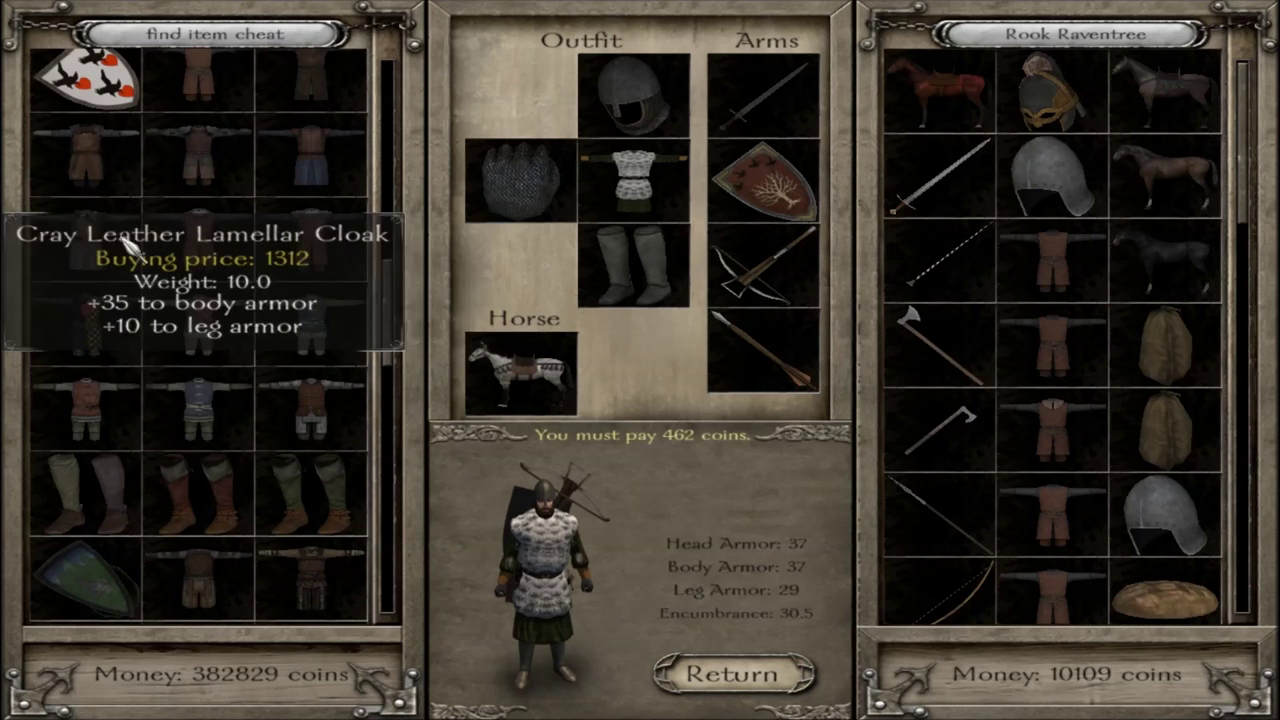
scroll(340, 445, "up", 3)
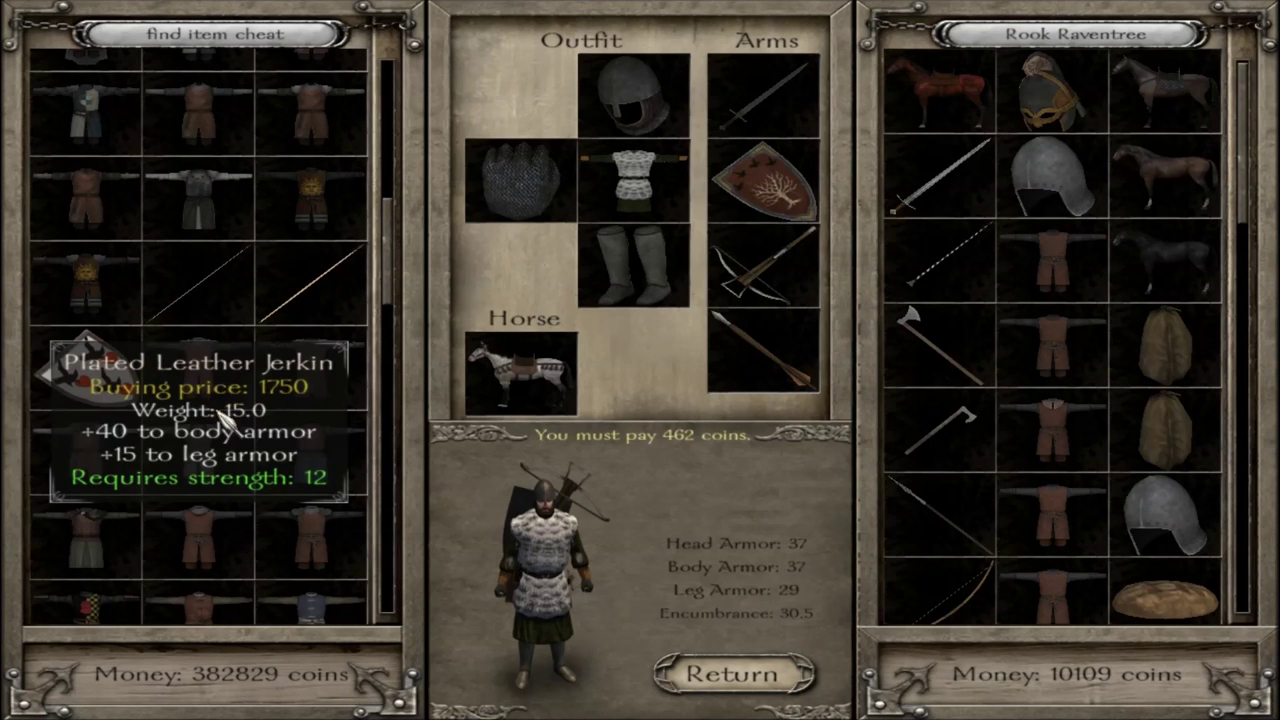
scroll(240, 450, "up", 3)
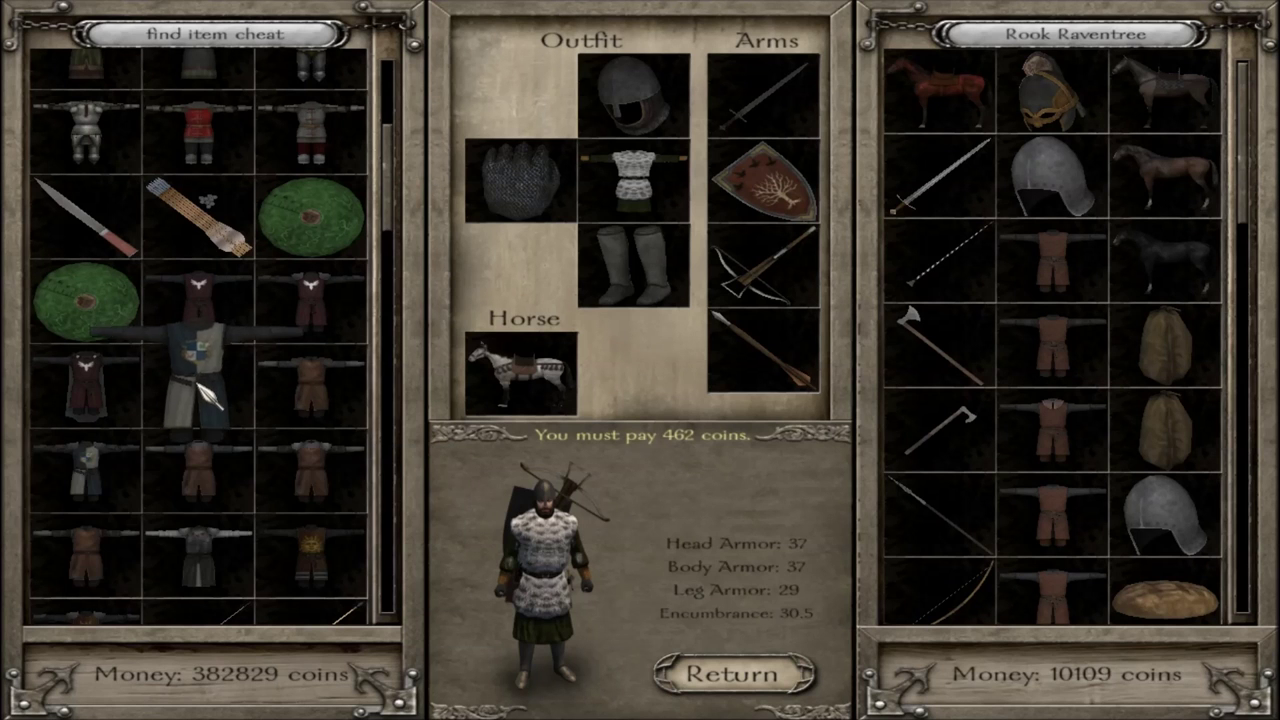
scroll(340, 400, "down", 10)
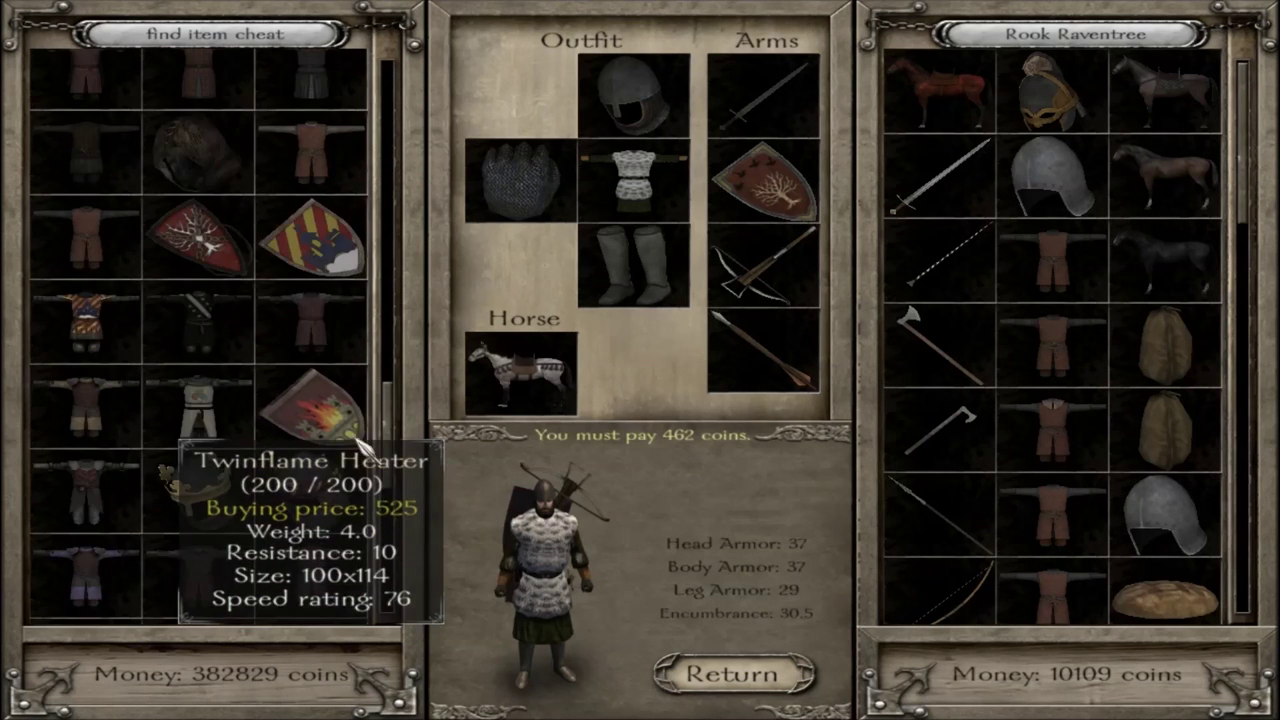
scroll(358, 448, "down", 8)
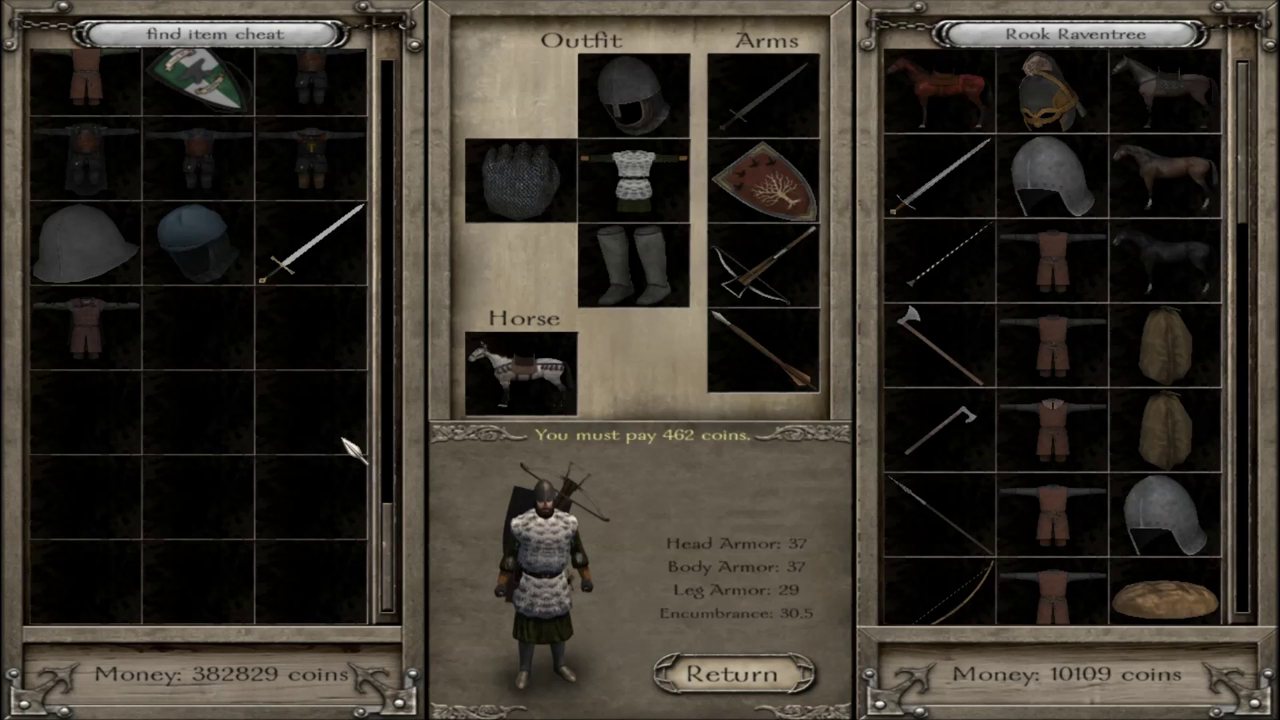
left_click(716, 670)
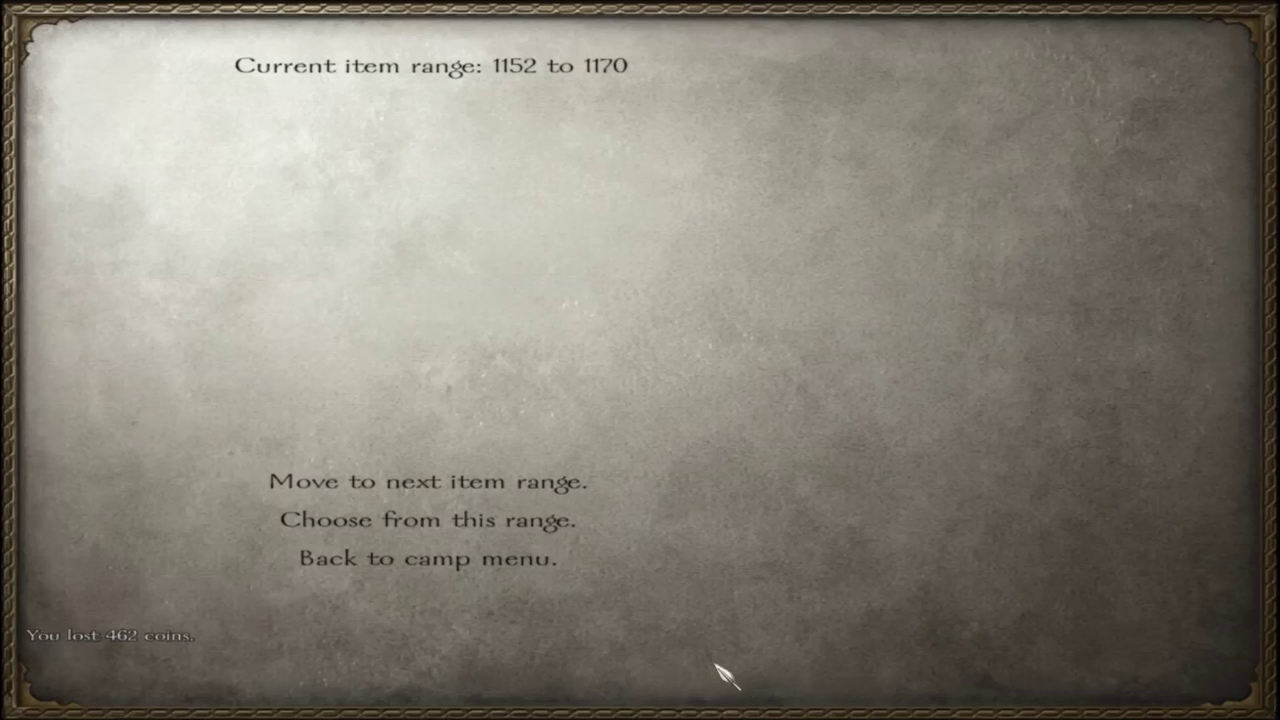
Go back to the camp menu and resume travelling on the world map at Bear Island.
left_click(505, 560)
scroll(490, 675, "down", 1)
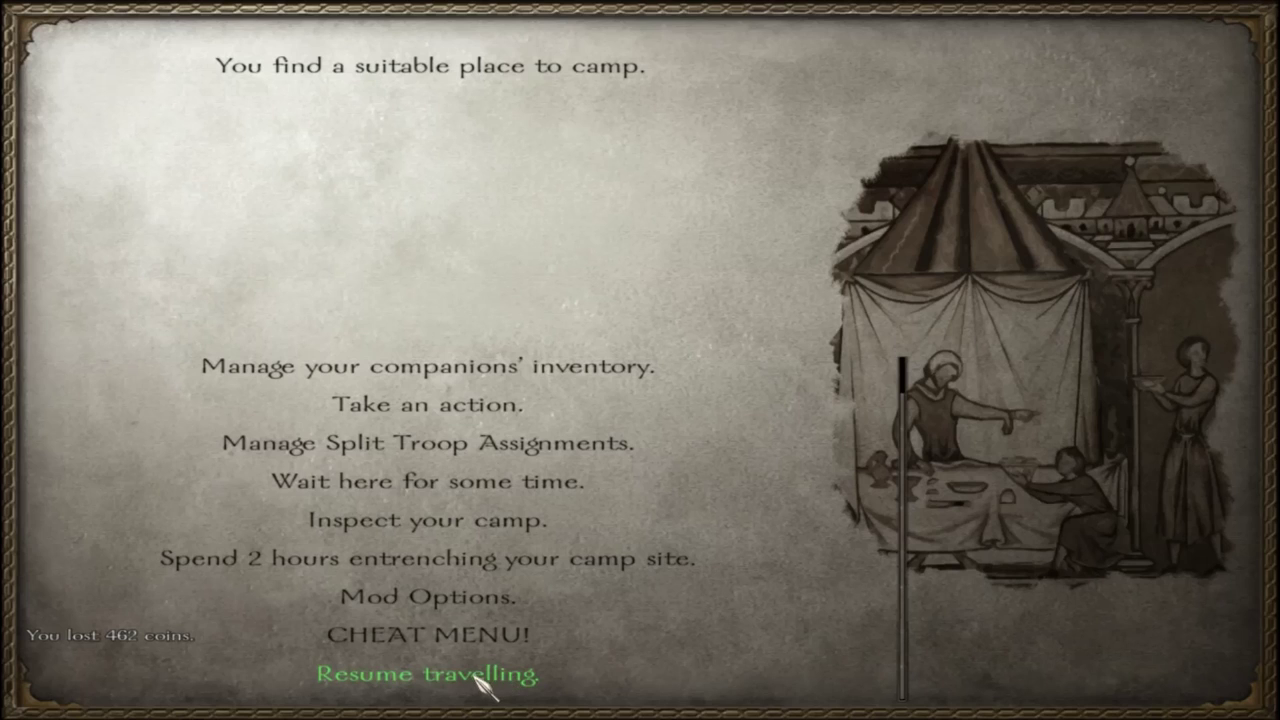
left_click(480, 675)
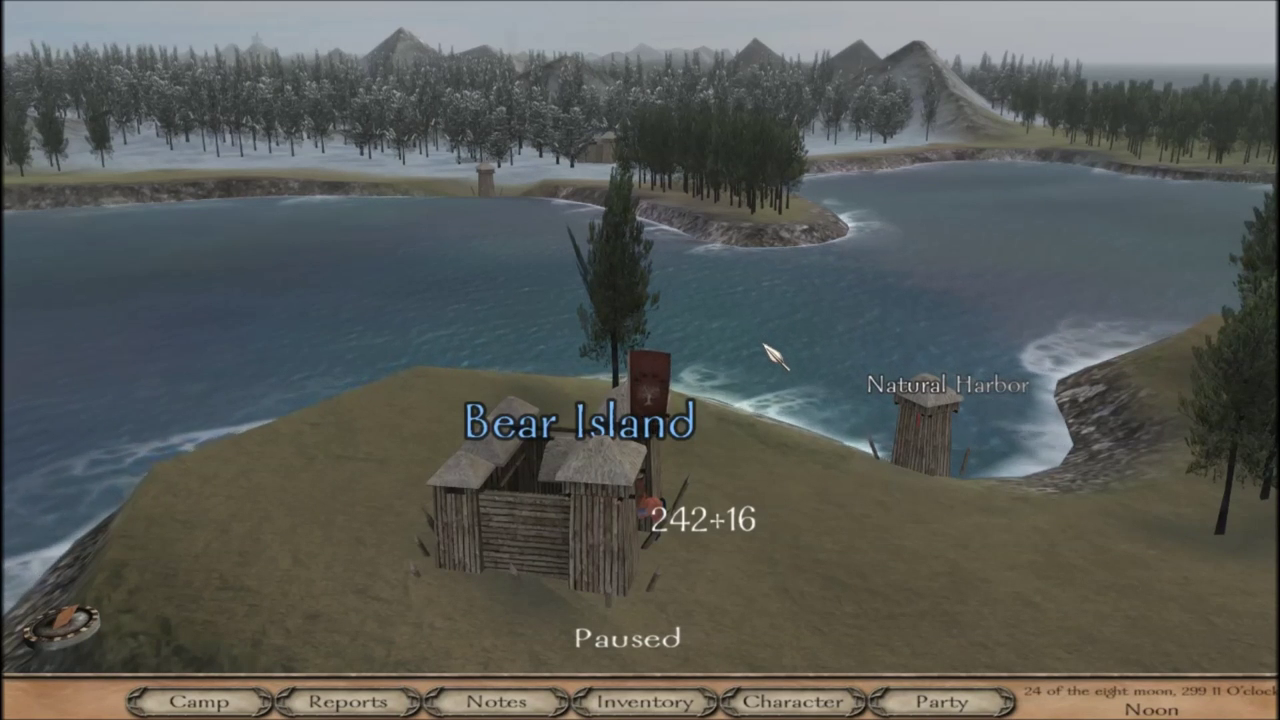
left_click(205, 701)
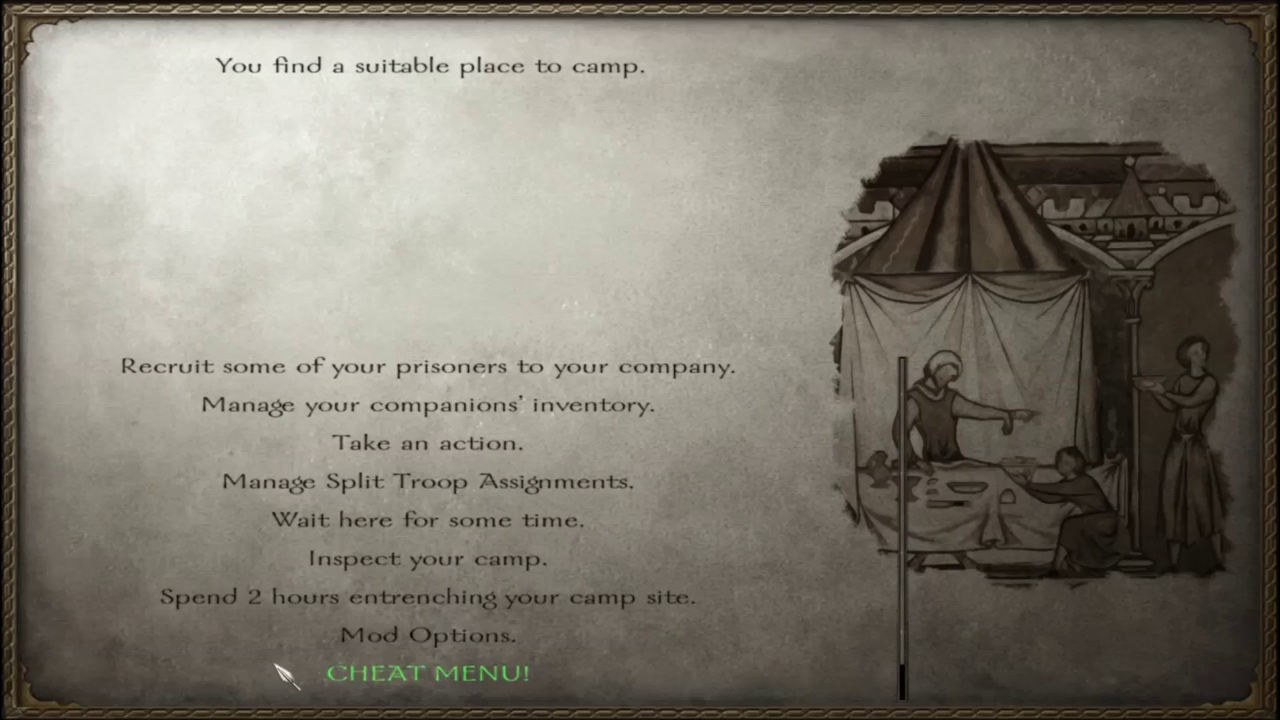
left_click(472, 674)
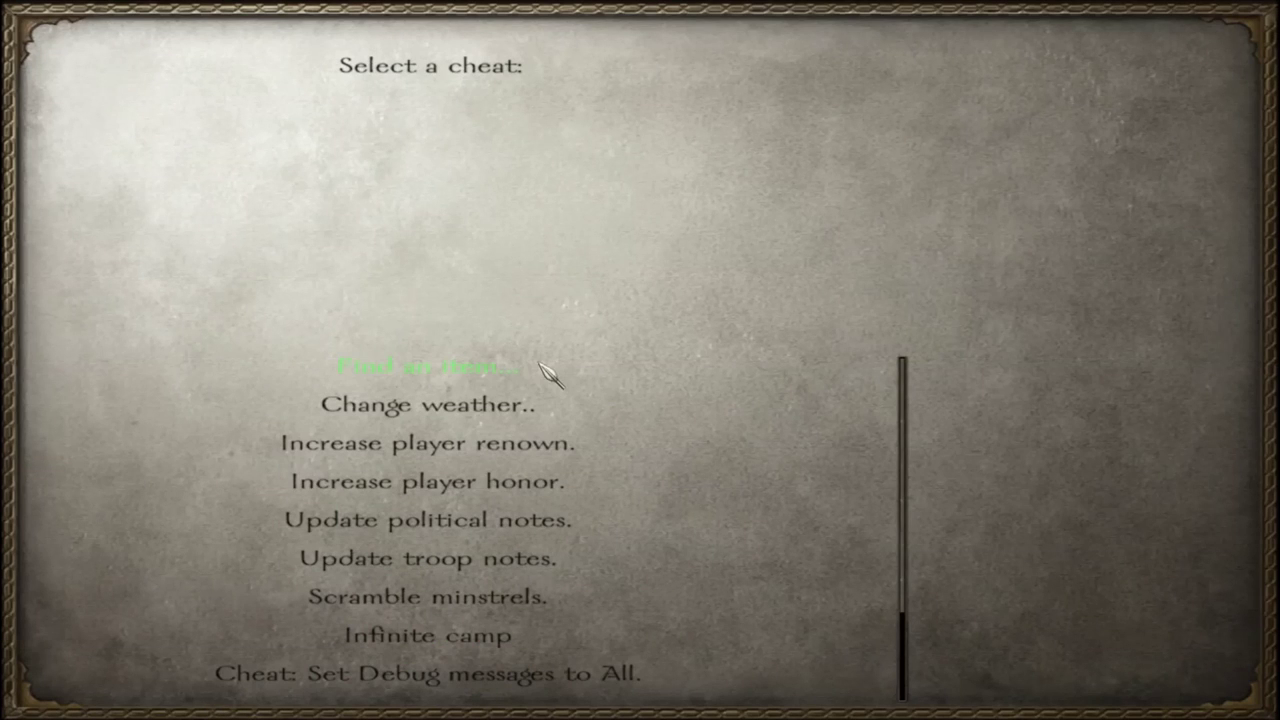
scroll(480, 674, "down", 3)
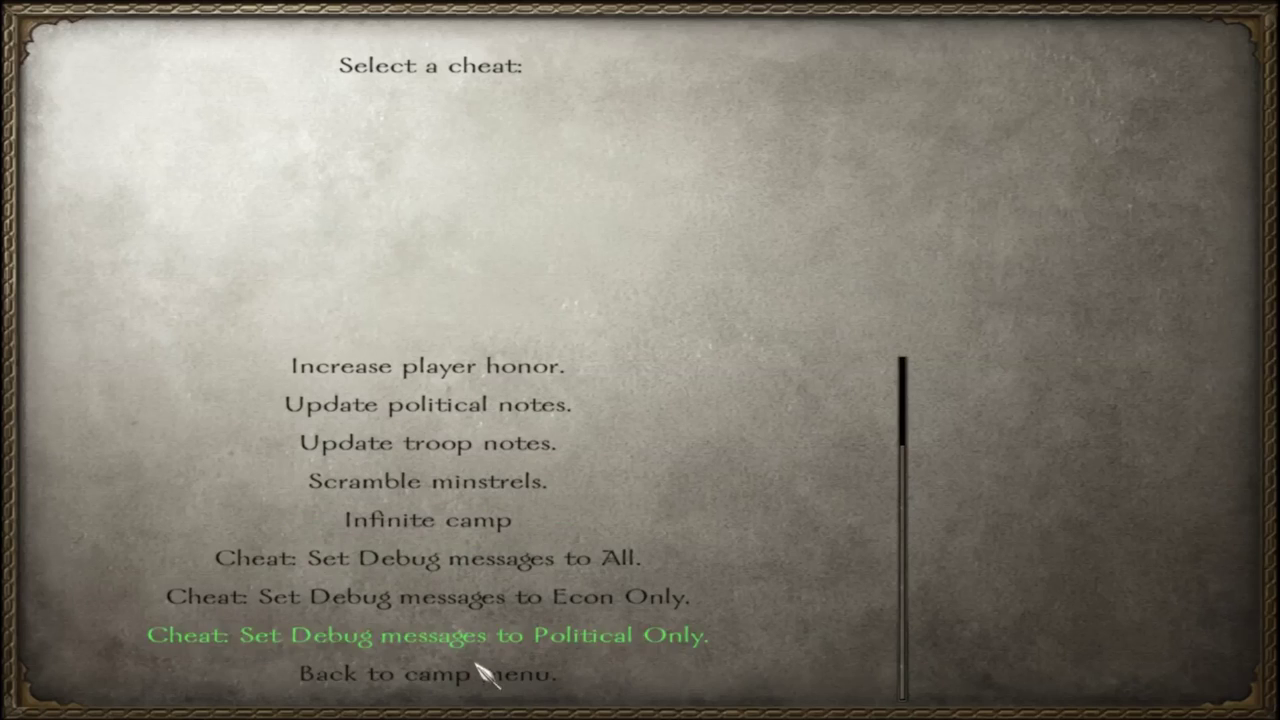
left_click(480, 674)
scroll(451, 677, "down", 1)
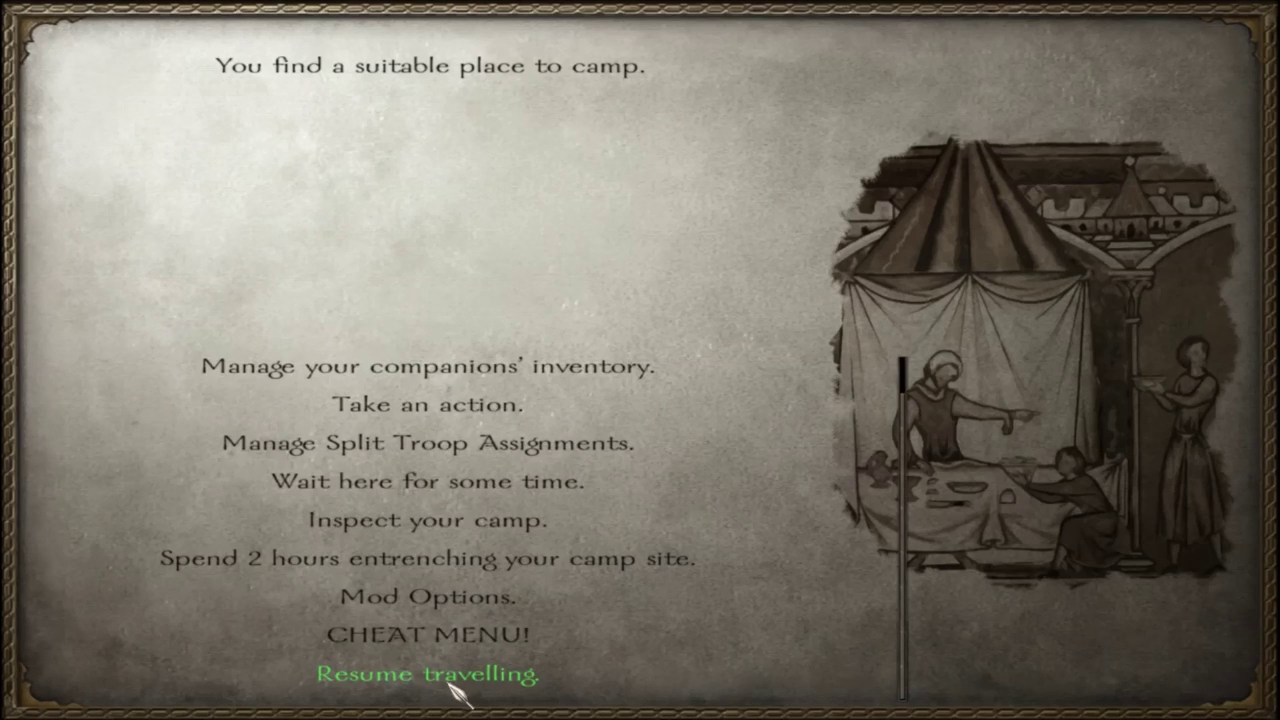
left_click(460, 677)
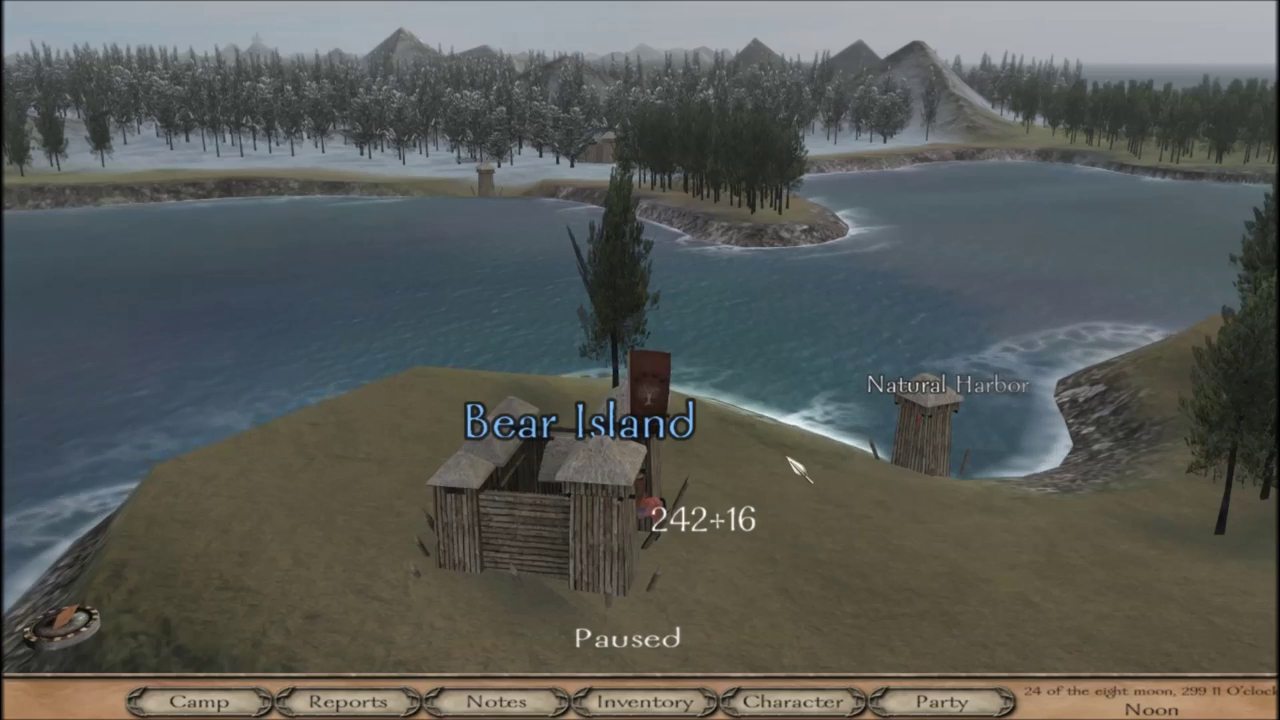
scroll(795, 475, "down", 4)
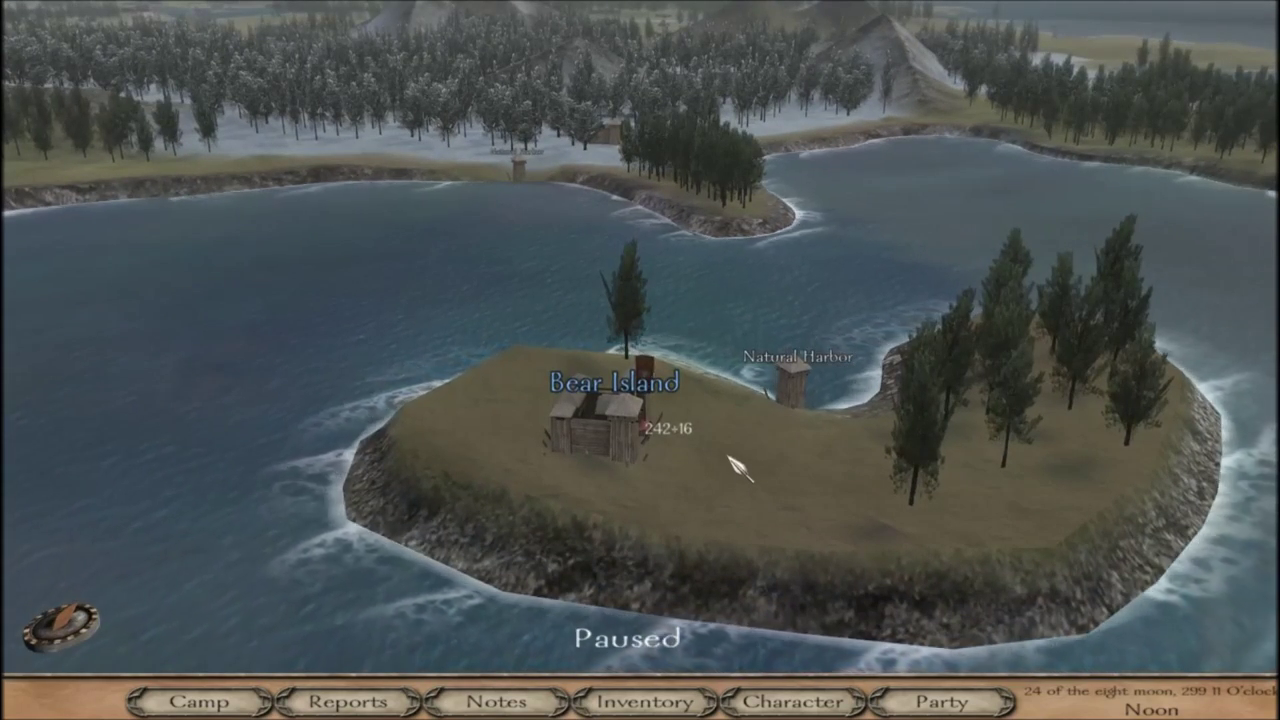
scroll(738, 470, "down", 5)
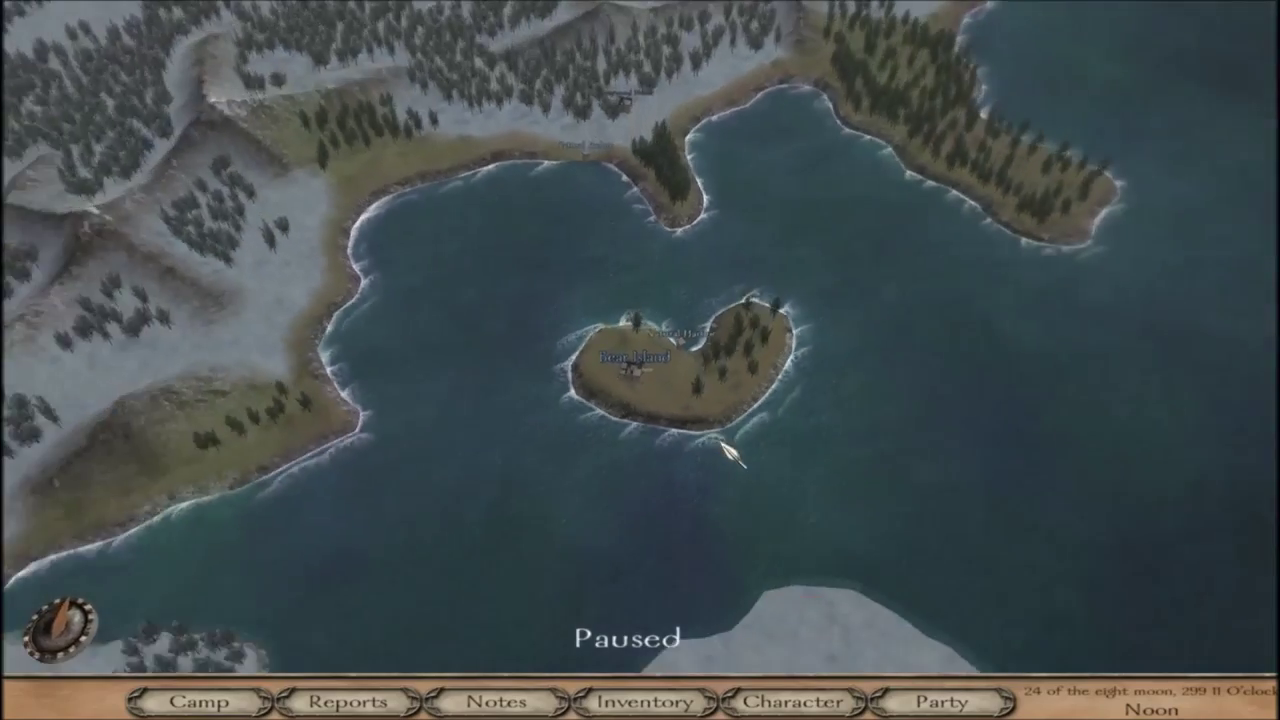
scroll(730, 455, "down", 4)
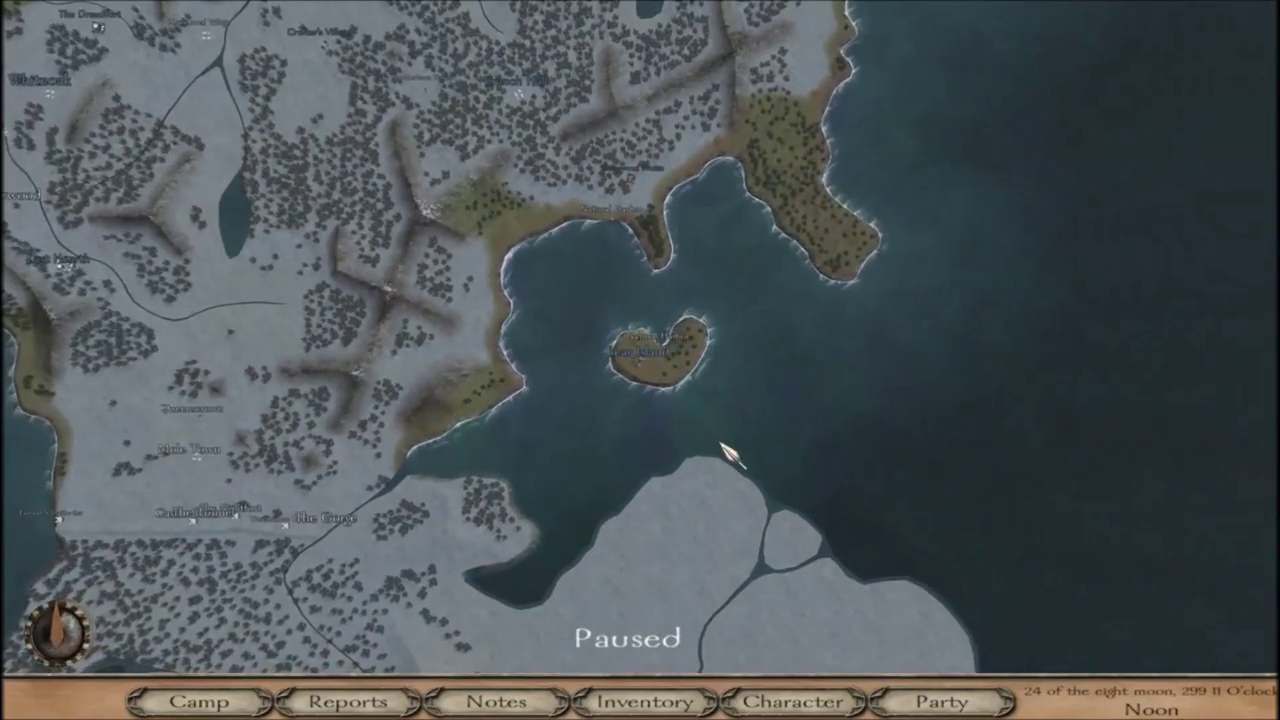
scroll(722, 447, "up", 8)
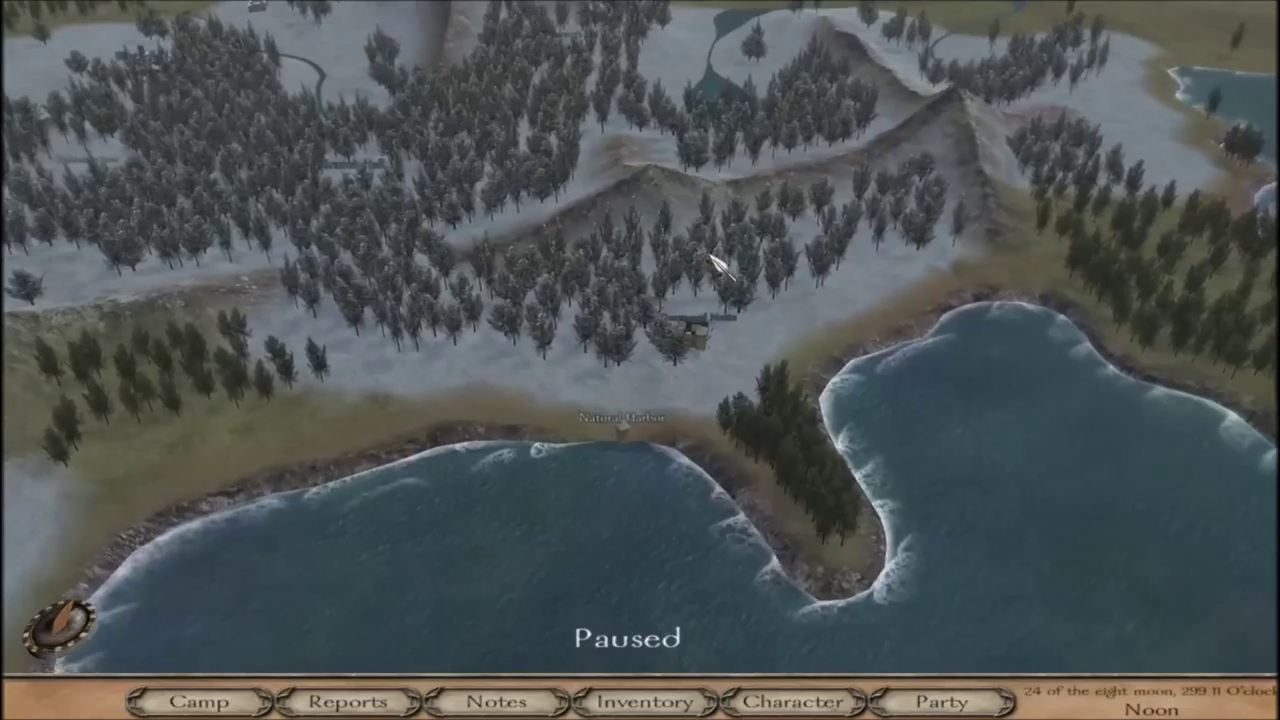
scroll(720, 266, "down", 3)
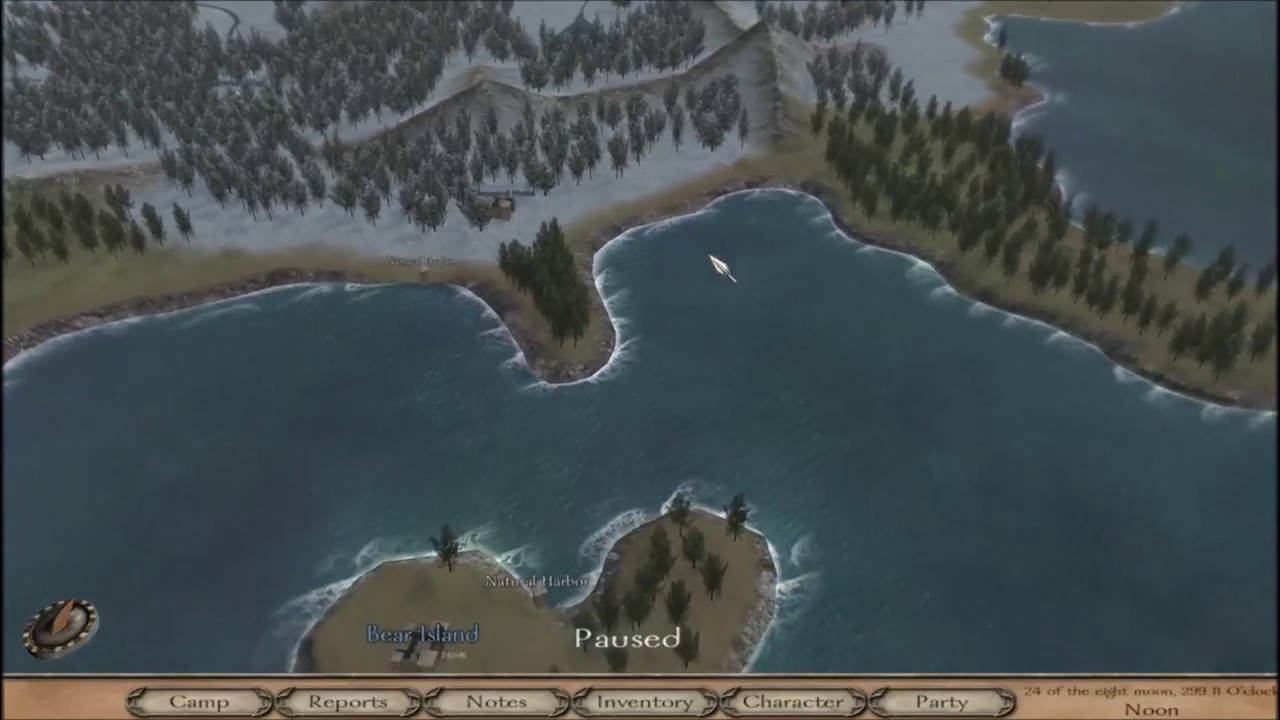